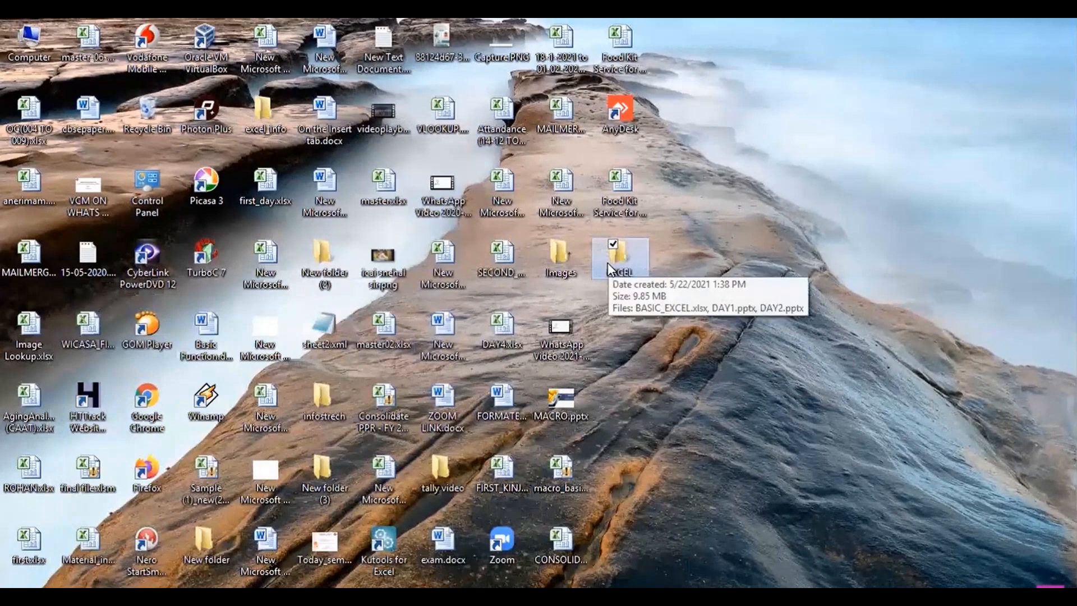
# - Create a new Microsoft Excel Worksheet inside the EXCEL folder
pyautogui.doubleClick(617, 255)
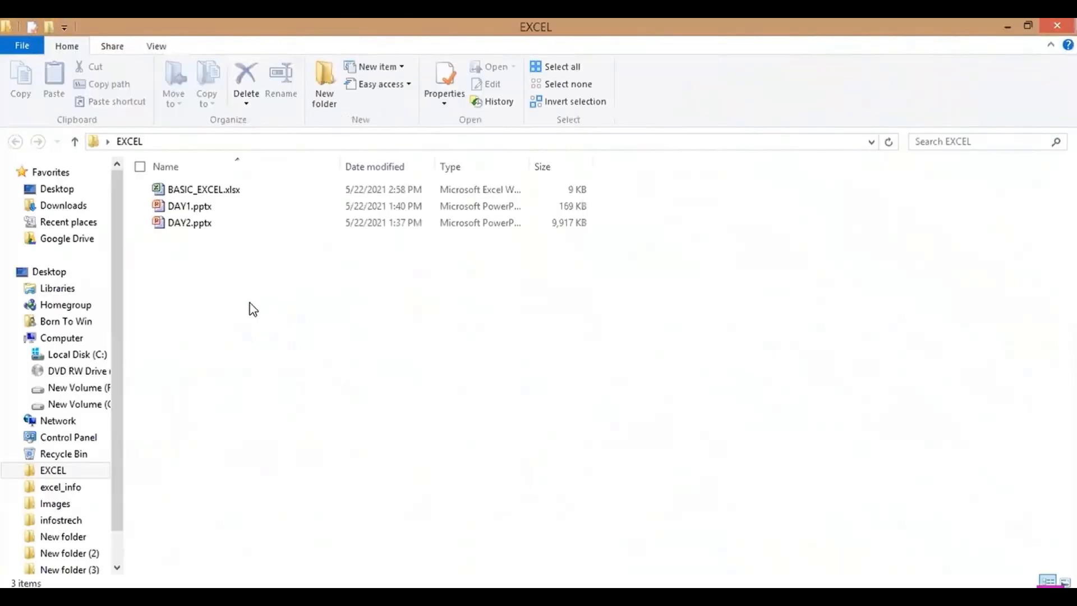
pyautogui.rightClick(250, 303)
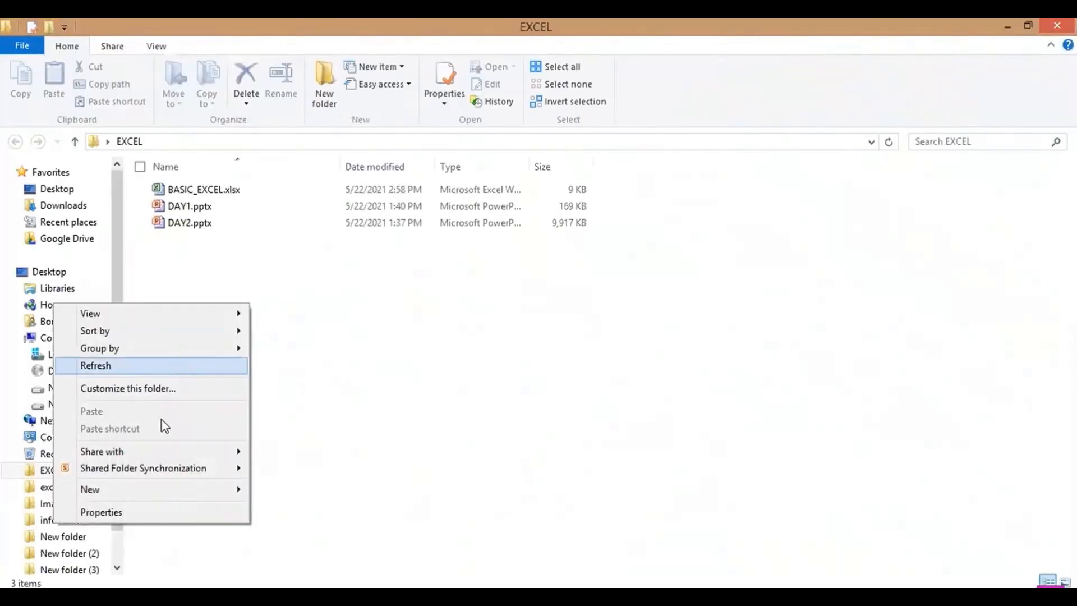
pyautogui.moveTo(151, 501)
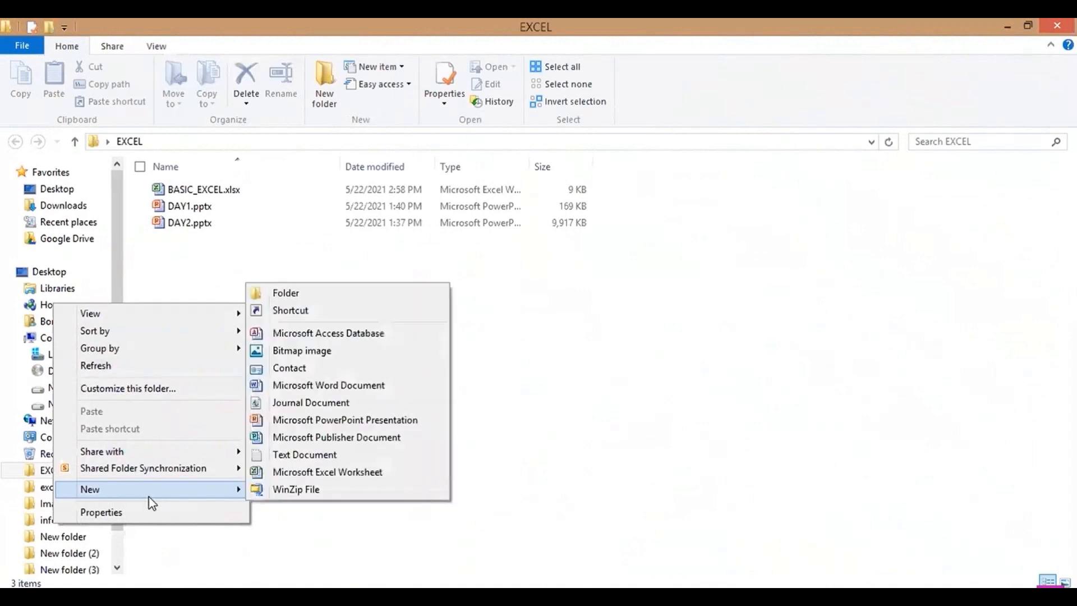
pyautogui.click(339, 475)
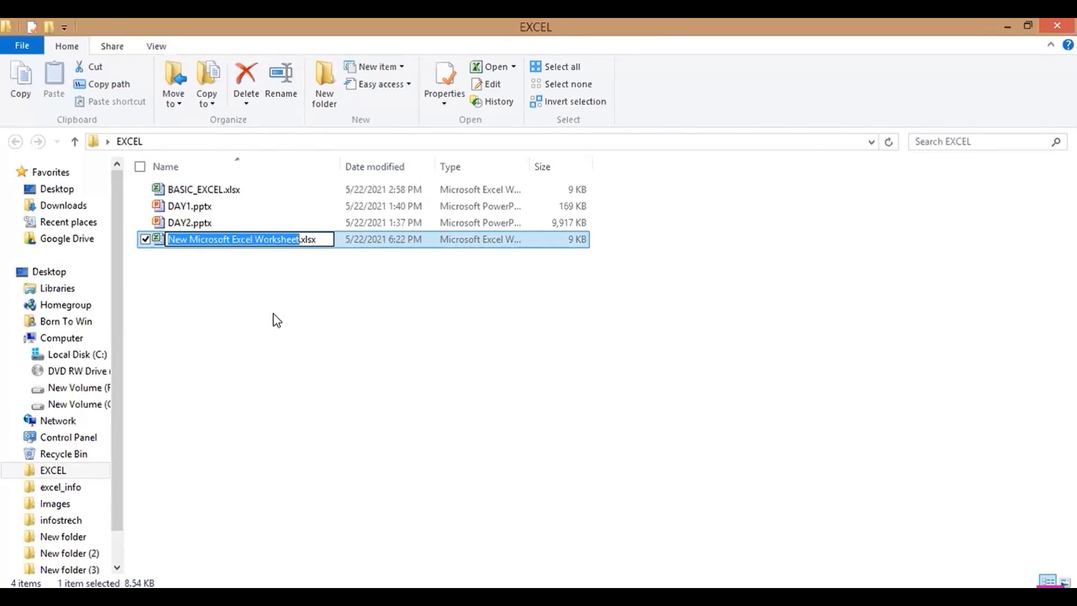
# - Name the new workbook EXCEL1.xlsx and open it in Excel
pyautogui.write('EXCEL1')
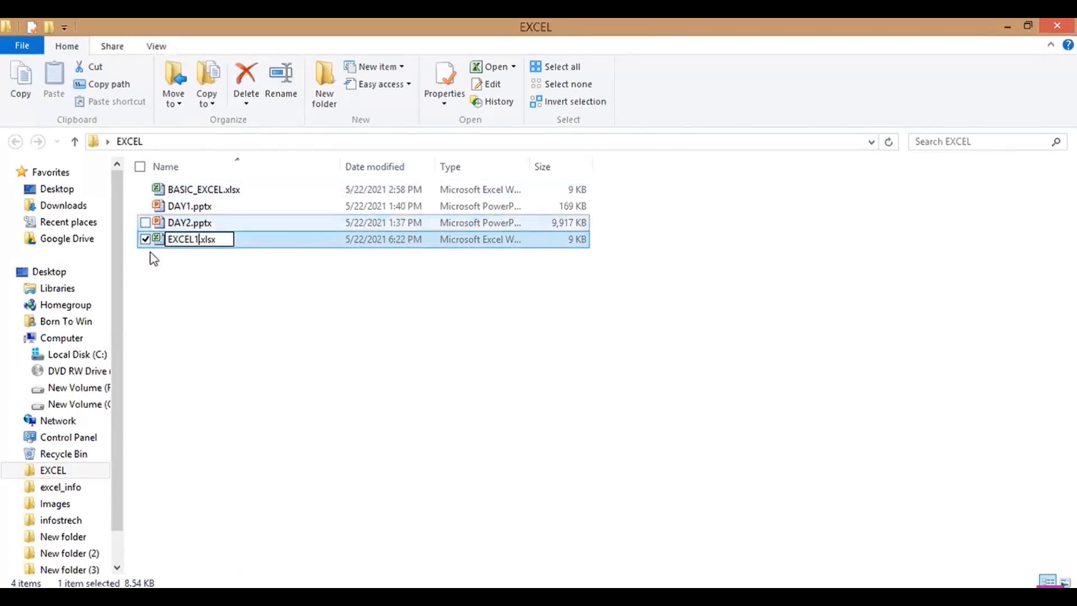
pyautogui.click(180, 266)
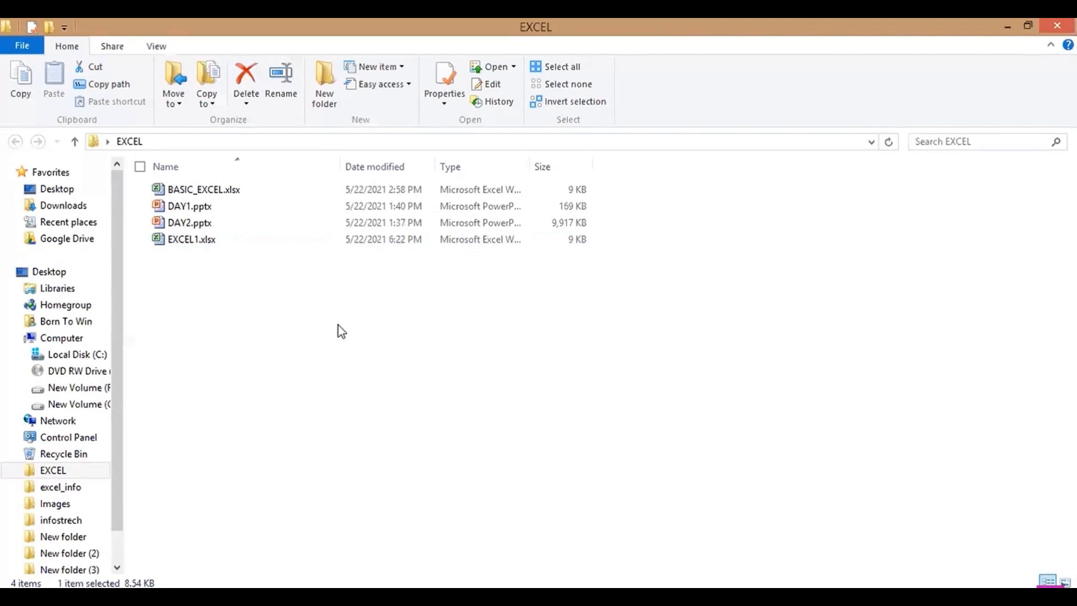
pyautogui.click(220, 273)
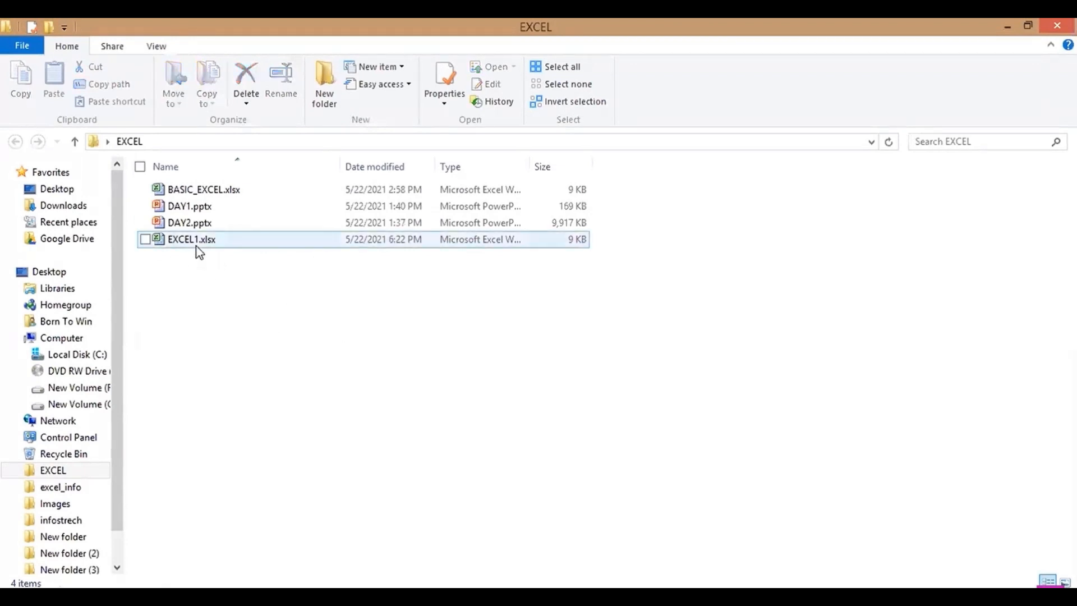
pyautogui.doubleClick(198, 248)
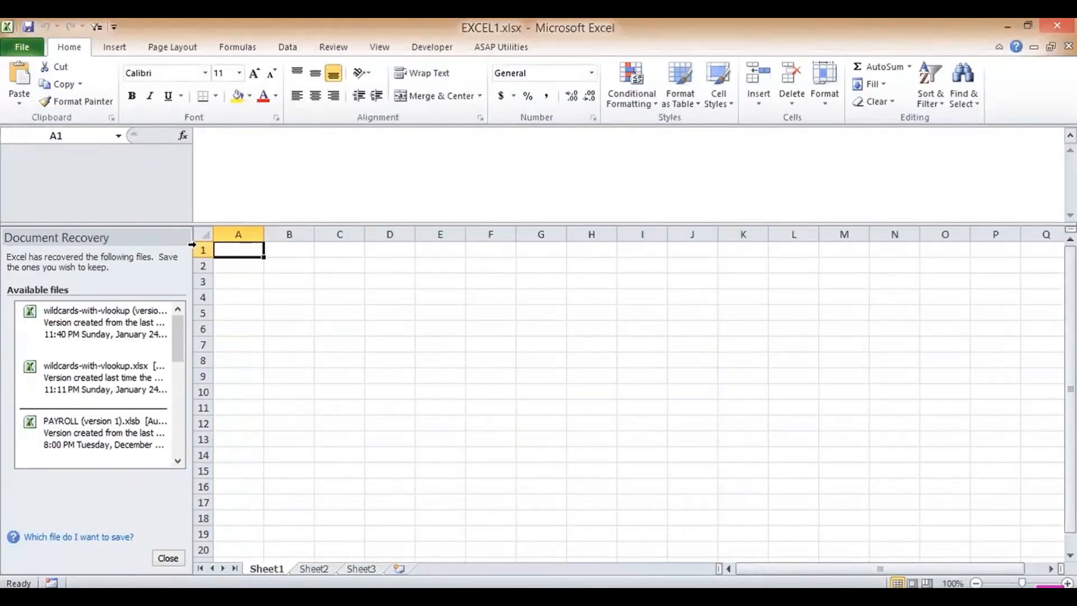
# - Close Document Recovery, choosing to view the recovered files later
pyautogui.click(168, 559)
pyautogui.click(287, 217)
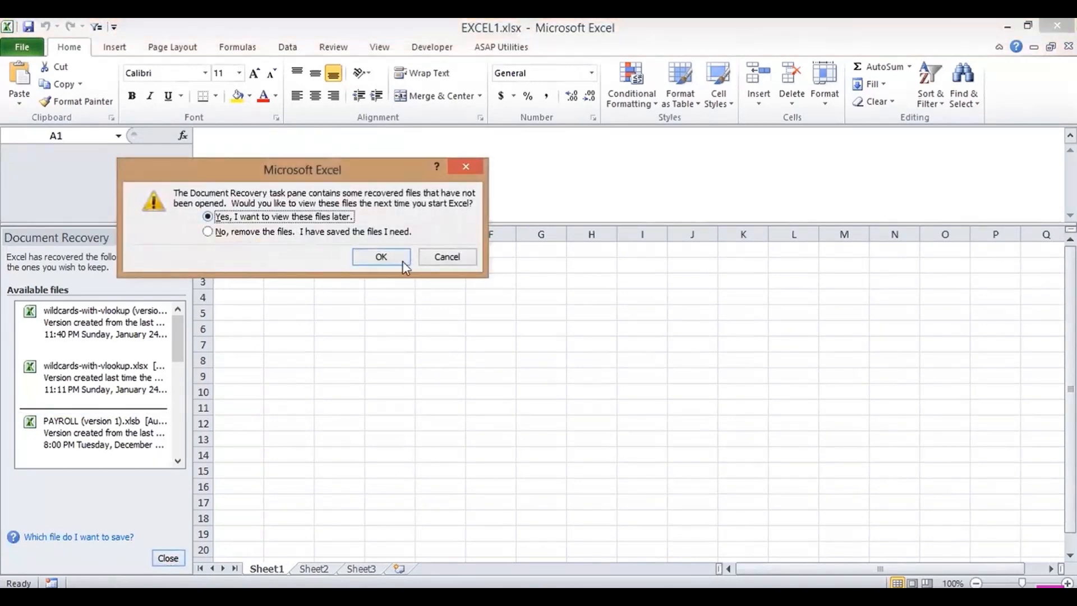
pyautogui.click(382, 257)
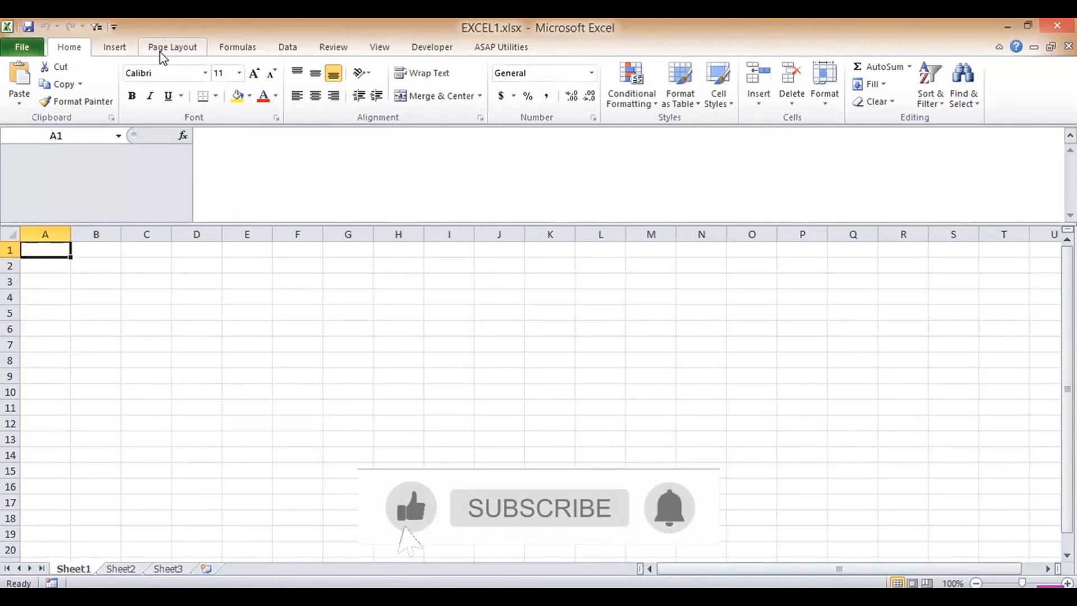
pyautogui.press('Down')
pyautogui.press('Down')
pyautogui.press('Down')
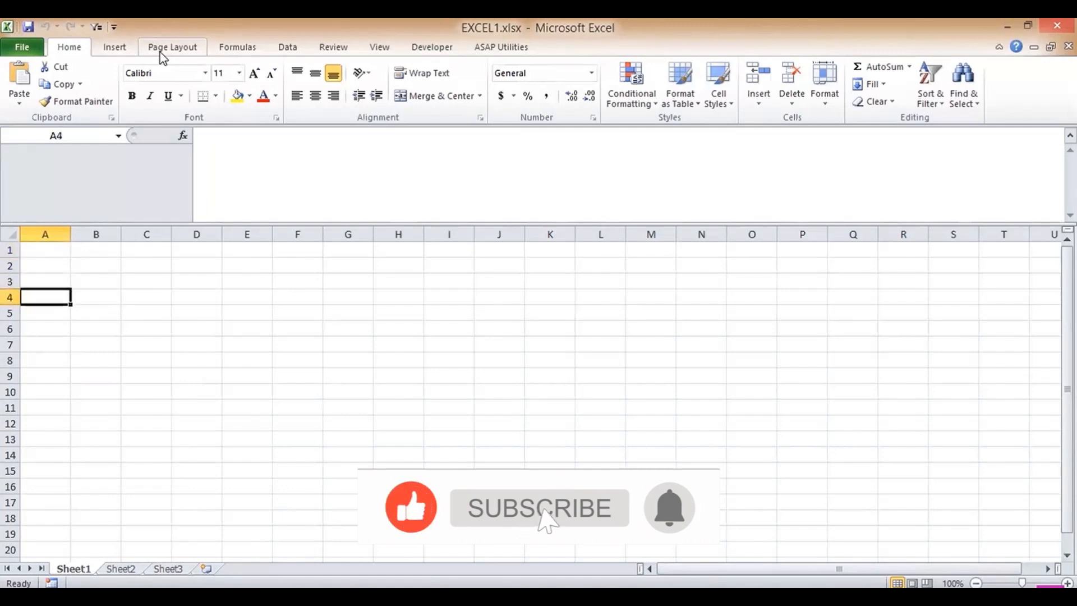
pyautogui.press('Up')
pyautogui.press('Up')
pyautogui.press('Up')
pyautogui.press('Down')
pyautogui.press('Up')
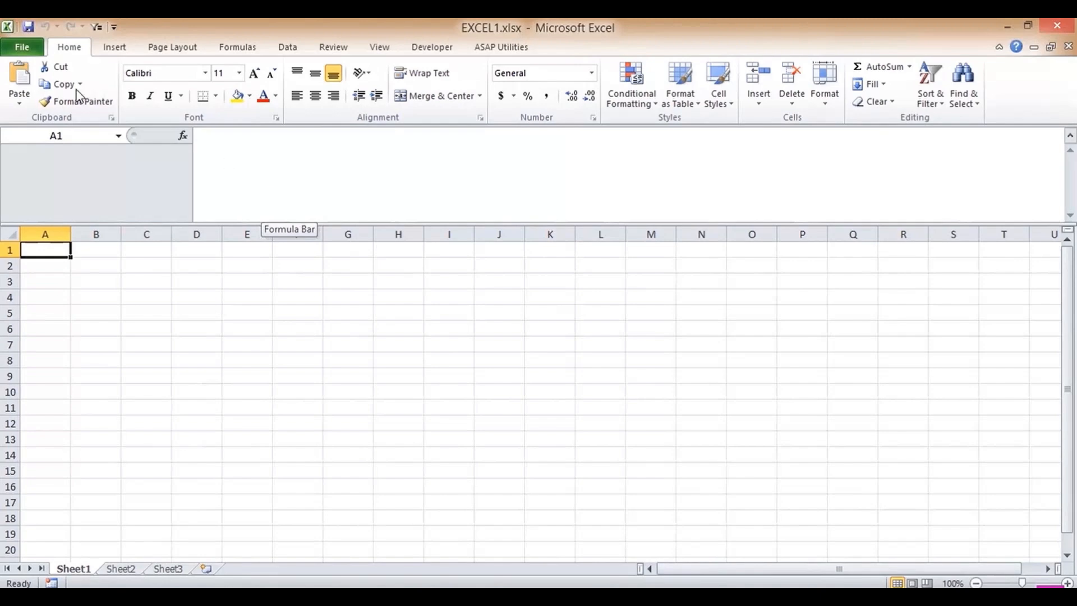
pyautogui.click(22, 48)
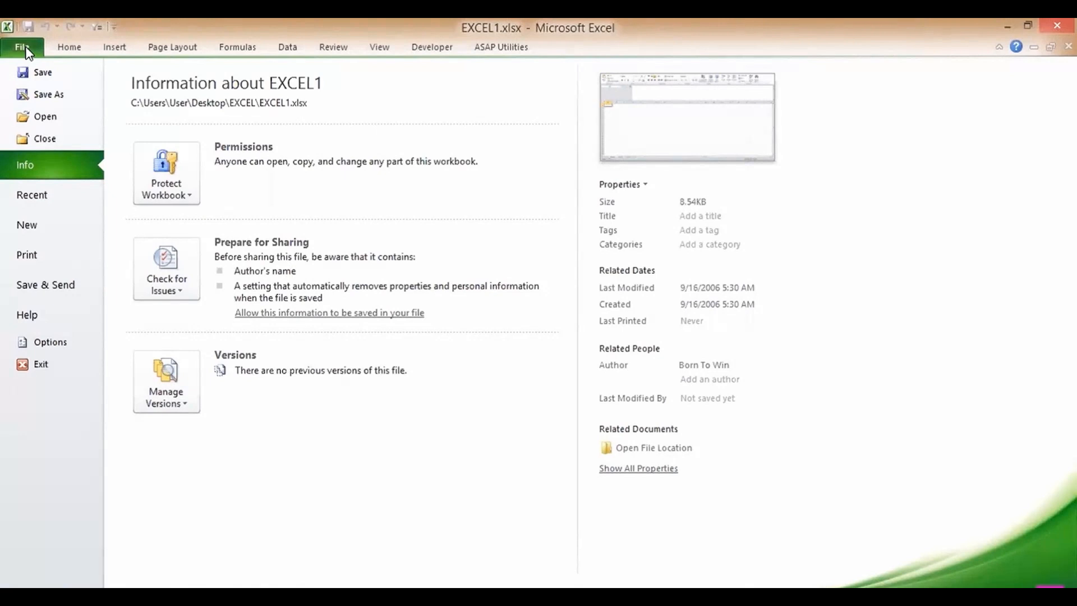
pyautogui.click(63, 49)
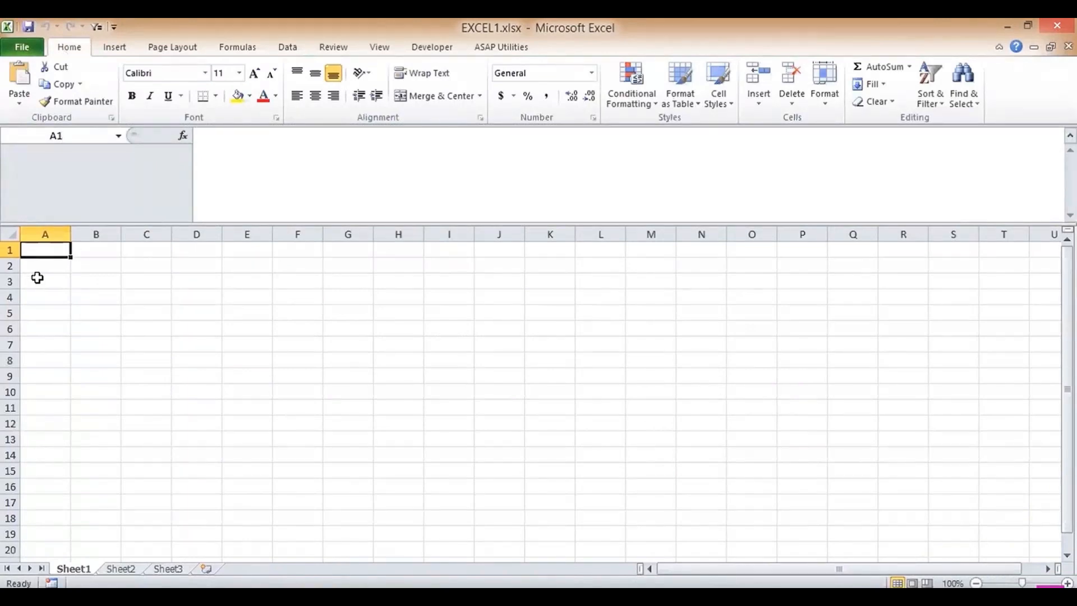
# - Enter headers ROLLNO, NAME, SUB1, SUB2, SUB3 across A1:E1
pyautogui.write('ROLLNO')
pyautogui.press('Tab')
pyautogui.write('NAME')
pyautogui.press('Tab')
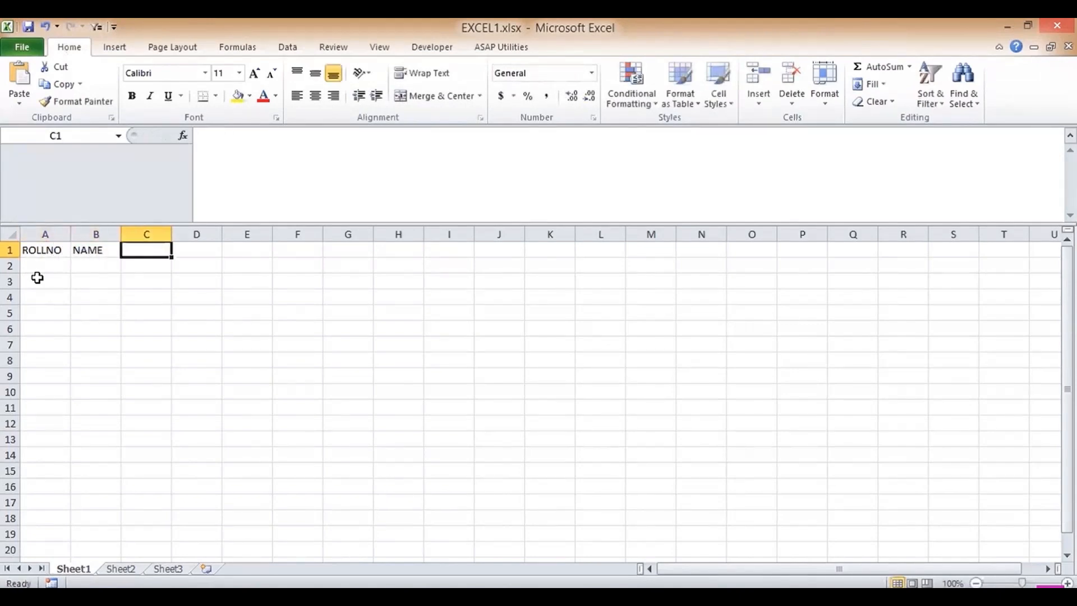
pyautogui.write('SUB1')
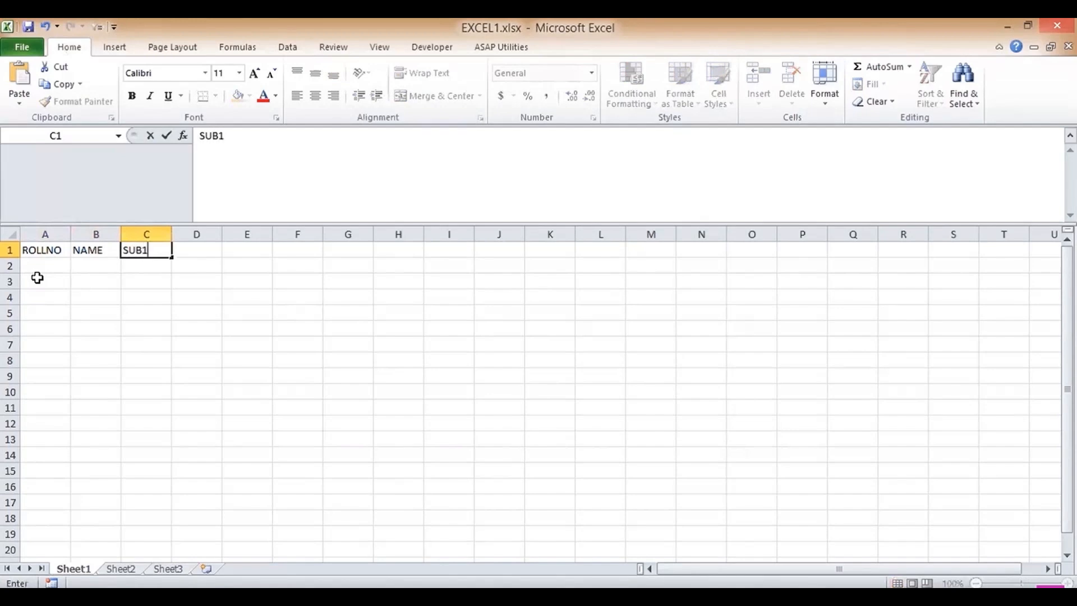
pyautogui.press('Tab')
pyautogui.write('SUB')
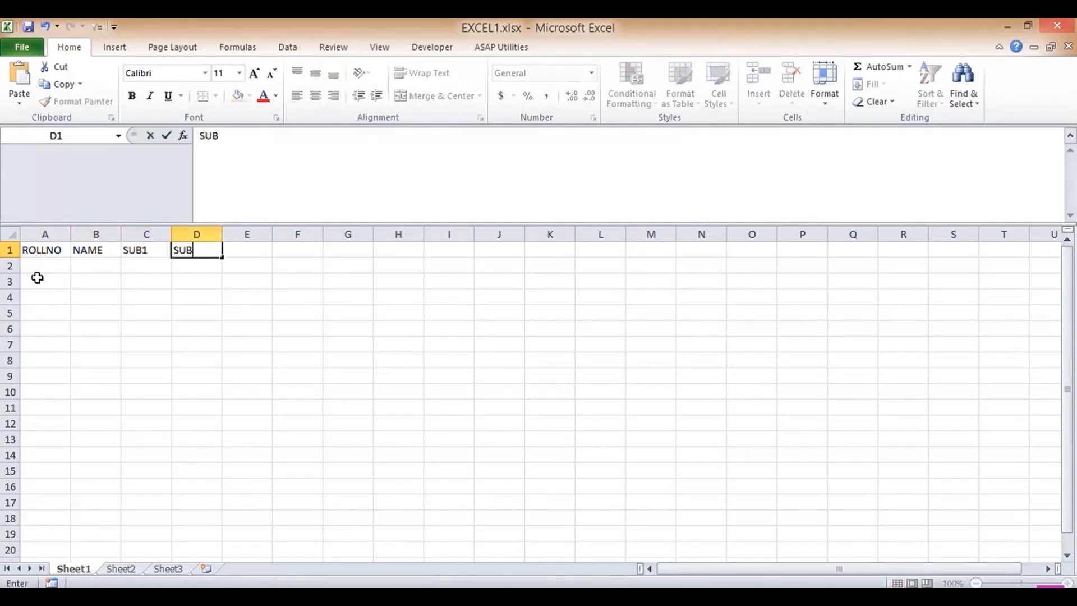
pyautogui.write('2')
pyautogui.press('Tab')
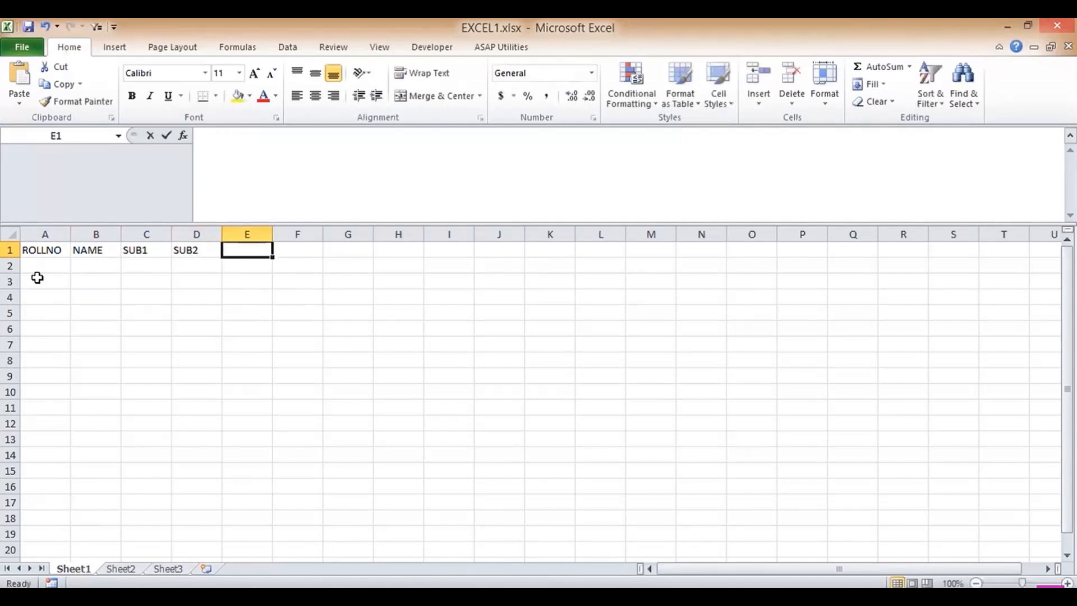
pyautogui.write('SUB3')
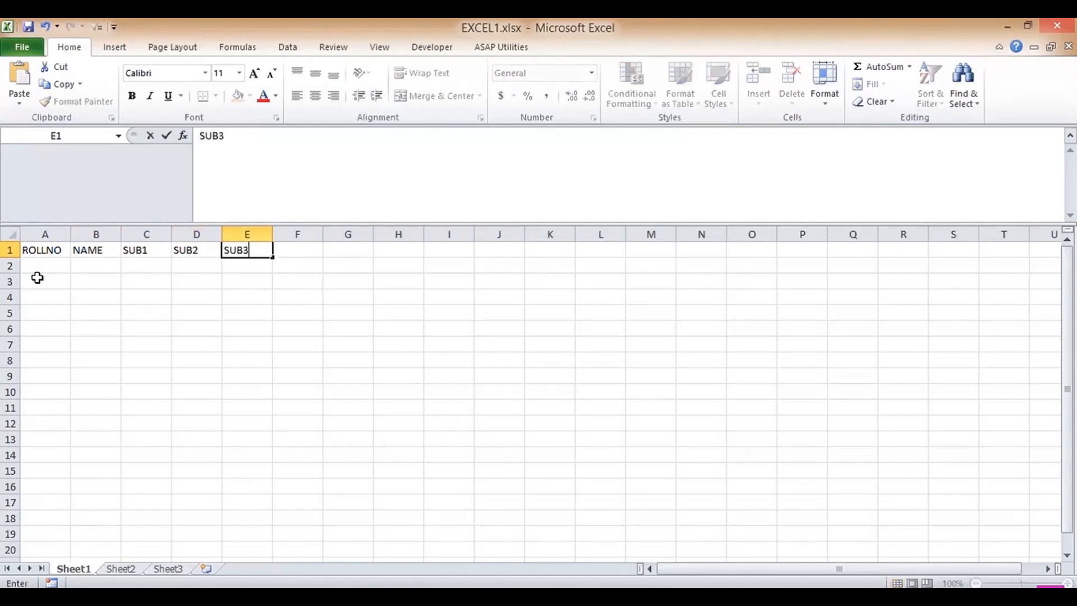
pyautogui.press('Down')
pyautogui.press('Left')
pyautogui.press('Left')
pyautogui.press('Left')
pyautogui.press('Left')
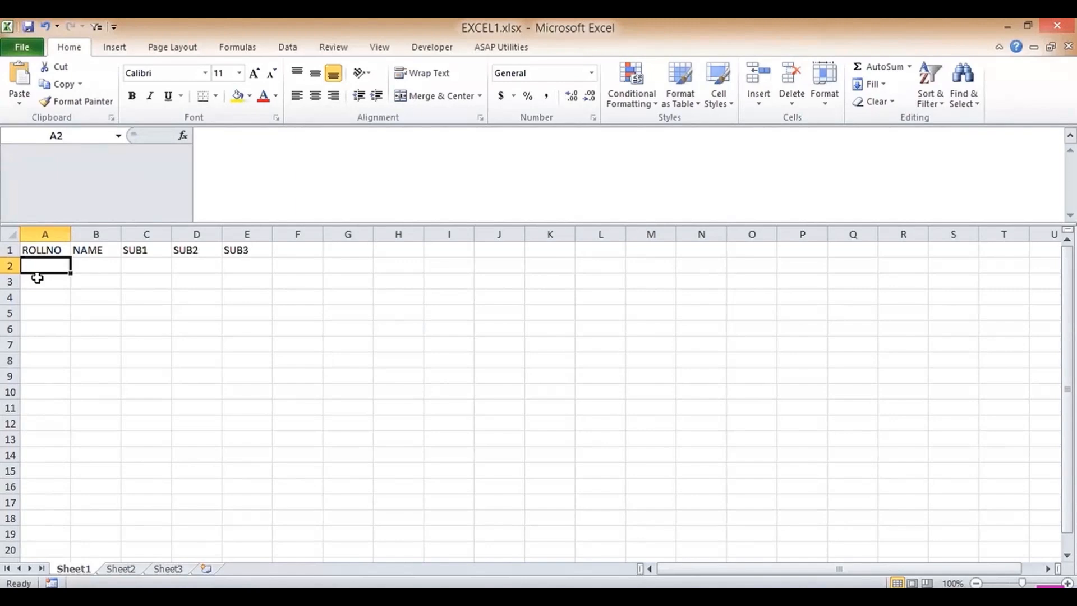
# - Type roll numbers 1 through 7 down column A from A2
pyautogui.write('1')
pyautogui.press('Return')
pyautogui.write('2')
pyautogui.press('Return')
pyautogui.write('3')
pyautogui.press('Return')
pyautogui.write('4')
pyautogui.press('Return')
pyautogui.write('5')
pyautogui.press('Return')
pyautogui.write('6')
pyautogui.press('Return')
pyautogui.write('7')
pyautogui.press('Return')
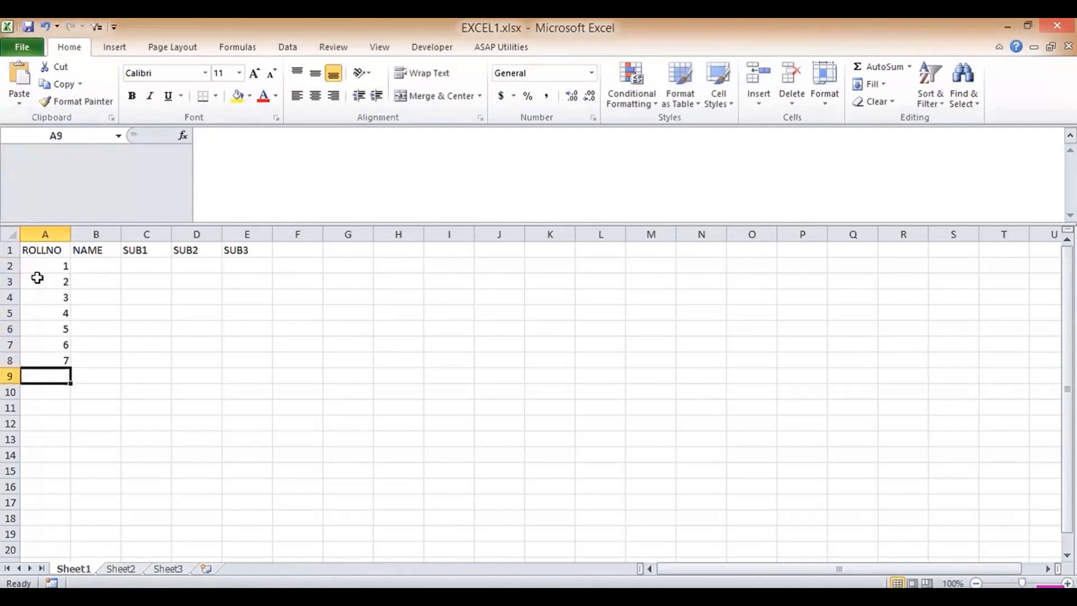
# - Clear roll numbers 3–7 and select 1 and 2 as the series start
pyautogui.press('Up')
pyautogui.press('Up')
pyautogui.press('Up')
pyautogui.press('Up')
pyautogui.press('Up')
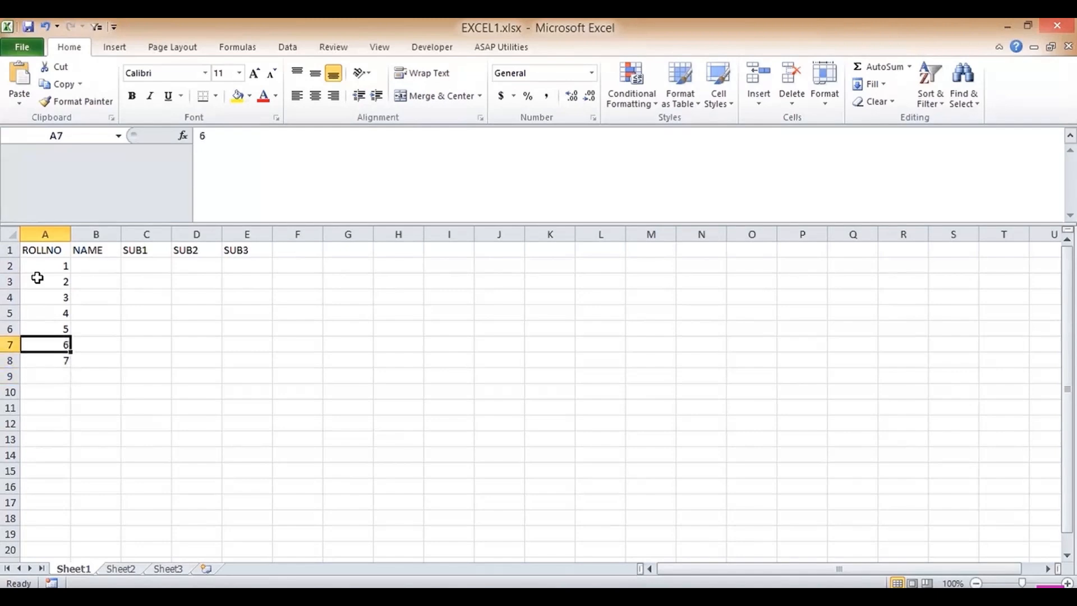
pyautogui.moveTo(47, 297); pyautogui.dragTo(49, 360)
pyautogui.press('Delete')
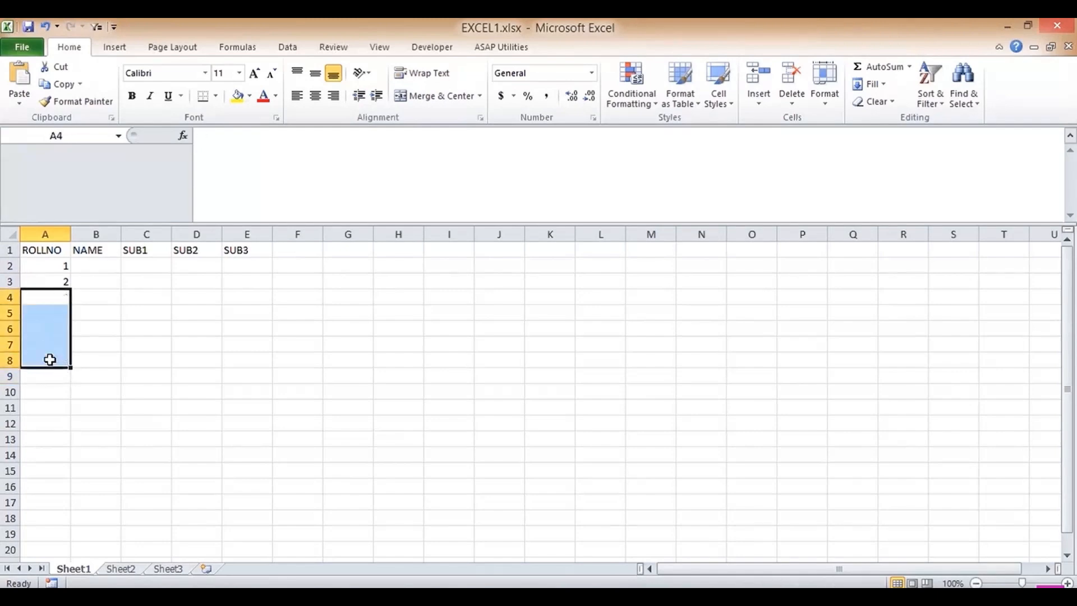
pyautogui.press('Up')
pyautogui.press('Up')
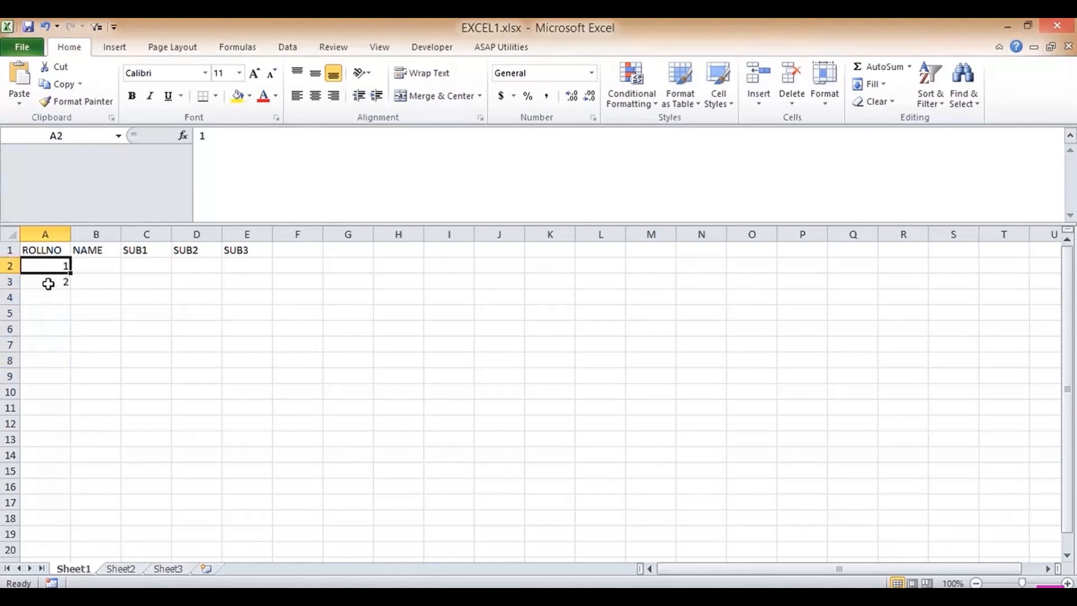
pyautogui.moveTo(53, 265); pyautogui.dragTo(69, 410)
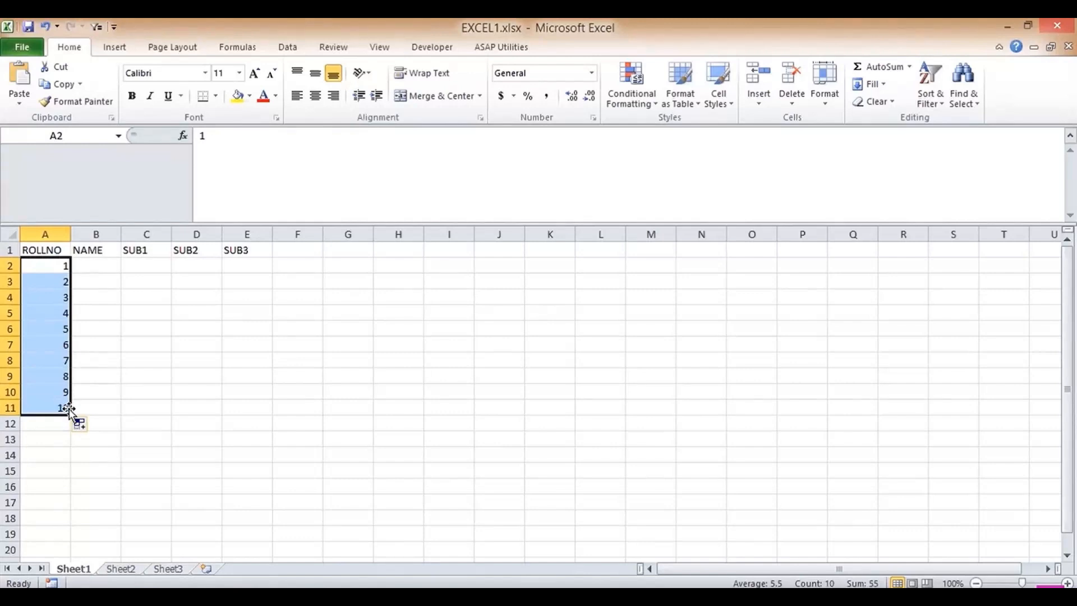
# - Enter names NIDHI, Q and NIDHI in B2:B4
pyautogui.press('Up')
pyautogui.press('Right')
pyautogui.press('Down')
pyautogui.write('NIDHI')
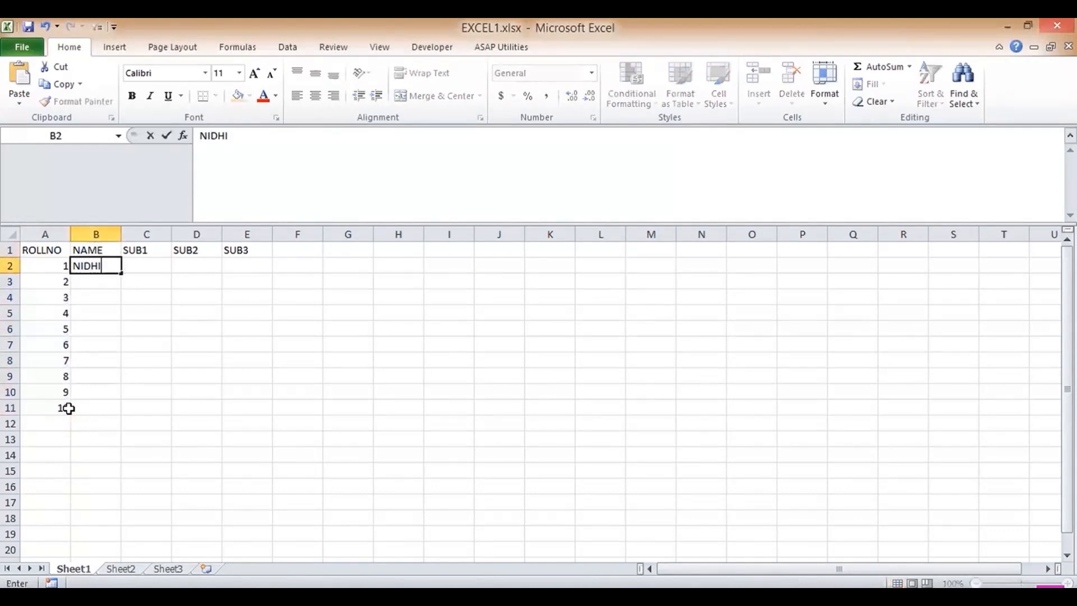
pyautogui.press('Return')
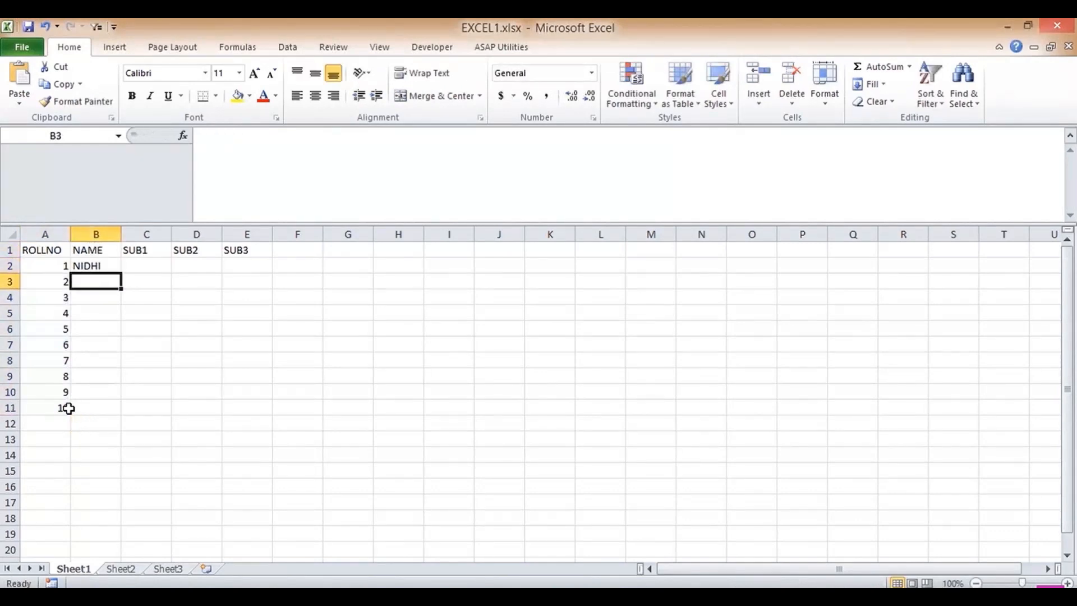
pyautogui.write('Q')
pyautogui.press('Return')
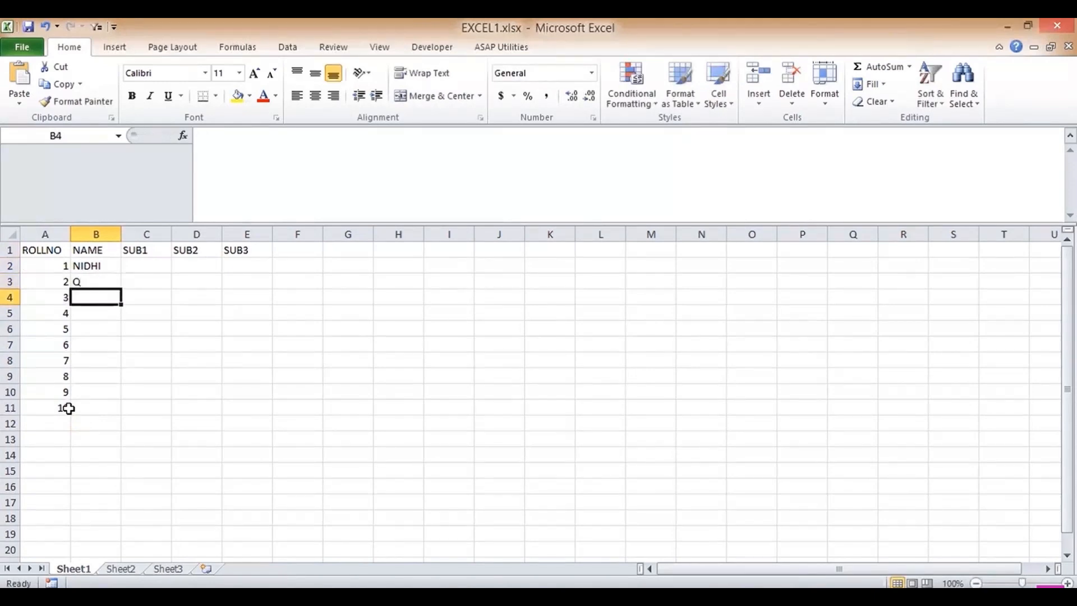
pyautogui.write('NIDHI')
pyautogui.press('Return')
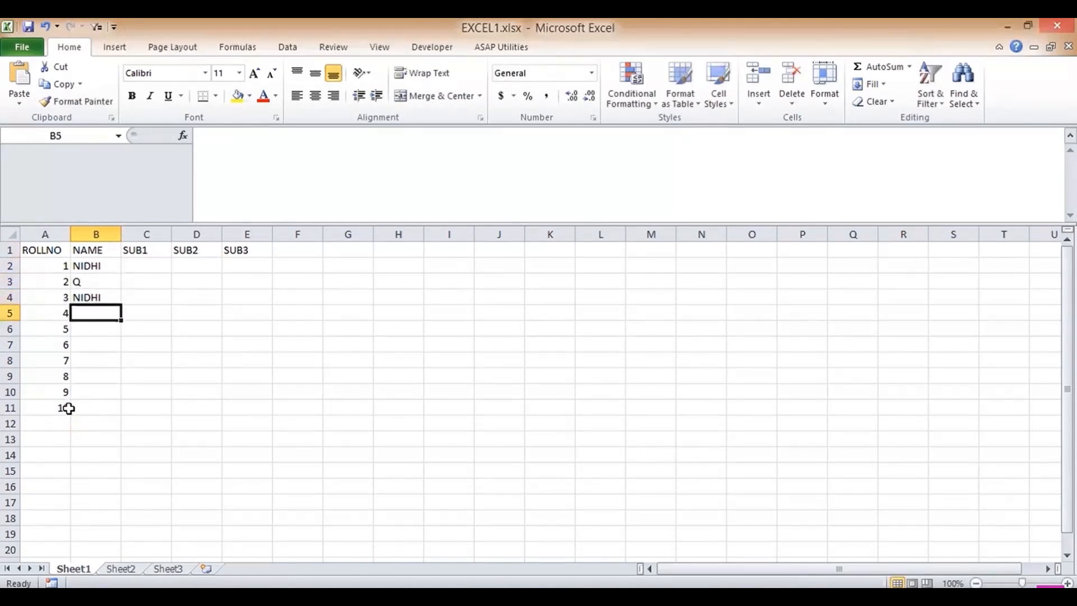
# - Fill B5 onward with AHMEDABAD, IDBI EXCEL FILE, T, Y, U and H
pyautogui.write('NIDHI')
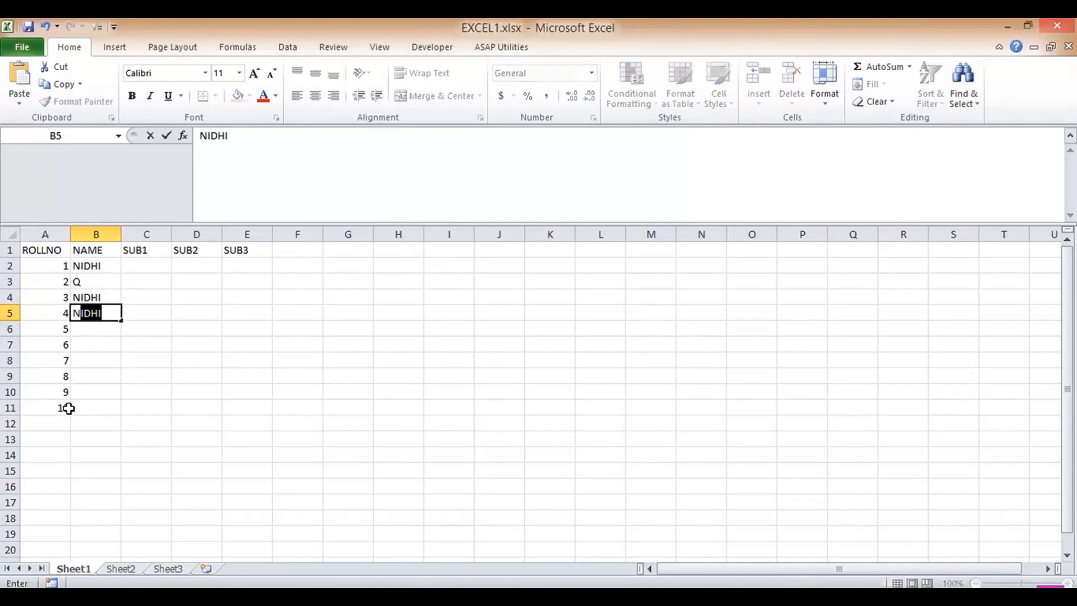
pyautogui.press('Tab')
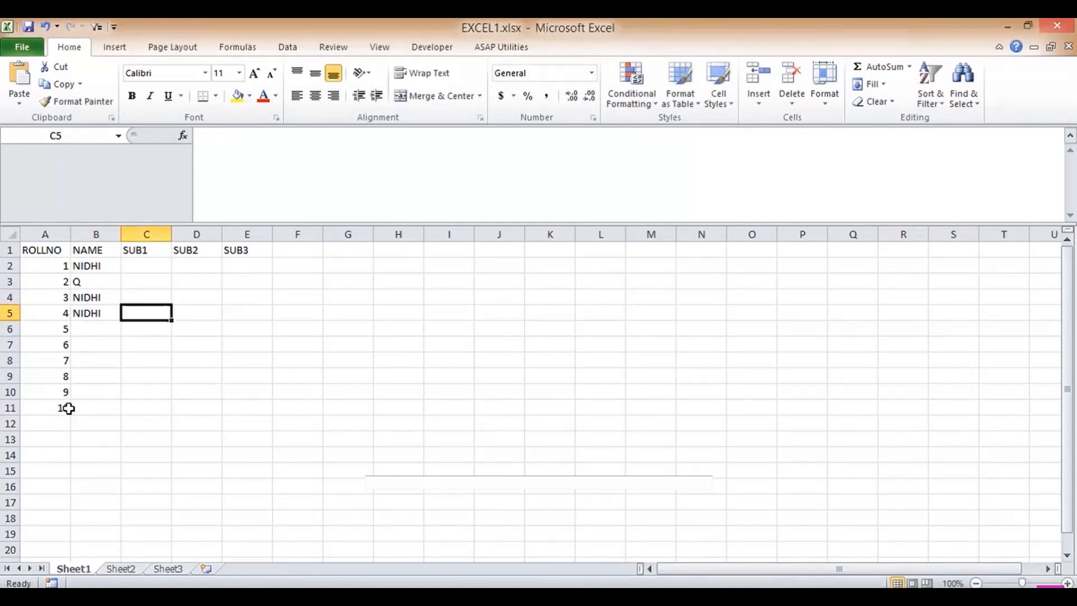
pyautogui.press('Left')
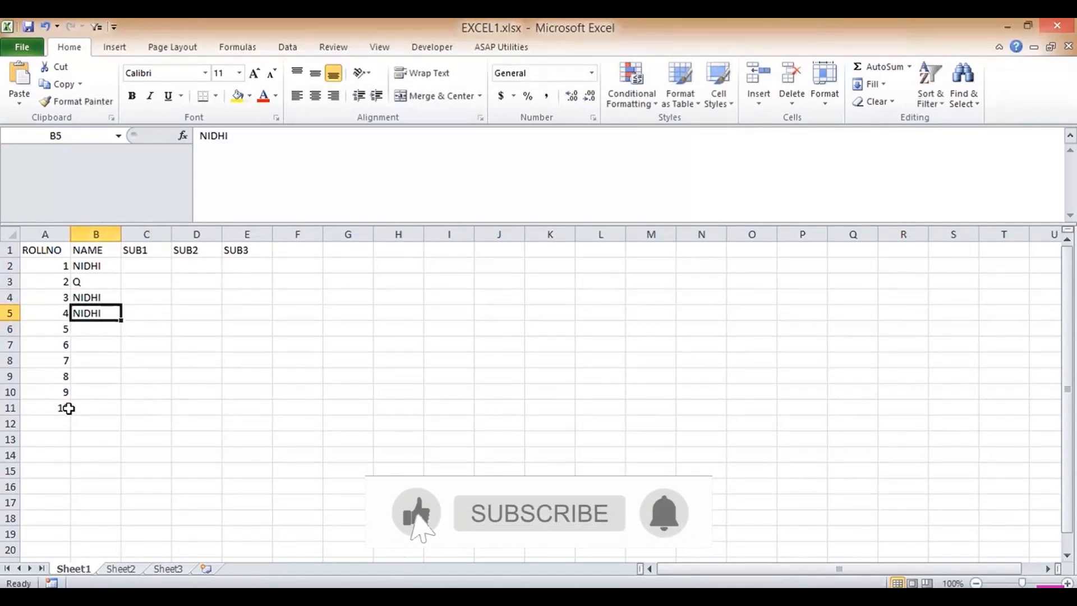
pyautogui.write('AHMEDABAD')
pyautogui.press('Return')
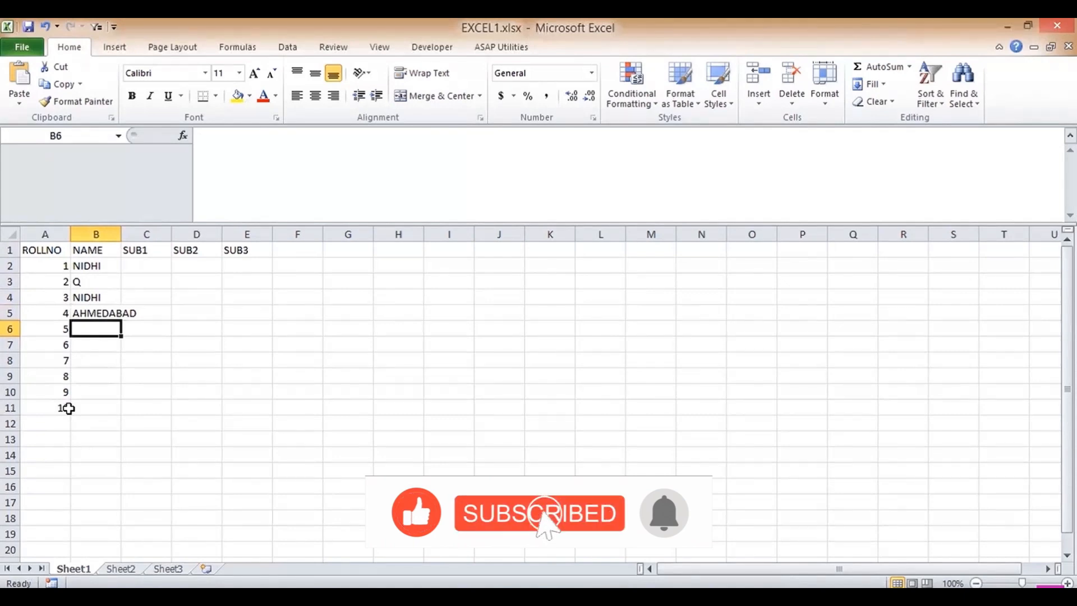
pyautogui.write('IDBI EXCEL FILE')
pyautogui.press('Return')
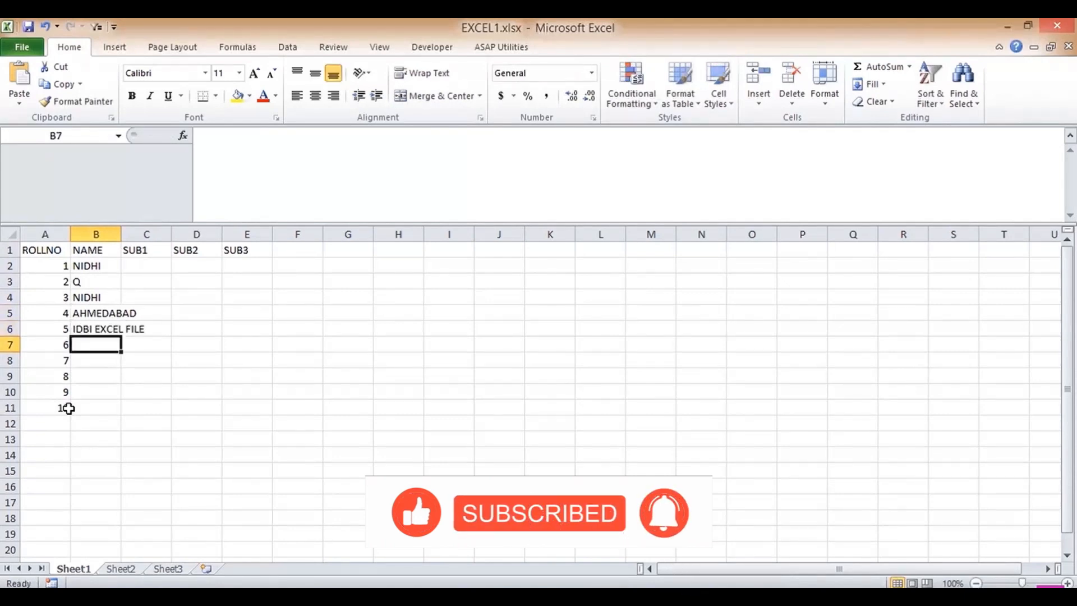
pyautogui.write('T')
pyautogui.press('Return')
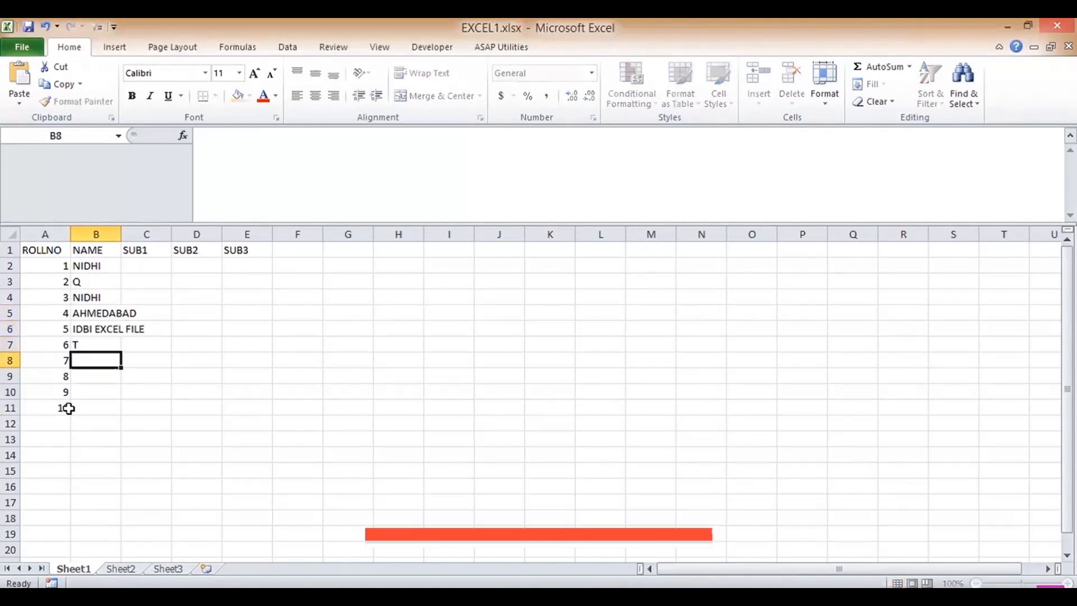
pyautogui.write('Y')
pyautogui.press('Return')
pyautogui.write('U')
pyautogui.press('Return')
pyautogui.write('H')
pyautogui.press('Return')
pyautogui.press('Return')
pyautogui.press('Up')
pyautogui.press('Up')
pyautogui.press('Up')
pyautogui.press('Up')
pyautogui.press('Up')
pyautogui.press('Up')
pyautogui.press('Up')
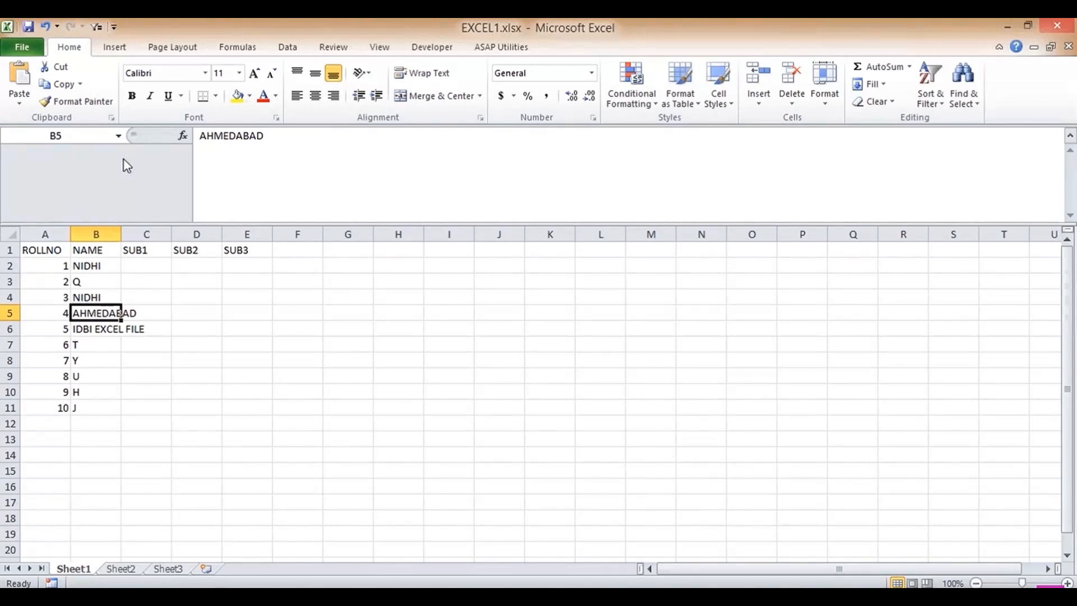
pyautogui.click(20, 50)
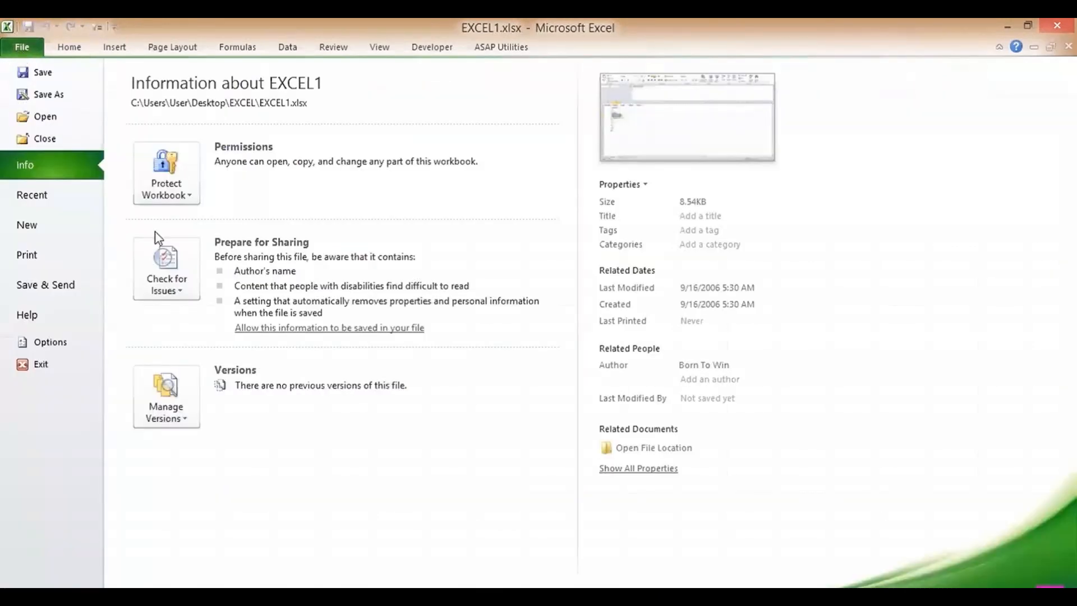
pyautogui.click(57, 346)
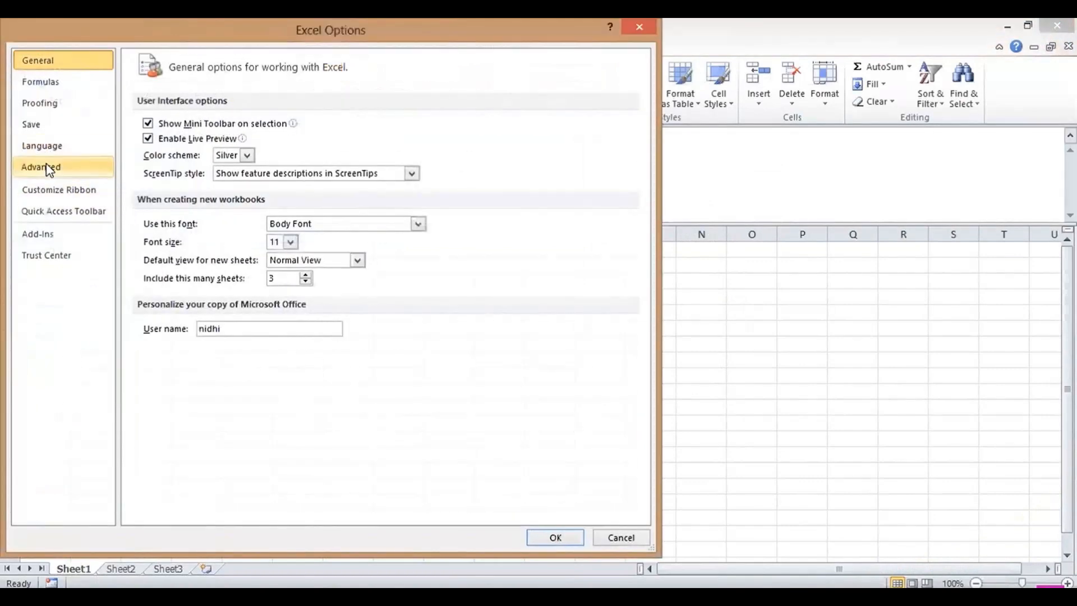
pyautogui.click(31, 105)
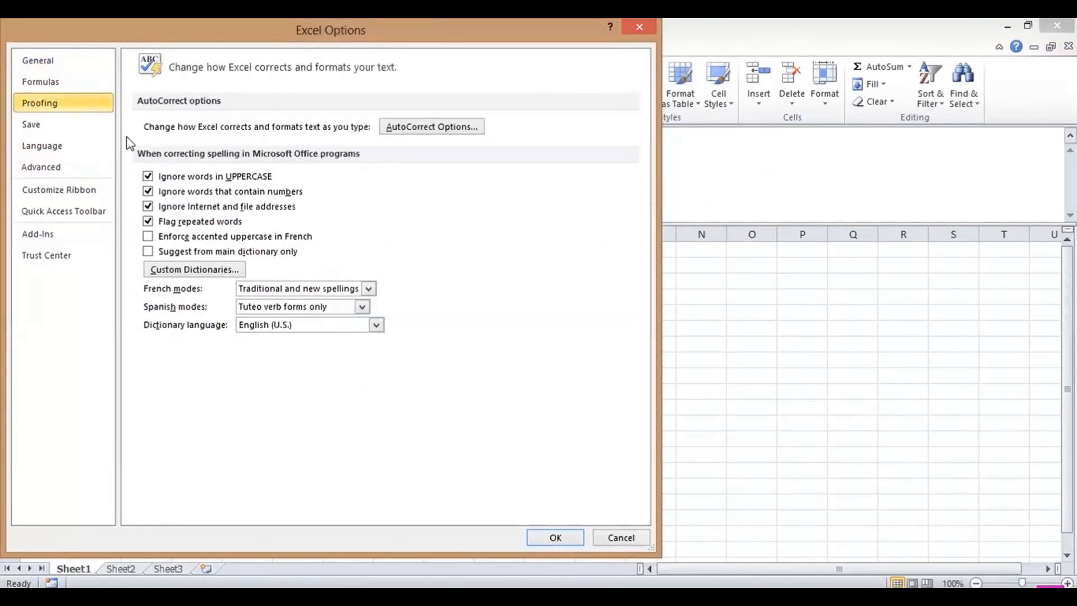
pyautogui.click(428, 127)
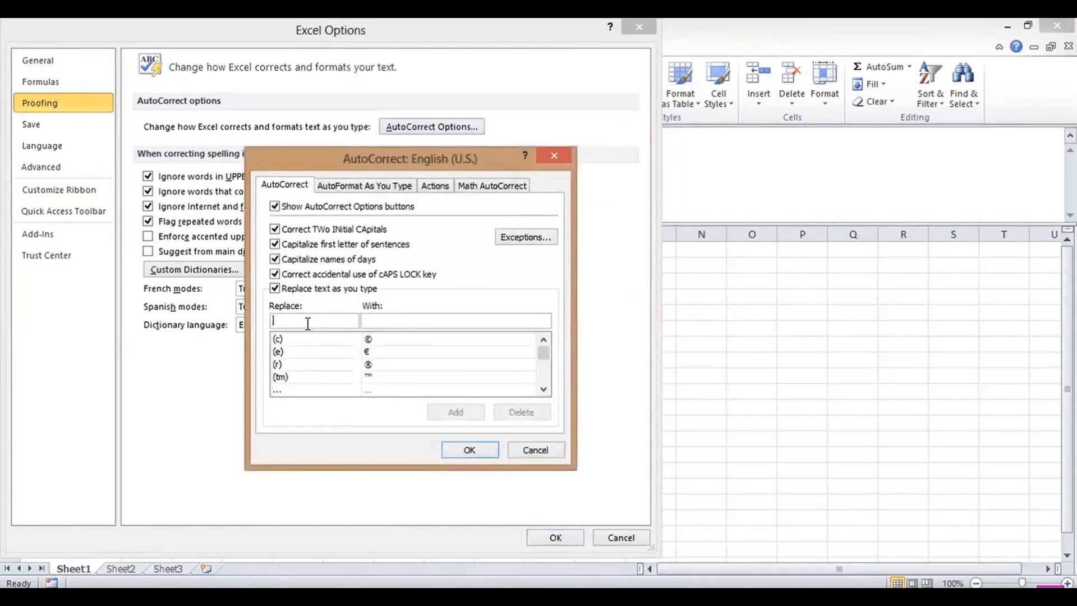
pyautogui.write('E')
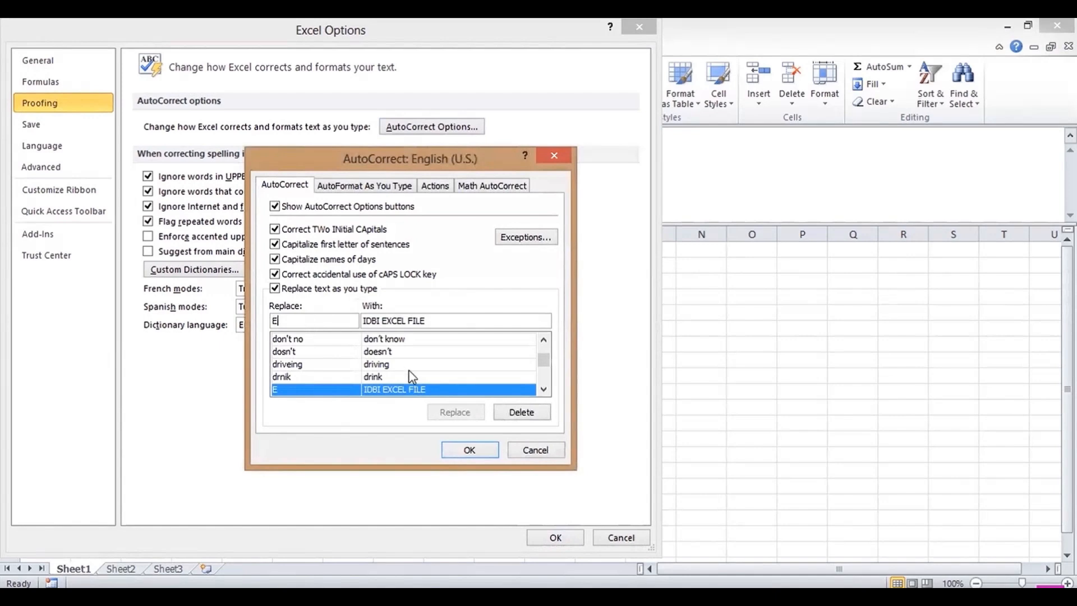
pyautogui.click(540, 449)
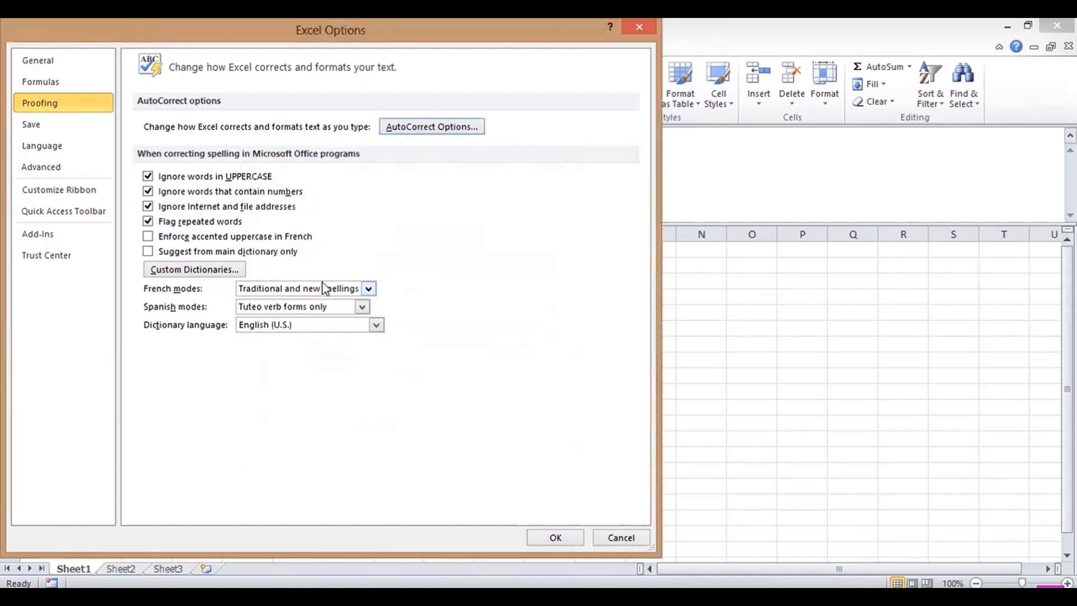
pyautogui.click(398, 129)
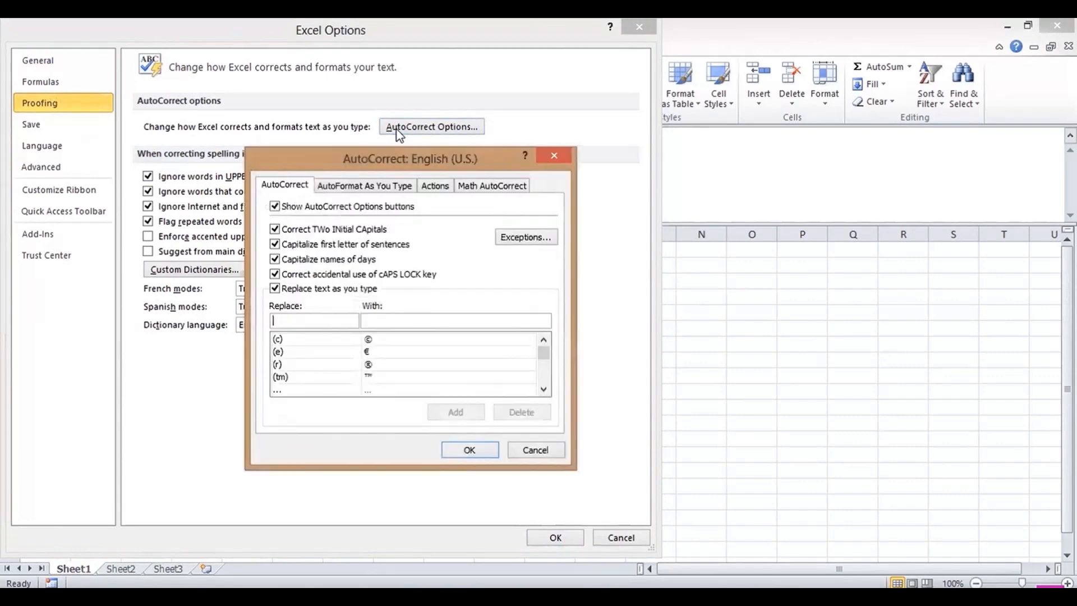
pyautogui.write('A')
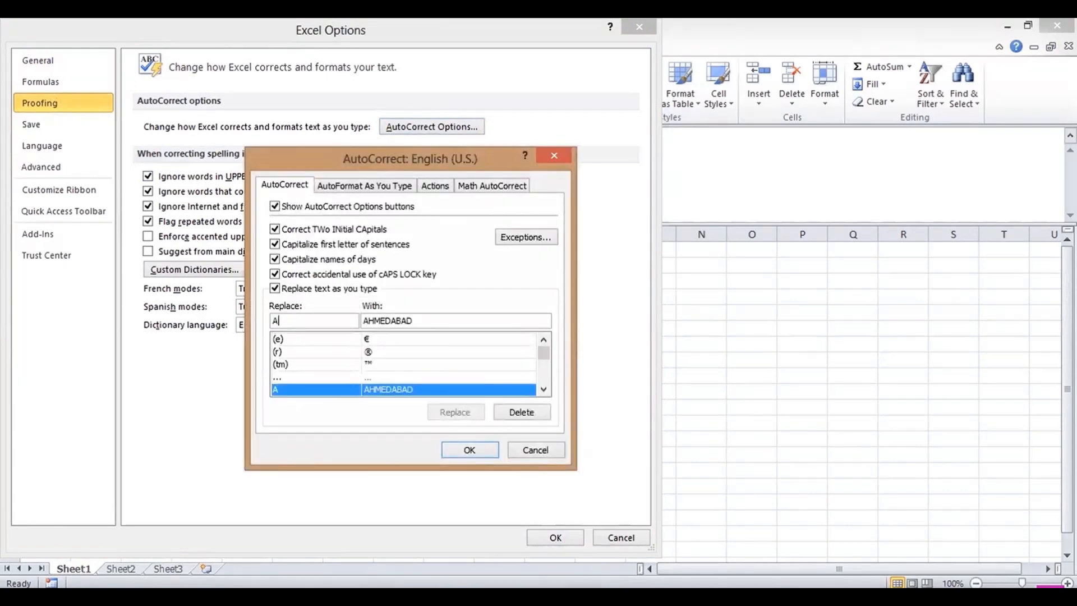
pyautogui.click(537, 452)
pyautogui.click(621, 538)
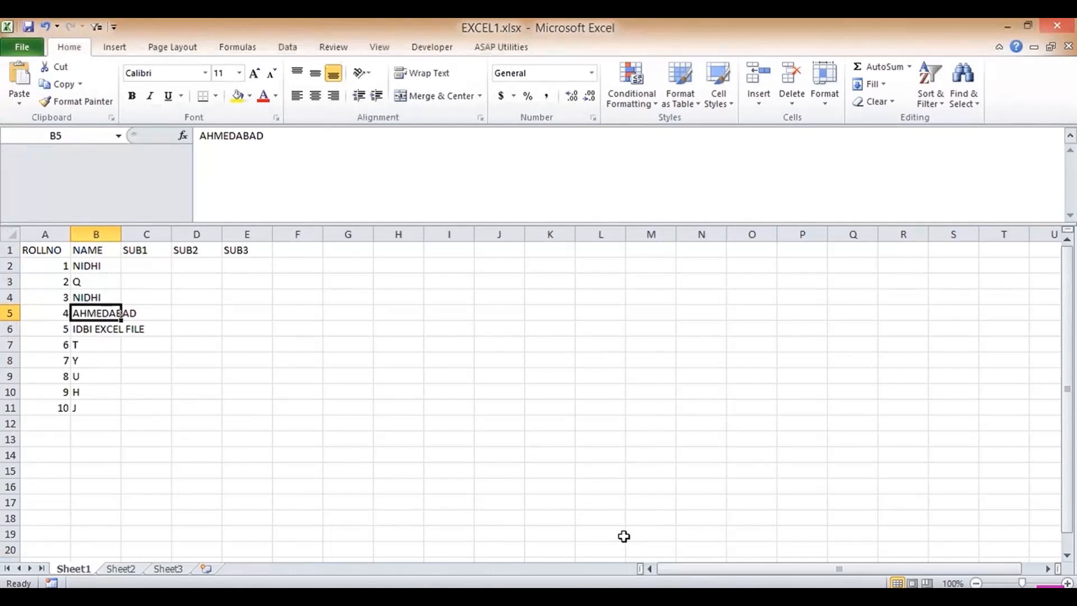
# - Put 12 in C2 and =C2+10 in C3, filled down to C11
pyautogui.press('Up')
pyautogui.press('Up')
pyautogui.press('Up')
pyautogui.press('Right')
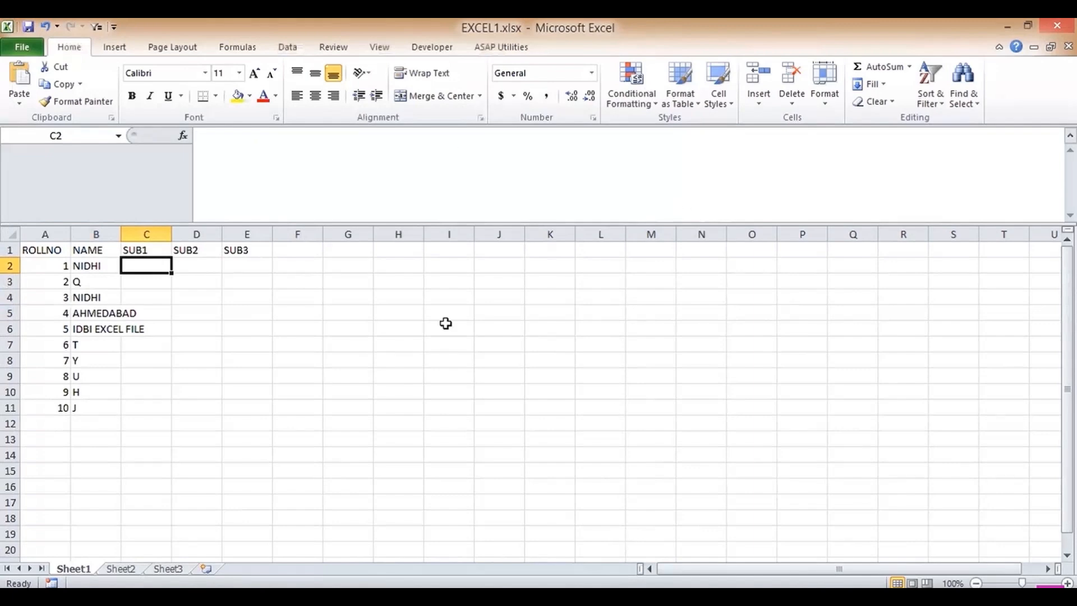
pyautogui.write('12')
pyautogui.press('Return')
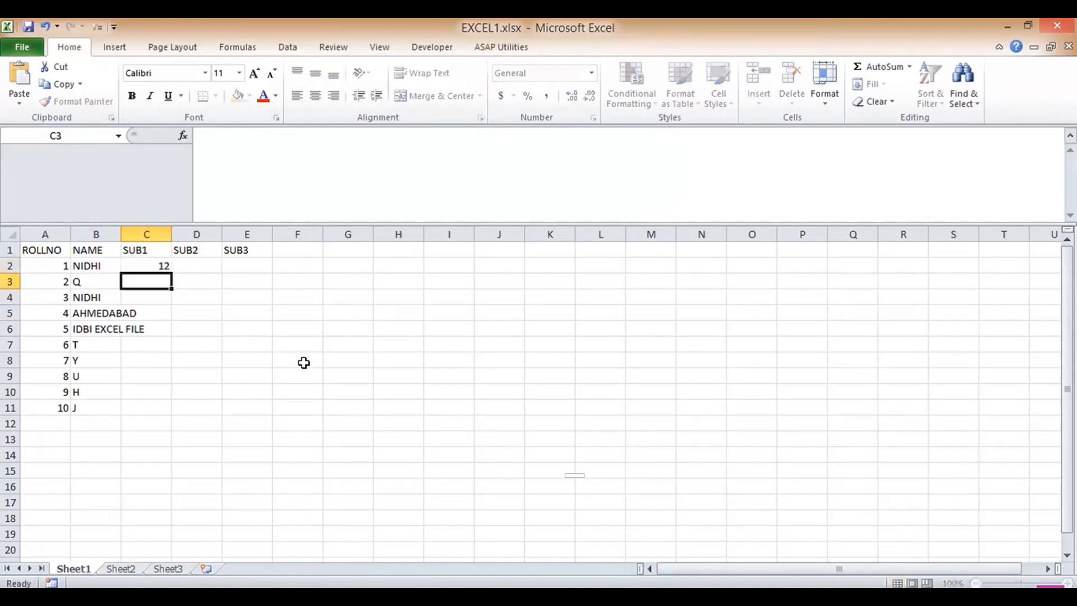
pyautogui.write('=')
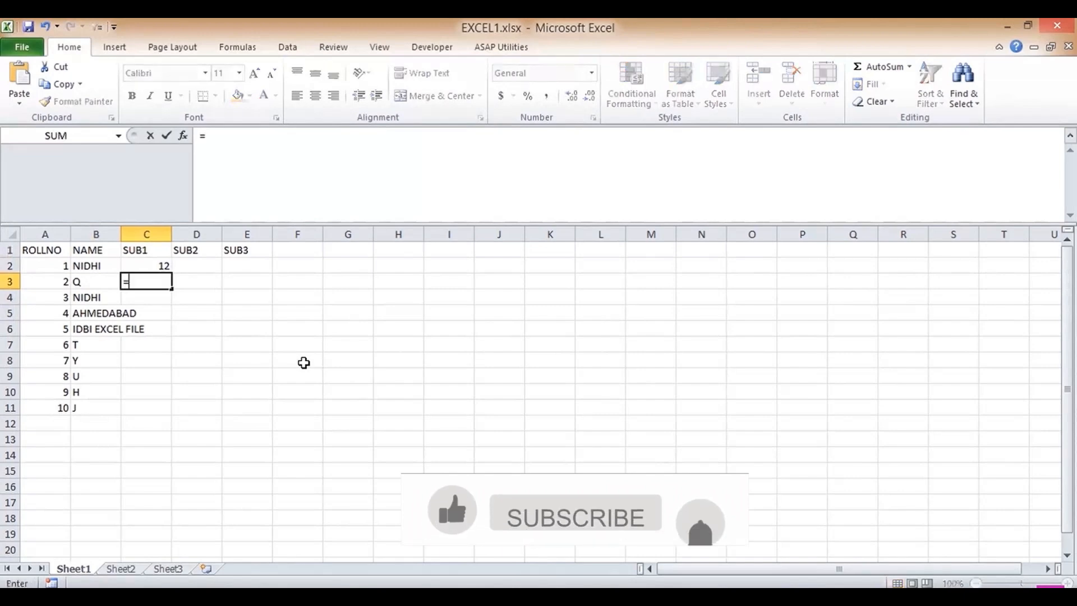
pyautogui.click(135, 266)
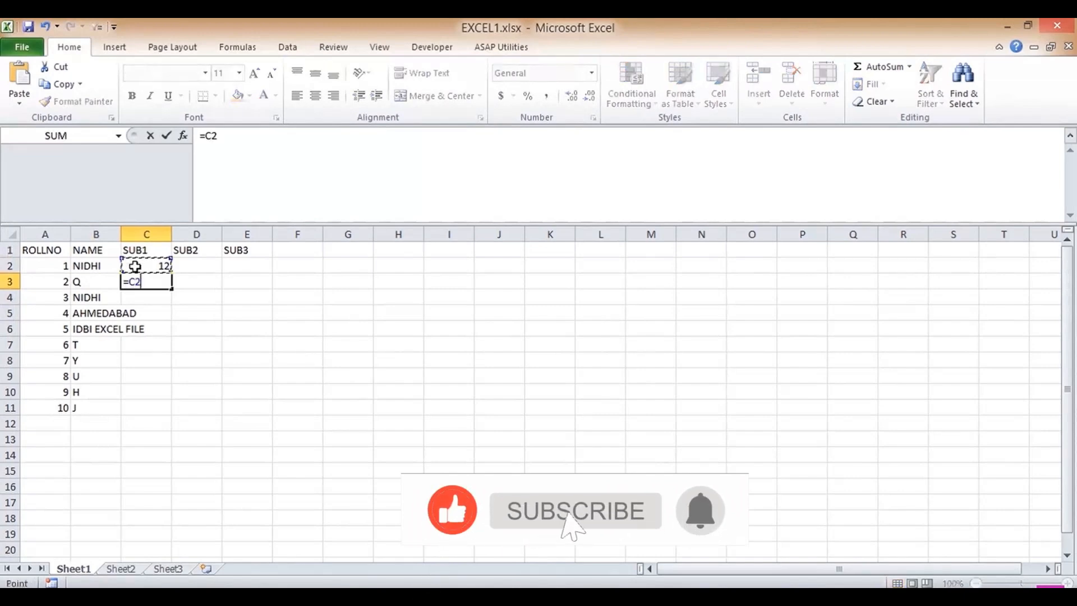
pyautogui.write('+10')
pyautogui.press('Return')
pyautogui.press('Up')
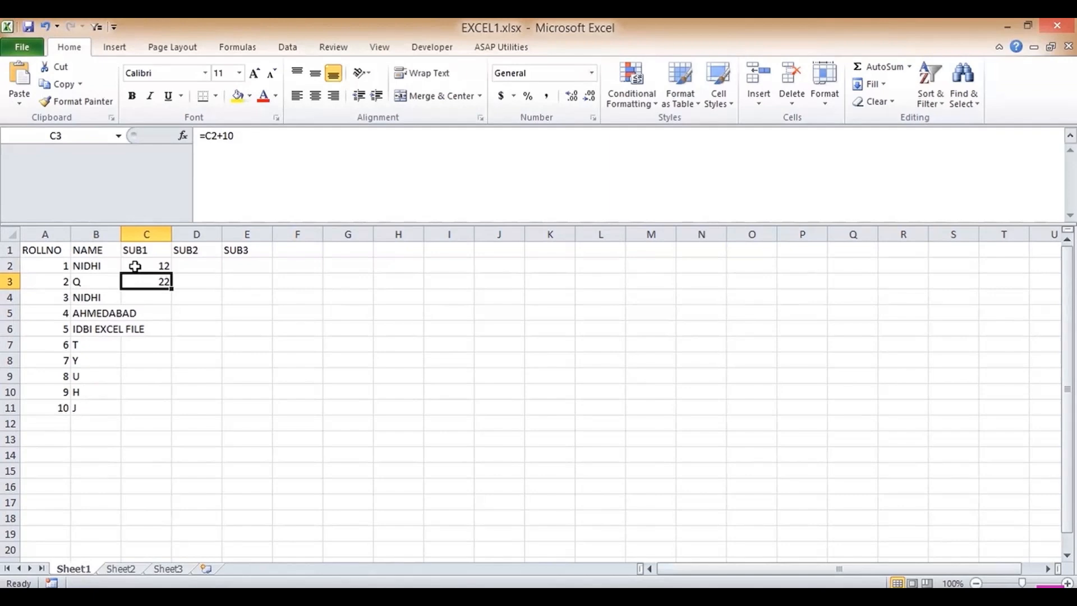
pyautogui.moveTo(171, 288); pyautogui.dragTo(164, 409)
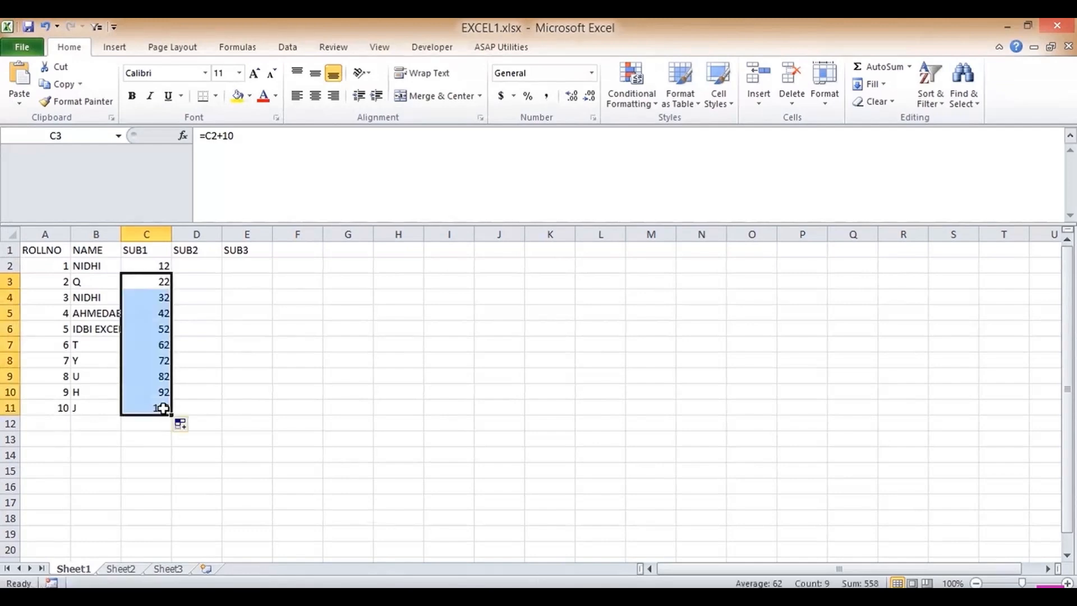
pyautogui.press('Up')
pyautogui.press('Right')
# - Enter 100 in D2 and the formula =D2+200 in D3
pyautogui.write('100')
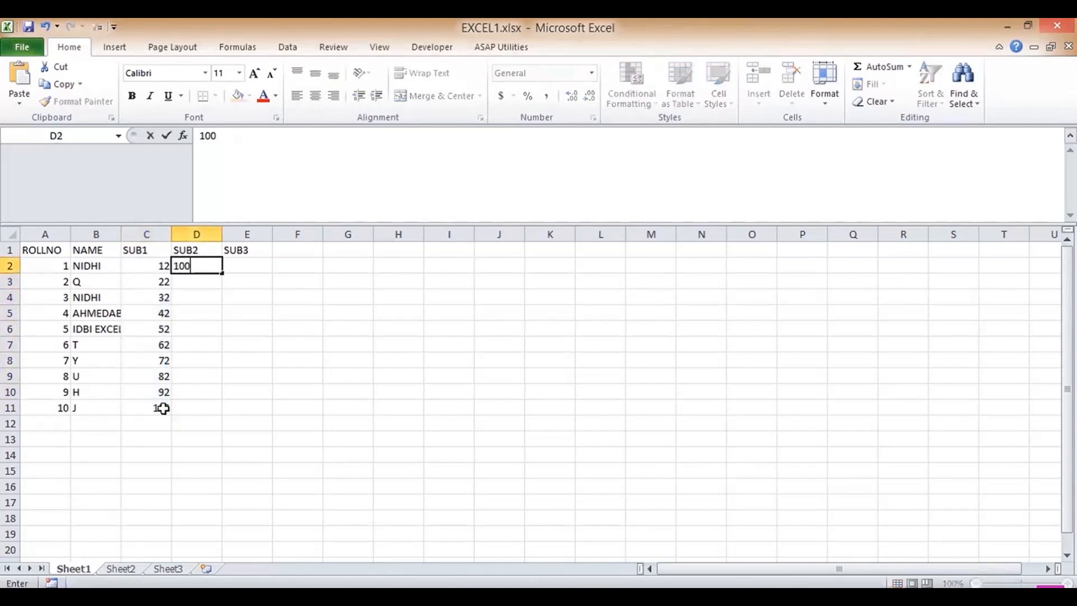
pyautogui.press('Return')
pyautogui.write('=')
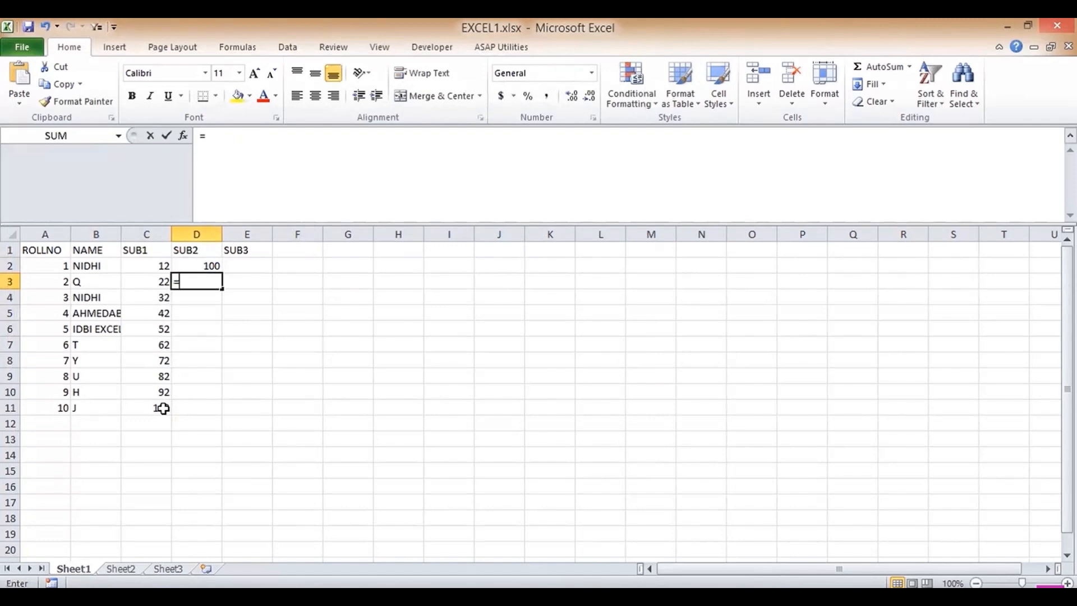
pyautogui.click(200, 266)
pyautogui.write('+200')
pyautogui.press('Return')
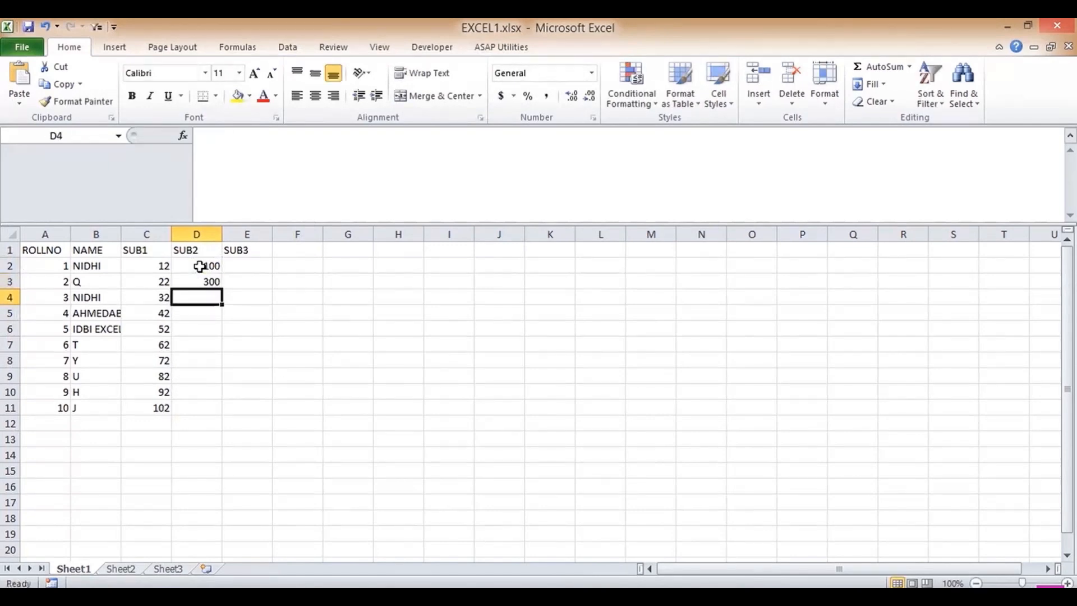
# - Undo an accidental series fill and copy D3's formula down to D11
pyautogui.moveTo(207, 268); pyautogui.dragTo(225, 289)
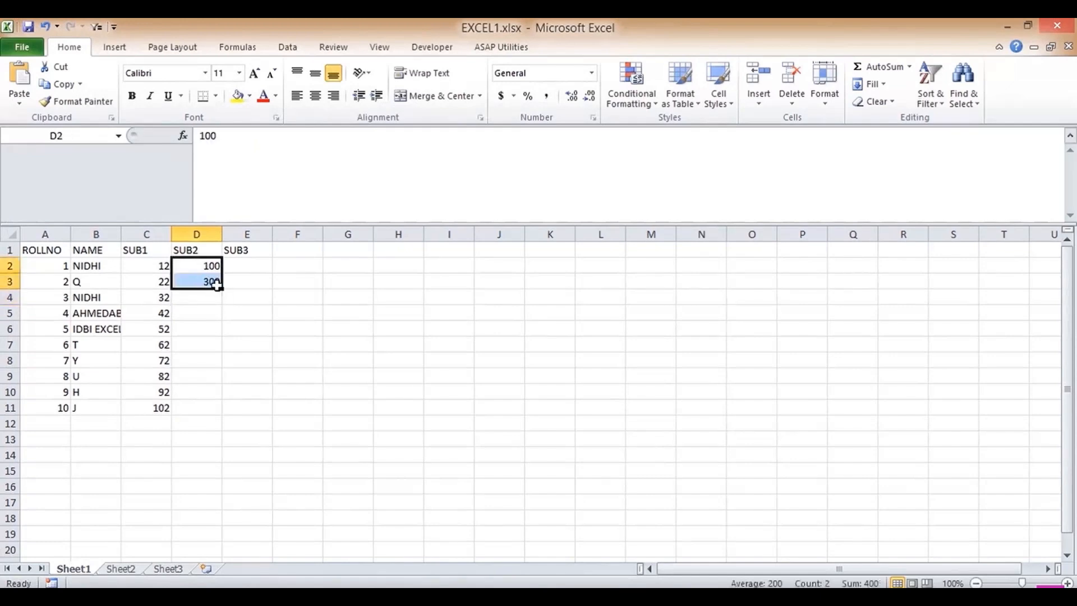
pyautogui.doubleClick(223, 288)
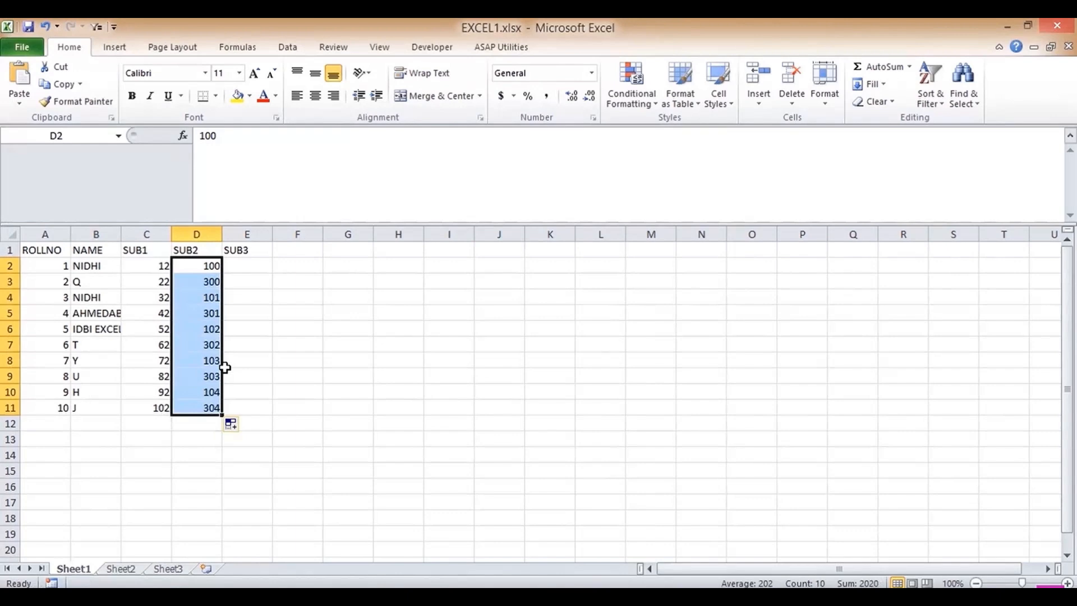
pyautogui.hotkey('ctrl', 'z')
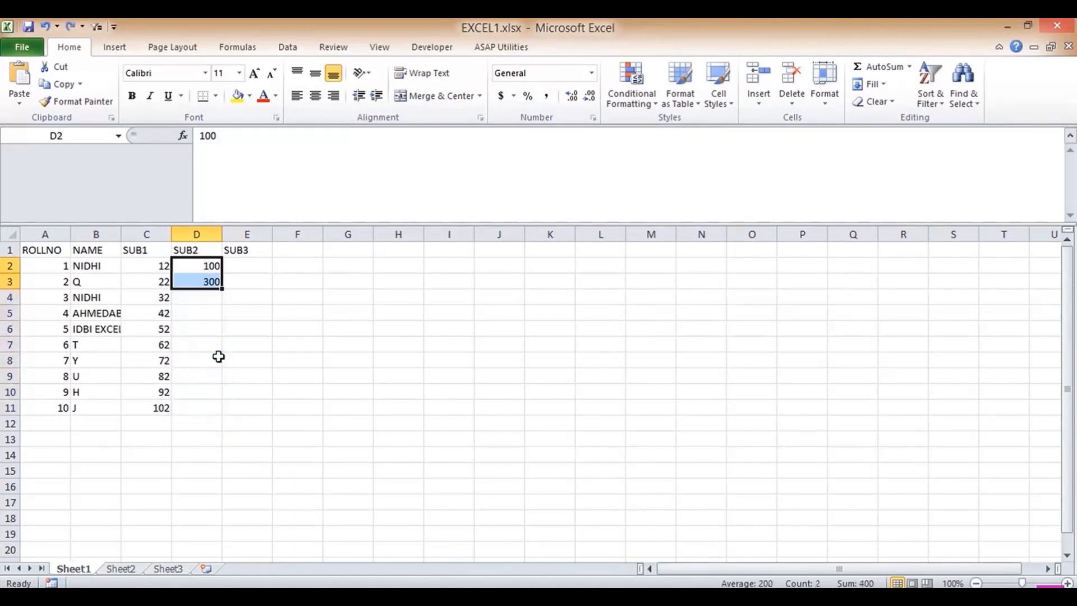
pyautogui.click(212, 281)
pyautogui.moveTo(223, 287); pyautogui.dragTo(215, 413)
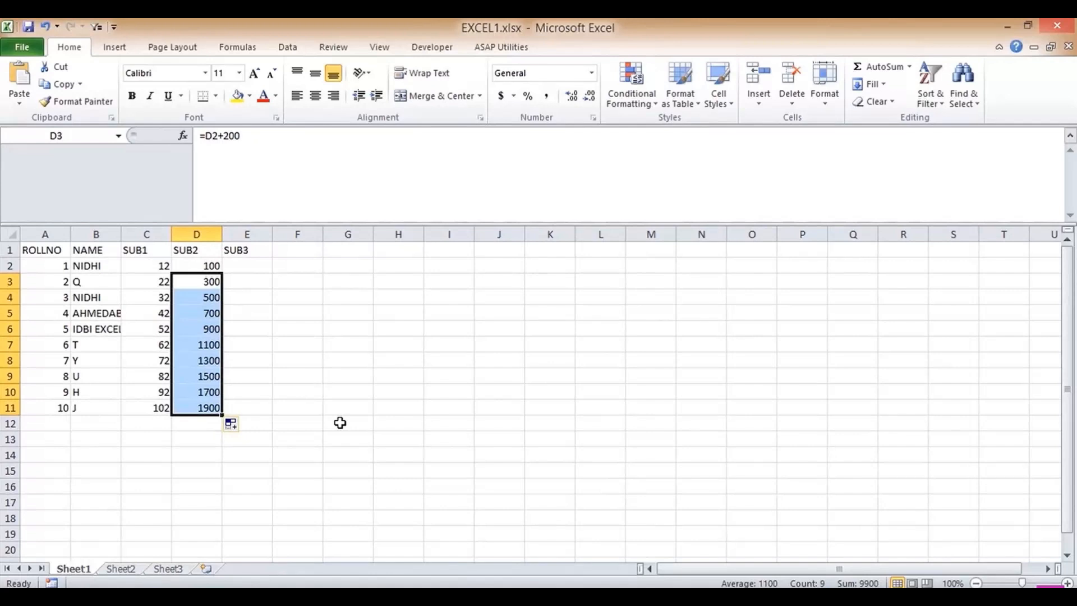
pyautogui.press('Up')
pyautogui.press('Up')
# - Enter 150 in E2 and the formula =E2+150 in E3
pyautogui.press('Right')
pyautogui.press('Down')
pyautogui.write('150')
pyautogui.press('Return')
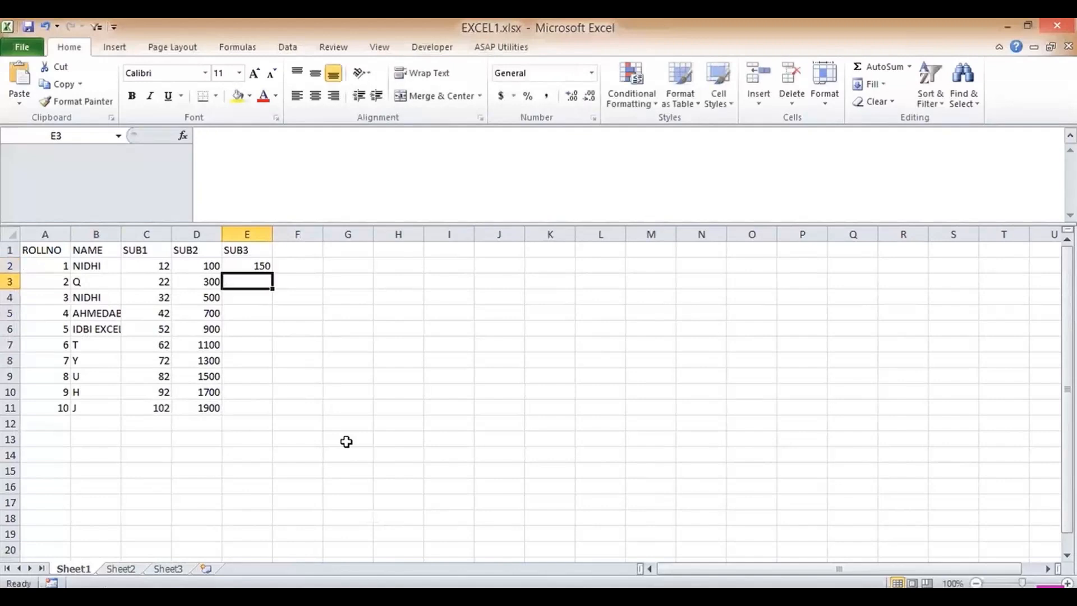
pyautogui.write('=')
pyautogui.click(256, 263)
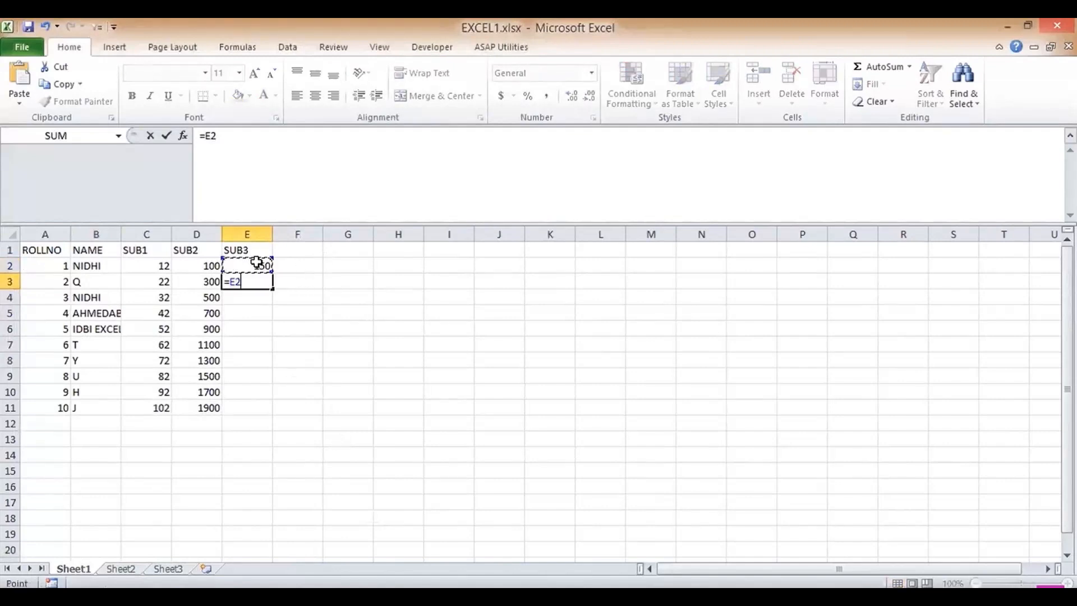
pyautogui.write('+150')
pyautogui.press('Return')
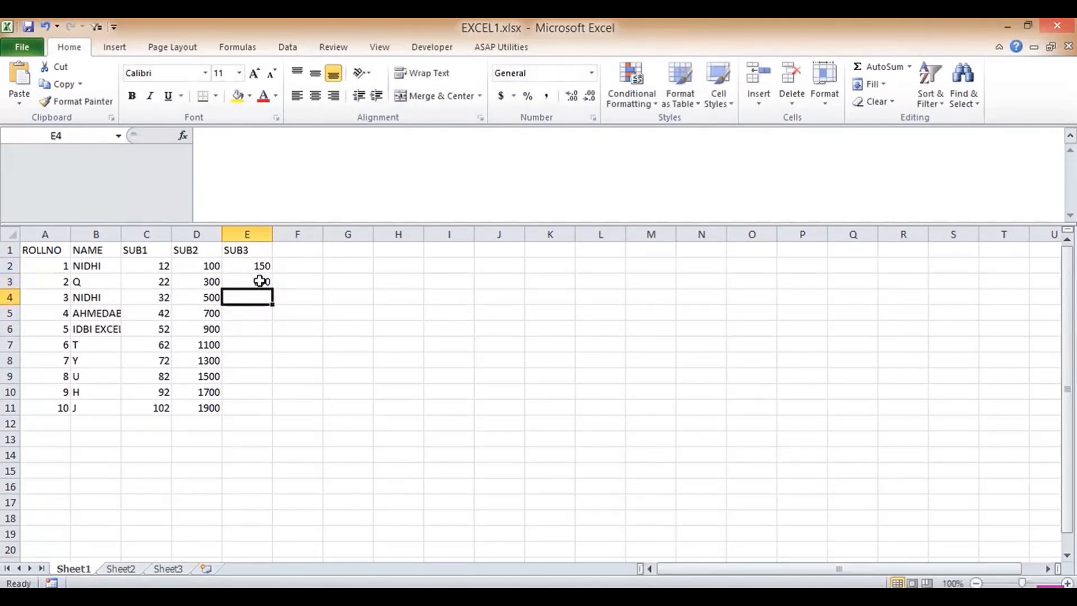
# - Copy E3's formula down to E11 and return to cell A1
pyautogui.click(259, 282)
pyautogui.moveTo(273, 289); pyautogui.dragTo(254, 415)
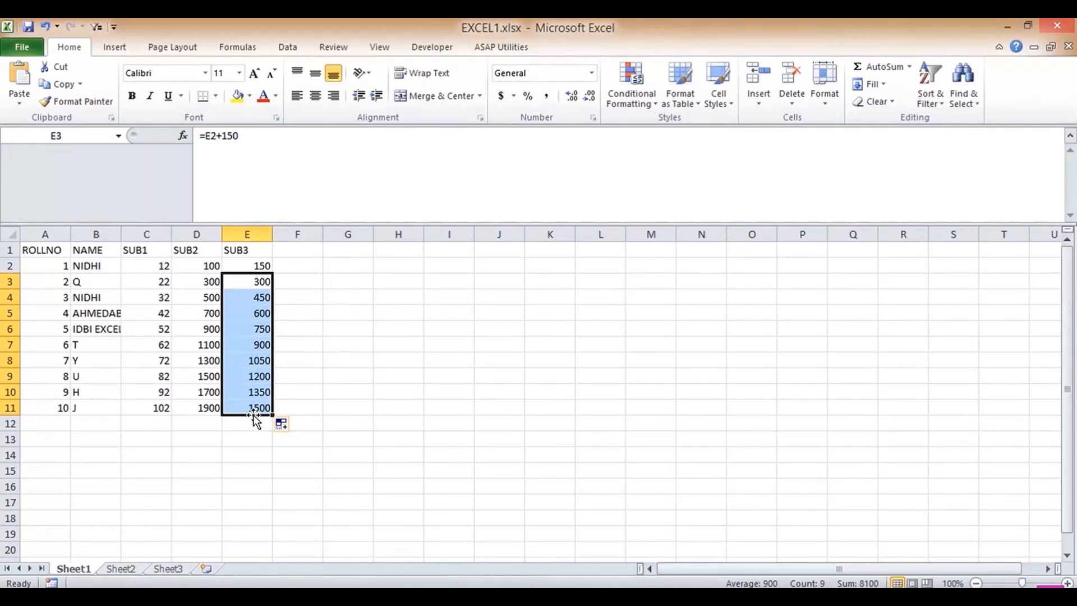
pyautogui.press('Up')
pyautogui.press('Up')
pyautogui.press('Left')
pyautogui.press('Left')
pyautogui.press('Left')
pyautogui.press('Left')
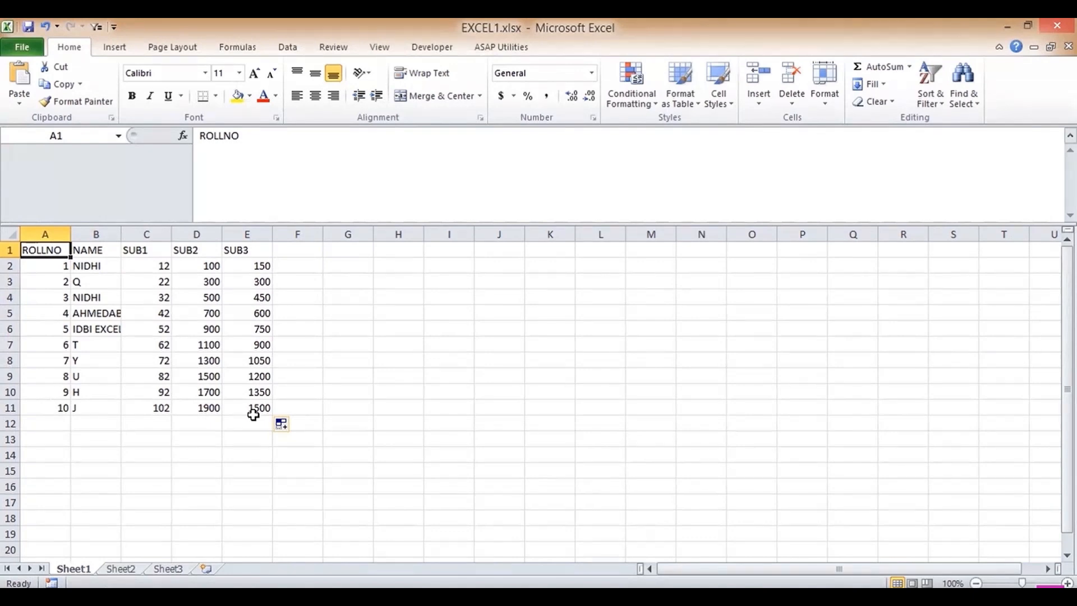
# - Select A1:E11 and apply All Borders
pyautogui.hotkey('shift', 'Right')
pyautogui.hotkey('shift', 'Right')
pyautogui.hotkey('shift', 'Right')
pyautogui.hotkey('shift', 'Right')
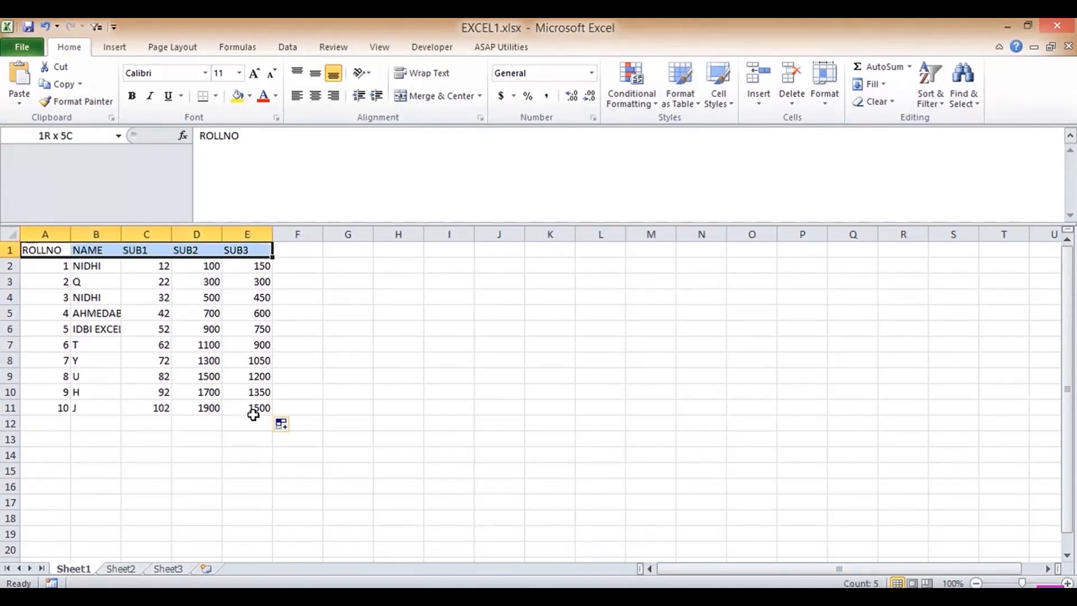
pyautogui.hotkey('shift', 'Down')
pyautogui.hotkey('shift', 'Down')
pyautogui.hotkey('shift', 'Down')
pyautogui.hotkey('shift', 'Down')
pyautogui.hotkey('shift', 'Down')
pyautogui.hotkey('shift', 'Down')
pyautogui.hotkey('shift', 'Down')
pyautogui.hotkey('shift', 'Down')
pyautogui.hotkey('shift', 'Down')
pyautogui.hotkey('shift', 'Down')
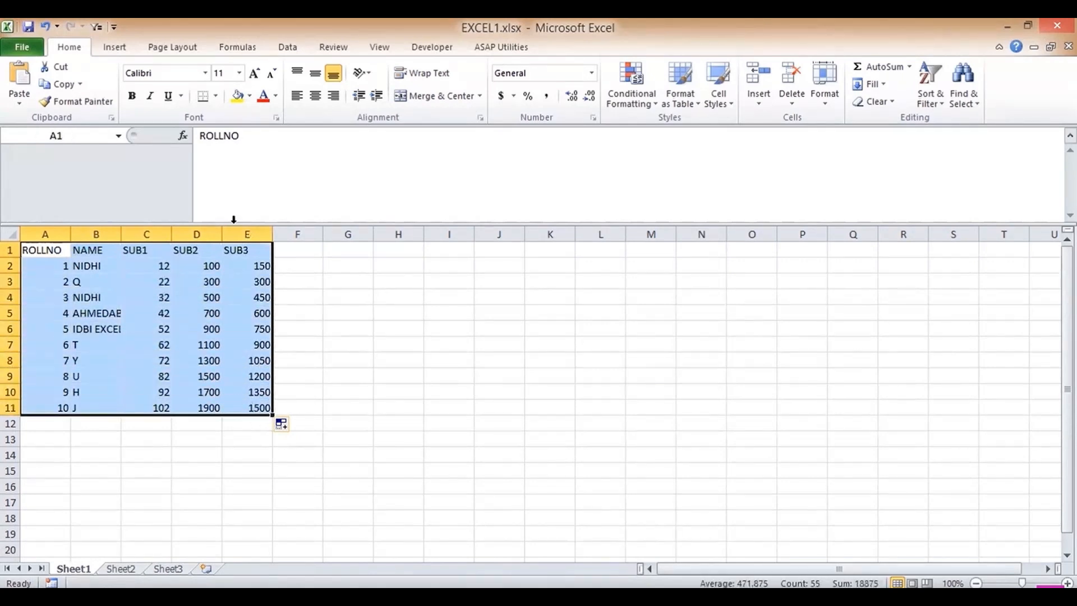
pyautogui.click(215, 97)
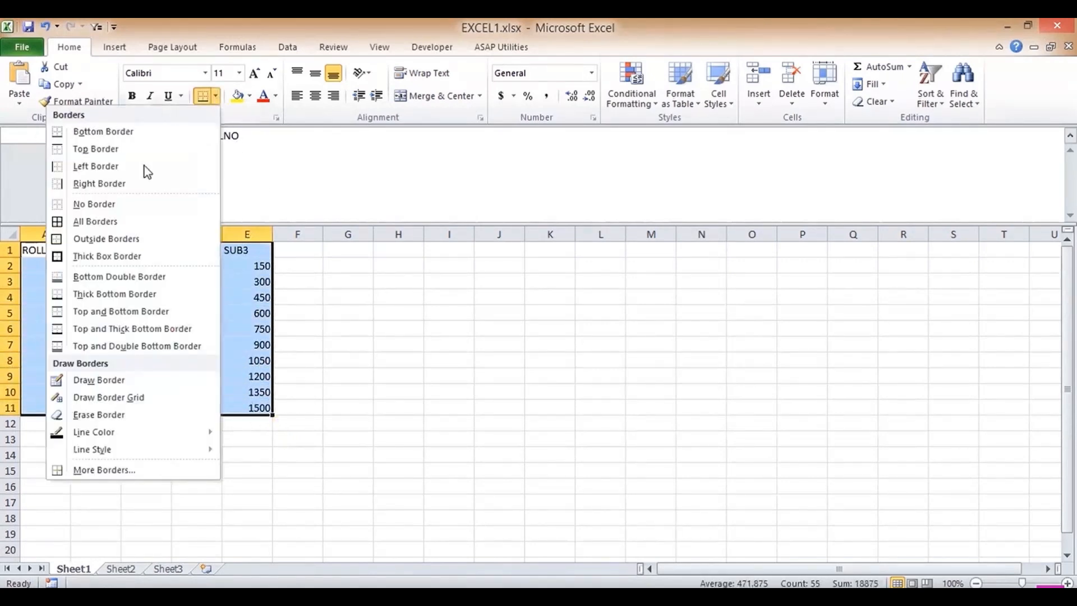
pyautogui.click(130, 223)
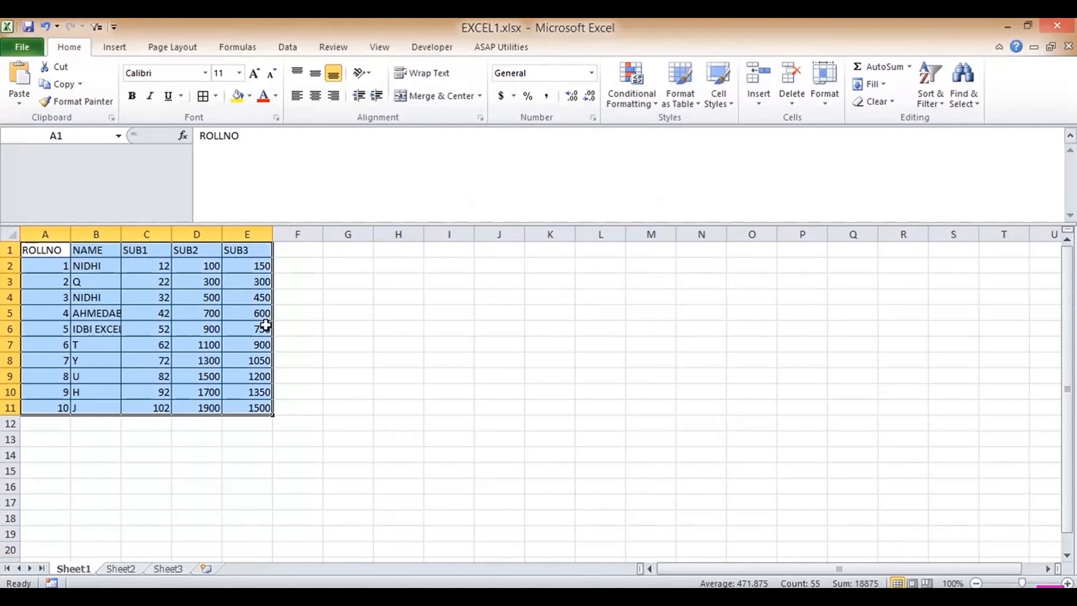
# - Make header row A1:E1 bold and italic with yellow fill and red text
pyautogui.click(245, 277)
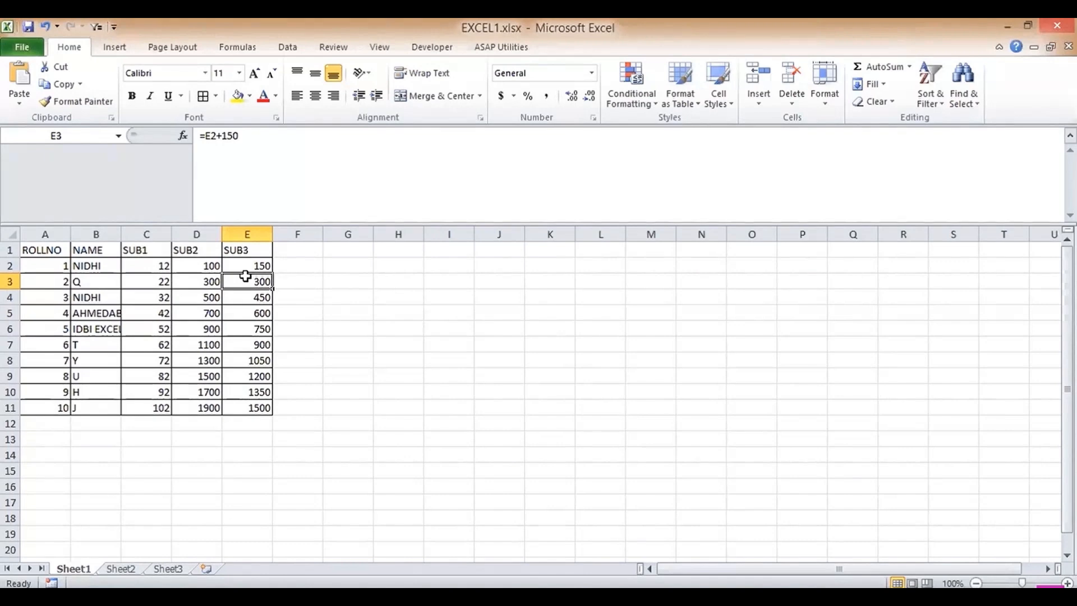
pyautogui.press('Up')
pyautogui.press('Up')
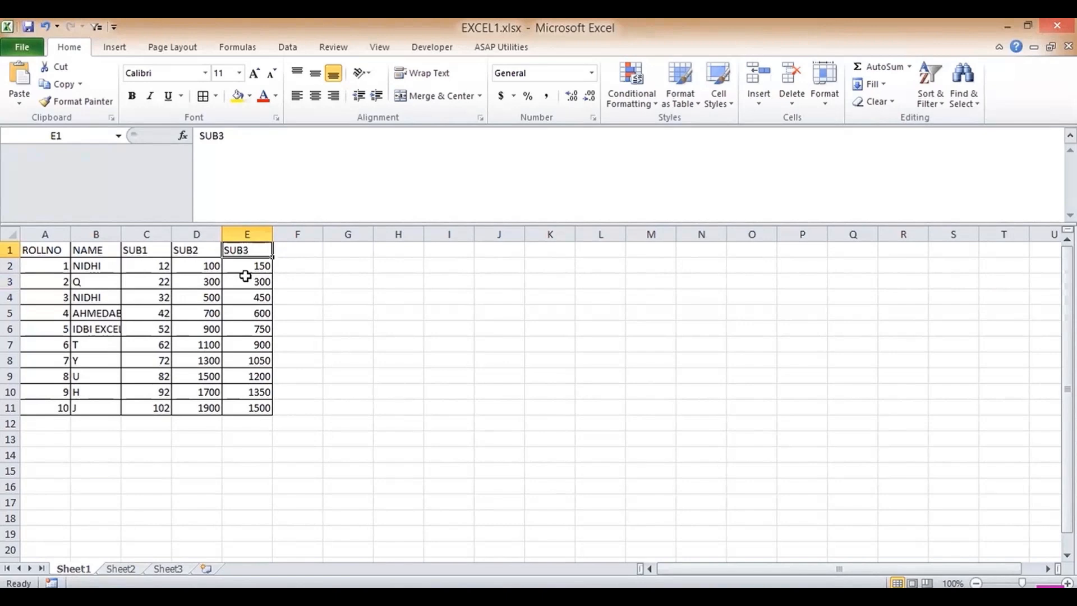
pyautogui.hotkey('shift', 'Left')
pyautogui.hotkey('shift', 'Left')
pyautogui.hotkey('shift', 'Left')
pyautogui.hotkey('shift', 'Left')
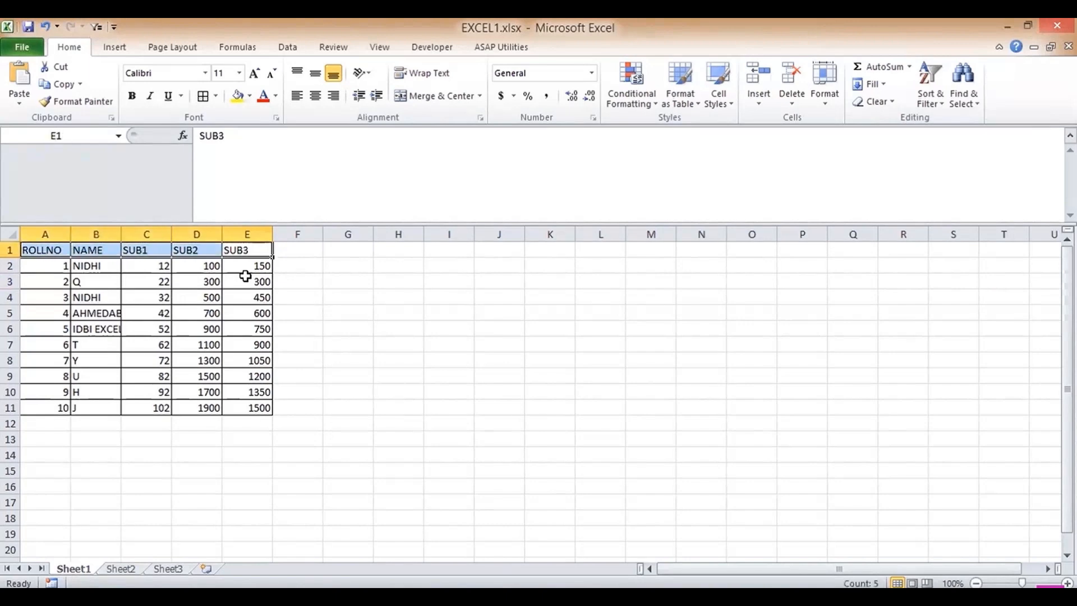
pyautogui.click(131, 97)
pyautogui.click(149, 97)
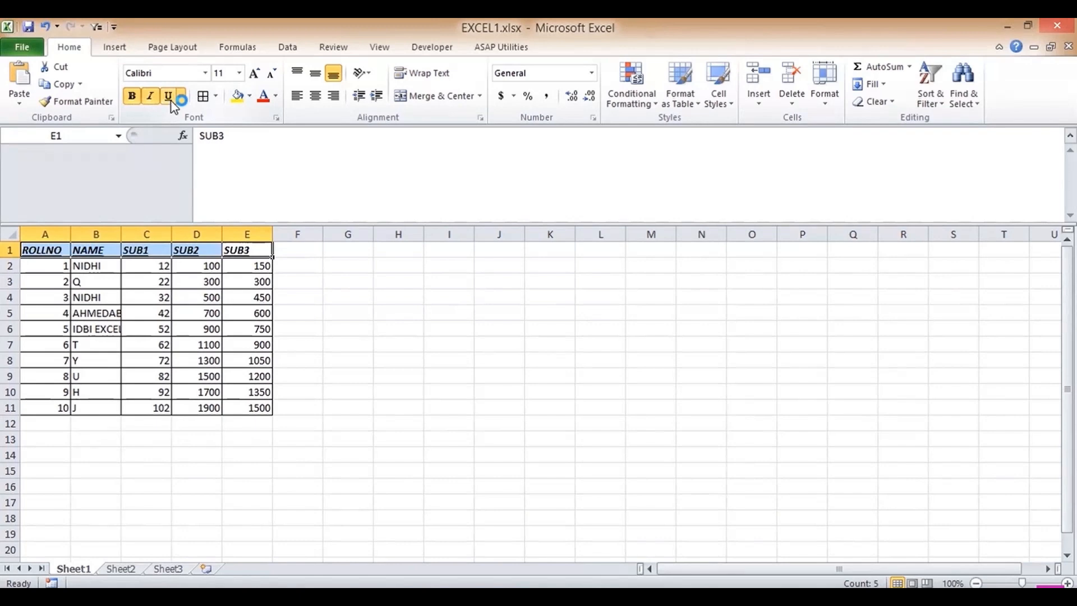
pyautogui.click(236, 97)
pyautogui.click(264, 101)
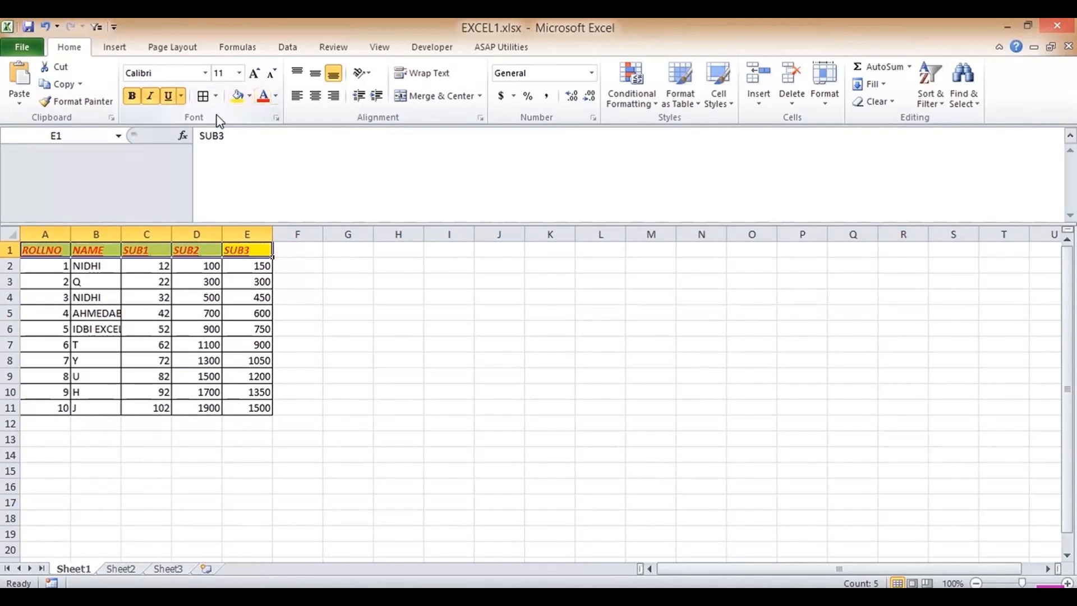
# - Set the header font to Arial Black, size 20
pyautogui.click(205, 74)
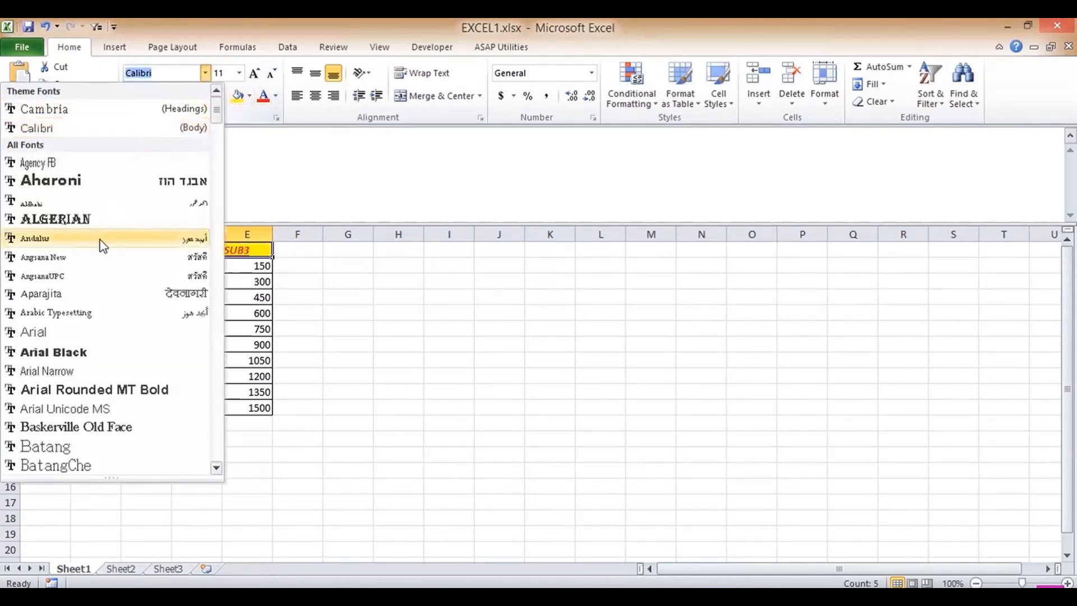
pyautogui.click(35, 353)
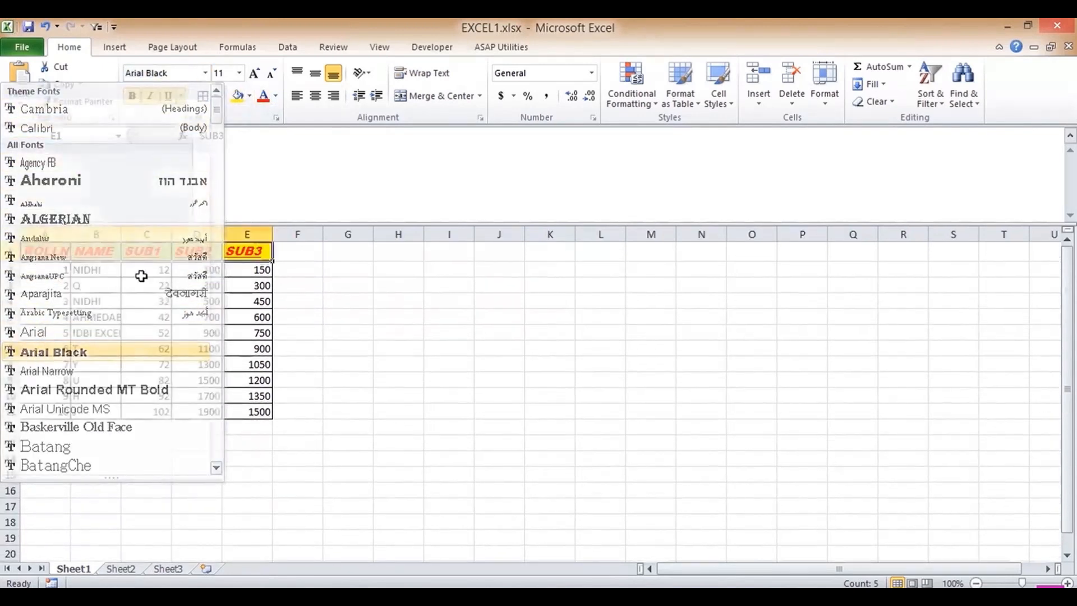
pyautogui.click(240, 77)
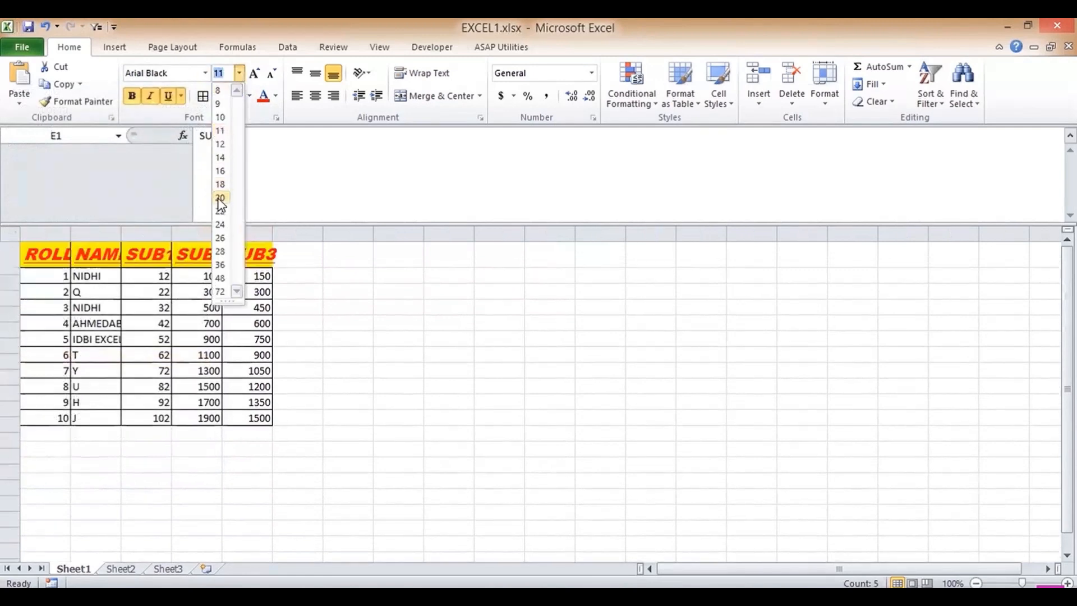
pyautogui.click(220, 198)
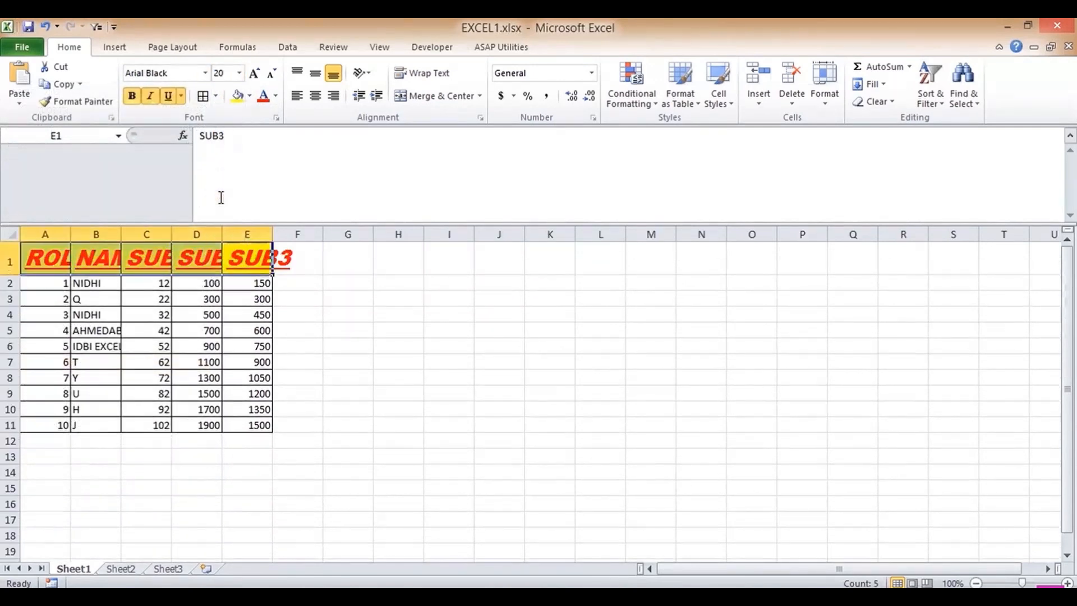
# - AutoFit columns E, D, C, B and A to their contents
pyautogui.doubleClick(273, 234)
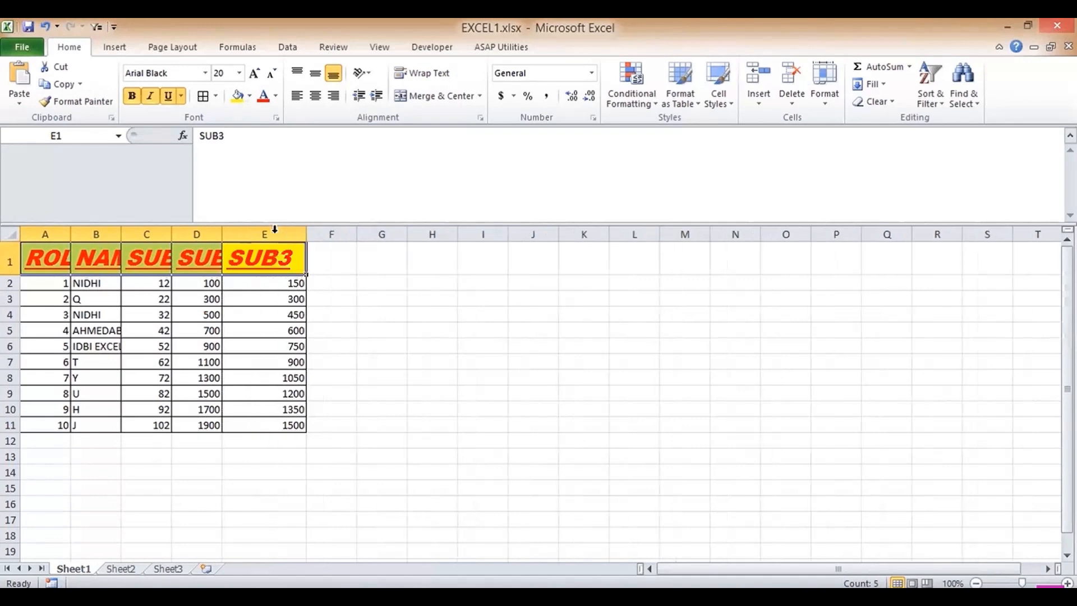
pyautogui.doubleClick(223, 234)
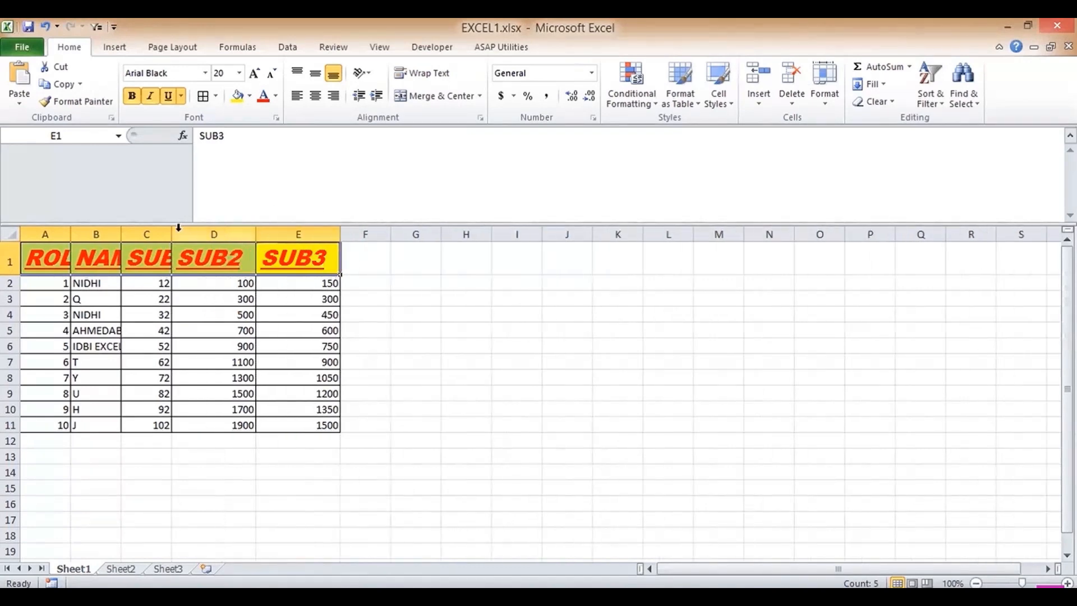
pyautogui.doubleClick(172, 233)
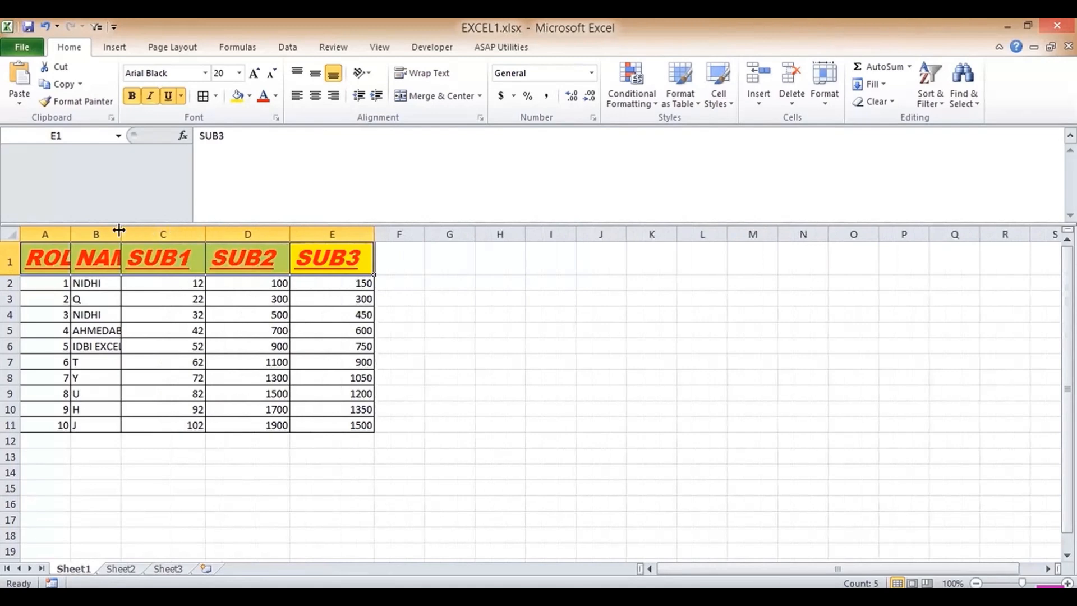
pyautogui.doubleClick(122, 230)
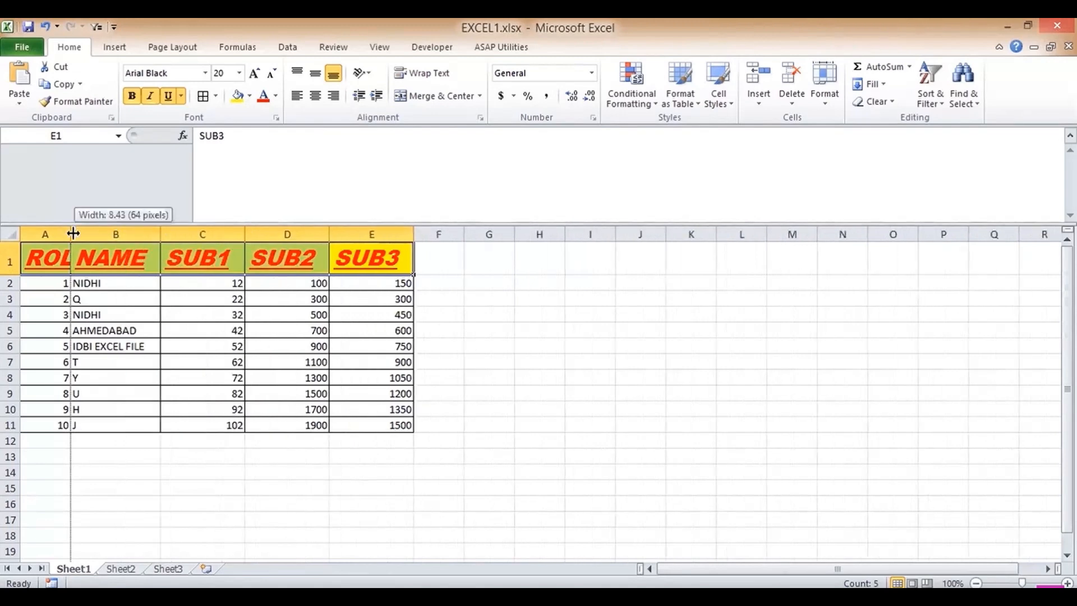
pyautogui.doubleClick(72, 231)
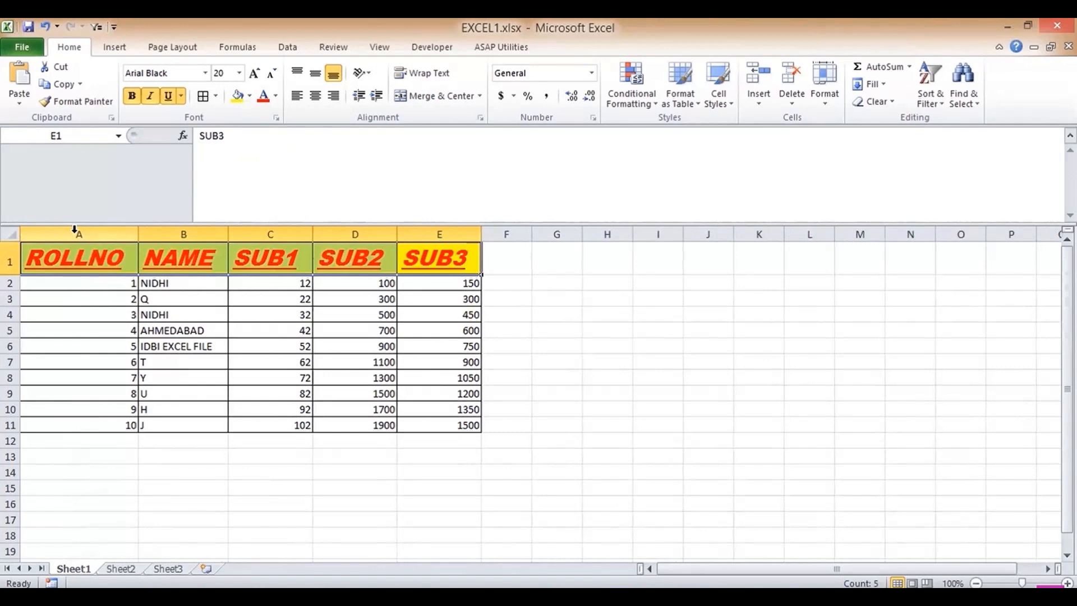
# - Copy the SUB3 header formatting onto data rows A2:E11 with Format Painter
pyautogui.moveTo(91, 284); pyautogui.dragTo(436, 426)
pyautogui.click(440, 259)
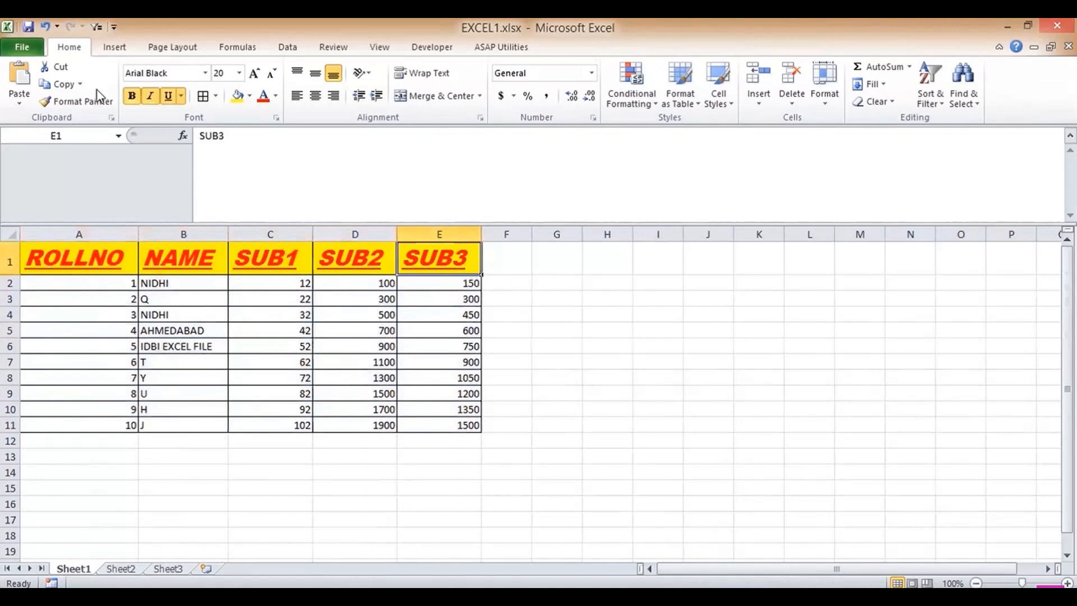
pyautogui.click(78, 101)
pyautogui.moveTo(103, 286)
pyautogui.mouseDown()
pyautogui.moveTo(414, 431)
pyautogui.moveTo(444, 432)
pyautogui.mouseUp()
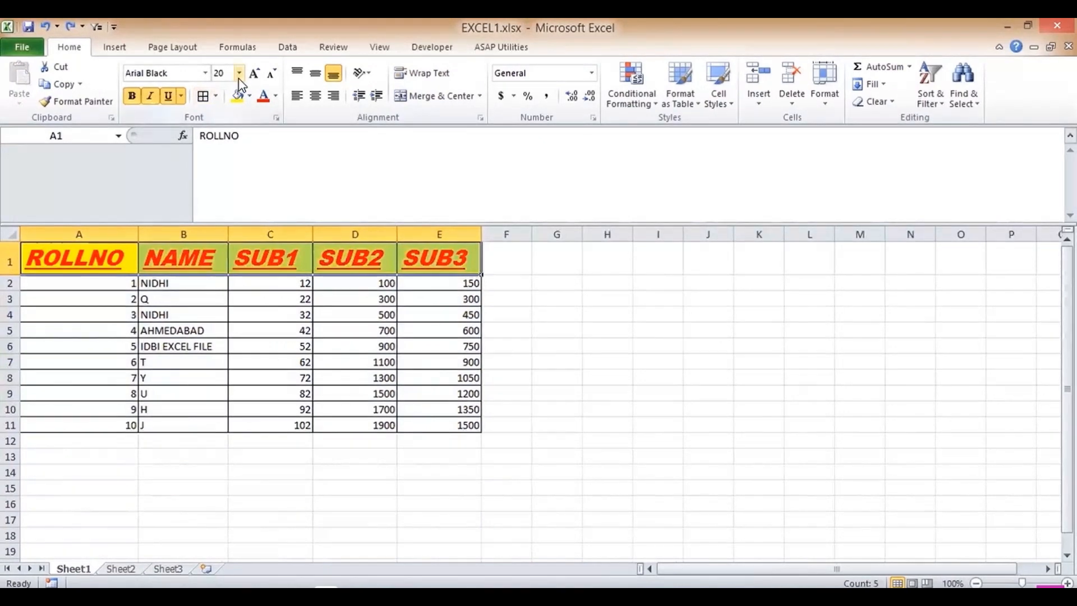
# - Reduce the header text to font size 16
pyautogui.click(240, 74)
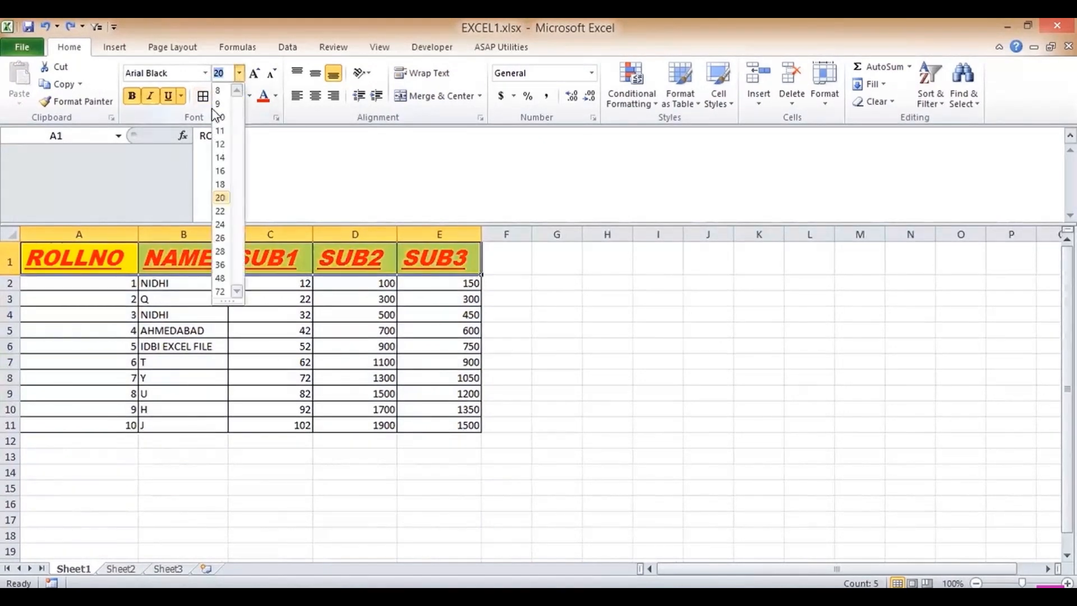
pyautogui.click(221, 171)
pyautogui.click(167, 308)
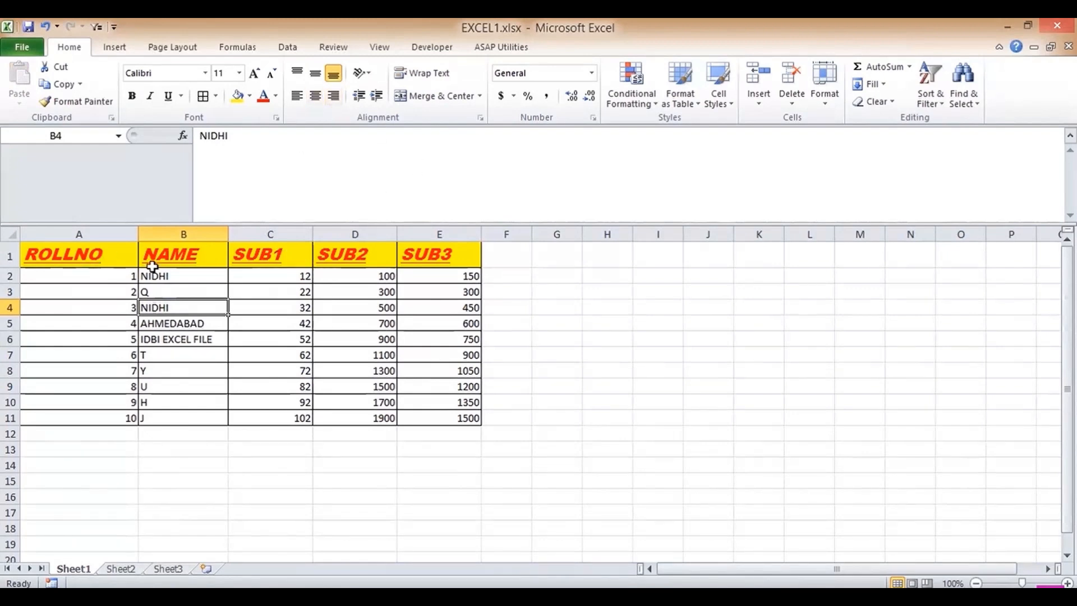
# - Insert a blank row 1 above the student marks table header
pyautogui.click(12, 254)
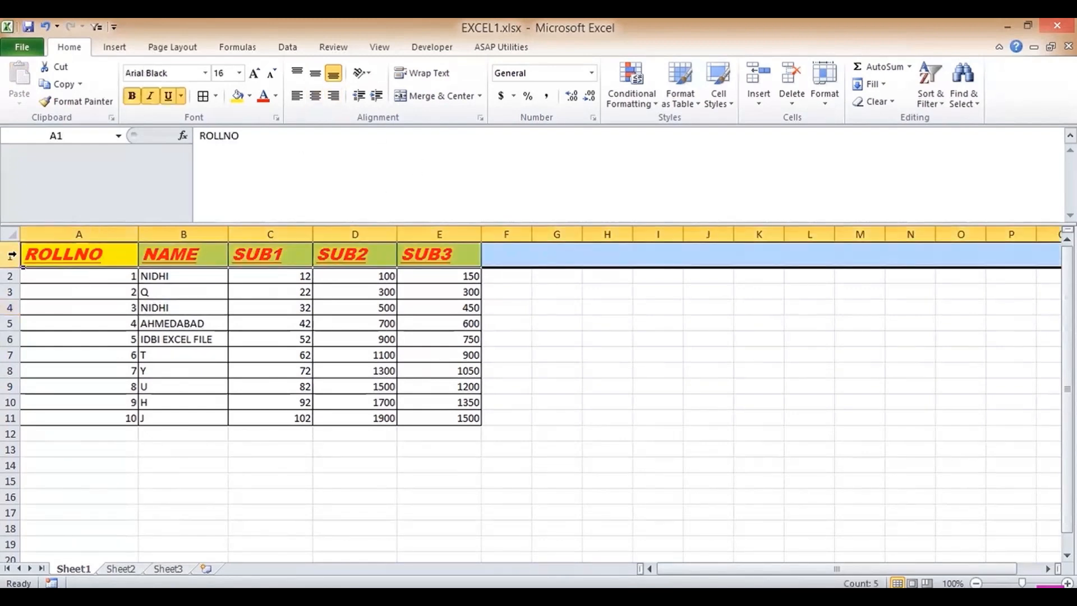
pyautogui.hotkey('ctrl', 'shift', '+')
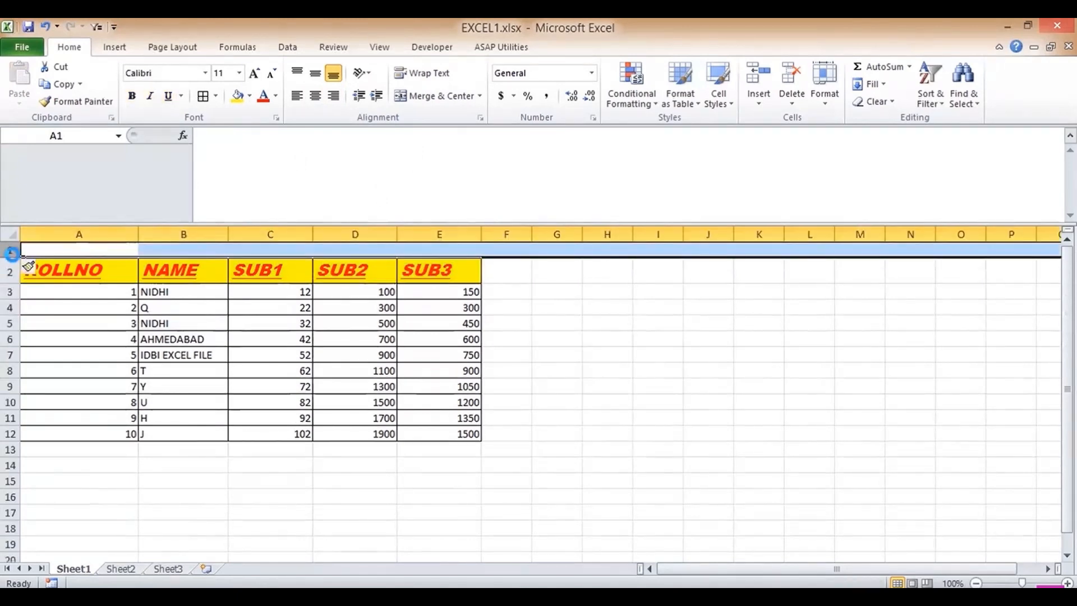
pyautogui.hotkey('ctrl', 'z')
pyautogui.rightClick(11, 256)
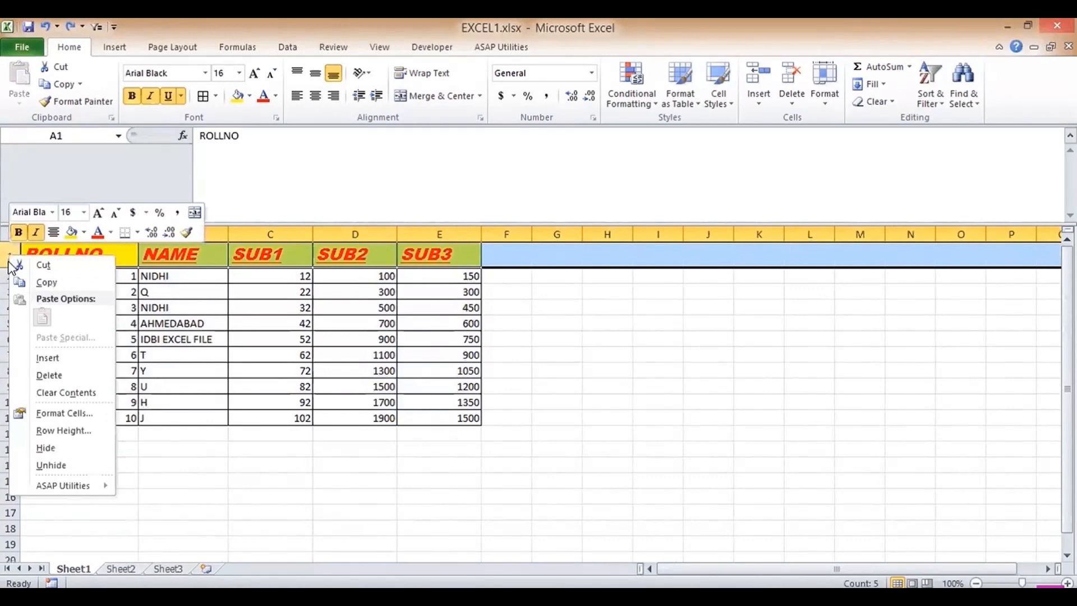
pyautogui.click(29, 359)
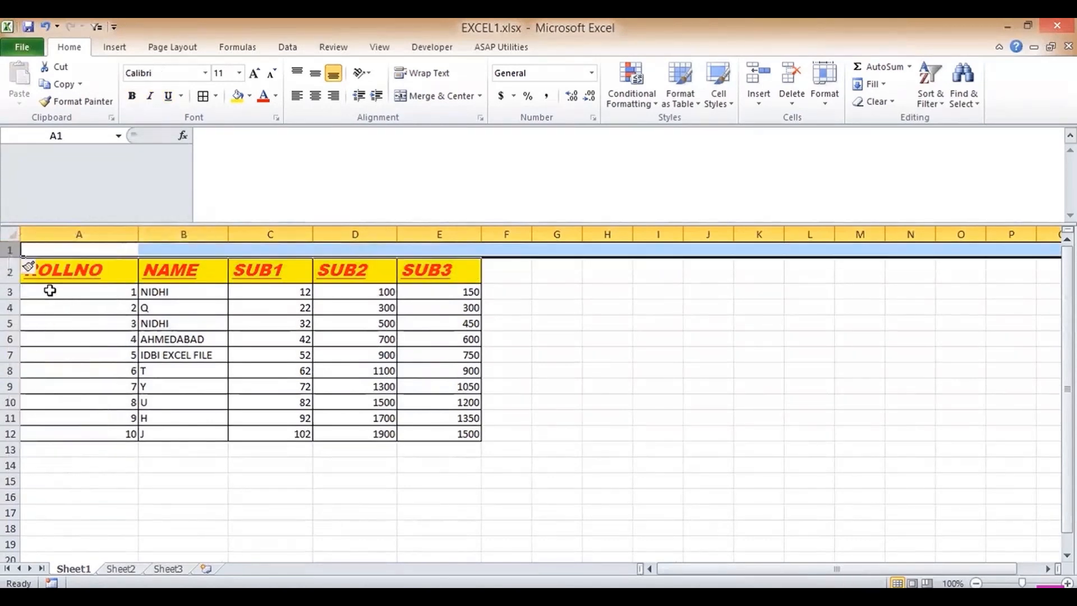
pyautogui.click(73, 250)
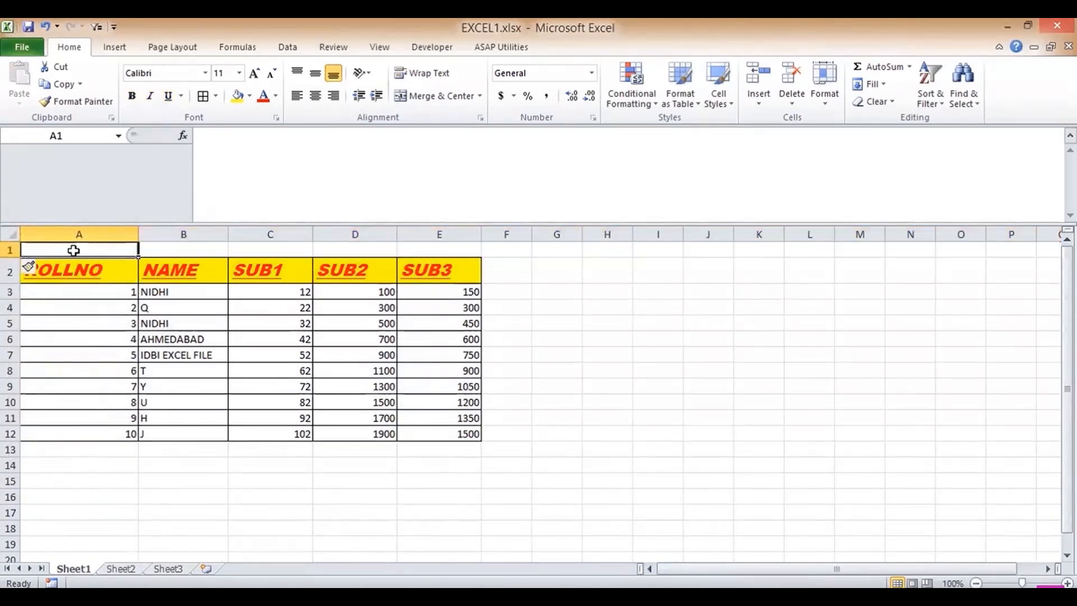
# - Enter the title in A1 and delete the word IDBI so it reads STUDENT DATA FOR EXCEL FILE
pyautogui.write('STU')
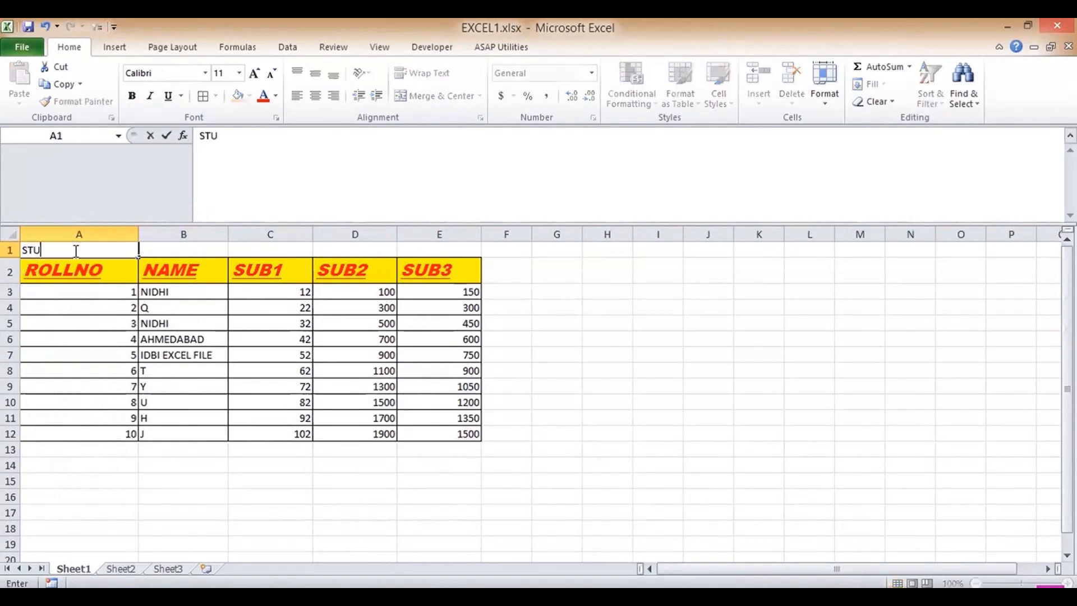
pyautogui.write('DENT DATA')
pyautogui.write(' FOR')
pyautogui.write(' IDBI EXCE')
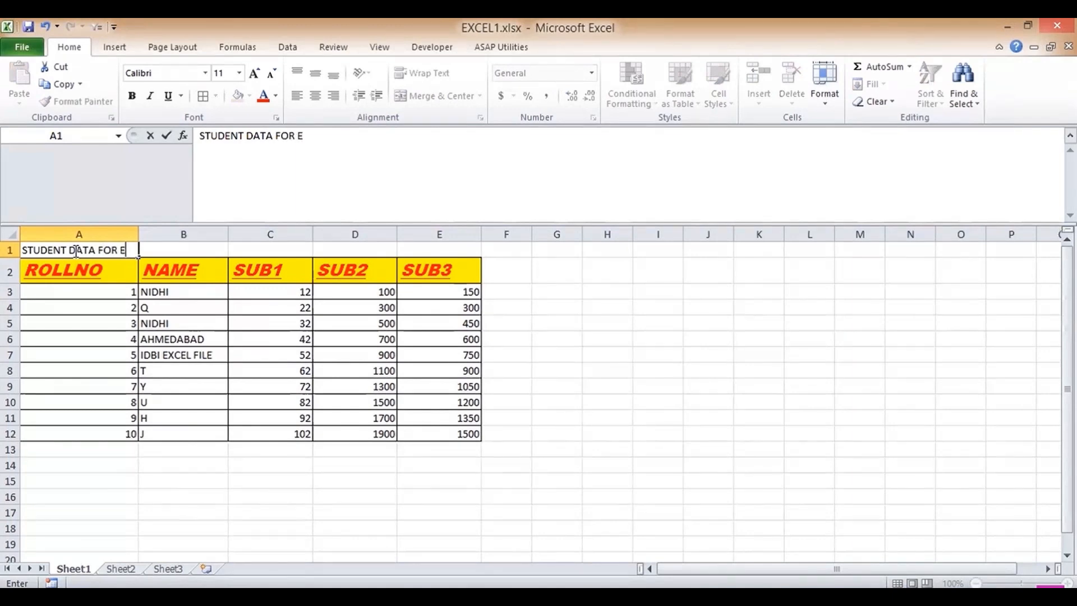
pyautogui.write('L')
pyautogui.press('Return')
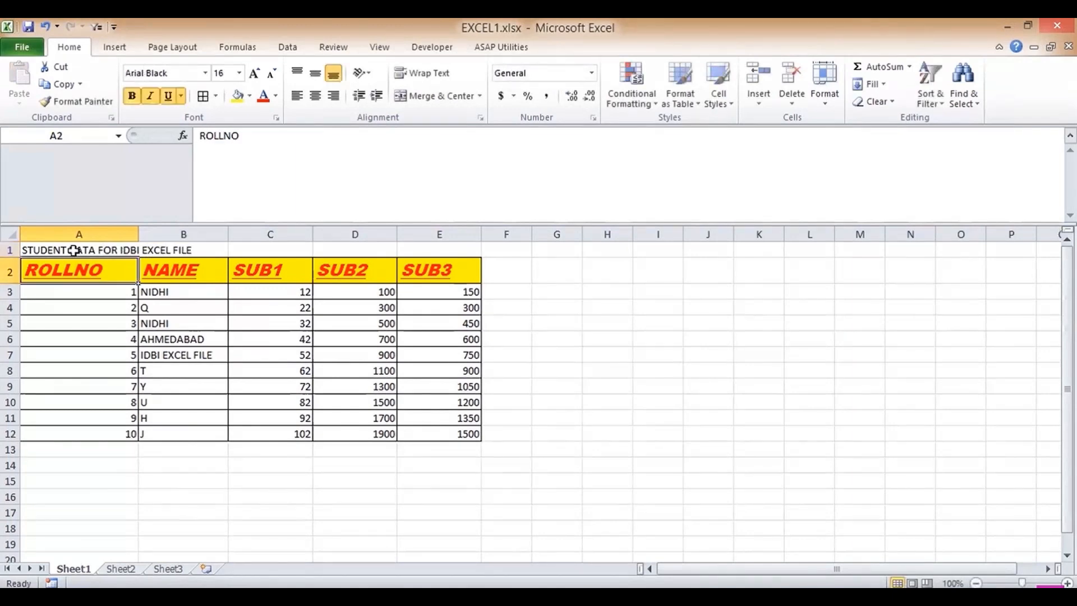
pyautogui.click(73, 250)
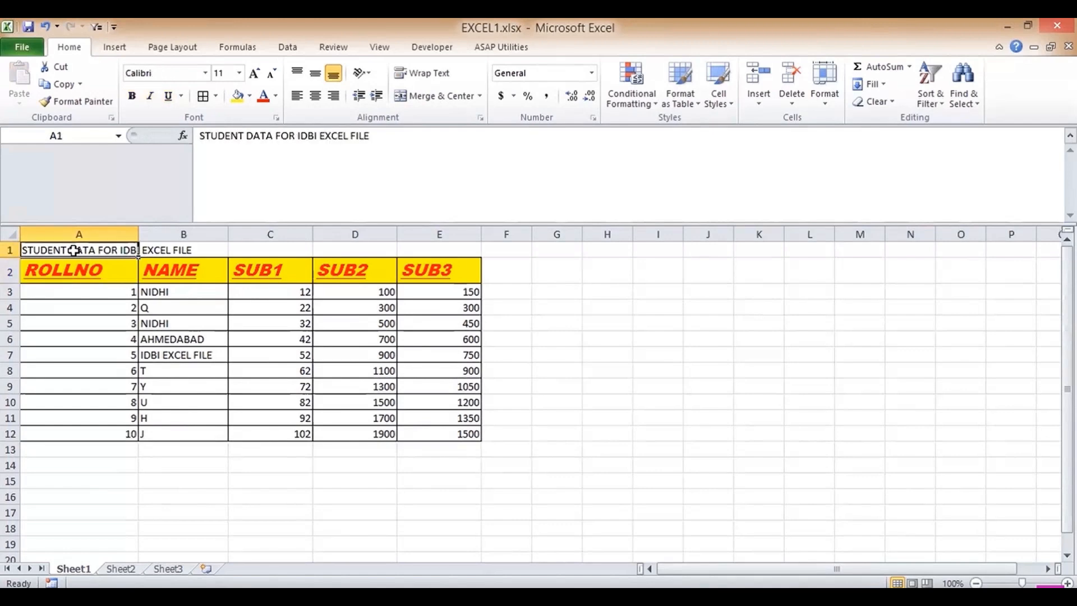
pyautogui.click(318, 136)
pyautogui.press('BackSpace')
pyautogui.press('BackSpace')
pyautogui.press('BackSpace')
pyautogui.press('BackSpace')
pyautogui.press('Return')
pyautogui.press('Up')
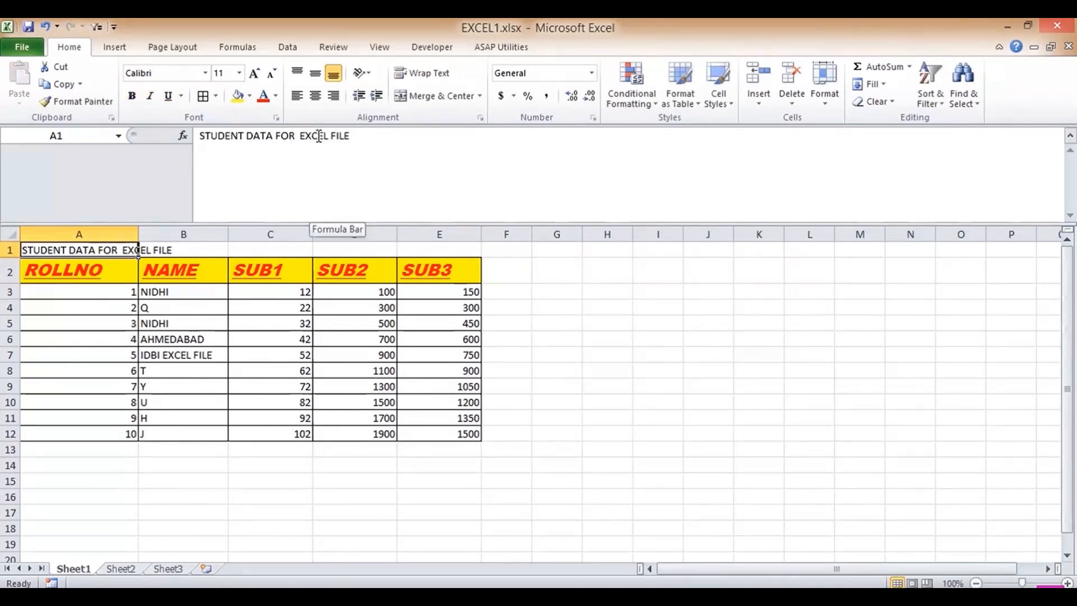
pyautogui.moveTo(108, 250); pyautogui.dragTo(433, 251)
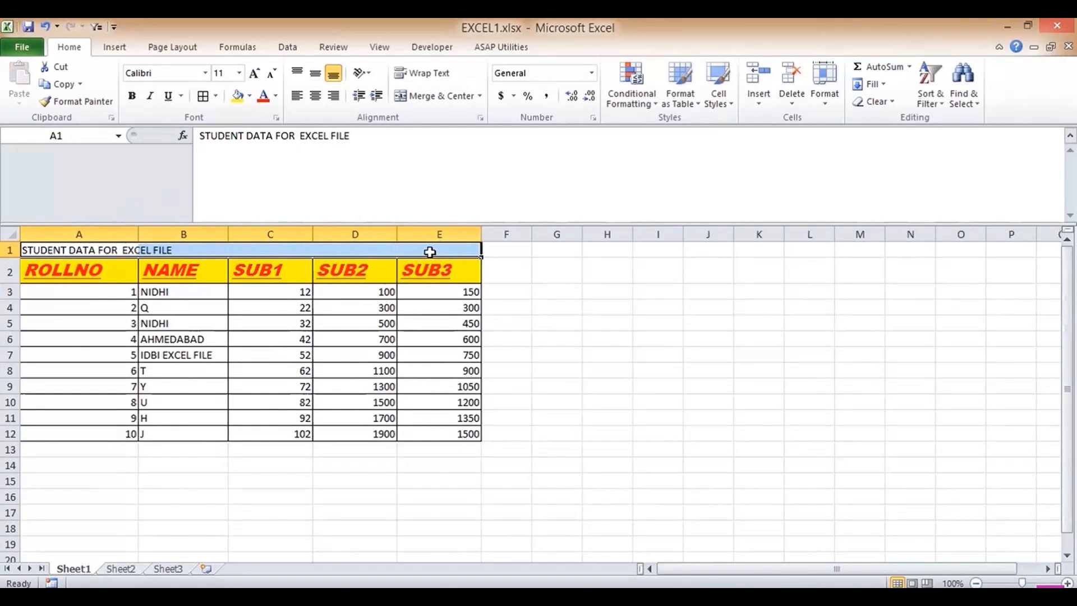
# - Merge and centre the title across A1:E1, copying the header formatting from A2
pyautogui.click(422, 98)
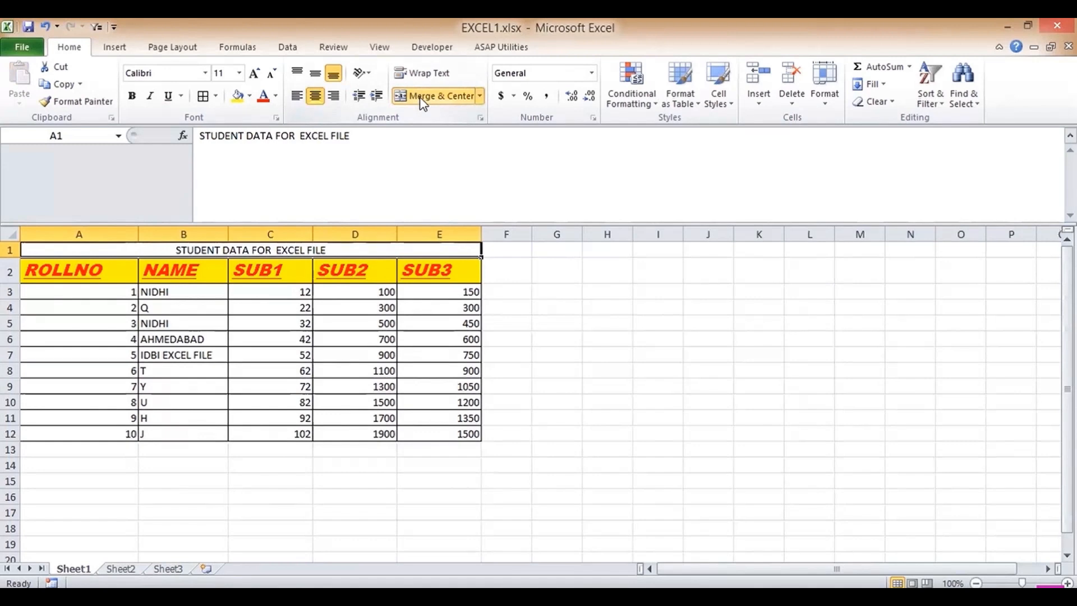
pyautogui.click(99, 274)
pyautogui.click(71, 102)
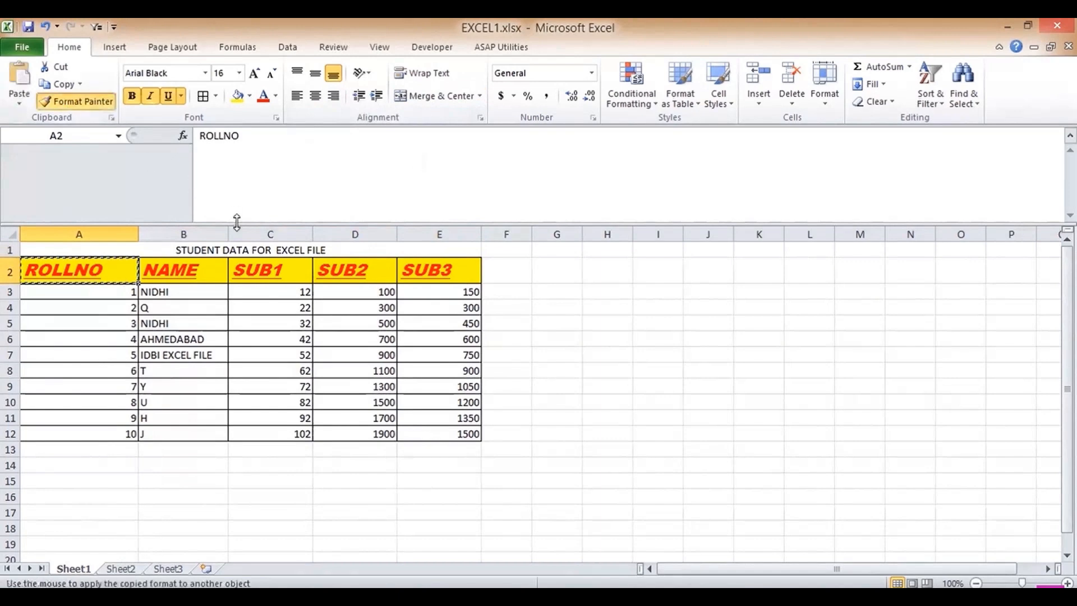
pyautogui.click(223, 250)
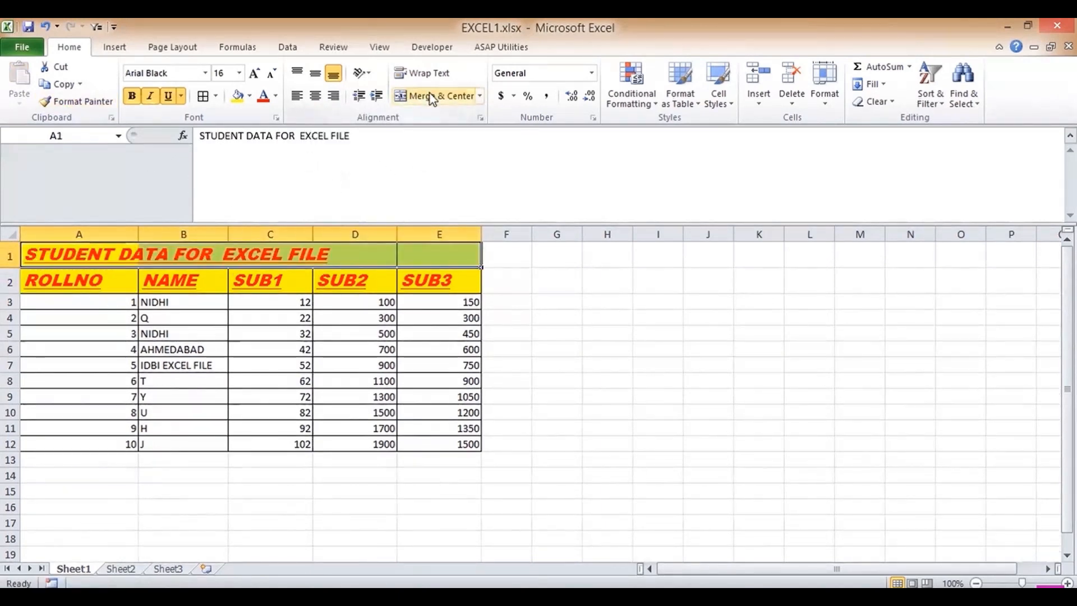
pyautogui.click(408, 96)
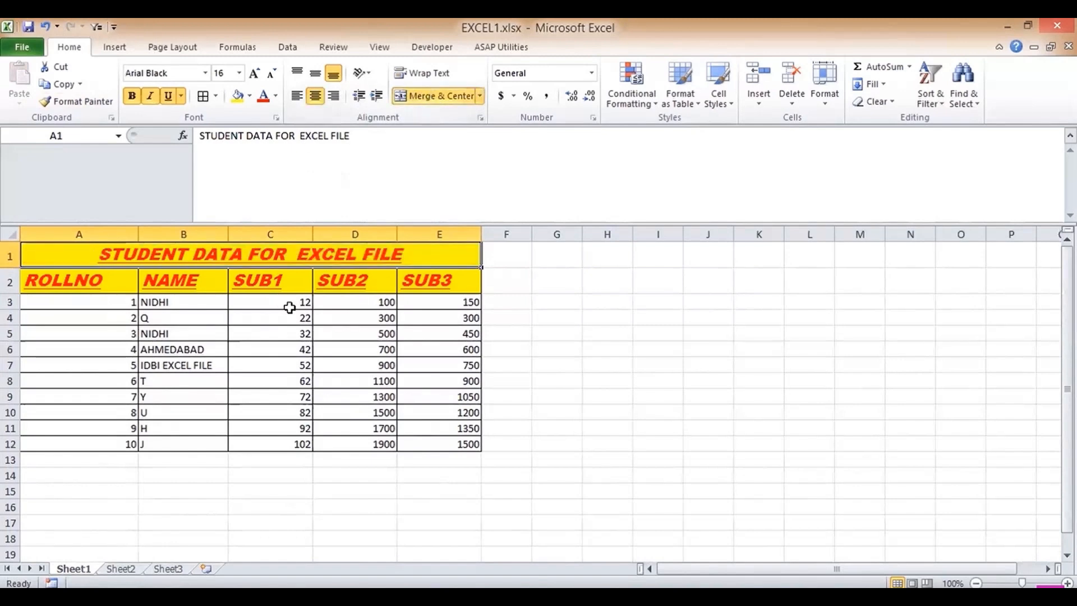
# - Make the title non-underlined, non-italic yellow text on a green fill
pyautogui.click(167, 98)
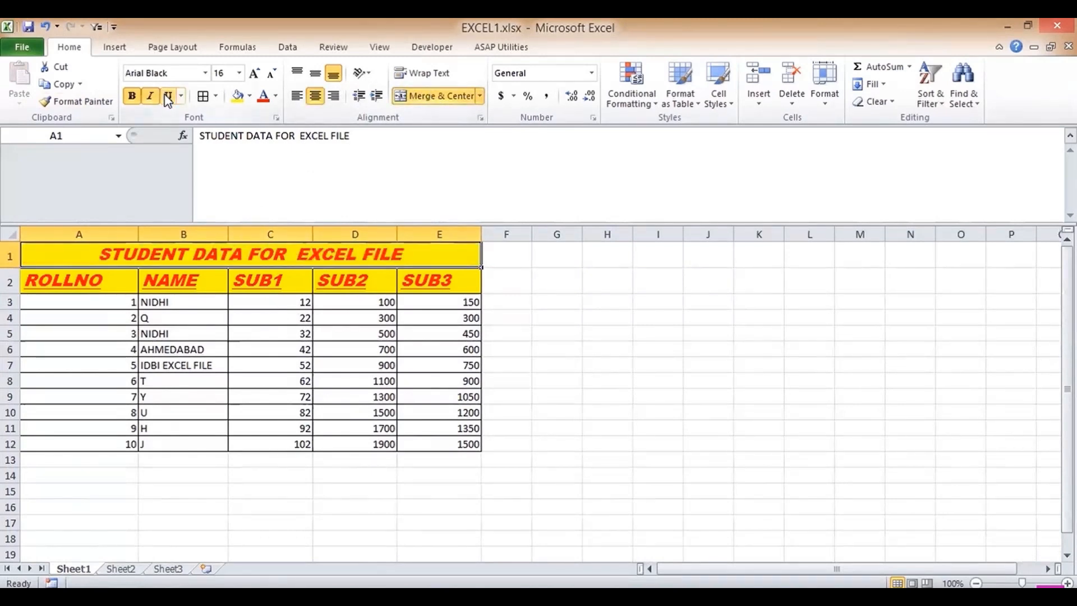
pyautogui.click(150, 98)
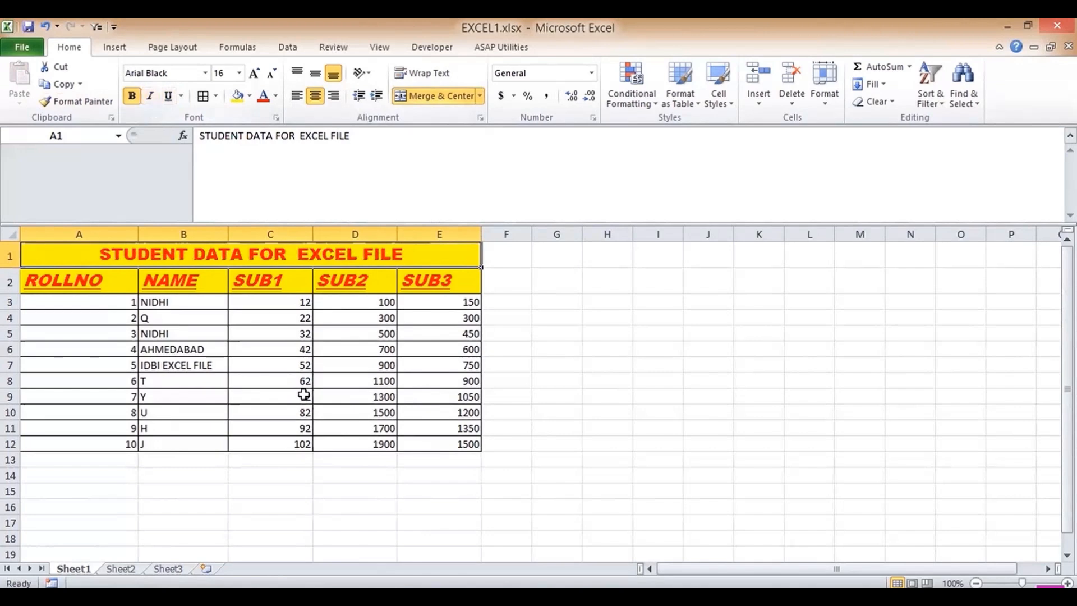
pyautogui.click(276, 96)
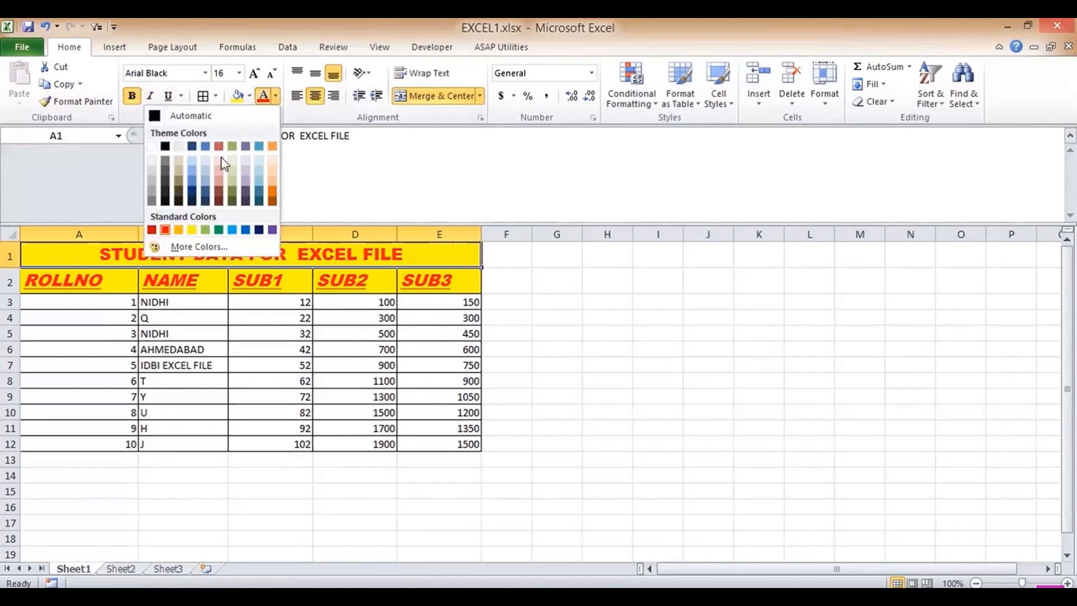
pyautogui.click(190, 230)
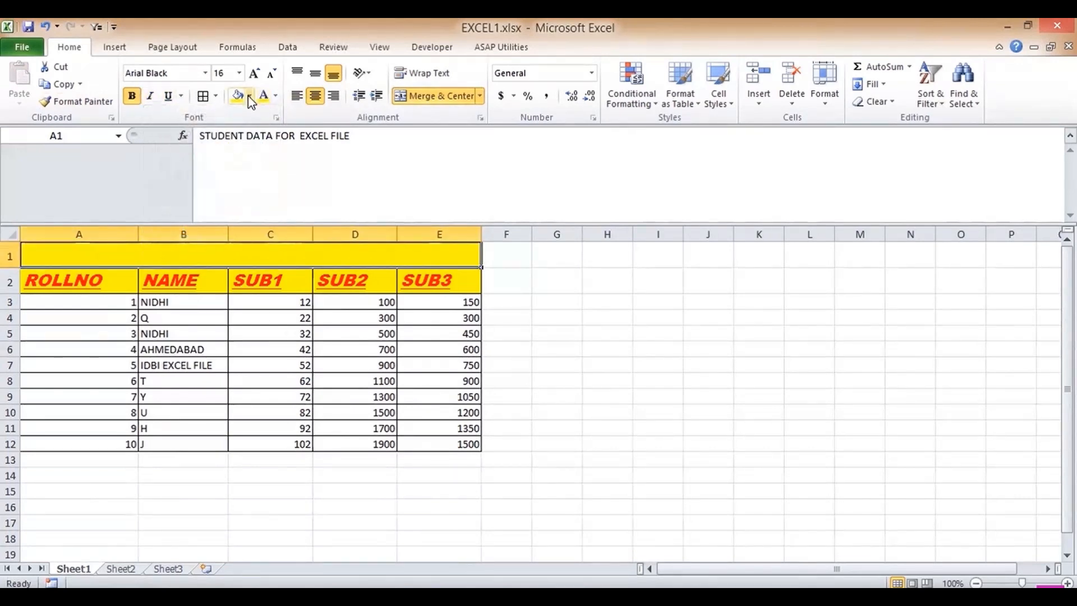
pyautogui.click(250, 96)
pyautogui.click(193, 212)
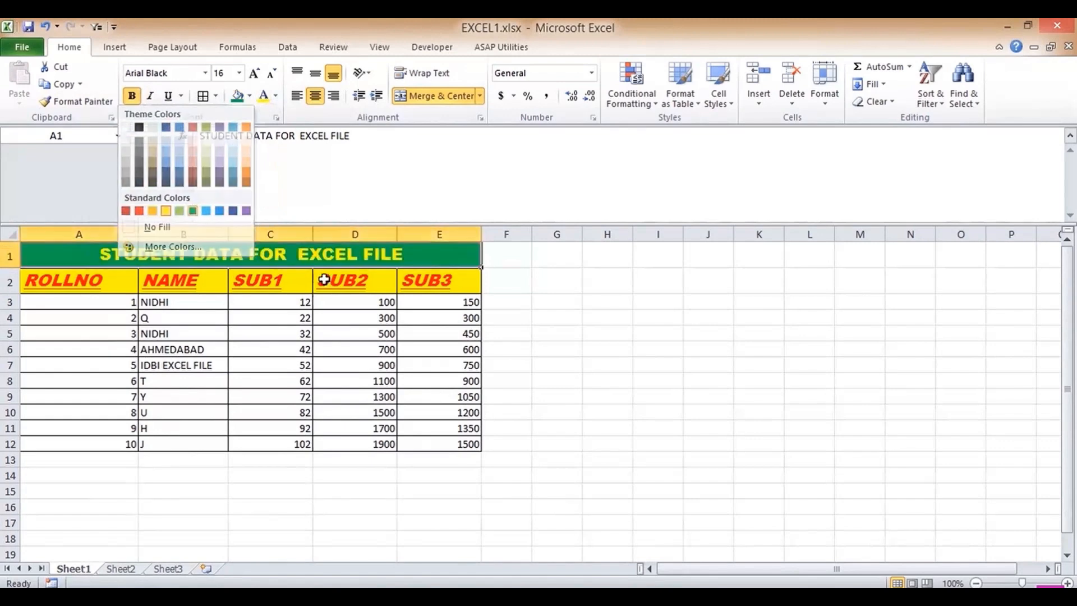
pyautogui.click(315, 305)
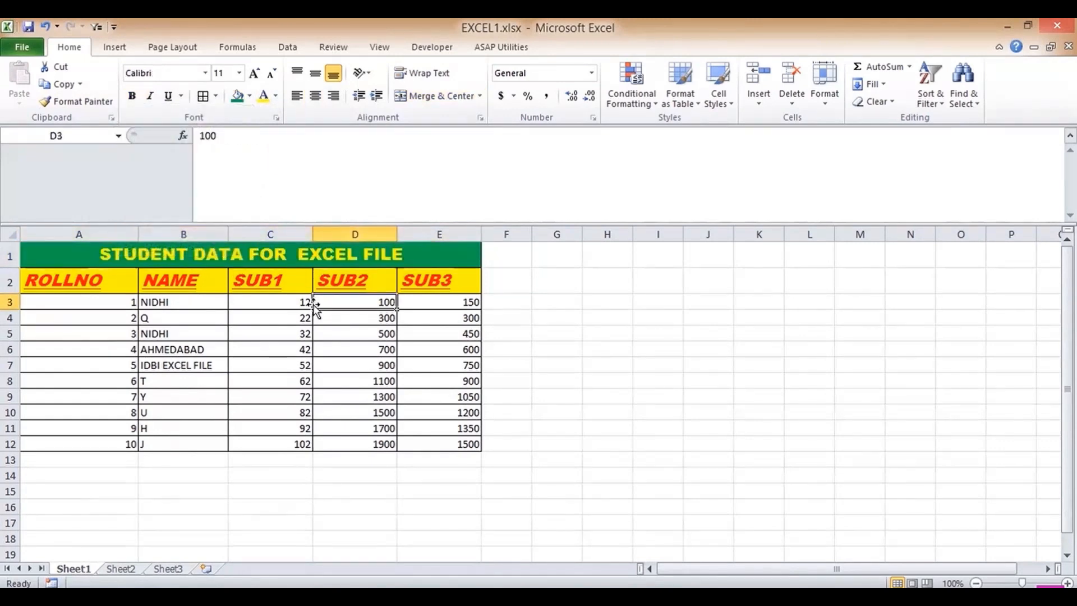
# - Set the column headers in A2:E2 to font size 12
pyautogui.moveTo(91, 279); pyautogui.dragTo(432, 281)
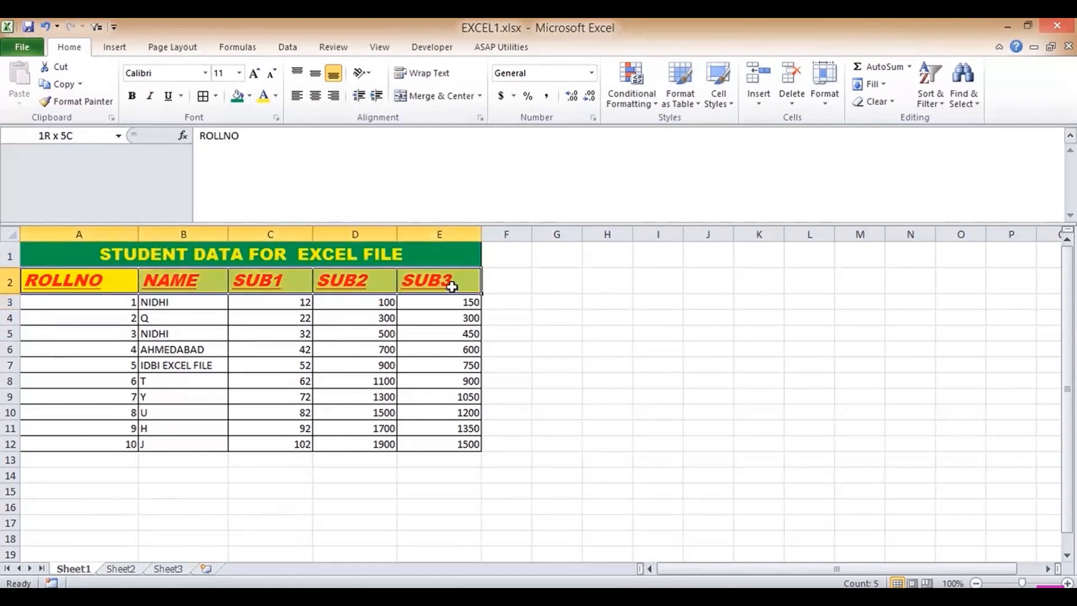
pyautogui.click(240, 73)
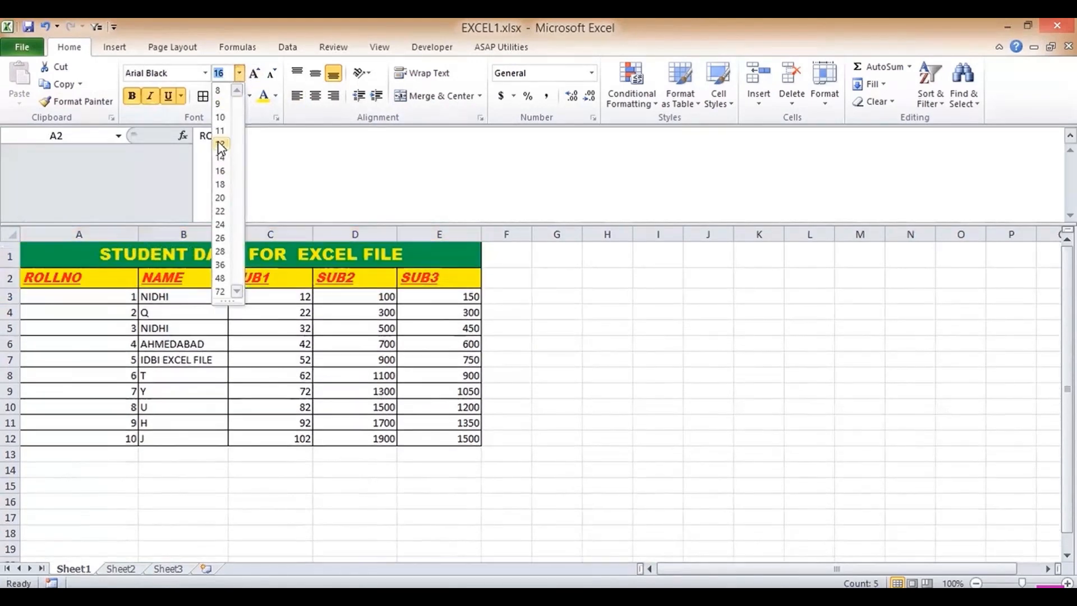
pyautogui.click(220, 145)
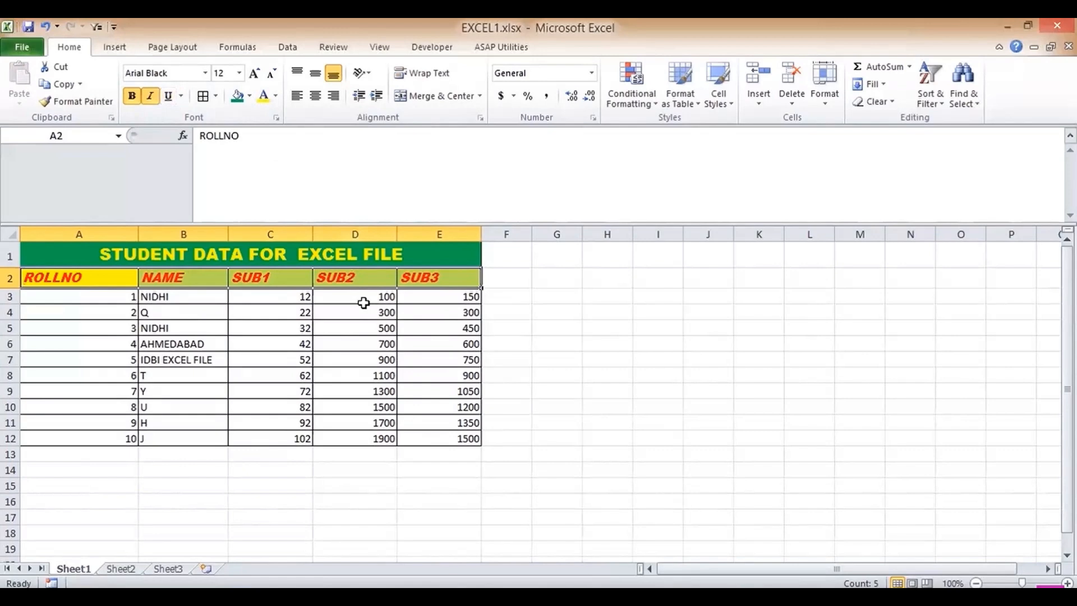
pyautogui.click(292, 250)
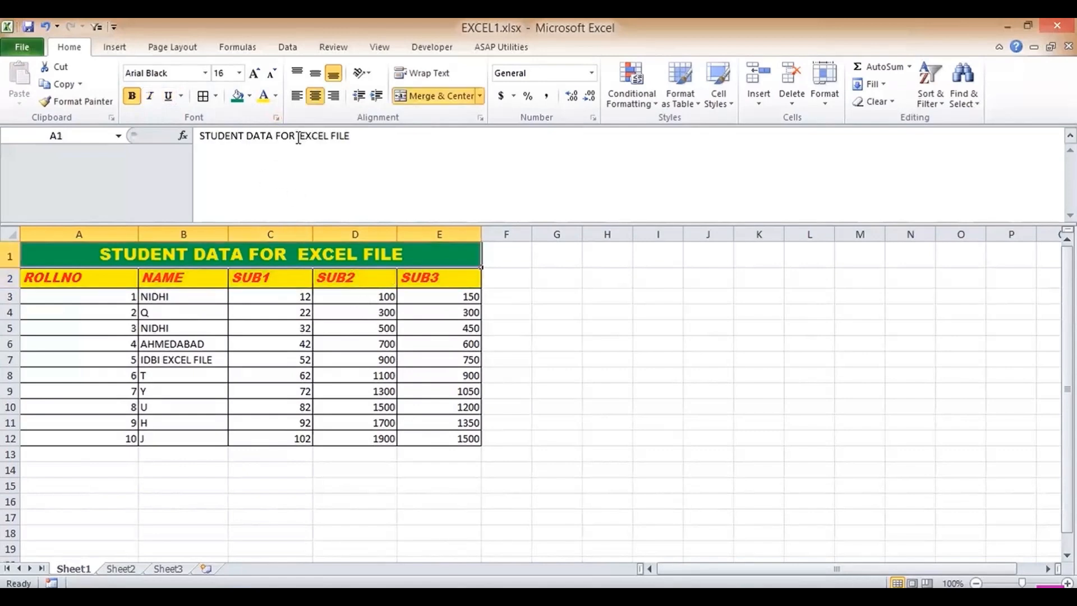
# - Edit the title text to remove stray letters typed after FILE
pyautogui.click(297, 137)
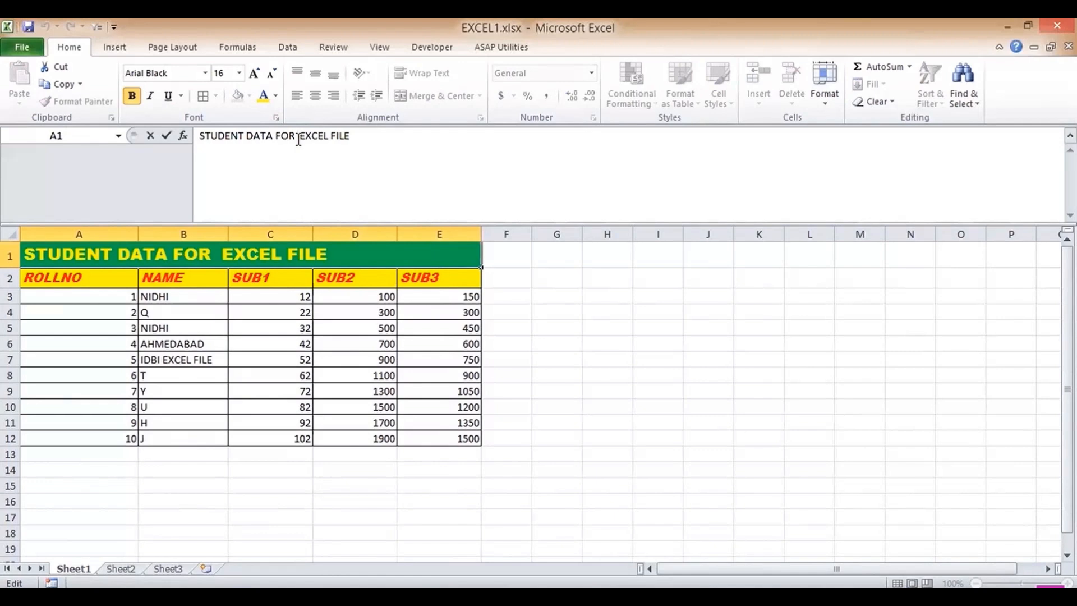
pyautogui.press('Right')
pyautogui.press('Right')
pyautogui.press('Right')
pyautogui.press('Right')
pyautogui.press('Right')
pyautogui.press('Right')
pyautogui.press('Right')
pyautogui.press('Right')
pyautogui.press('Right')
pyautogui.press('Right')
pyautogui.press('Left')
pyautogui.press('Left')
pyautogui.press('Right')
pyautogui.press('Right')
pyautogui.write('FO')
pyautogui.press('BackSpace')
pyautogui.press('BackSpace')
pyautogui.click(298, 140)
pyautogui.press('Escape')
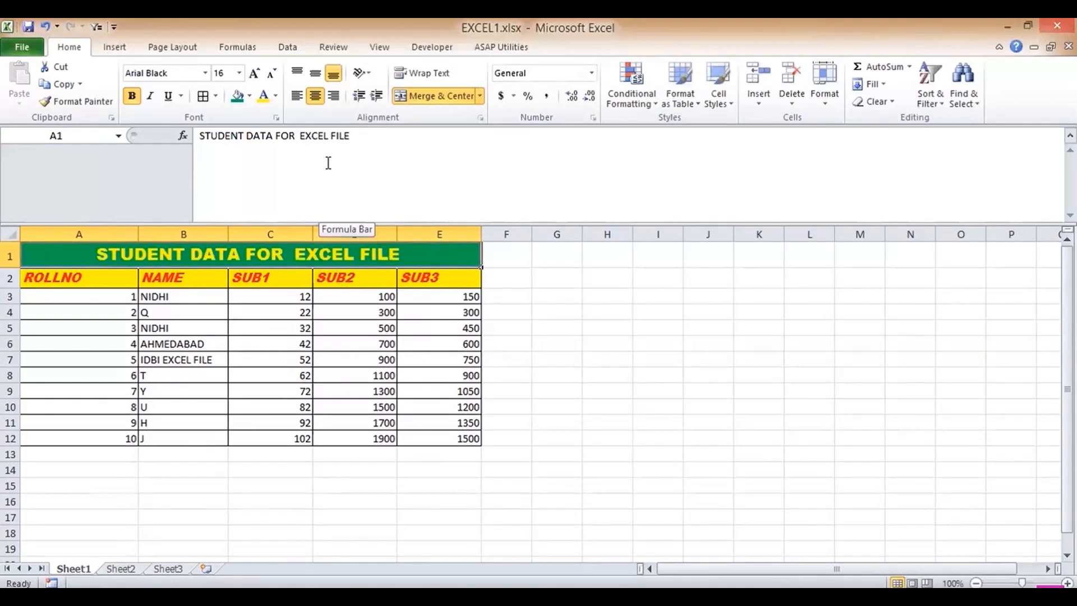
# - Wrap the title into two lines, STUDENT DATA FOR / EXCEL FILE, and heighten row 1
pyautogui.click(425, 79)
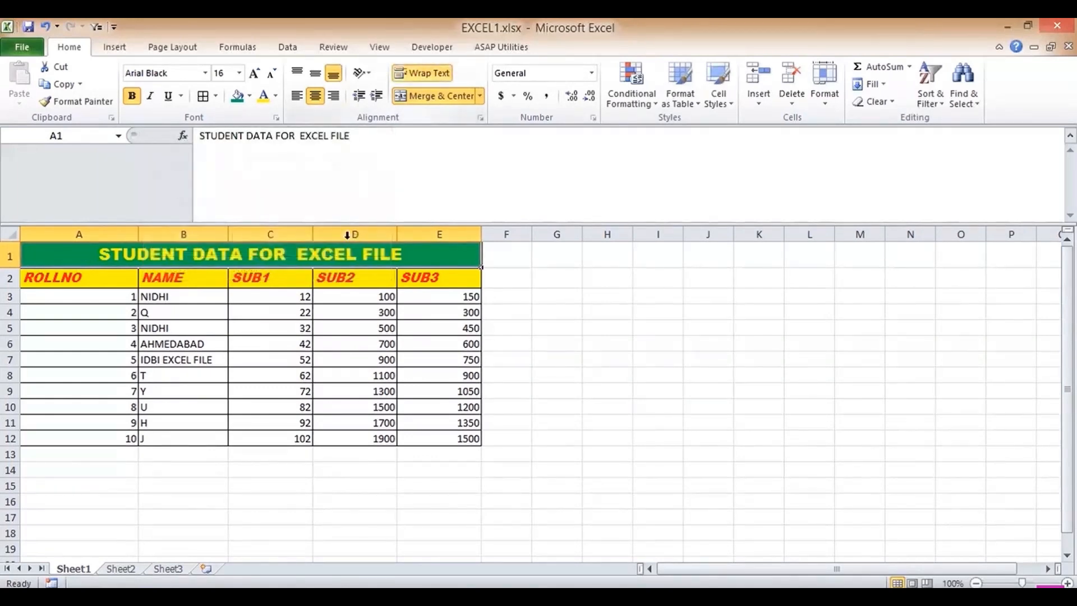
pyautogui.doubleClick(299, 251)
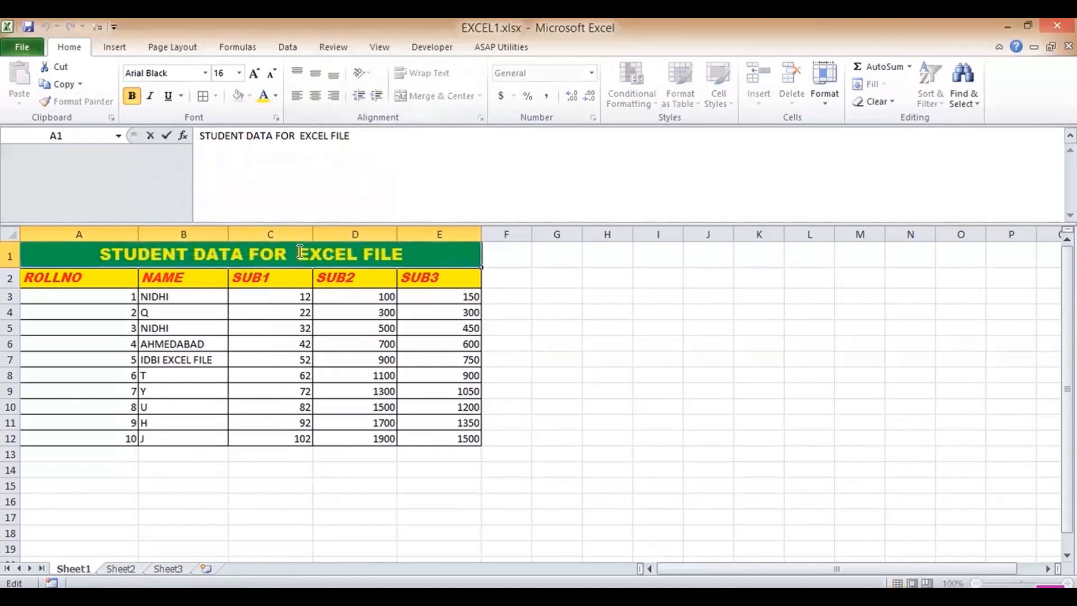
pyautogui.hotkey('alt', 'Return')
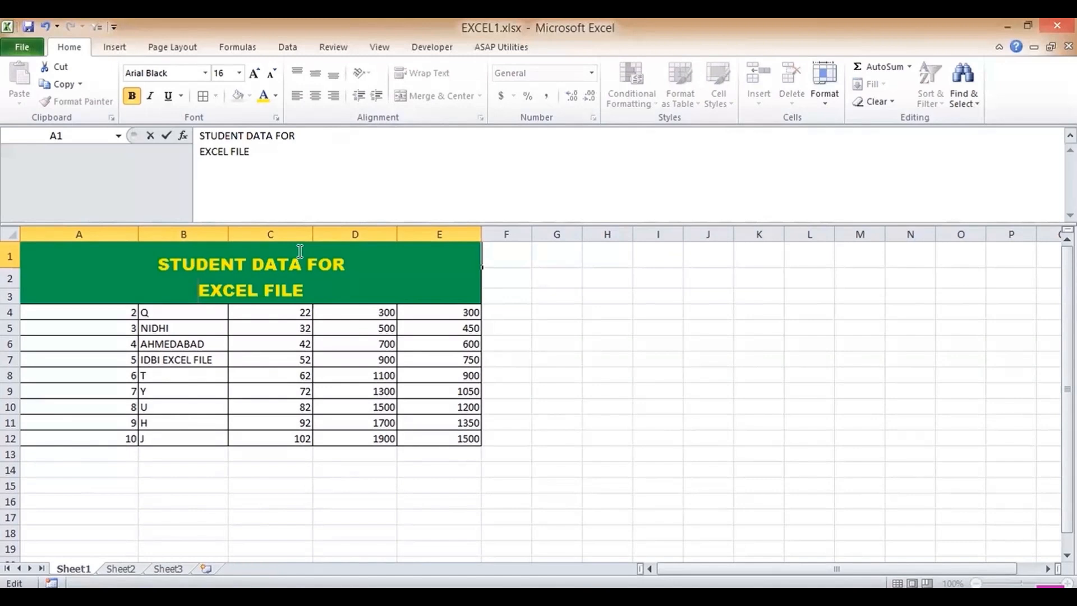
pyautogui.press('Return')
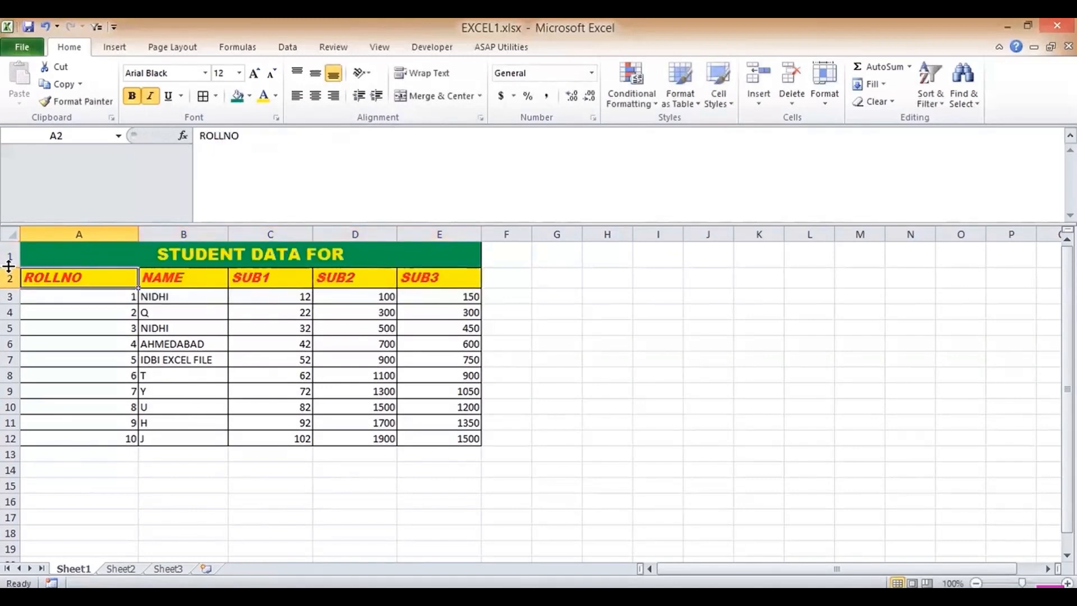
pyautogui.moveTo(9, 265); pyautogui.dragTo(12, 306)
pyautogui.click(174, 290)
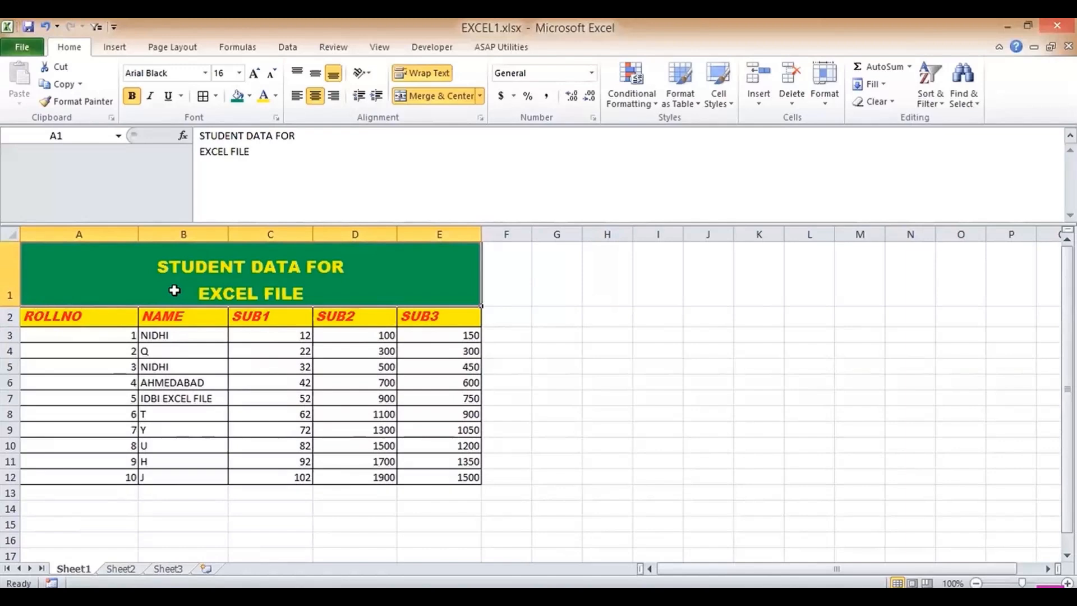
pyautogui.click(127, 336)
pyautogui.moveTo(471, 453); pyautogui.dragTo(456, 475)
pyautogui.click(133, 96)
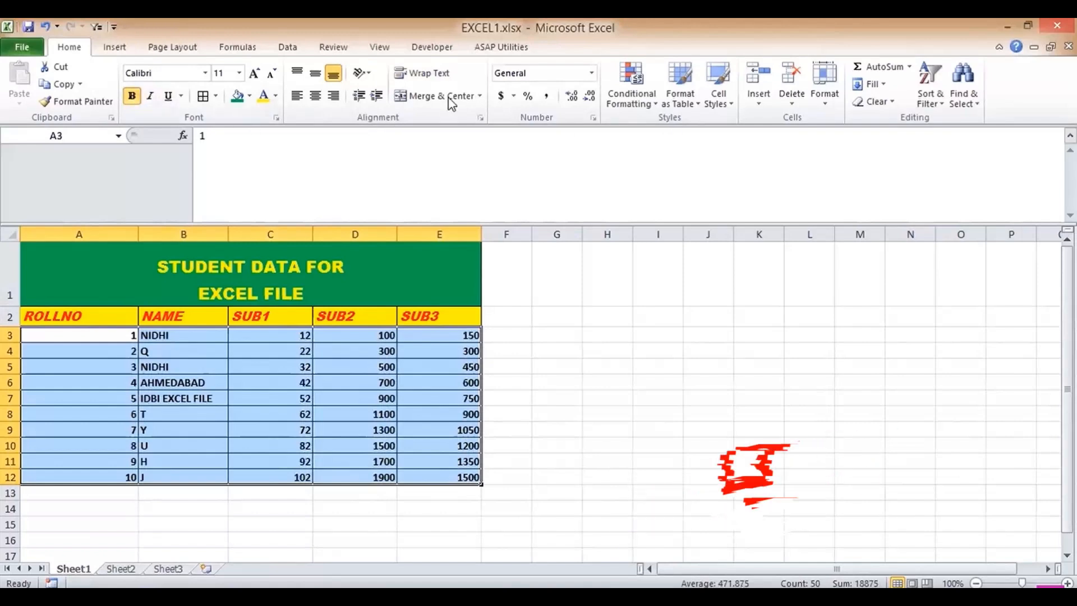
pyautogui.click(239, 73)
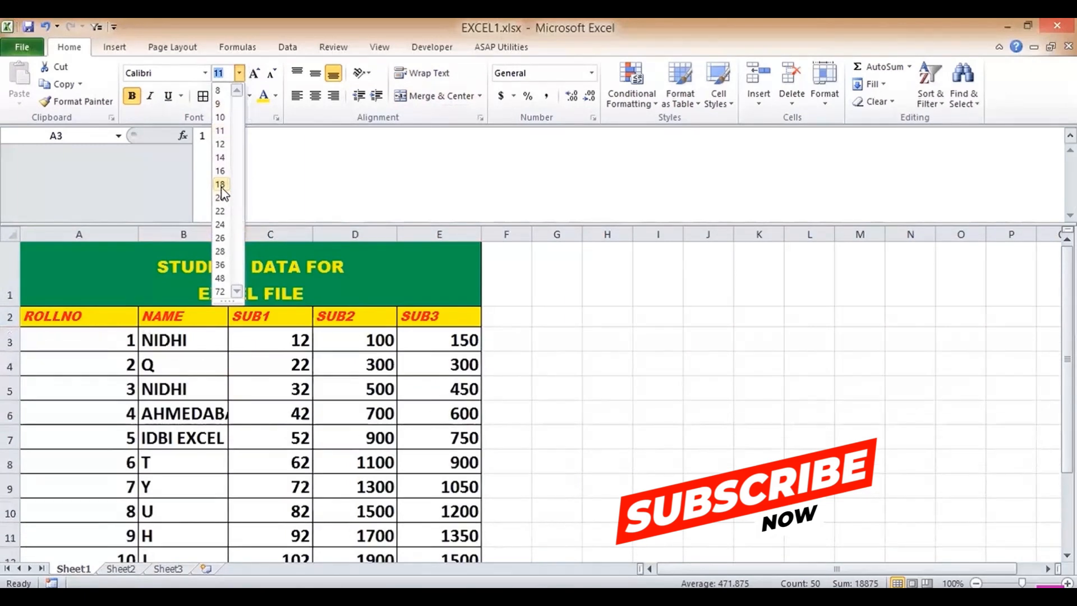
pyautogui.click(220, 184)
pyautogui.click(408, 348)
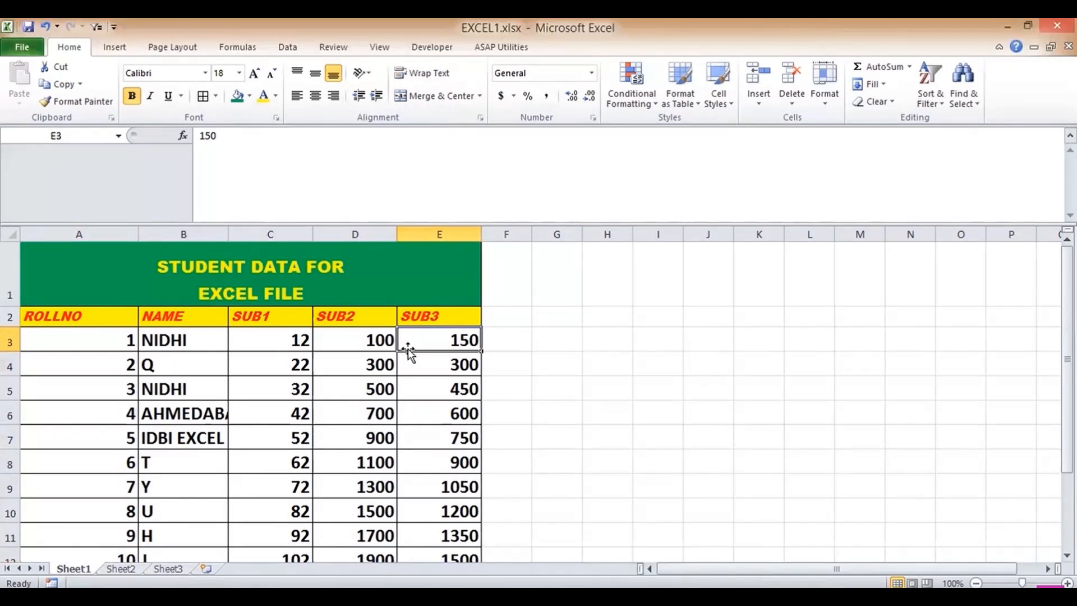
# - Change the first SUB1 mark in C3 to 12.6
pyautogui.press('Left')
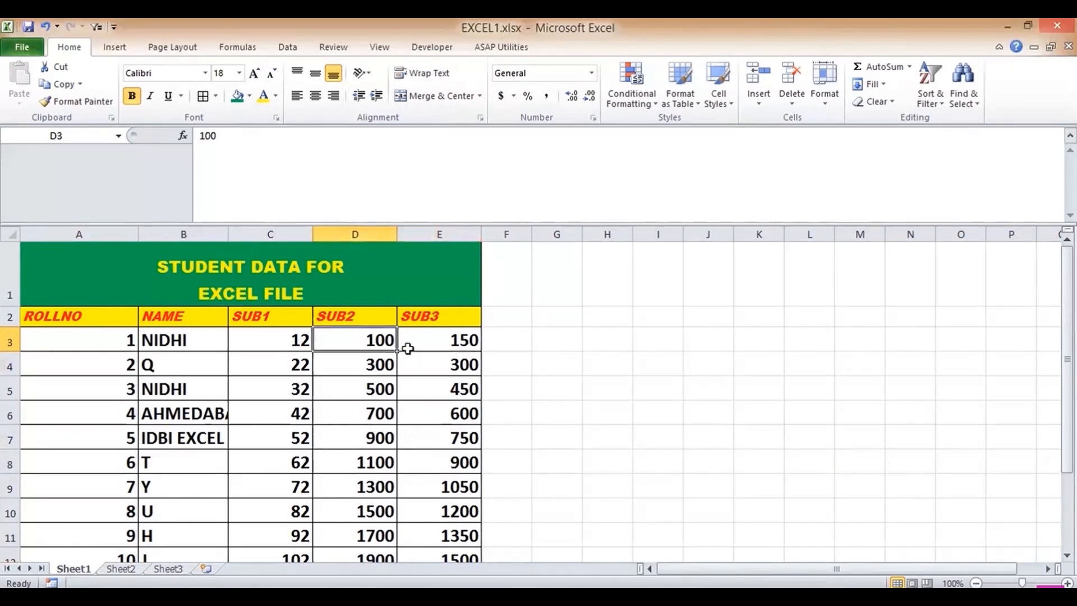
pyautogui.press('Left')
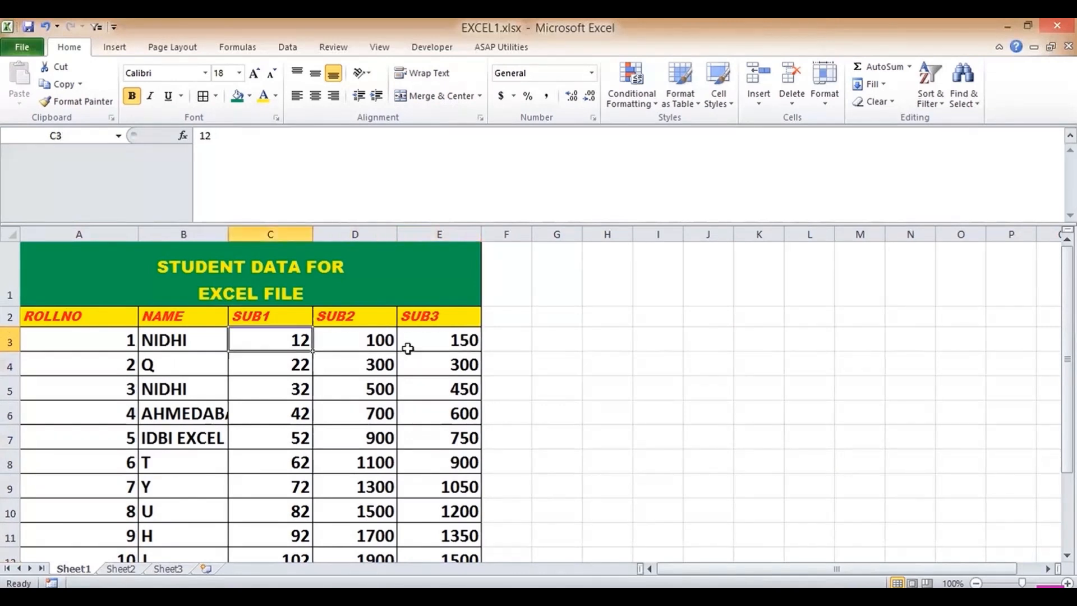
pyautogui.click(240, 141)
pyautogui.write('.60')
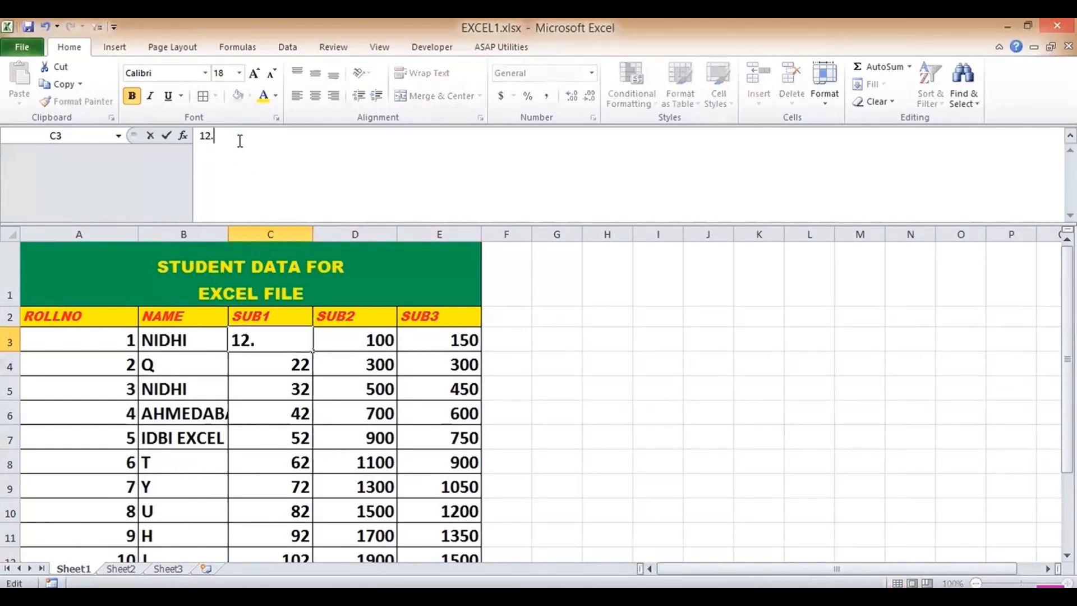
pyautogui.press('Return')
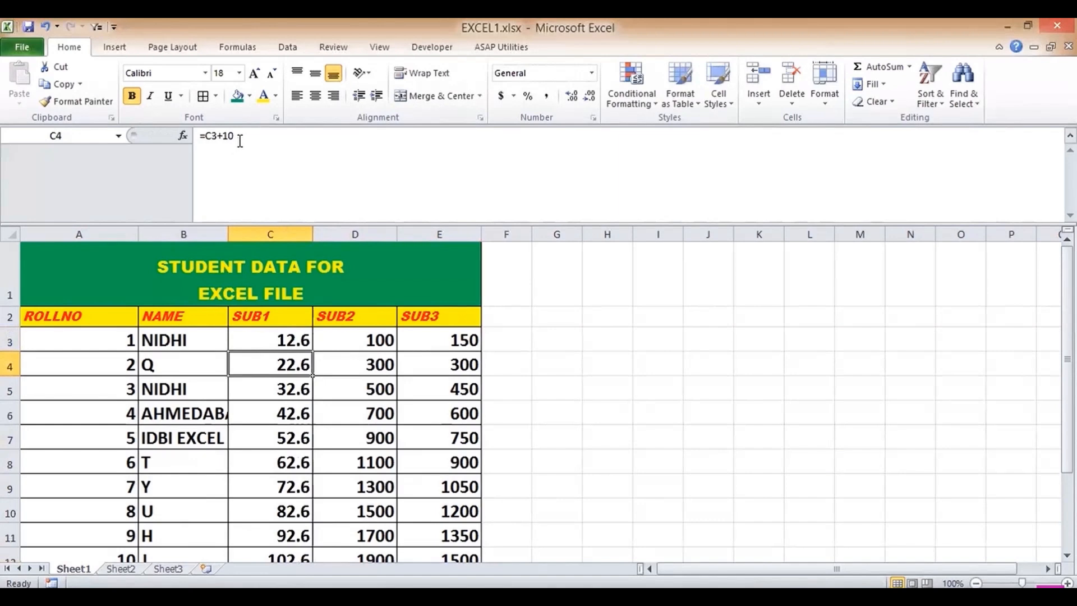
# - Enter 100.4 as the first SUB2 mark in D3
pyautogui.press('Up')
pyautogui.press('Right')
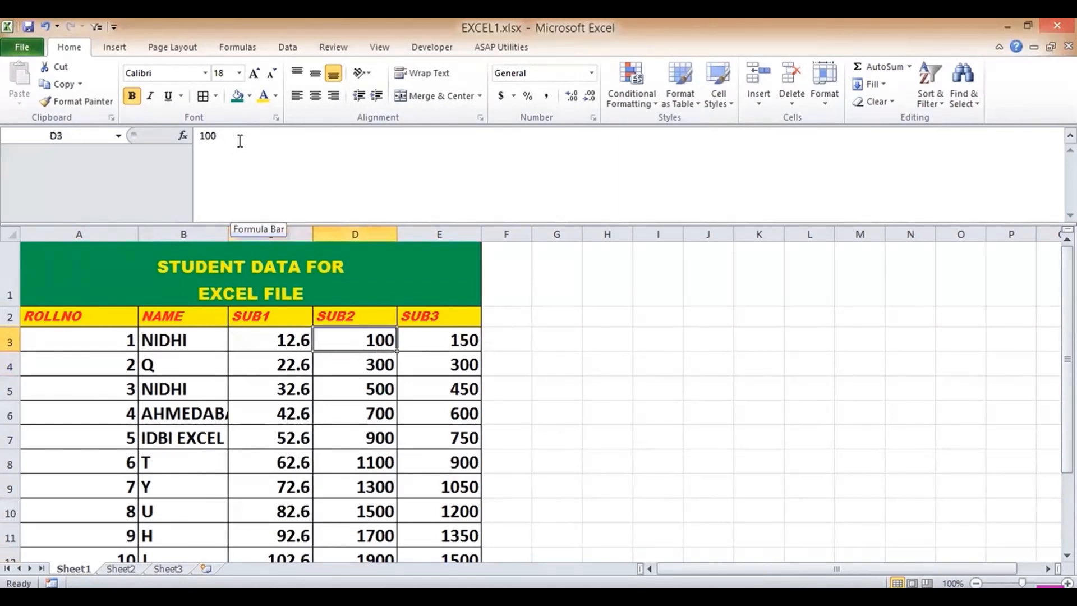
pyautogui.write('100.')
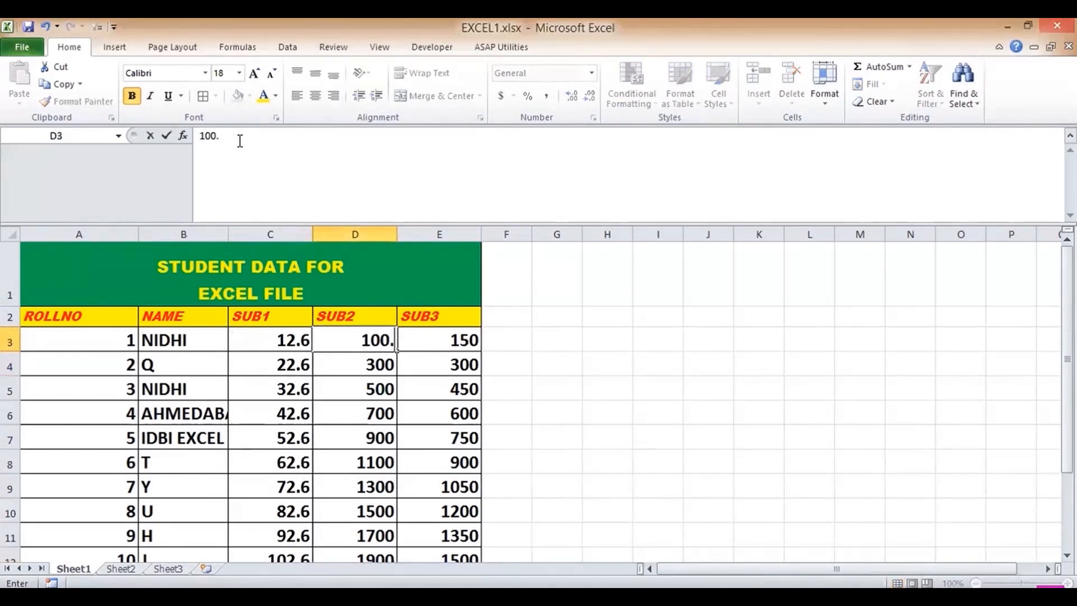
pyautogui.write('5')
pyautogui.press('BackSpace')
pyautogui.write('4')
pyautogui.press('Return')
pyautogui.press('Up')
pyautogui.press('Left')
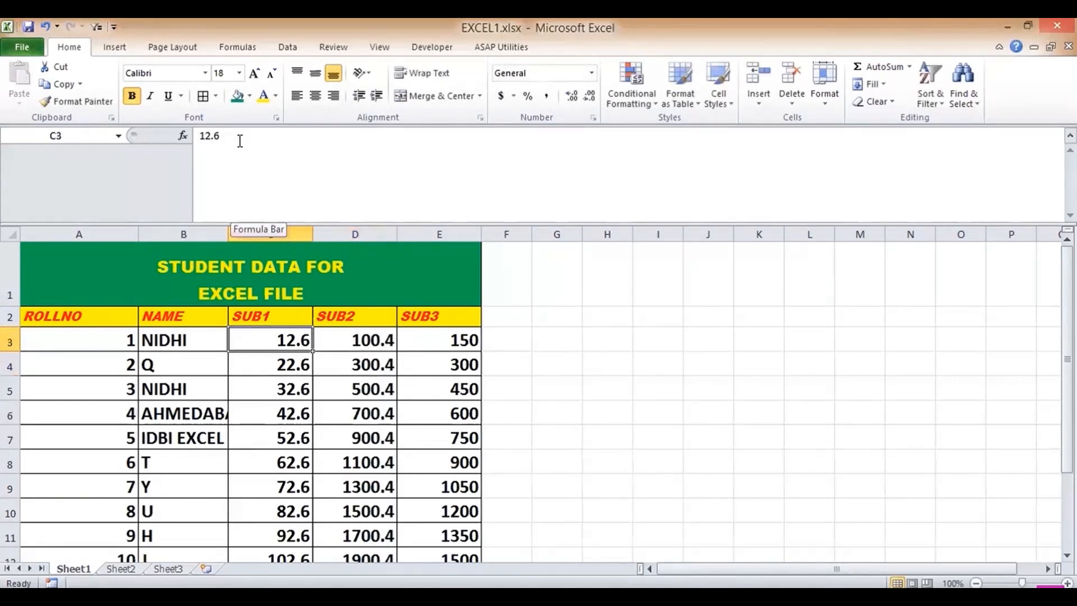
# - Show C3 and D3 without decimals (13 and 100) and open the print preview
pyautogui.click(588, 100)
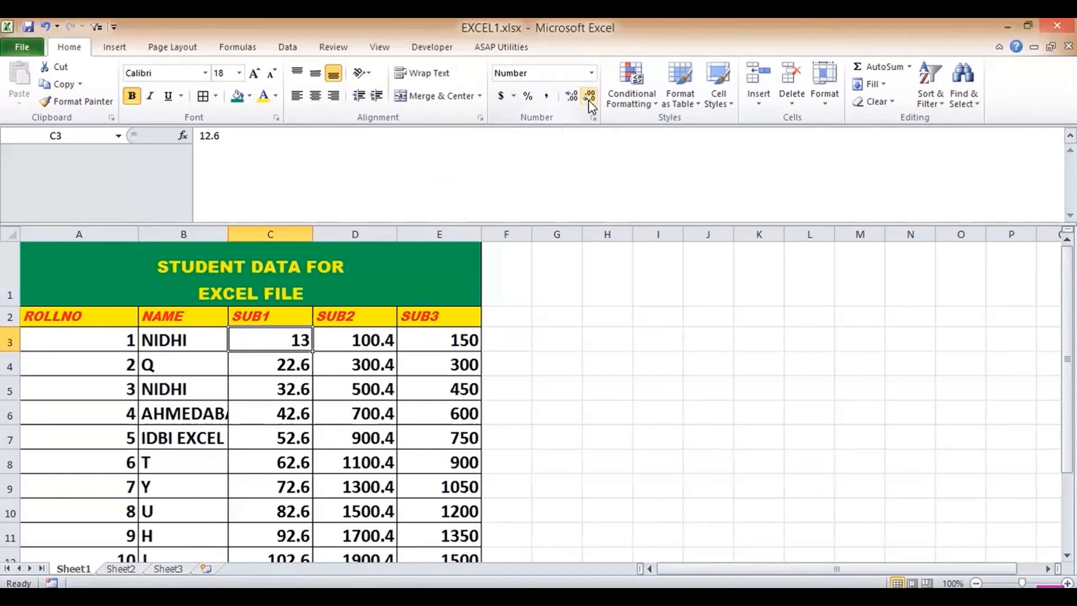
pyautogui.click(369, 348)
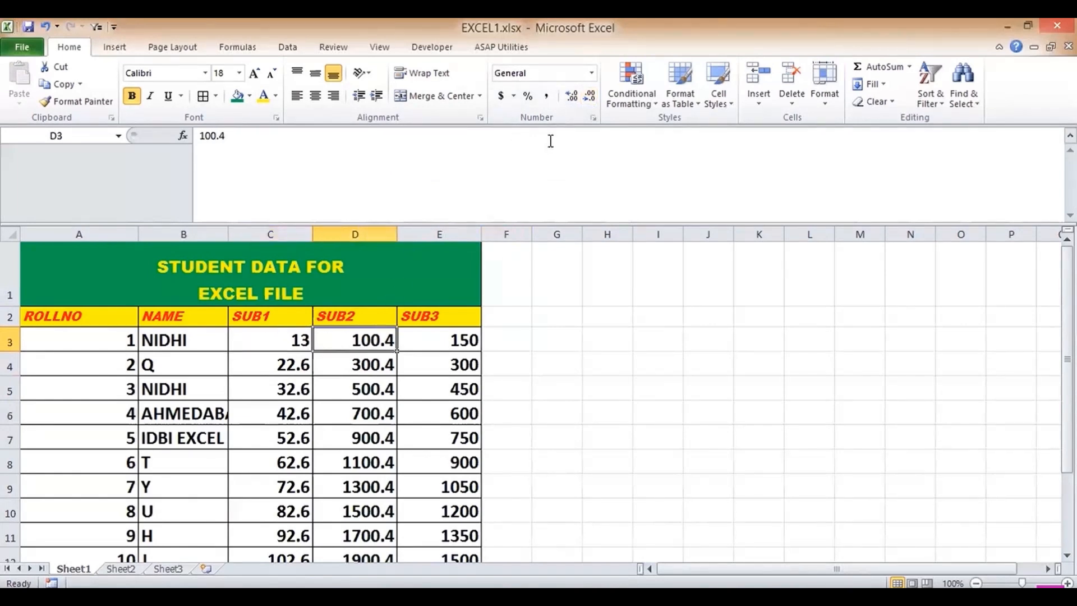
pyautogui.click(590, 101)
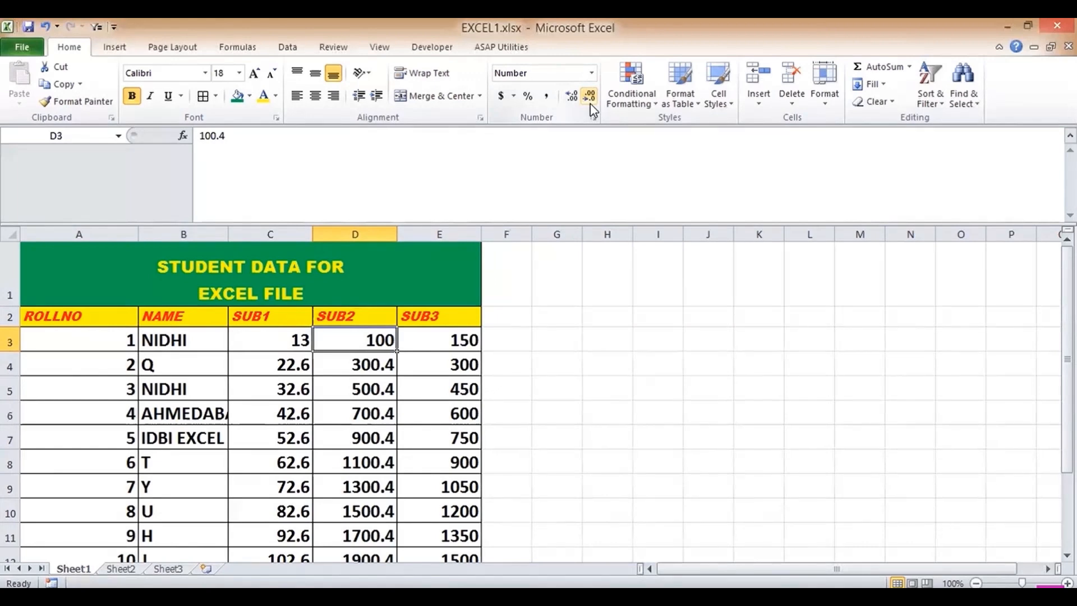
pyautogui.press('Left')
pyautogui.press('Left')
pyautogui.press('Left')
pyautogui.press('Right')
pyautogui.press('Right')
pyautogui.press('Right')
pyautogui.hotkey('ctrl', 'p')
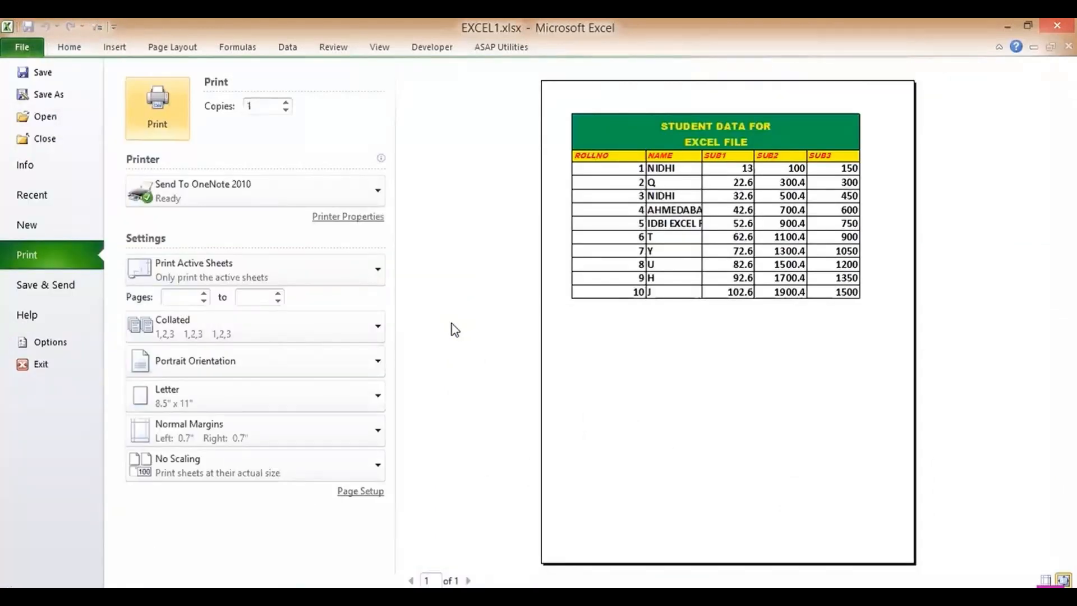
pyautogui.click(65, 50)
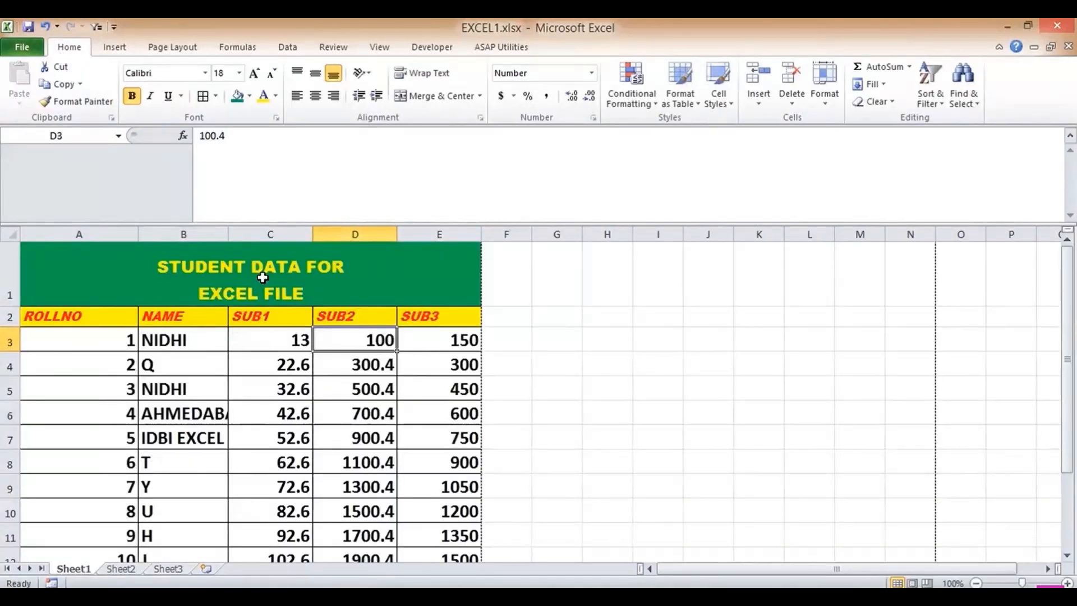
pyautogui.hotkey('ctrl', 'p')
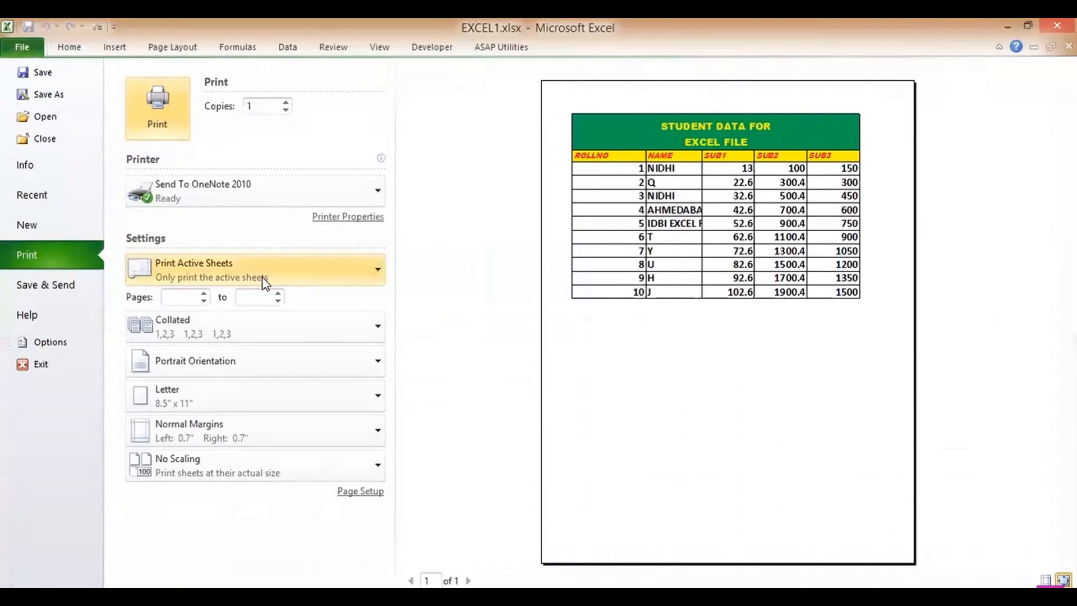
pyautogui.click(69, 47)
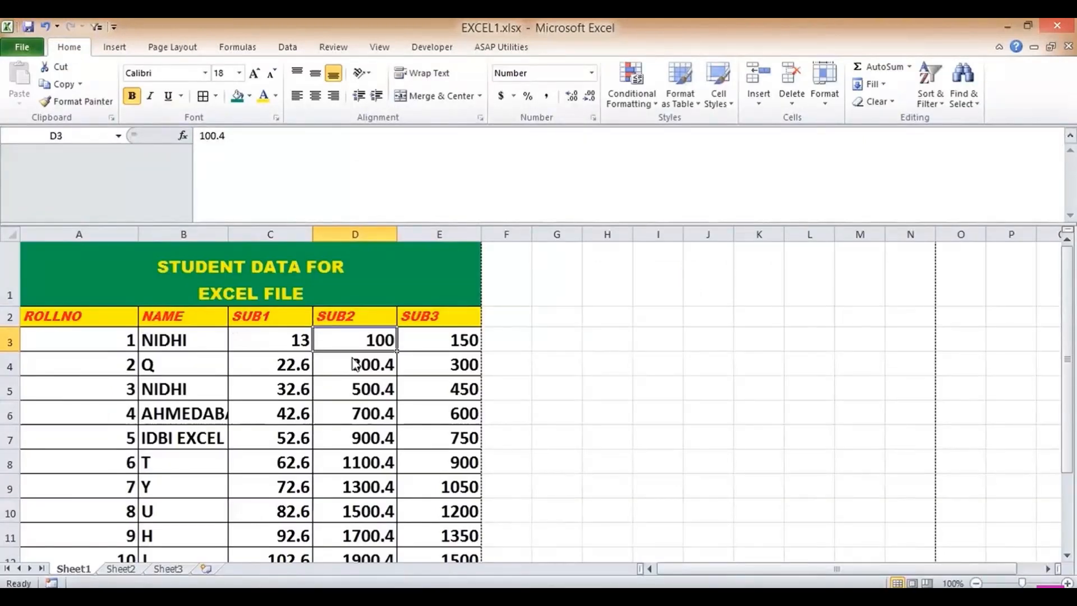
pyautogui.hotkey('ctrl', 'p')
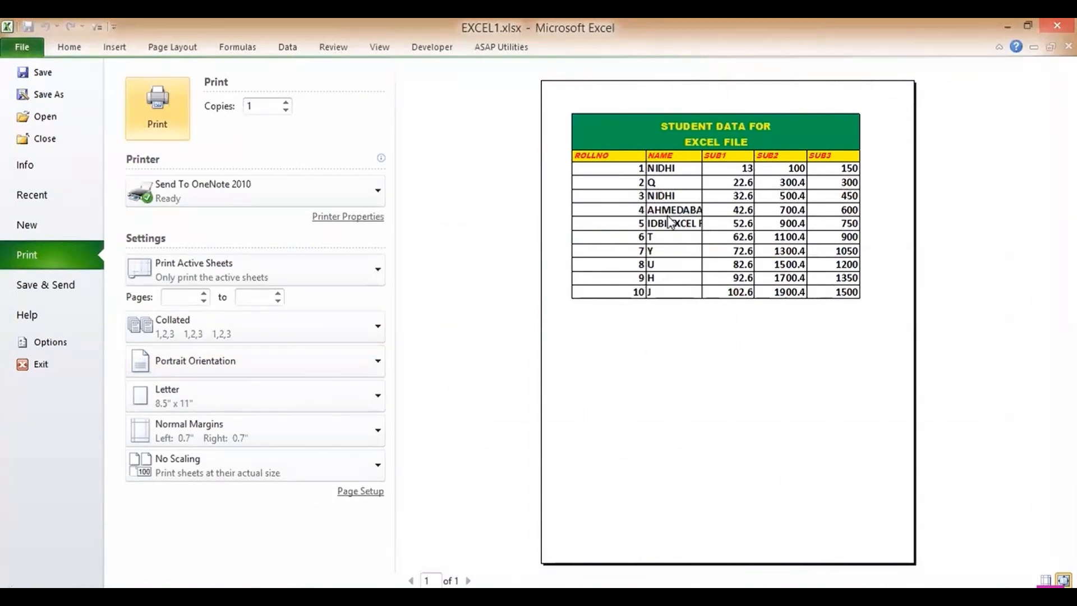
# - Return to the worksheet and give the data columns A3:E12 a column width of 25
pyautogui.click(69, 48)
pyautogui.moveTo(107, 335); pyautogui.dragTo(449, 472)
pyautogui.click(825, 95)
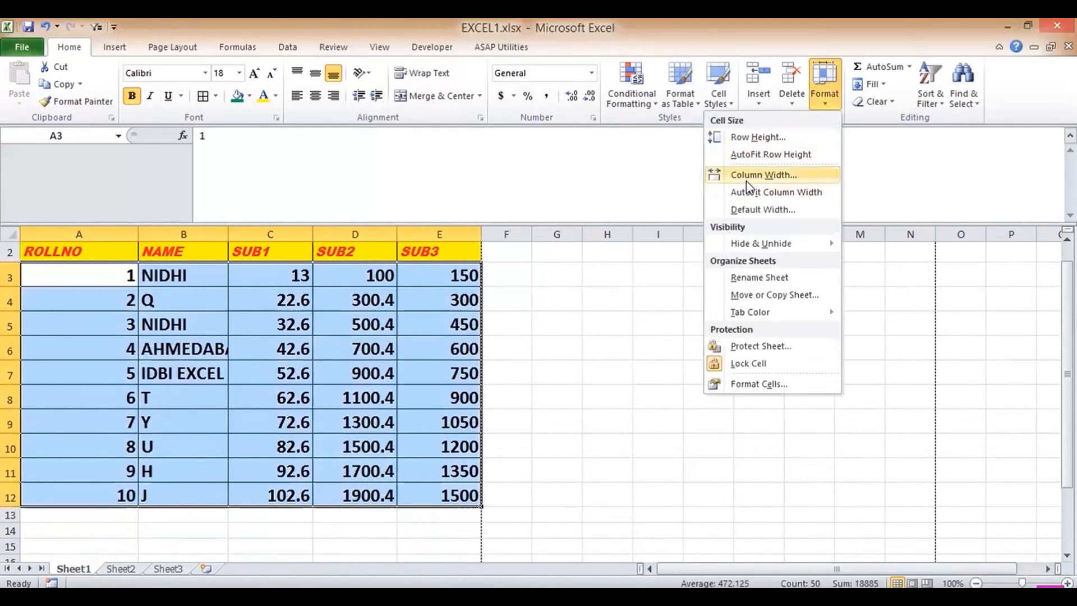
pyautogui.click(747, 175)
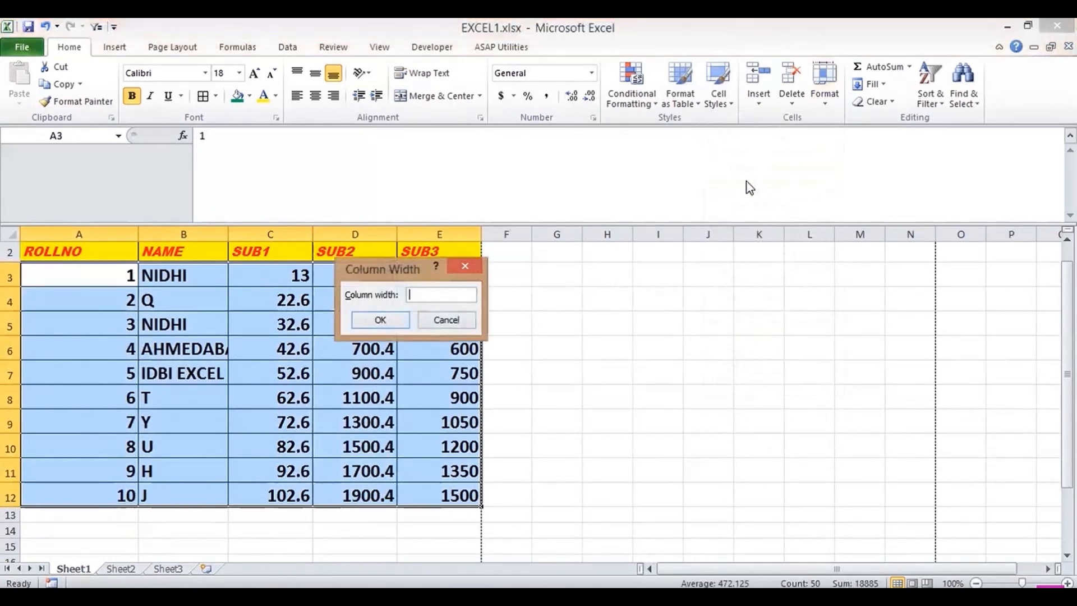
pyautogui.write('25')
pyautogui.press('Return')
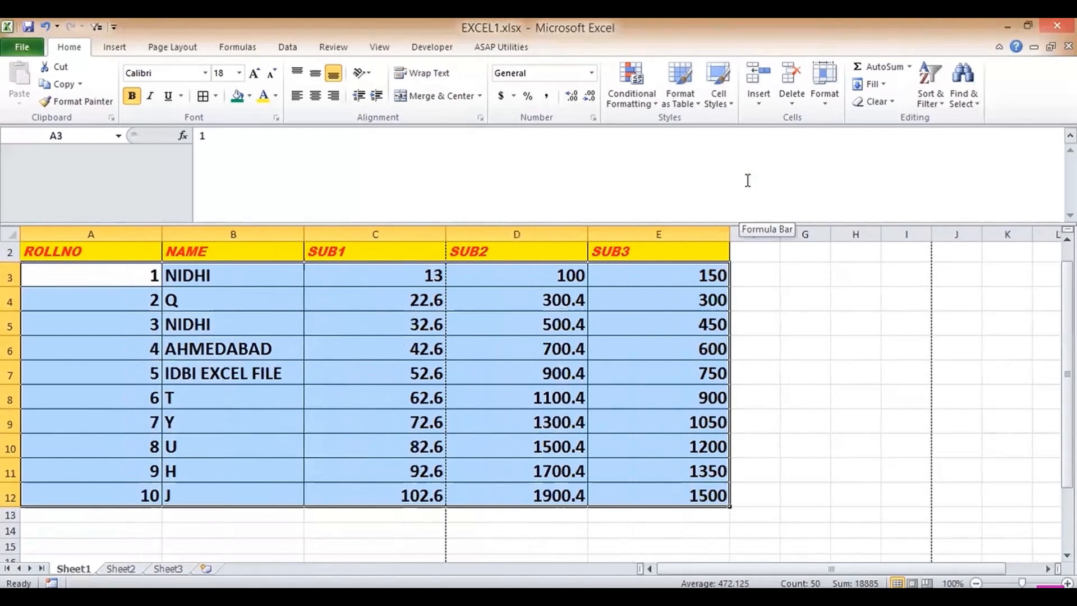
# - Set the selected data rows to a row height of 50
pyautogui.click(835, 107)
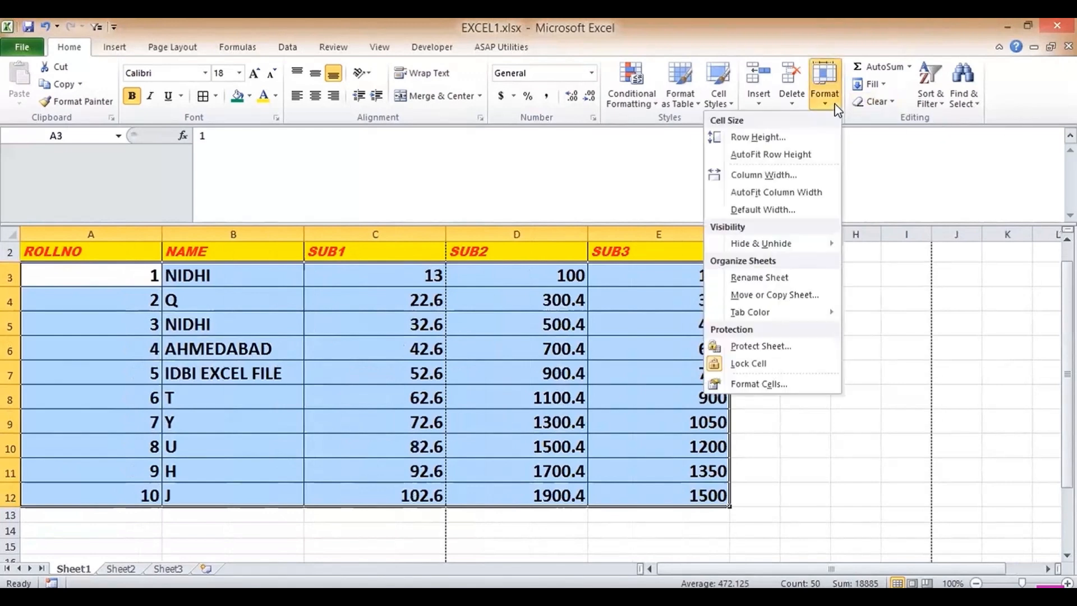
pyautogui.click(769, 139)
pyautogui.write('50')
pyautogui.press('Return')
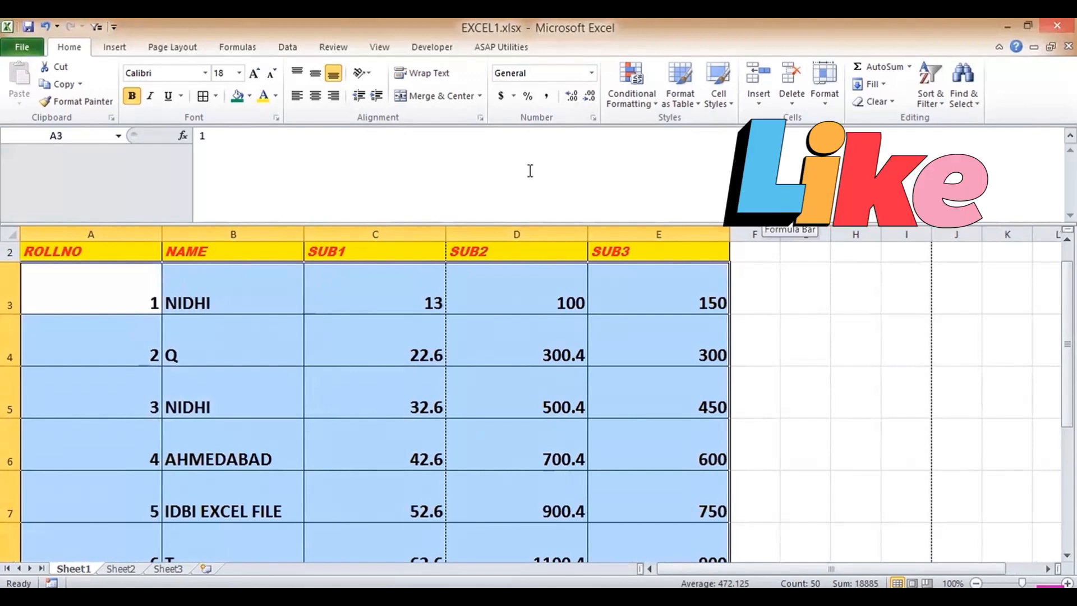
# - AutoFit columns C, D, E and A to their contents
pyautogui.doubleClick(446, 234)
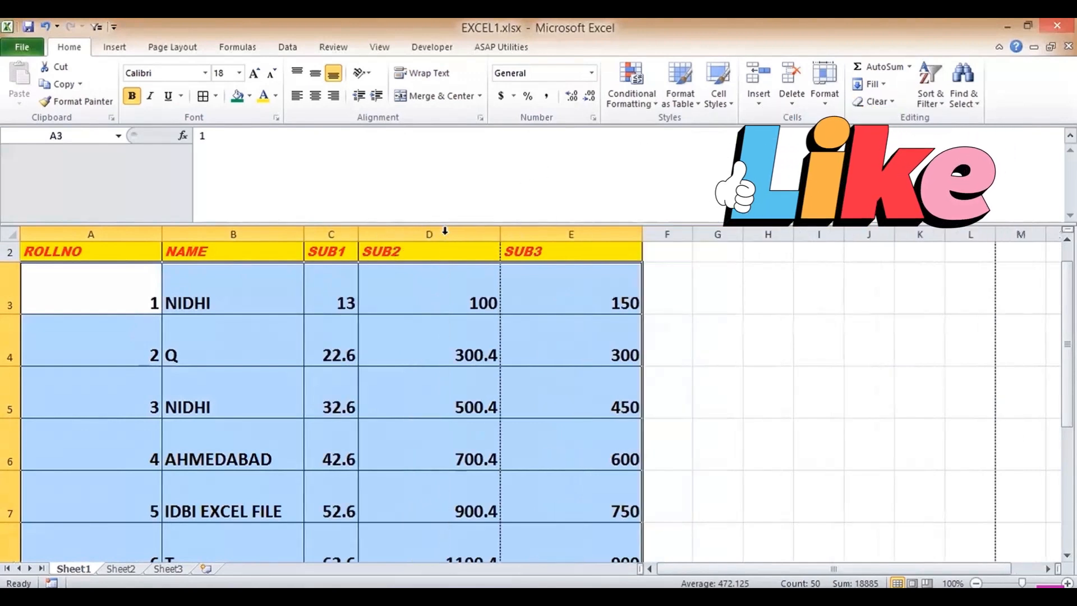
pyautogui.moveTo(501, 232); pyautogui.dragTo(502, 231)
pyautogui.doubleClick(502, 232)
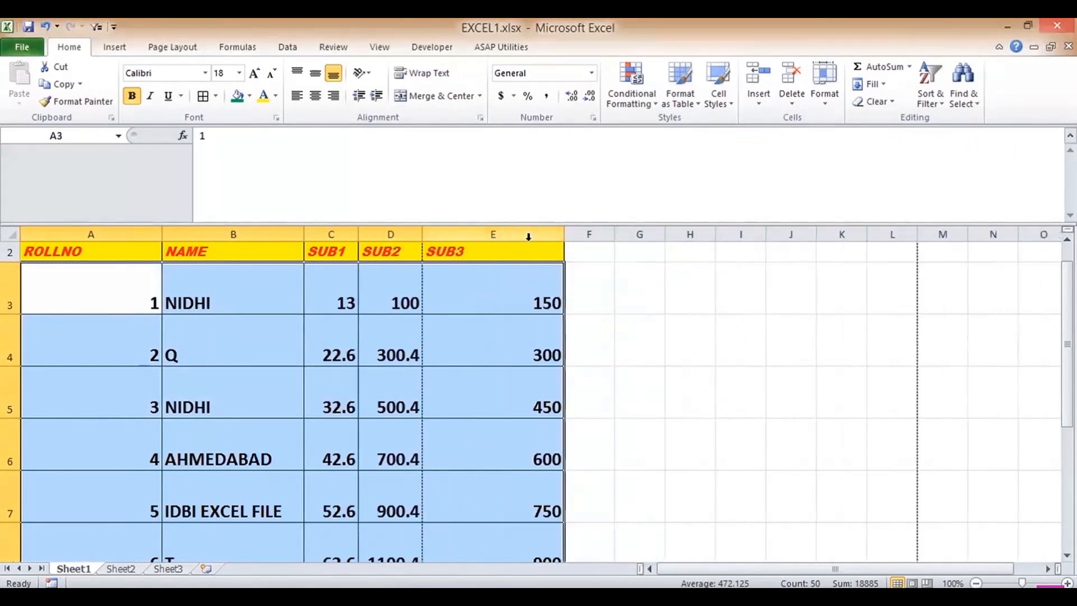
pyautogui.doubleClick(566, 232)
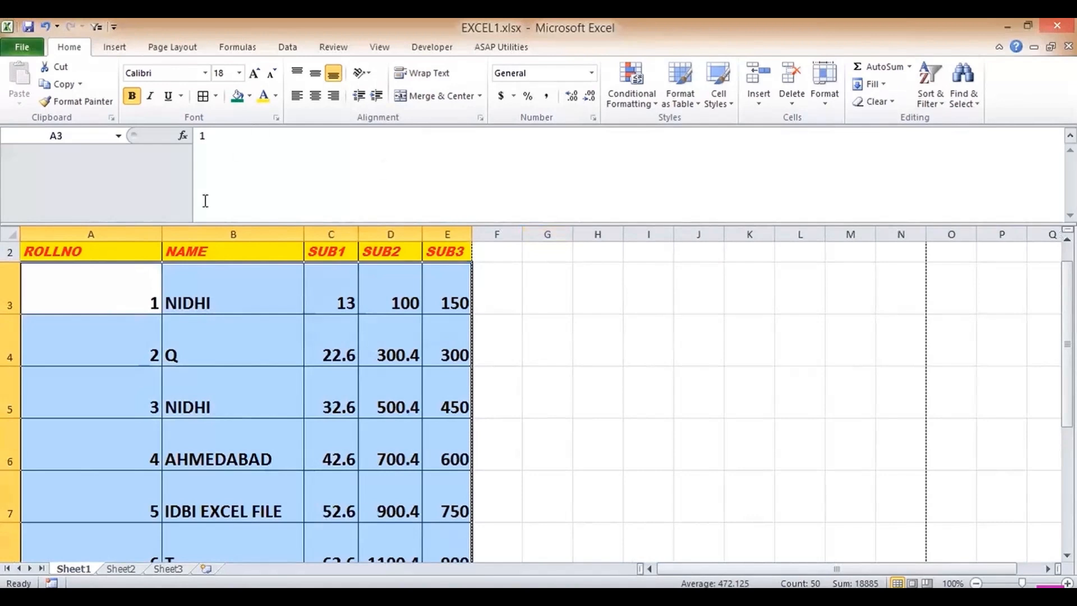
pyautogui.moveTo(162, 232); pyautogui.dragTo(162, 232)
pyautogui.doubleClick(163, 231)
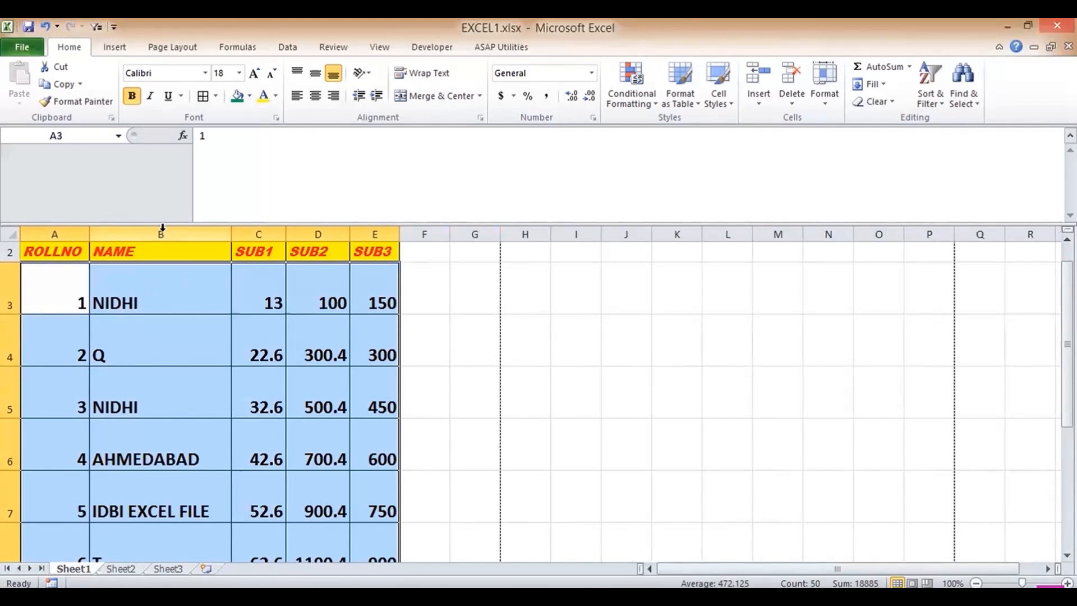
# - In print settings, adjust the page range, keep Portrait orientation, and show the printer list
pyautogui.hotkey('ctrl', 'p')
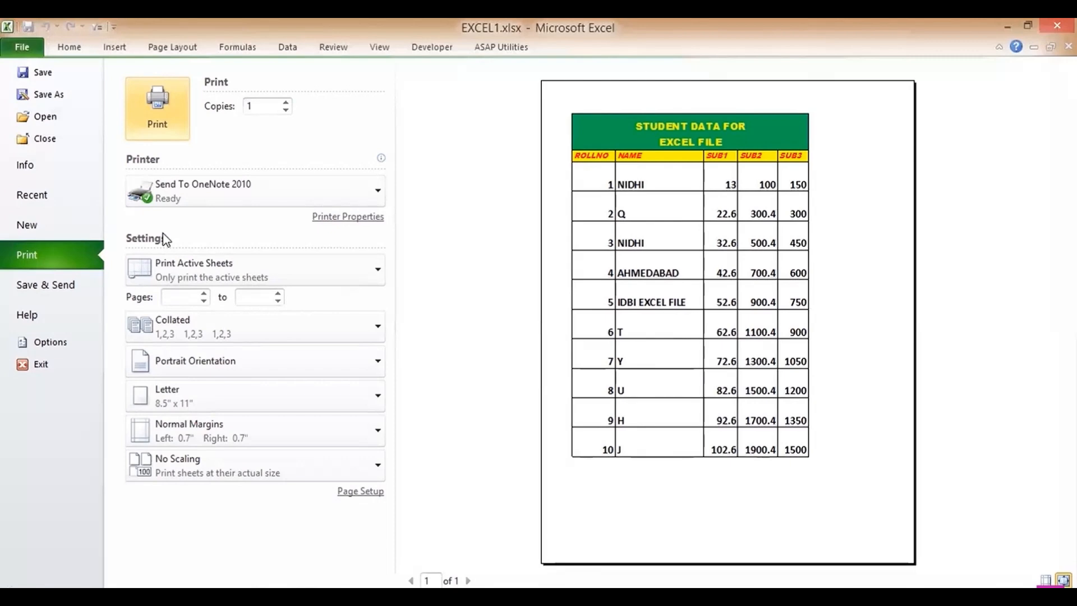
pyautogui.click(203, 294)
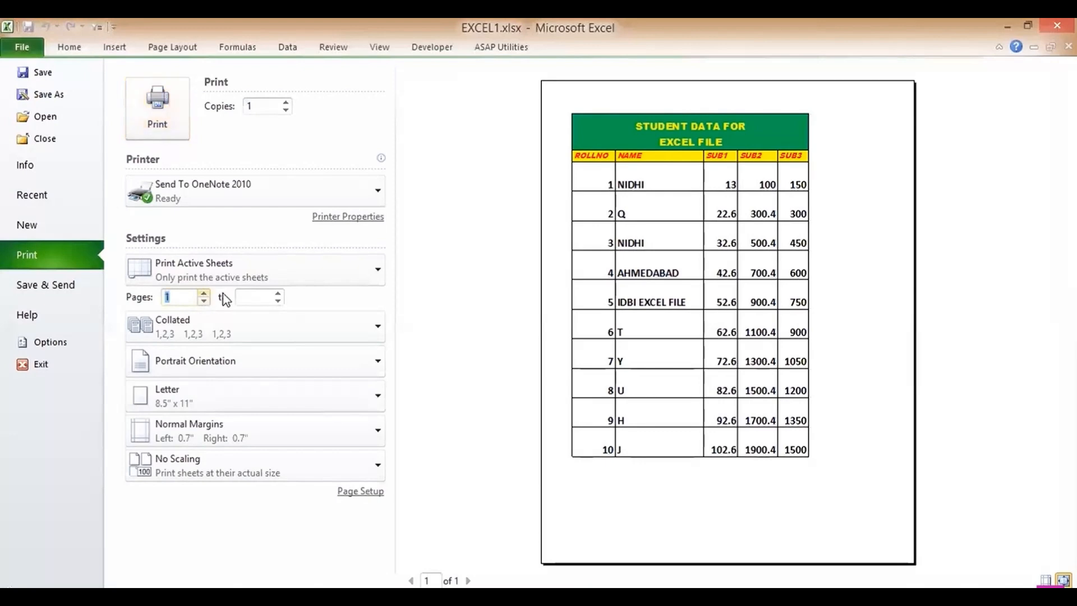
pyautogui.click(279, 294)
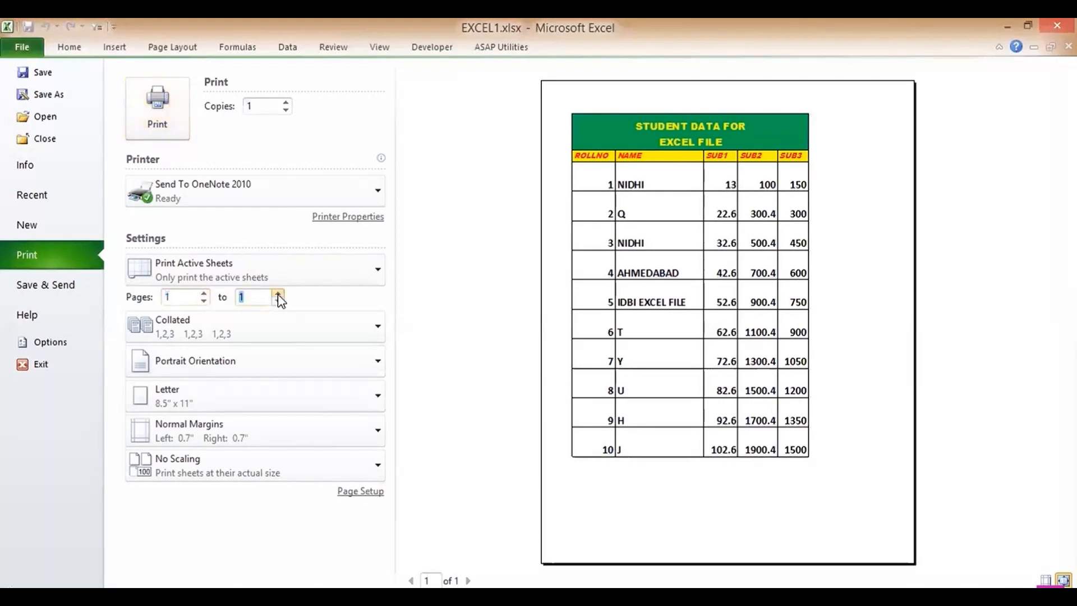
pyautogui.click(278, 294)
pyautogui.click(254, 355)
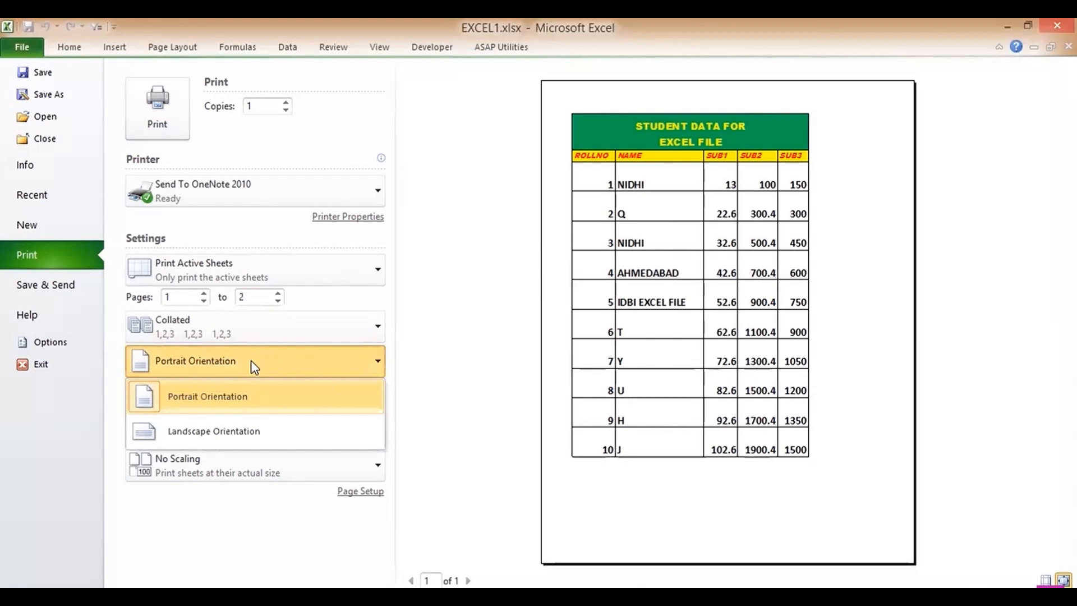
pyautogui.click(221, 434)
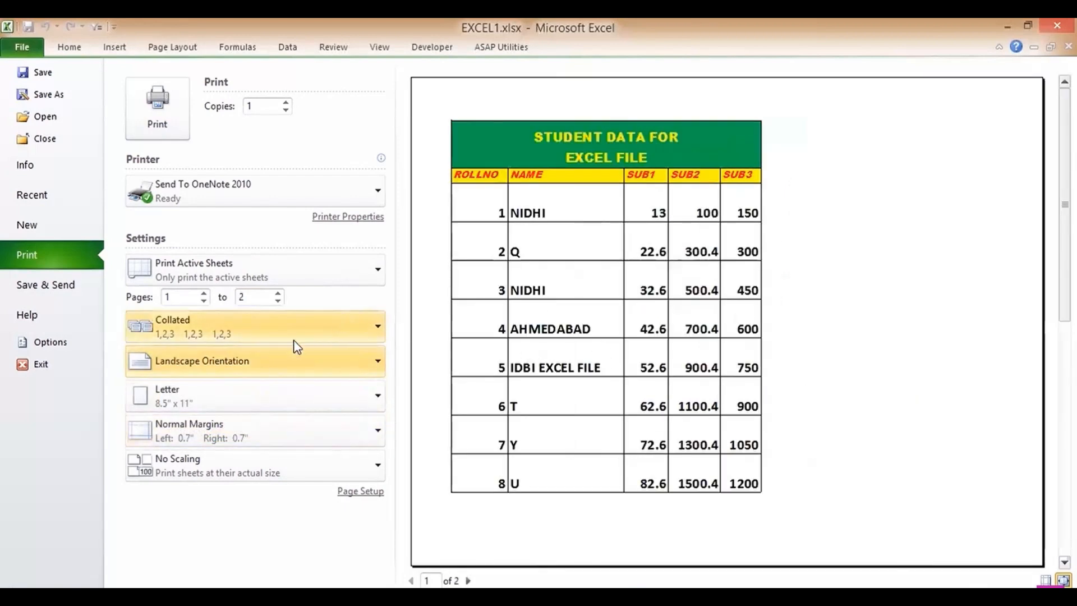
pyautogui.click(257, 364)
pyautogui.click(233, 394)
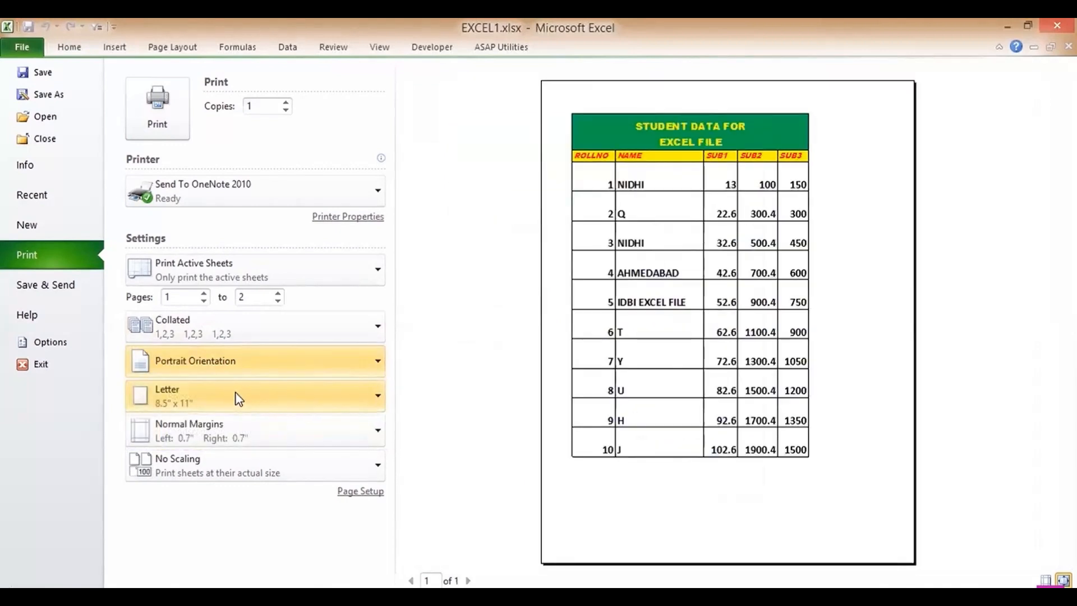
pyautogui.click(241, 197)
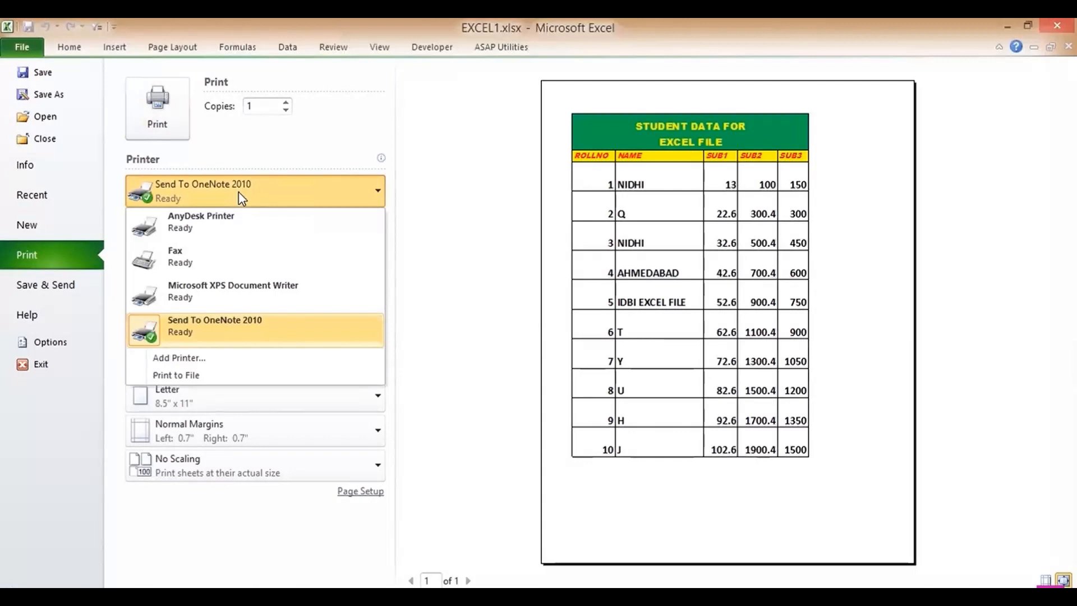
# - Close the printer list, keep copies at 1, and return to the Sheet1 worksheet
pyautogui.click(238, 191)
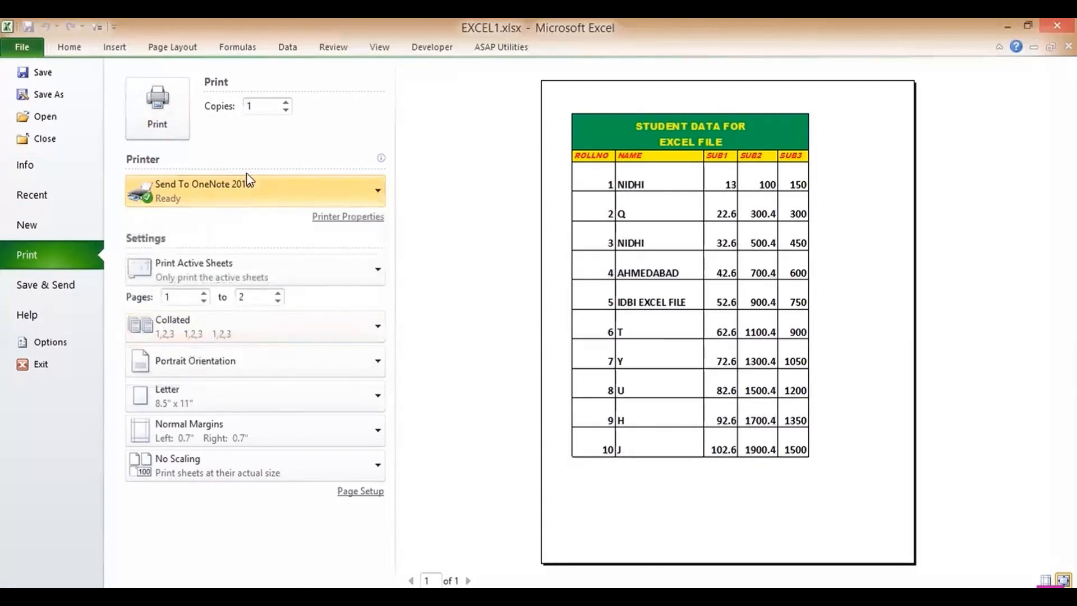
pyautogui.click(286, 102)
pyautogui.click(284, 110)
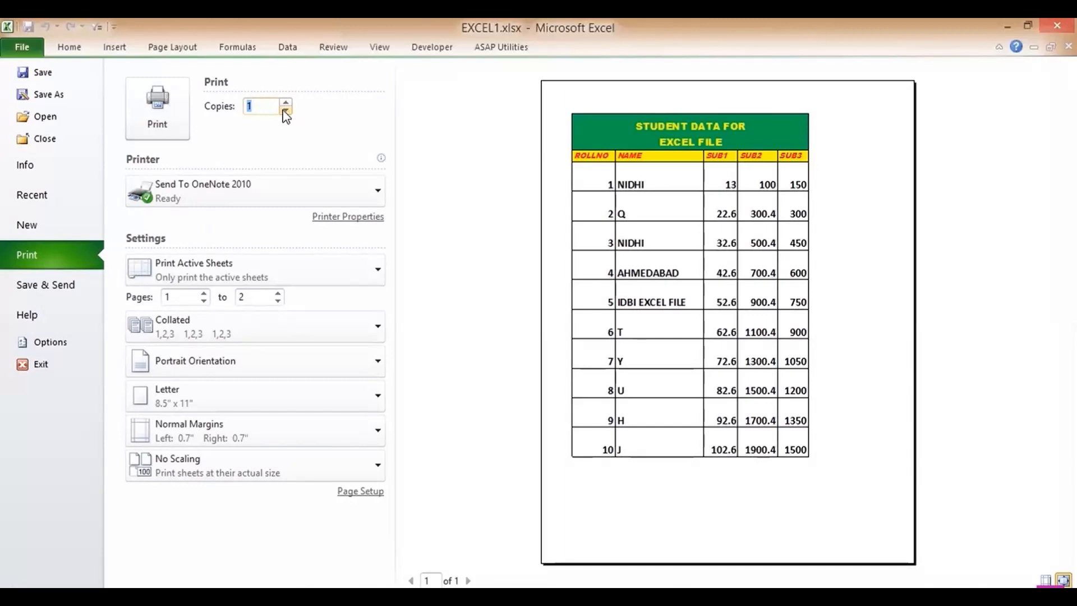
pyautogui.click(70, 48)
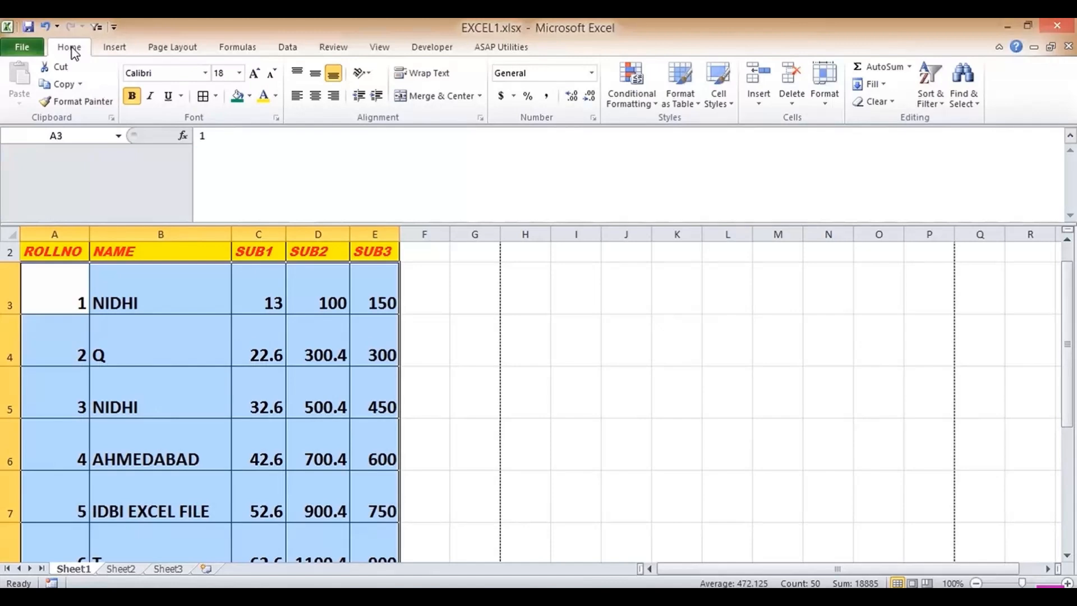
# - Save the marks workbook, then return to the worksheet with cell F4 selected
pyautogui.click(22, 47)
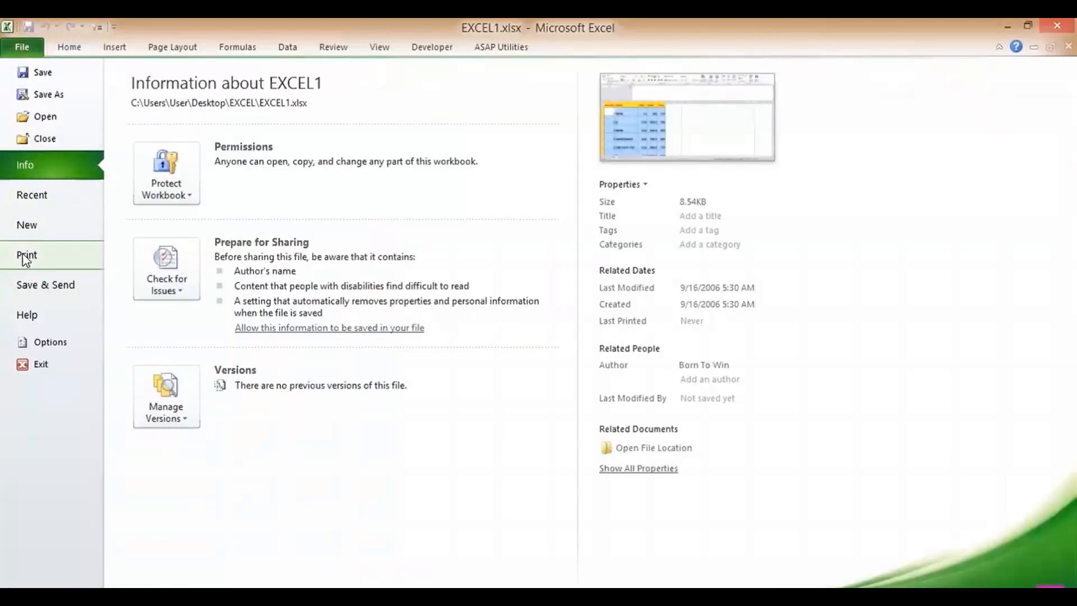
pyautogui.click(43, 71)
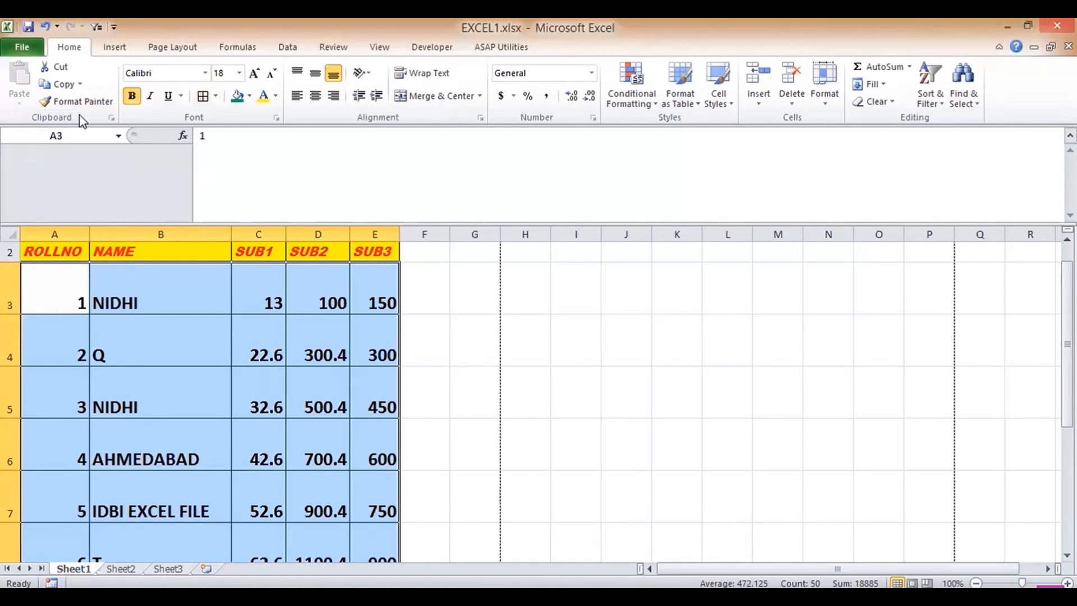
pyautogui.click(23, 47)
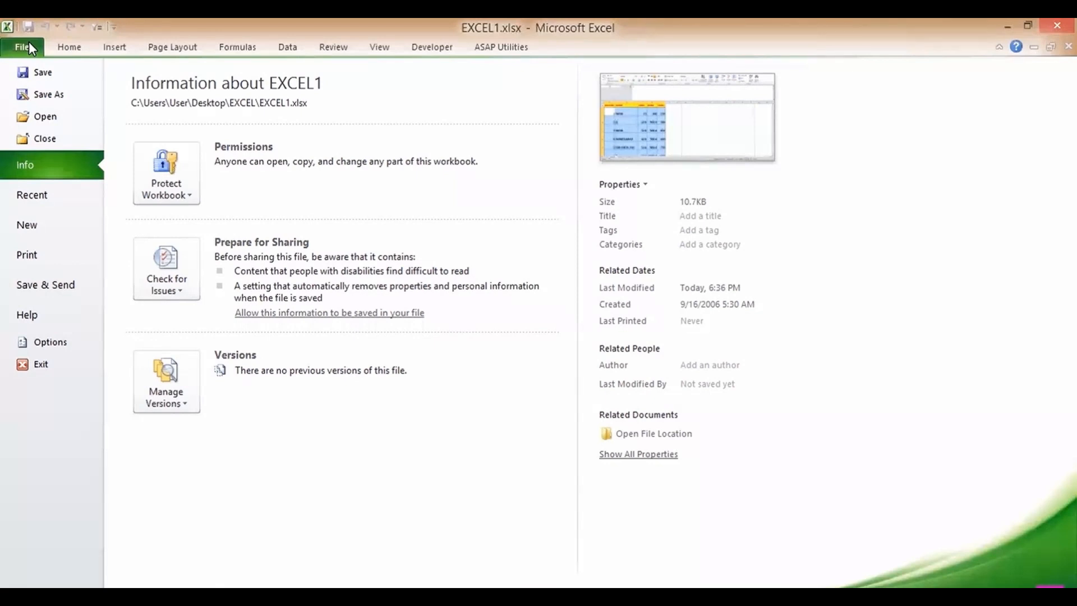
pyautogui.click(66, 45)
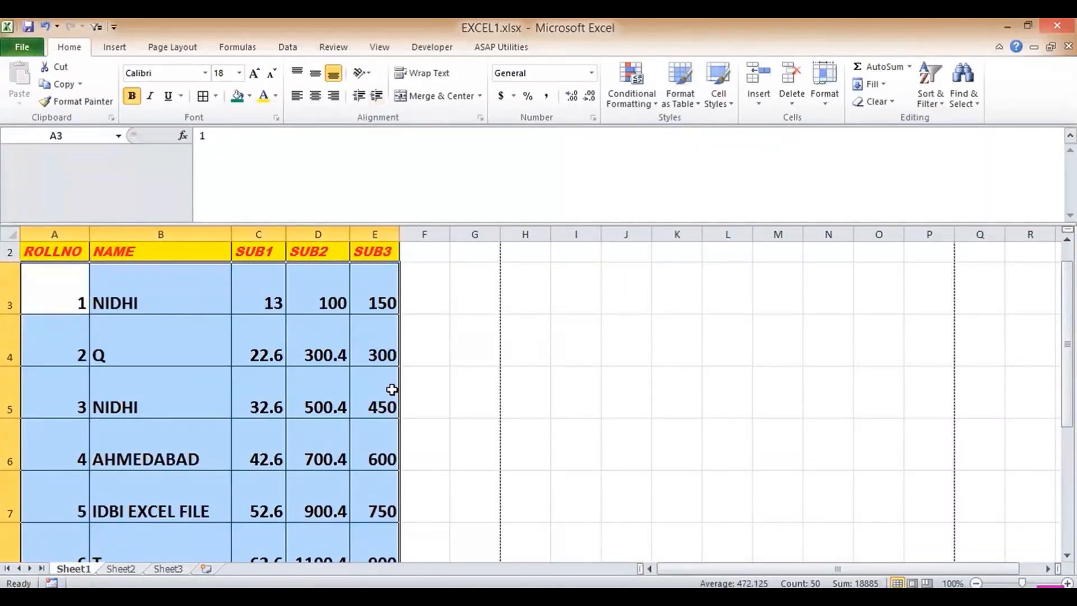
pyautogui.click(435, 349)
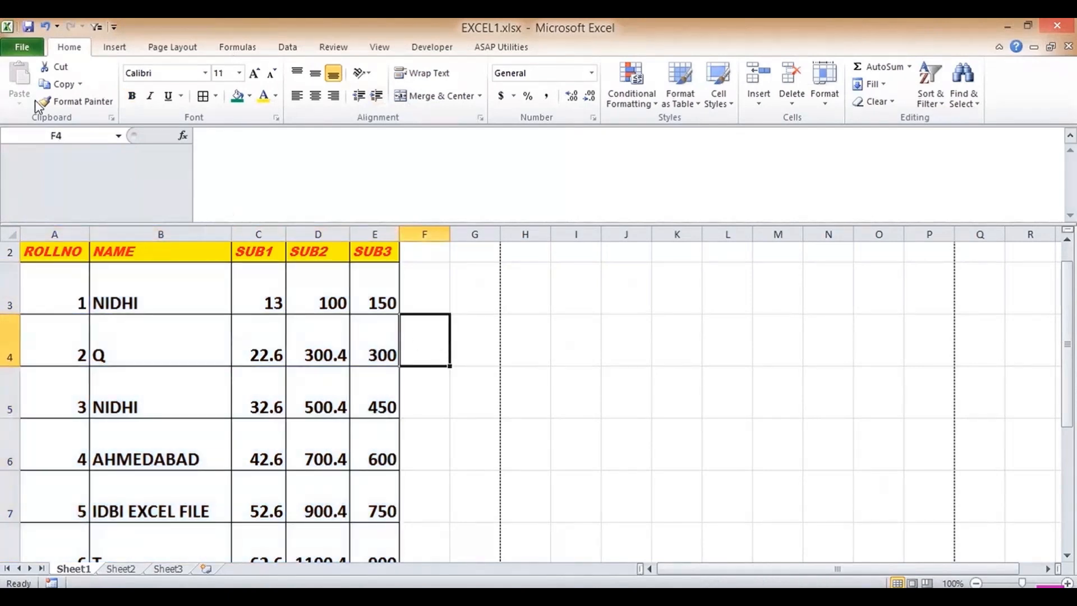
# - Browse the Save As file types, keep Excel Workbook (*.xlsx), and cancel without saving a copy
pyautogui.click(25, 50)
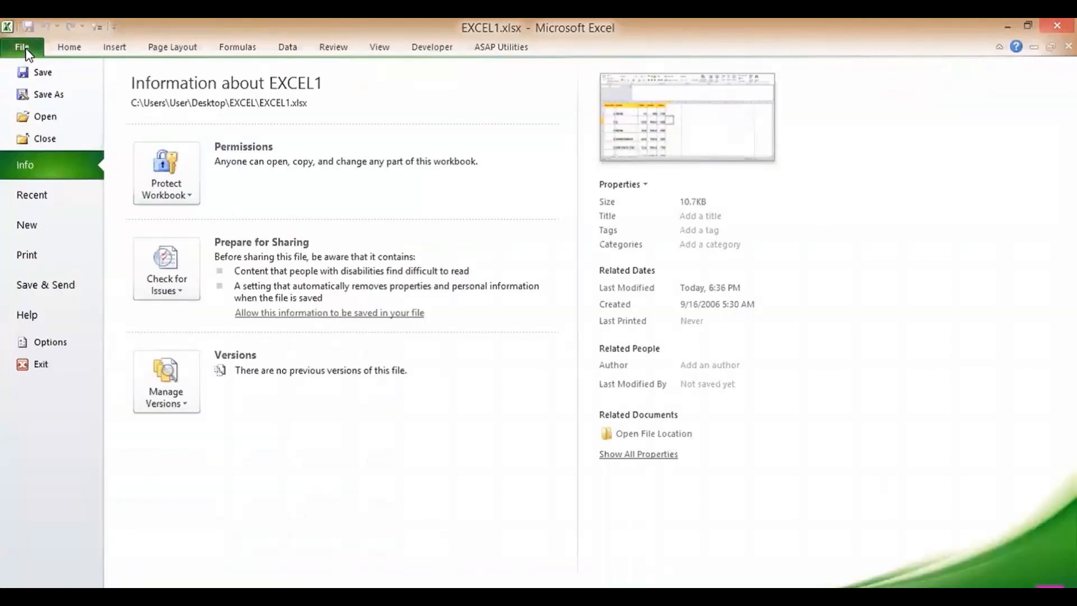
pyautogui.click(49, 94)
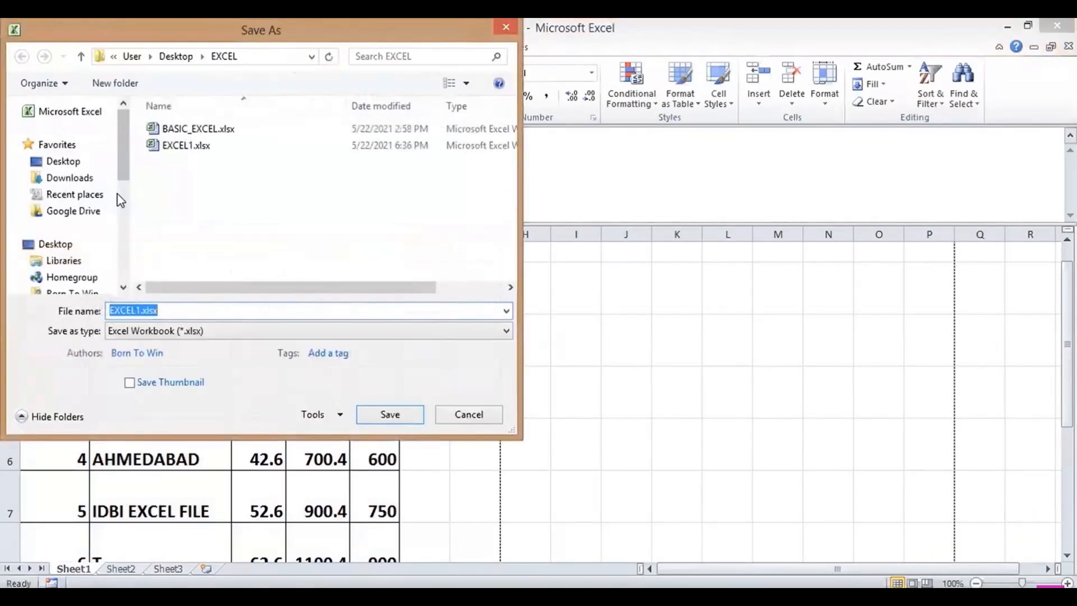
pyautogui.click(156, 333)
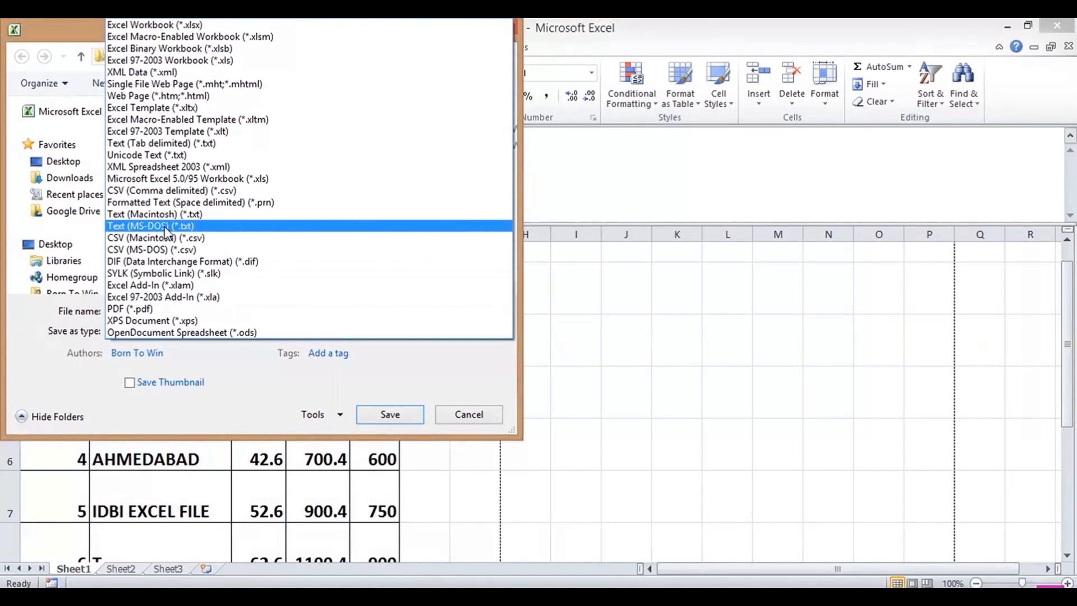
pyautogui.click(164, 26)
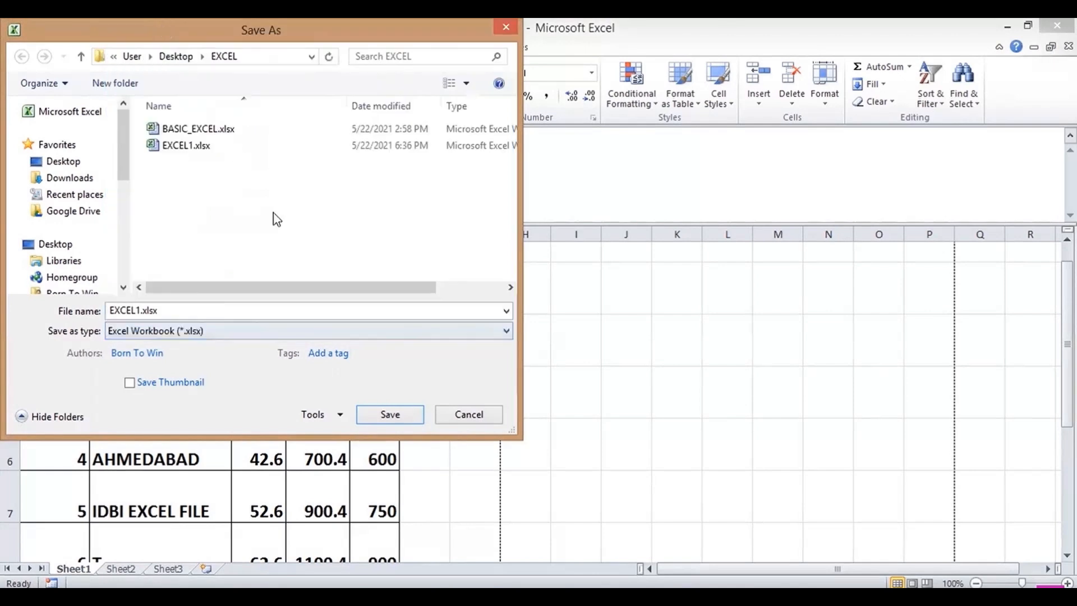
pyautogui.click(459, 421)
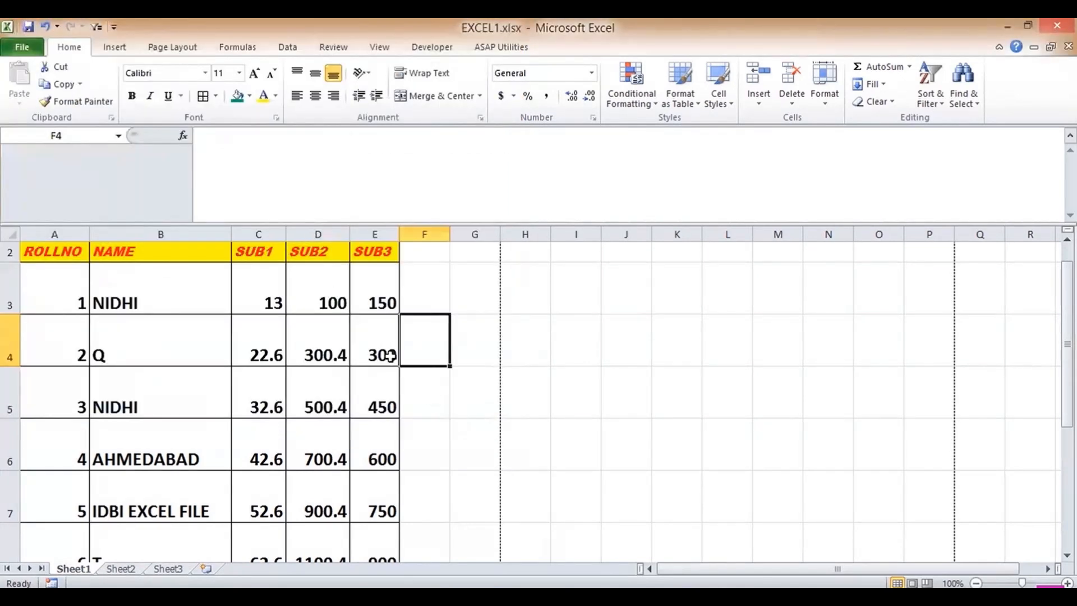
# - Edit cell E3 in the formula bar, trying 15000 and then 150000
pyautogui.click(221, 300)
pyautogui.press('Up')
pyautogui.press('Up')
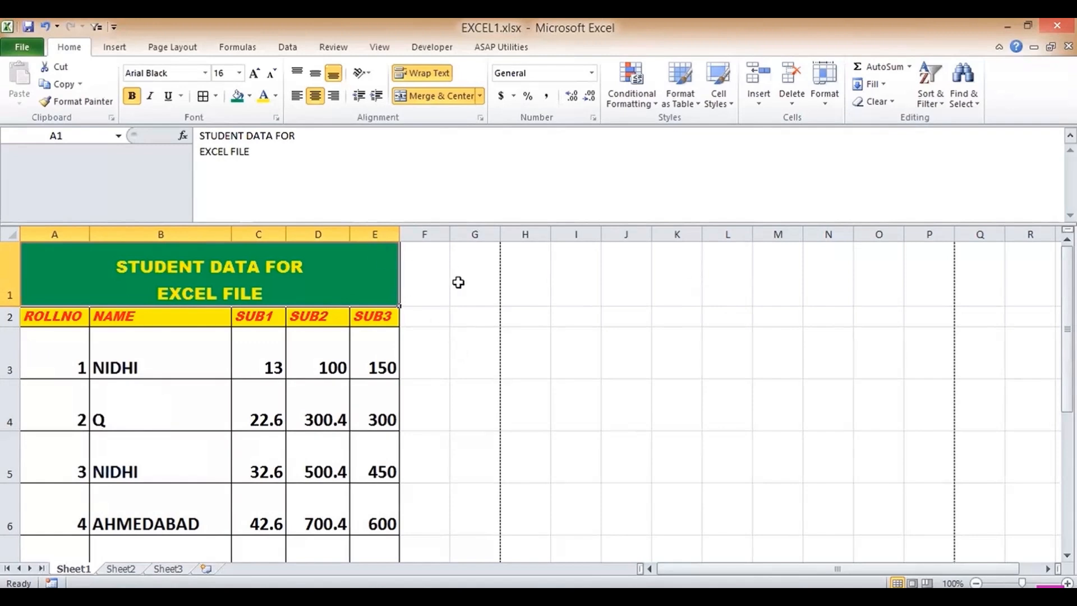
pyautogui.click(384, 369)
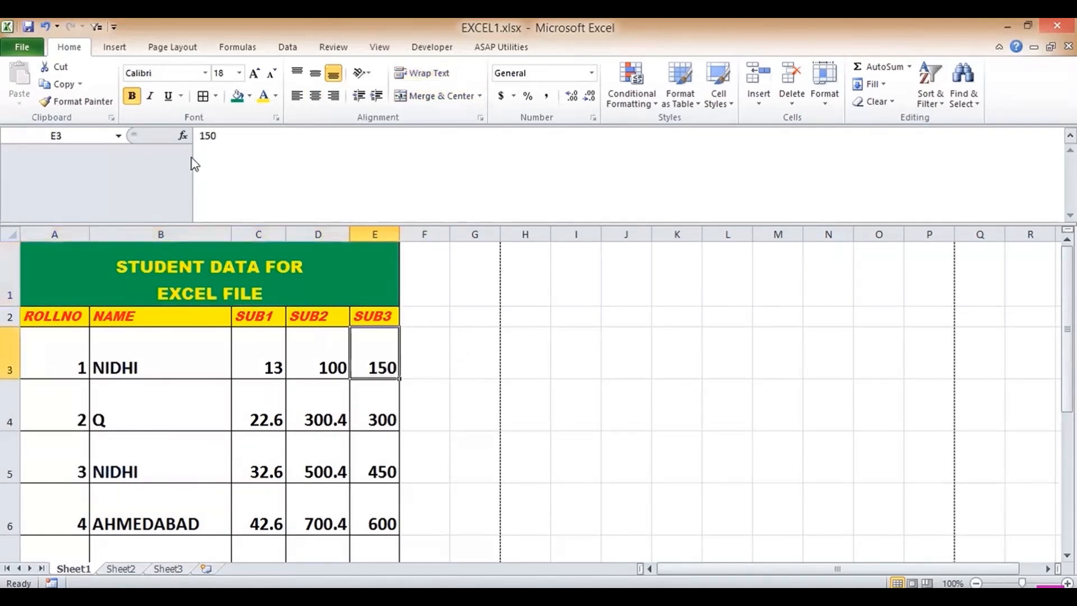
pyautogui.click(256, 138)
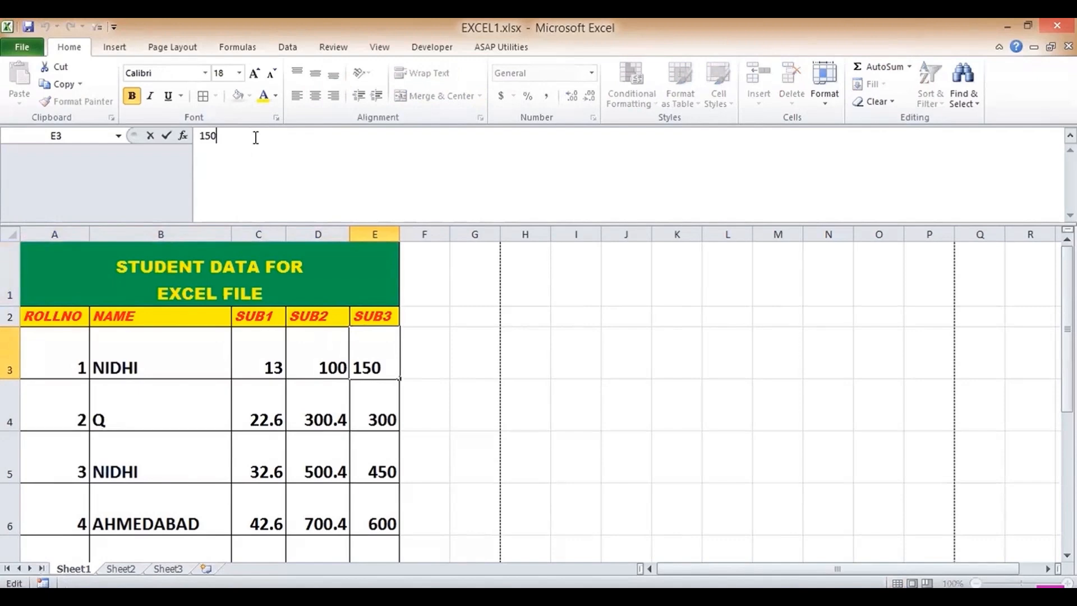
pyautogui.write('00')
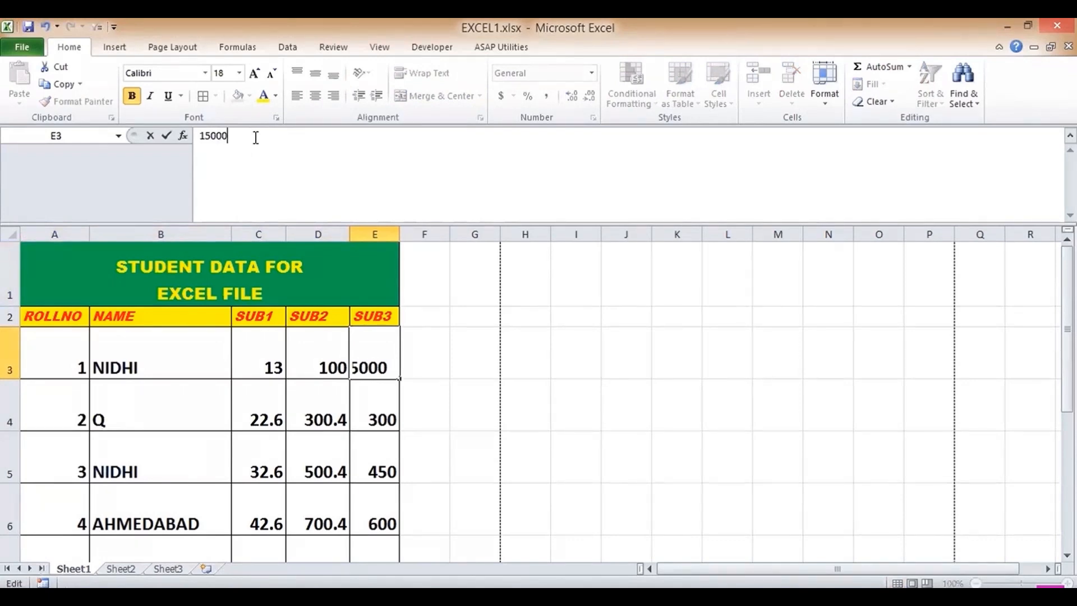
pyautogui.press('Return')
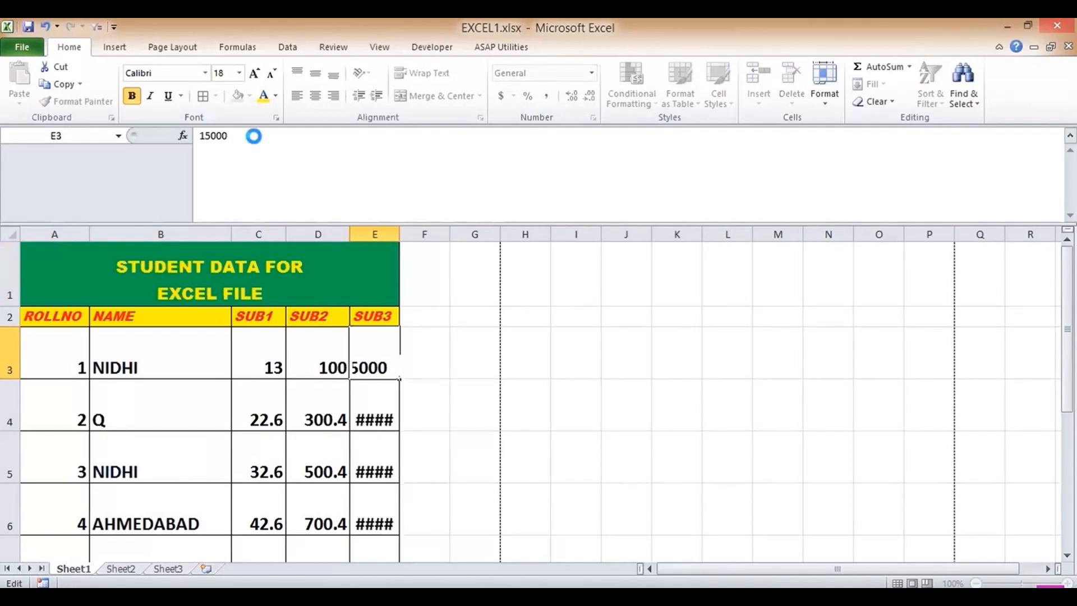
pyautogui.press('Up')
pyautogui.click(256, 138)
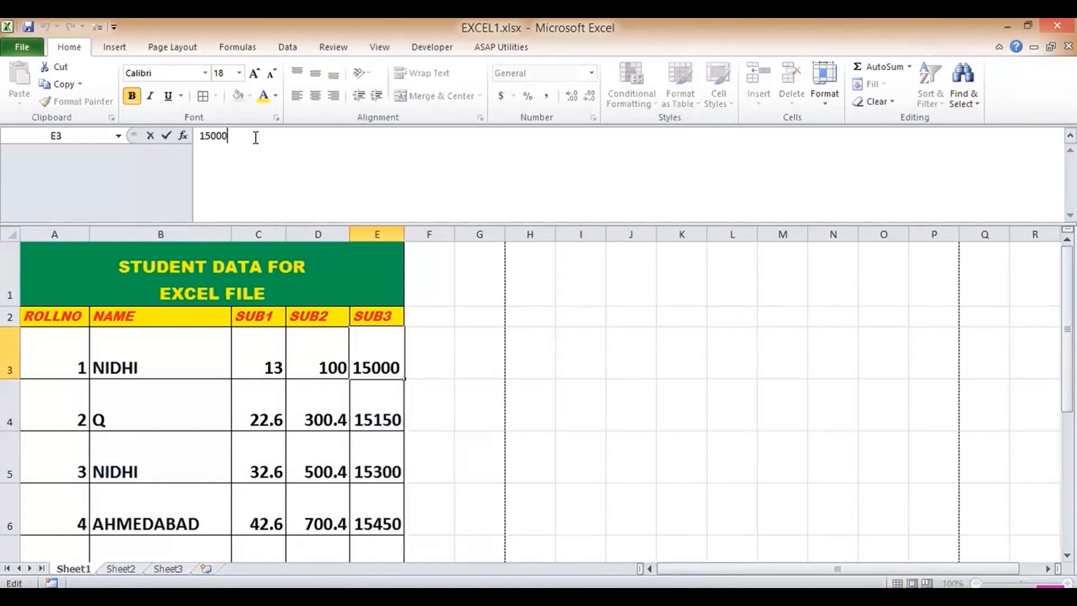
pyautogui.write('0')
pyautogui.press('Return')
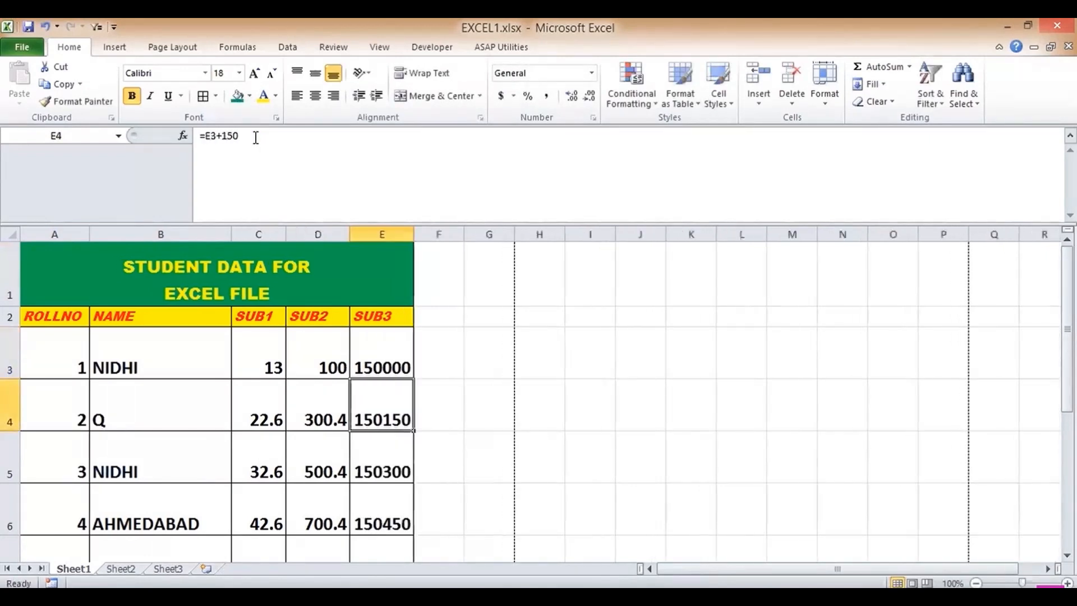
pyautogui.press('Up')
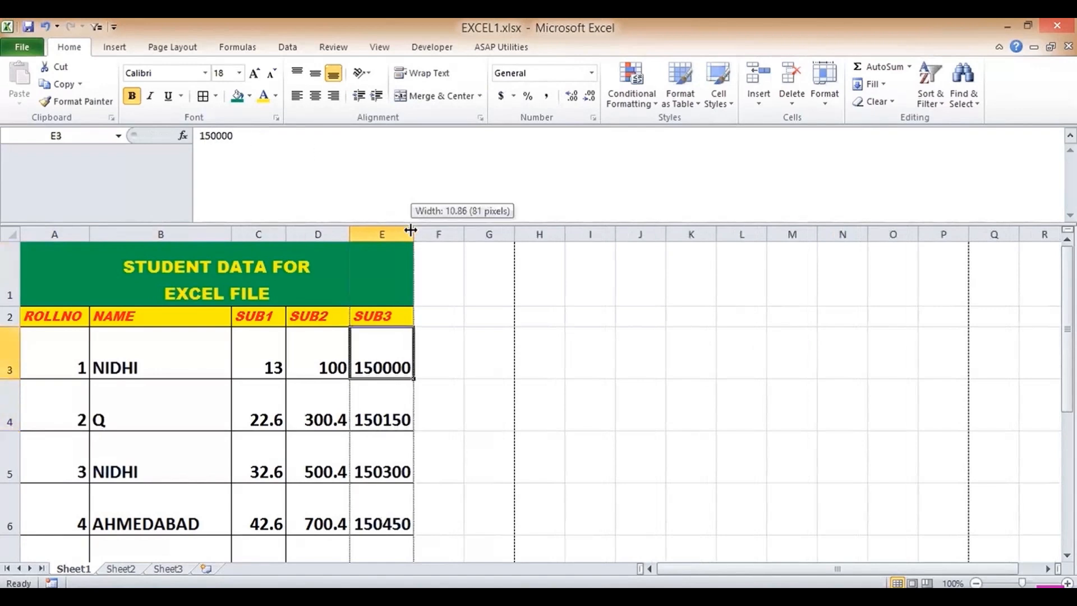
# - Widen column E, set E3 back to 15000, and select E3:E12
pyautogui.moveTo(411, 230); pyautogui.dragTo(457, 232)
pyautogui.moveTo(386, 354); pyautogui.dragTo(425, 487)
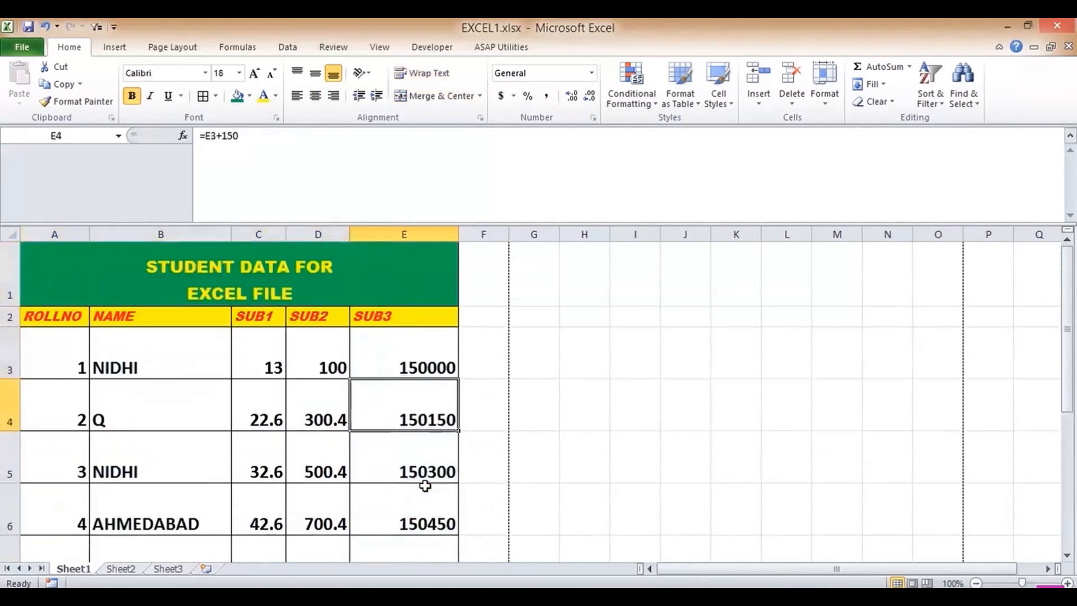
pyautogui.press('Up')
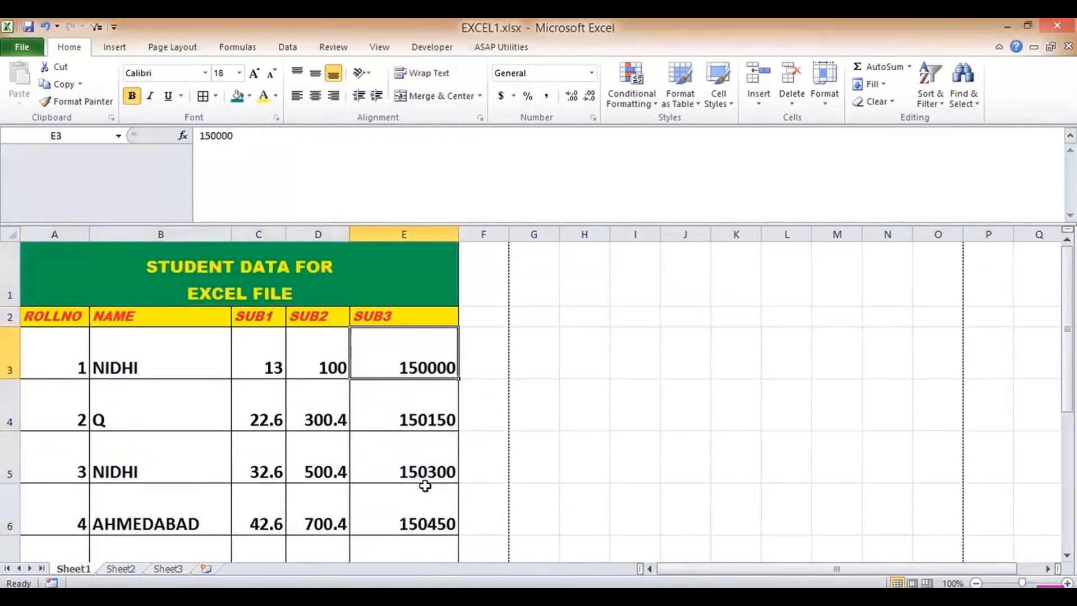
pyautogui.write('15000')
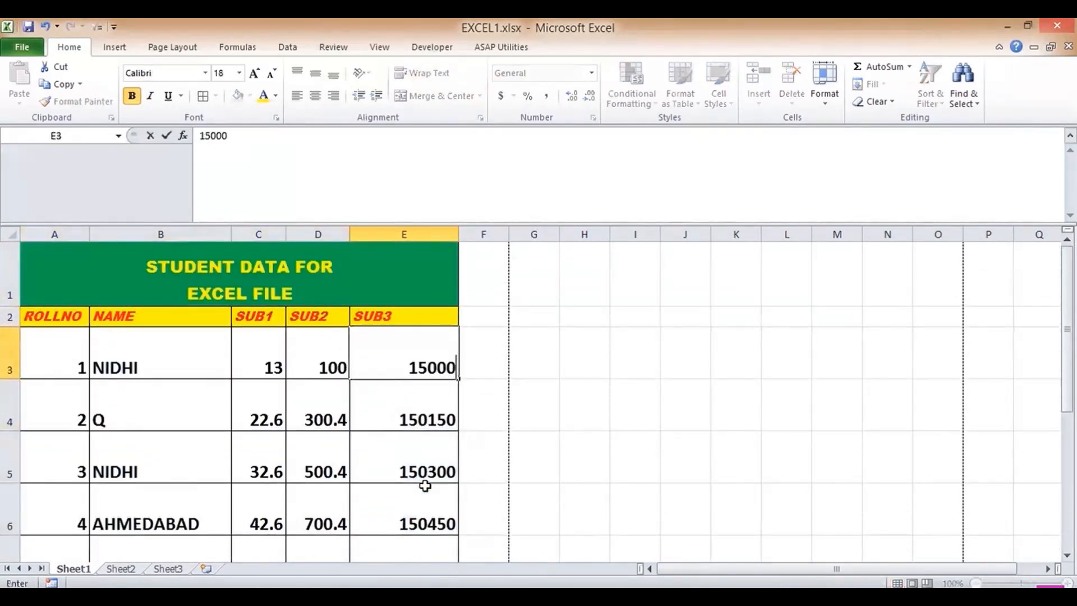
pyautogui.press('Return')
pyautogui.moveTo(426, 361); pyautogui.dragTo(440, 494)
# - Apply Comma Style to the SUB3 values E3:E12 and move down to cell E13
pyautogui.click(546, 96)
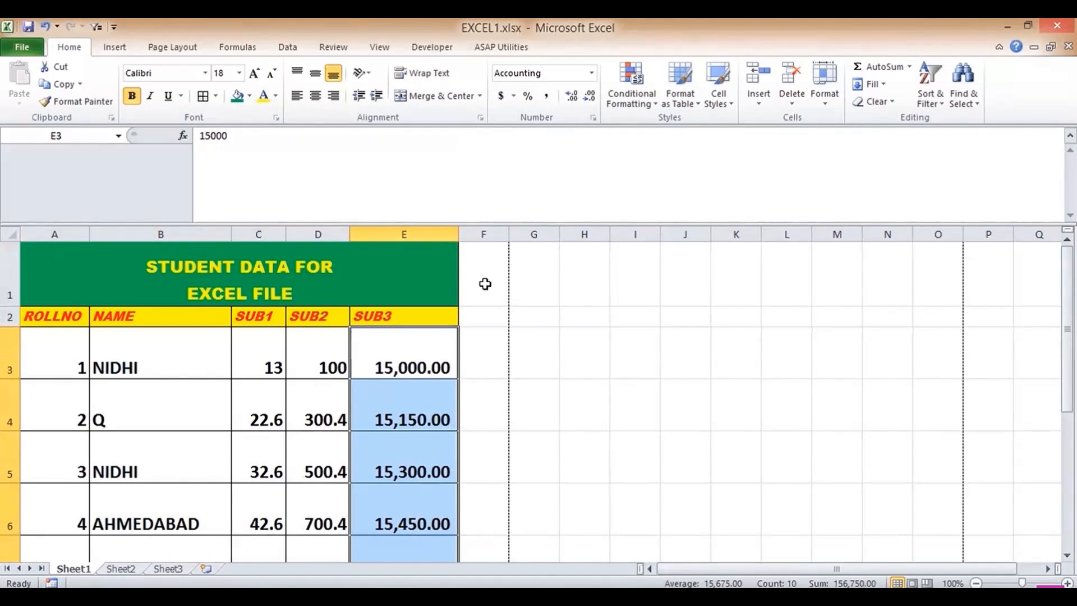
pyautogui.click(437, 356)
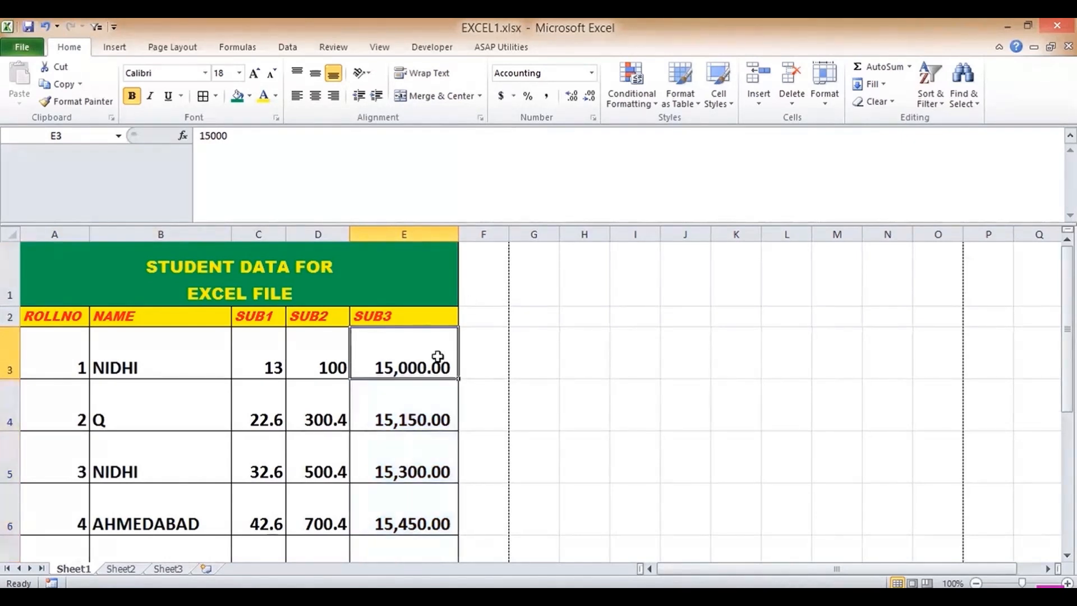
pyautogui.press('Down')
pyautogui.press('Down')
pyautogui.press('Down')
pyautogui.press('Down')
pyautogui.press('Down')
pyautogui.press('Down')
pyautogui.press('Down')
pyautogui.press('Down')
pyautogui.press('Down')
pyautogui.press('Down')
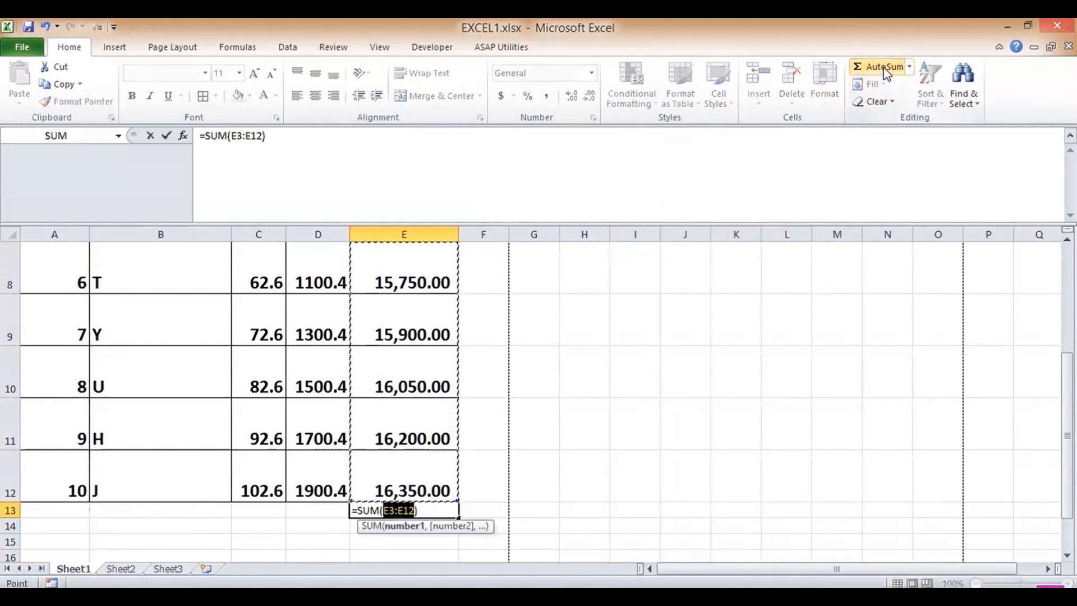
# - Confirm the SUB3 total in E13 and AutoSum SUB2 (10004) in D13 and SUB1 (576) in C13
pyautogui.press('Return')
pyautogui.press('Up')
pyautogui.press('Left')
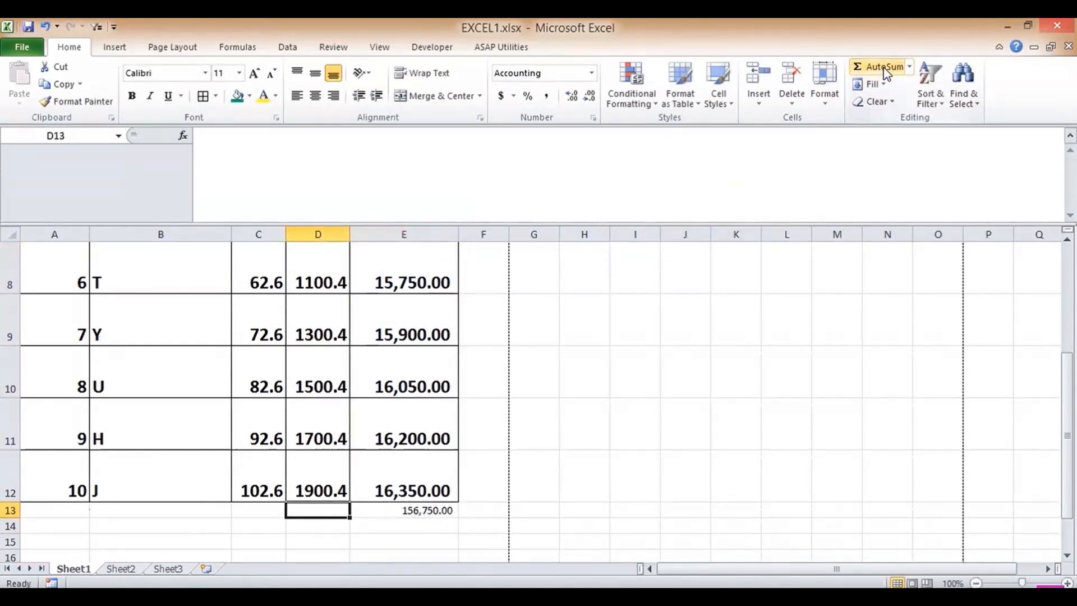
pyautogui.click(885, 67)
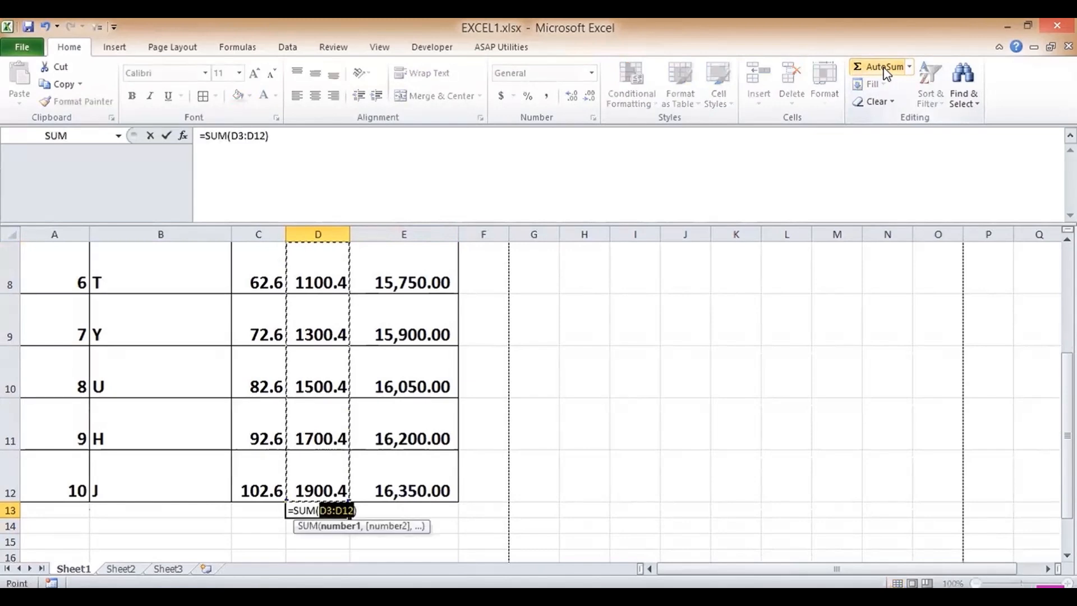
pyautogui.press('Return')
pyautogui.press('Up')
pyautogui.press('Left')
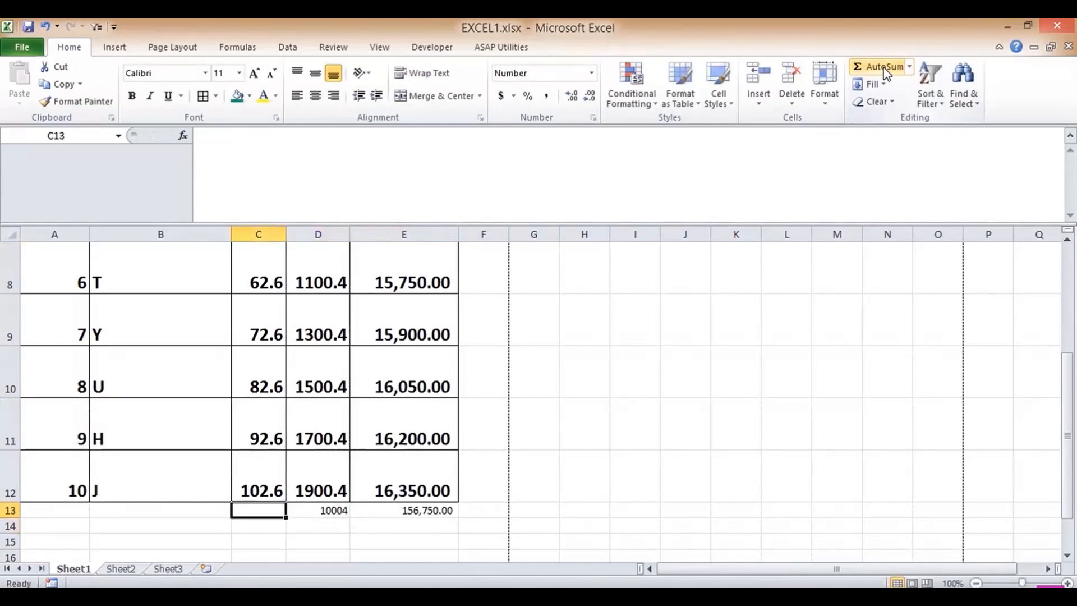
pyautogui.click(885, 67)
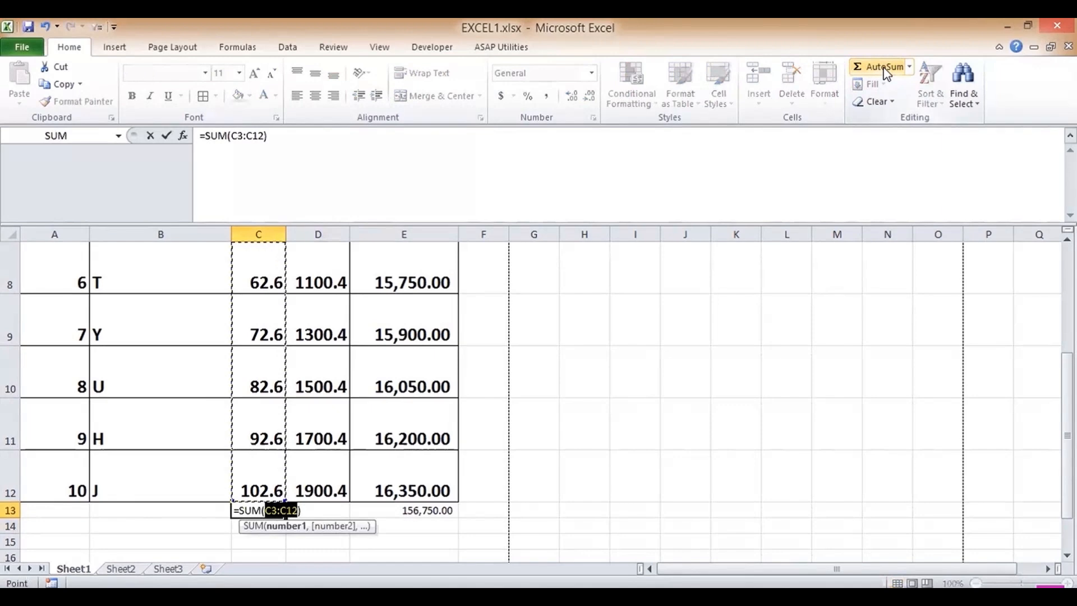
pyautogui.press('Return')
pyautogui.press('Up')
pyautogui.press('Up')
pyautogui.press('Up')
pyautogui.press('Up')
pyautogui.press('Up')
pyautogui.press('Up')
pyautogui.press('Up')
pyautogui.press('Up')
pyautogui.press('Up')
pyautogui.press('Up')
pyautogui.press('Up')
pyautogui.press('Up')
pyautogui.press('Up')
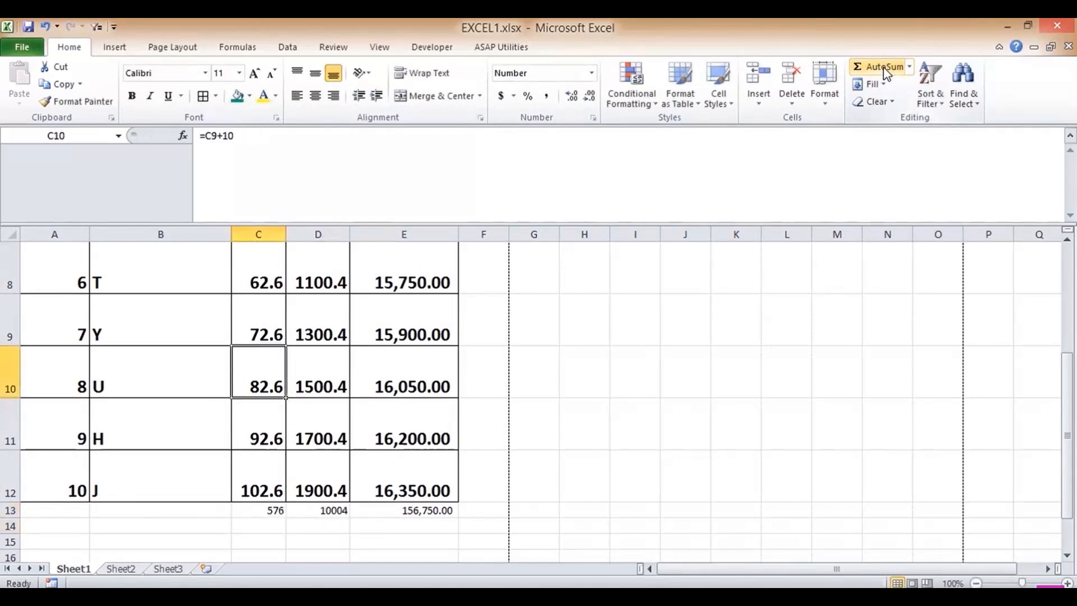
pyautogui.press('Down')
pyautogui.press('Down')
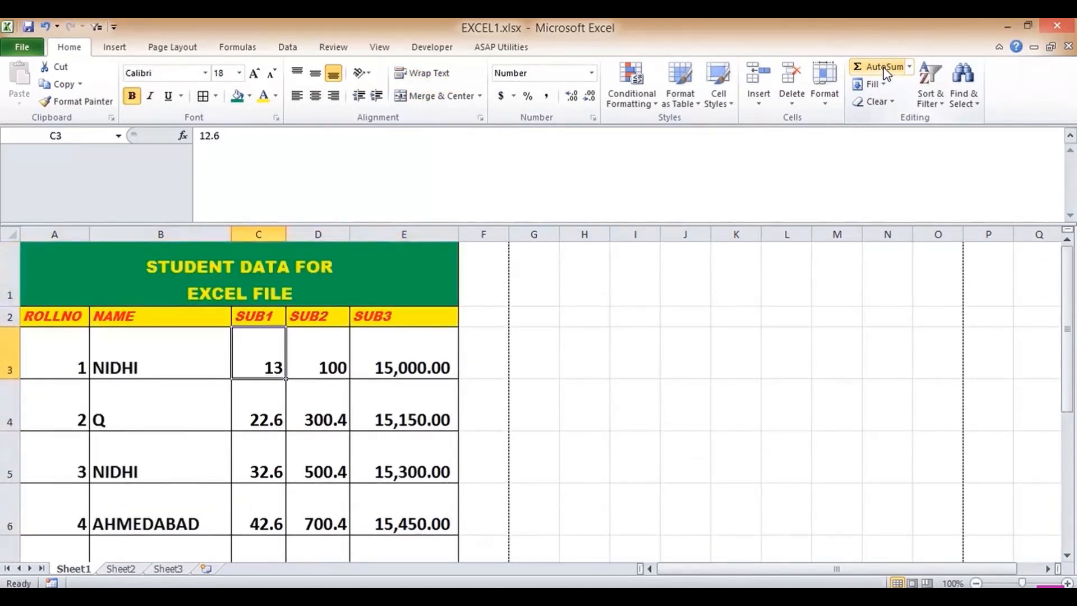
# - Copy cell C12's bold formatting onto the row 13 totals C13:E13 with Format Painter
pyautogui.moveTo(412, 359); pyautogui.dragTo(423, 483)
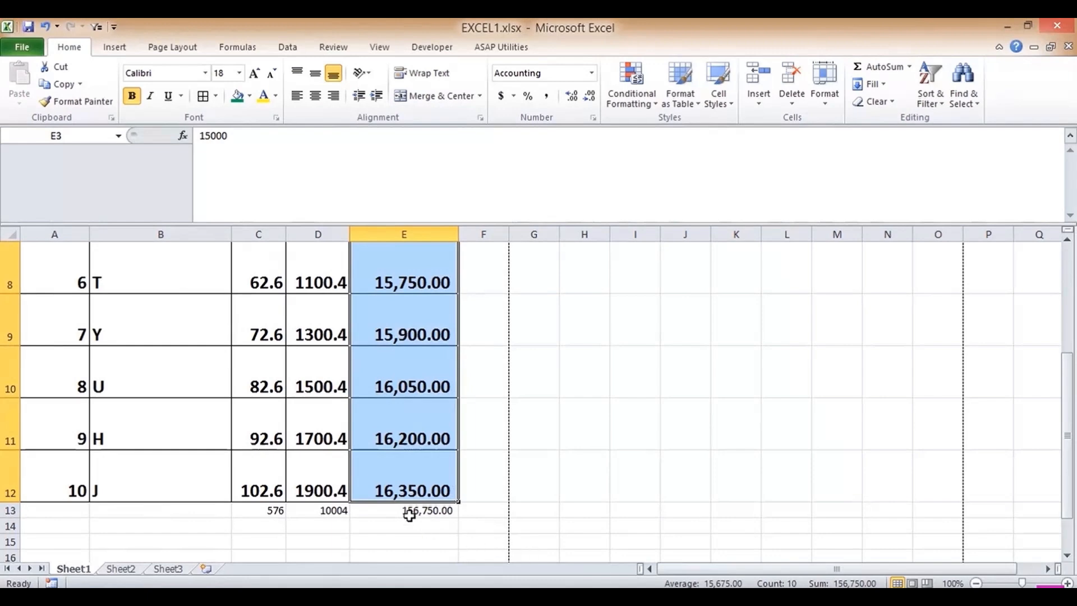
pyautogui.moveTo(320, 483); pyautogui.dragTo(311, 347)
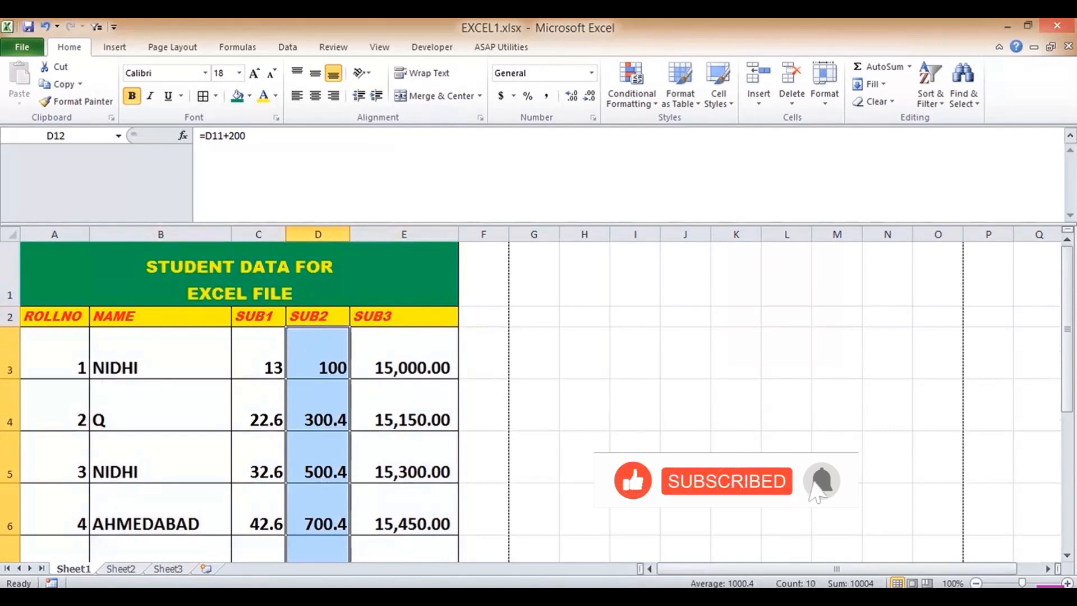
pyautogui.moveTo(1068, 310); pyautogui.dragTo(1068, 437)
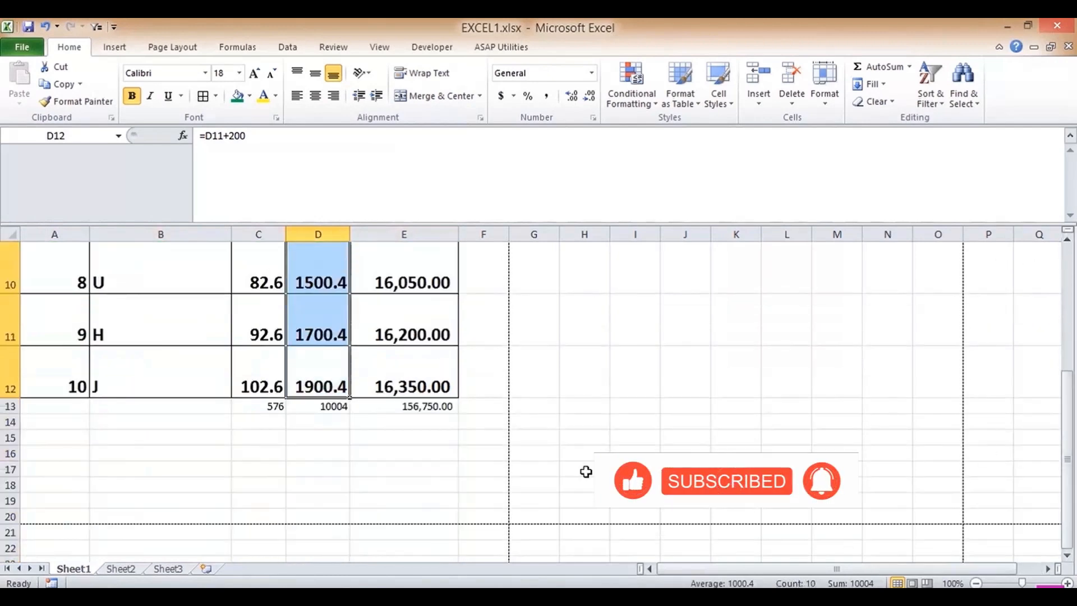
pyautogui.click(265, 371)
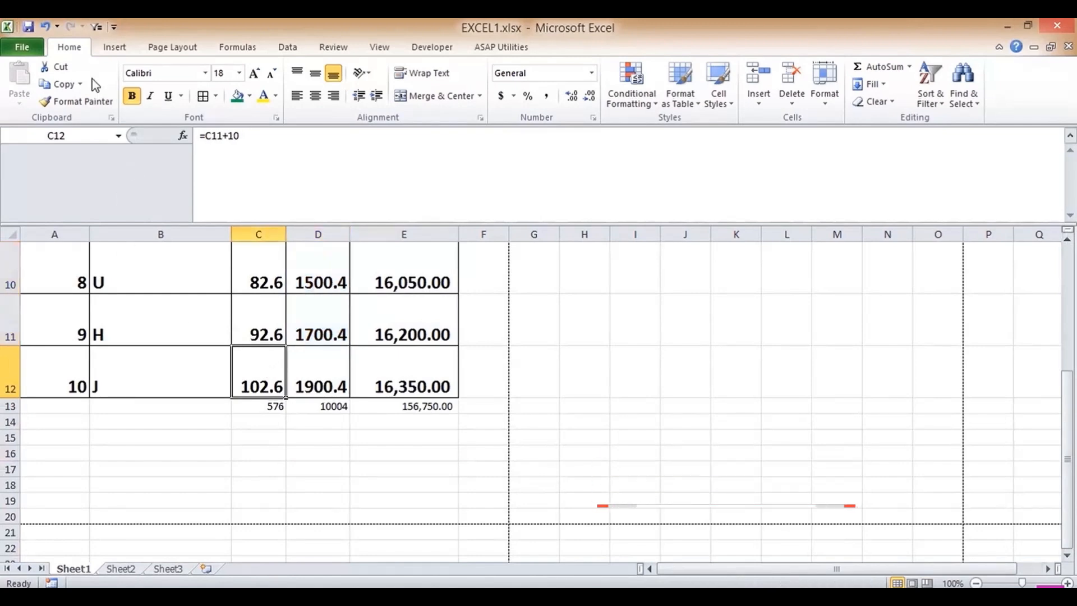
pyautogui.click(104, 101)
pyautogui.moveTo(275, 406); pyautogui.dragTo(397, 406)
pyautogui.click(167, 427)
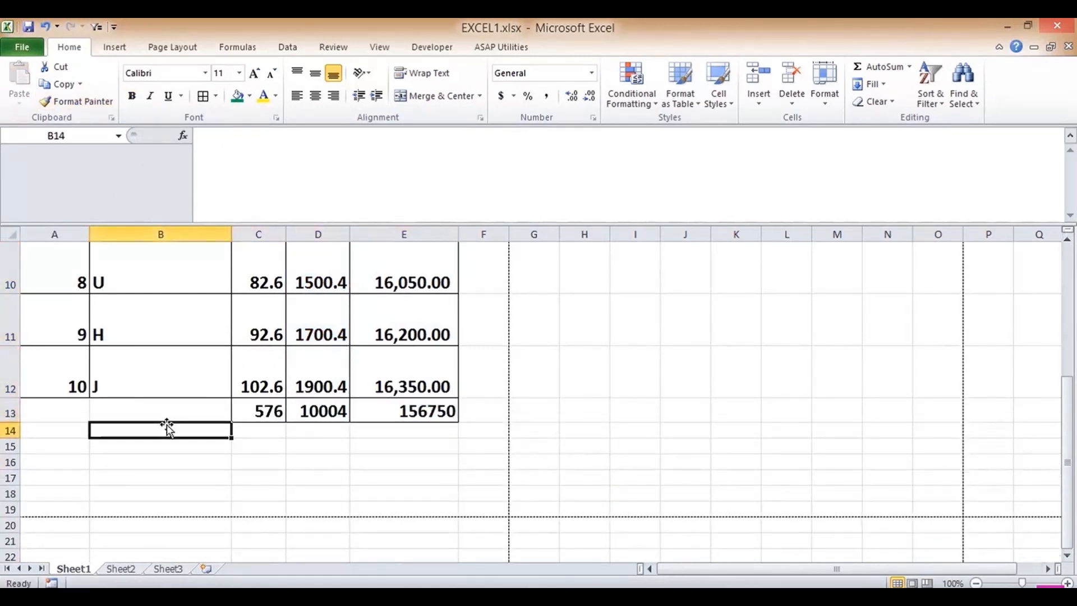
# - Label cell B13 as TOTAL
pyautogui.press('Up')
pyautogui.write('TO')
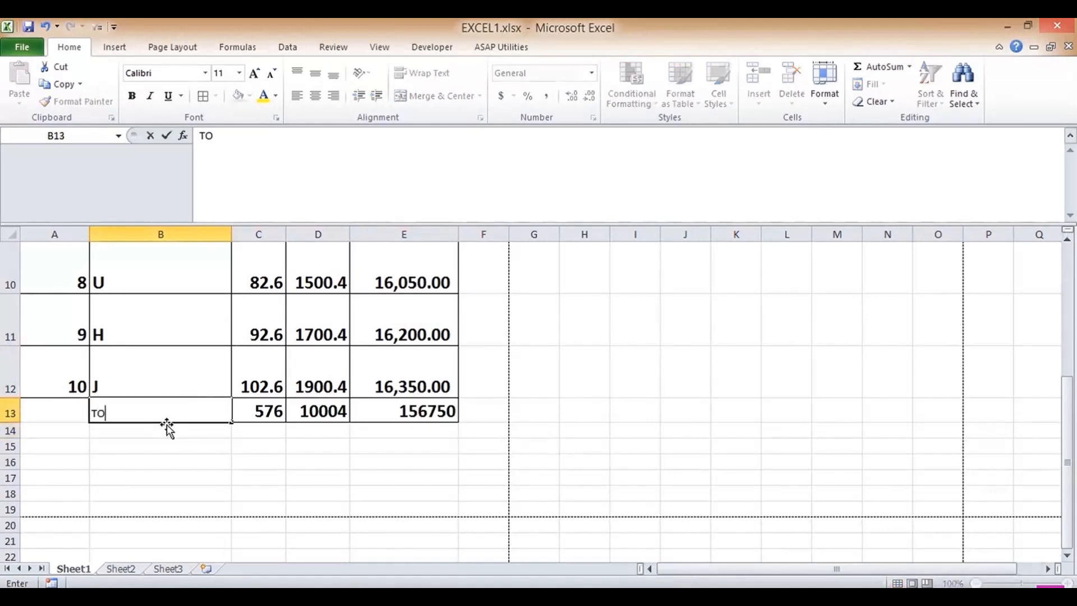
pyautogui.press('Return')
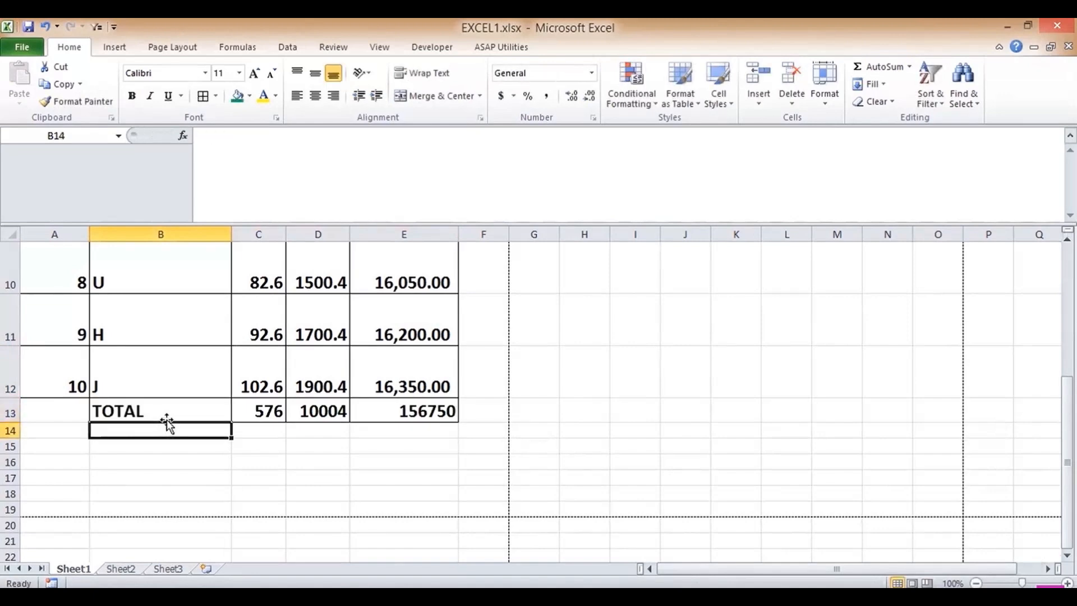
pyautogui.click(163, 402)
pyautogui.press('Up')
pyautogui.press('Up')
pyautogui.press('Up')
pyautogui.press('Up')
pyautogui.press('Up')
pyautogui.press('Up')
pyautogui.press('Up')
pyautogui.press('Up')
pyautogui.press('Up')
pyautogui.press('Up')
pyautogui.press('Up')
pyautogui.press('Up')
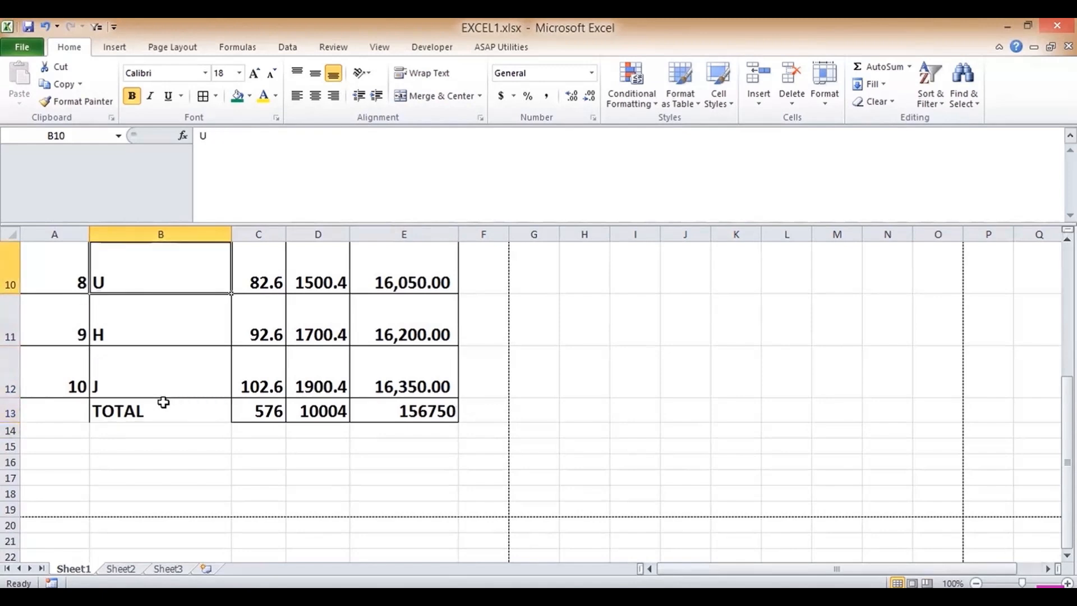
pyautogui.hotkey('ctrl', 'p')
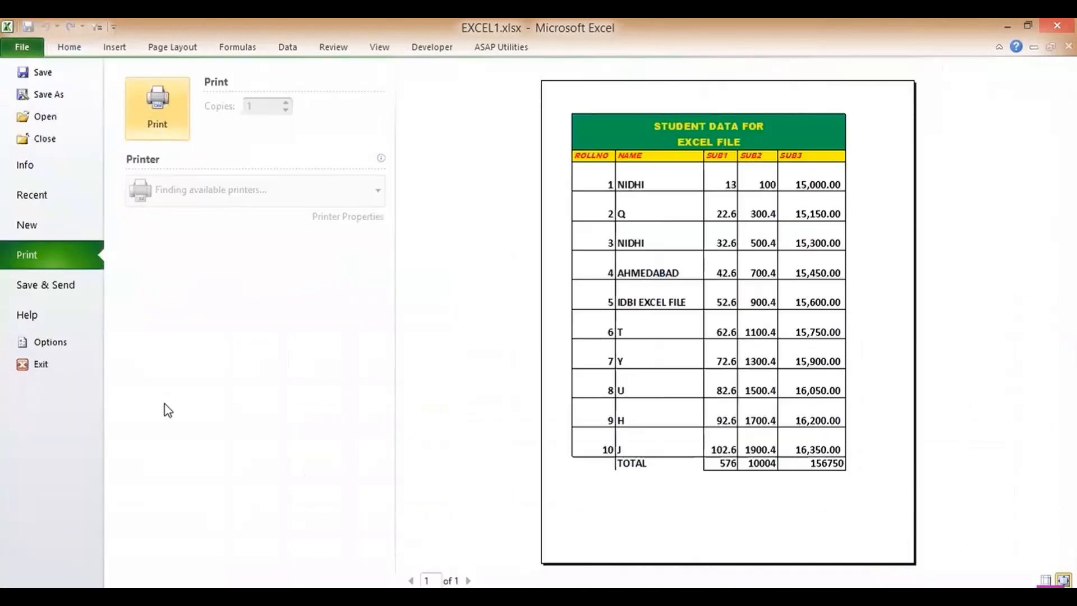
pyautogui.click(66, 48)
pyautogui.click(21, 49)
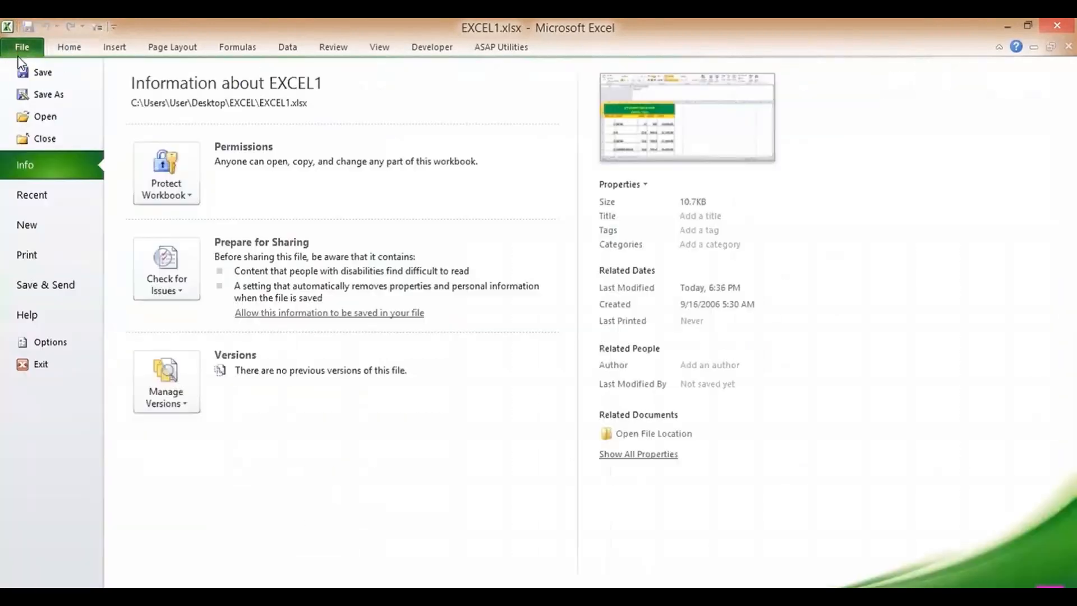
pyautogui.click(31, 253)
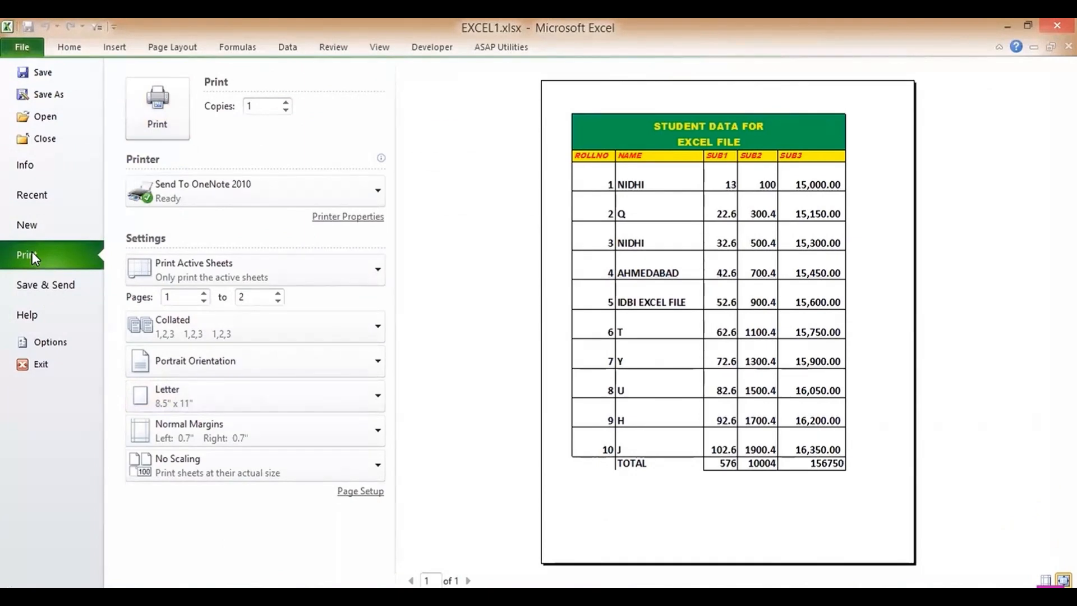
pyautogui.click(66, 49)
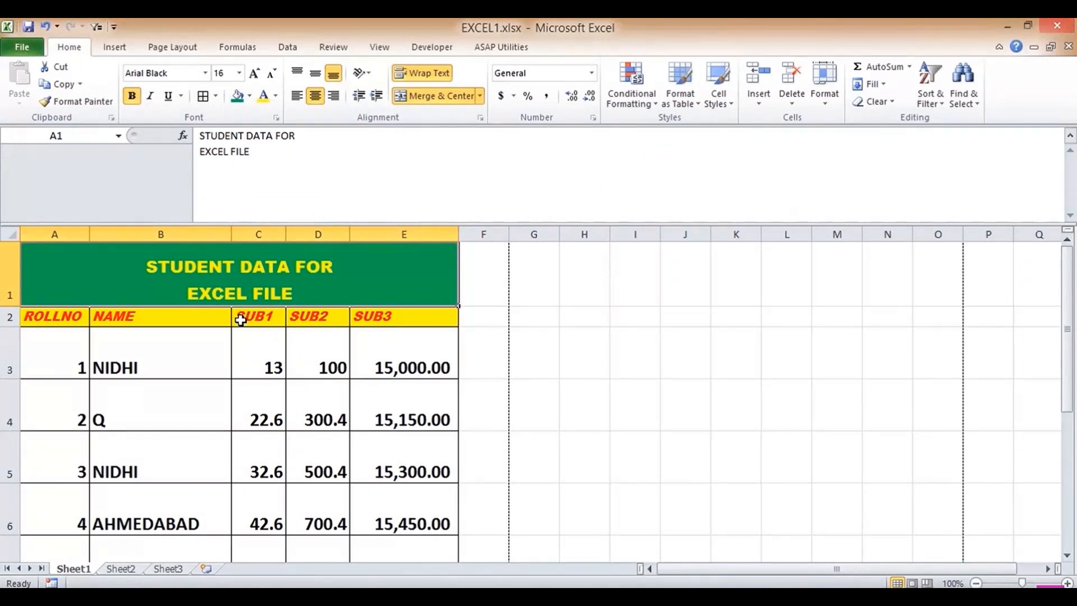
# - Clear the formats from header row A2:E2 and give it yellow text on a blue fill
pyautogui.moveTo(55, 312); pyautogui.dragTo(366, 311)
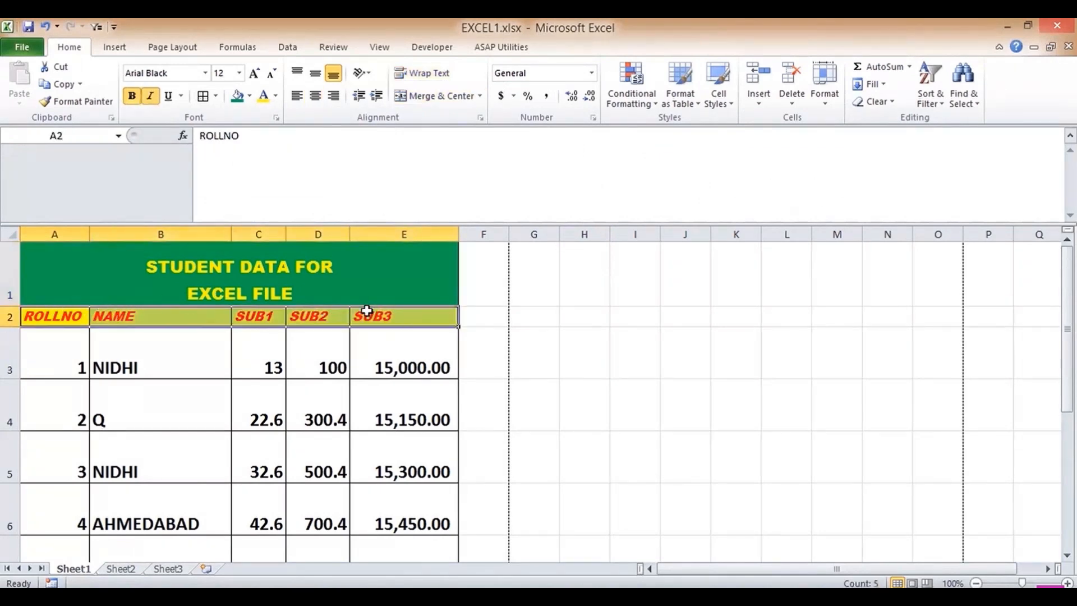
pyautogui.click(875, 102)
pyautogui.click(834, 137)
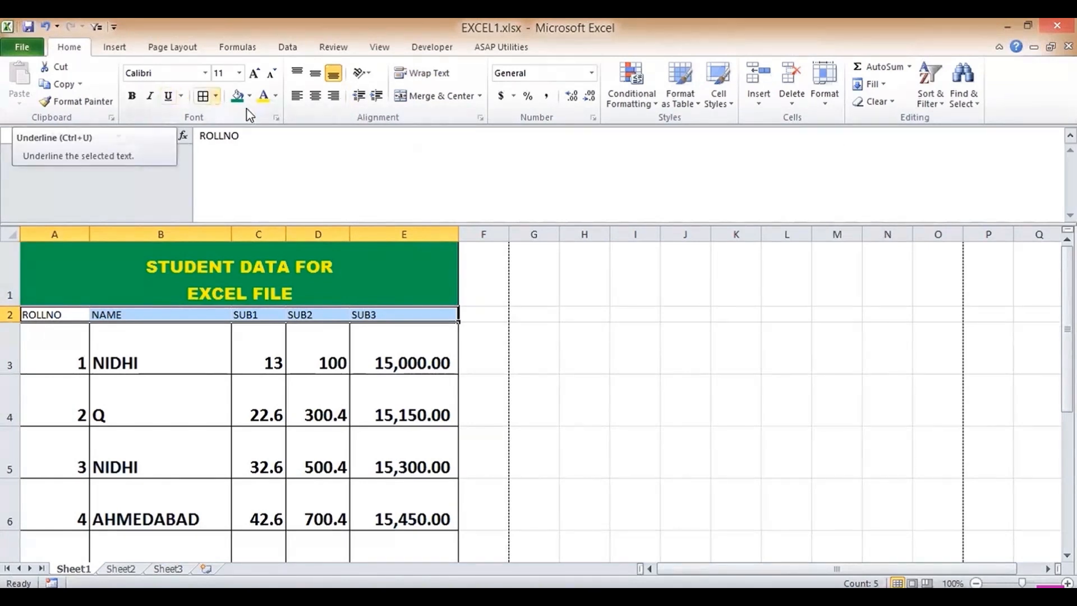
pyautogui.click(262, 99)
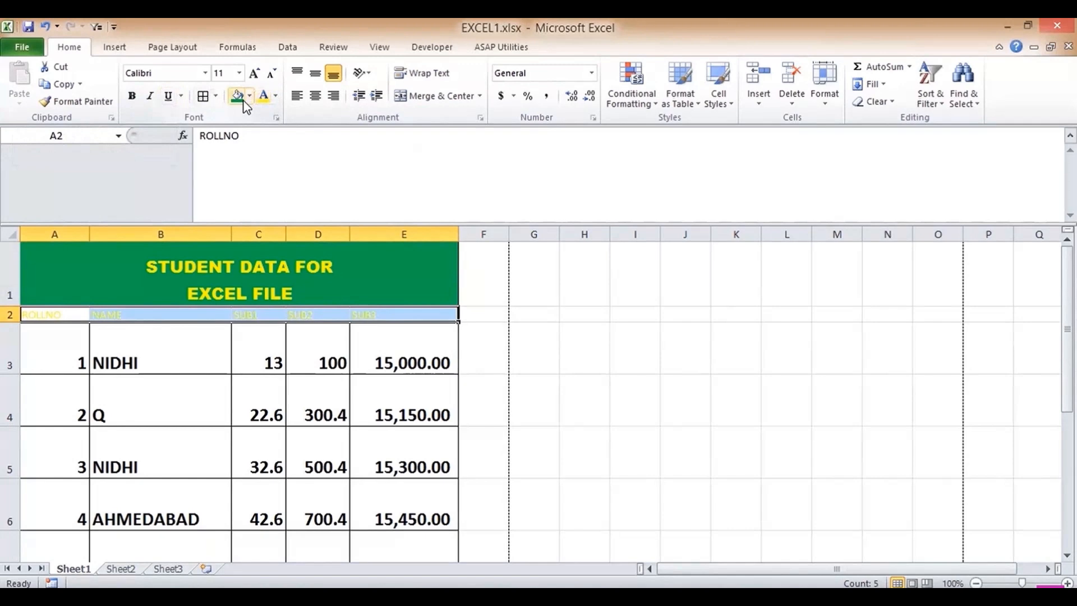
pyautogui.click(243, 101)
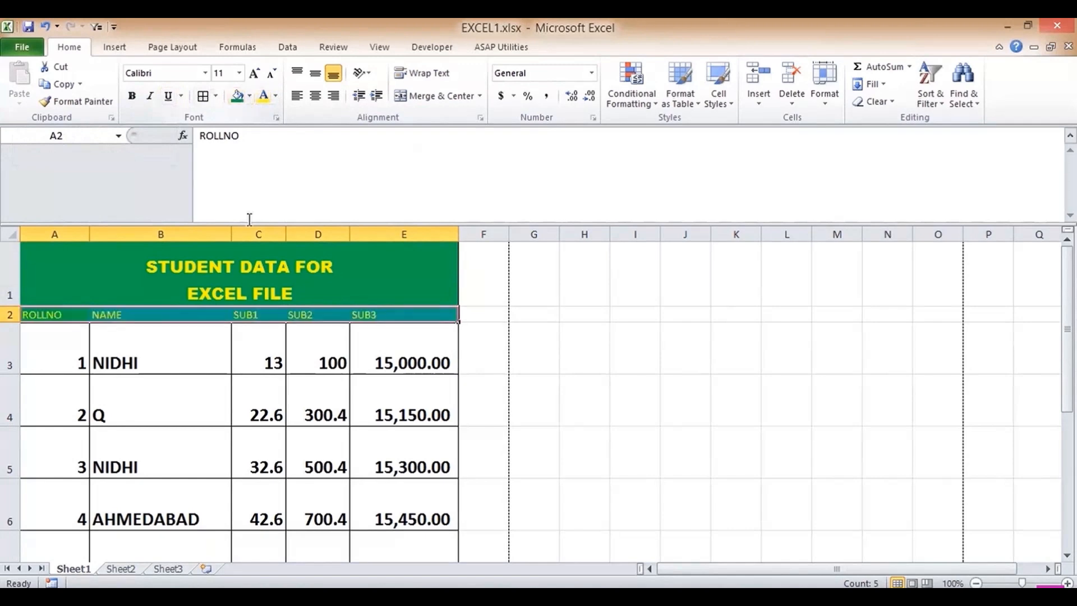
pyautogui.click(250, 96)
pyautogui.click(219, 211)
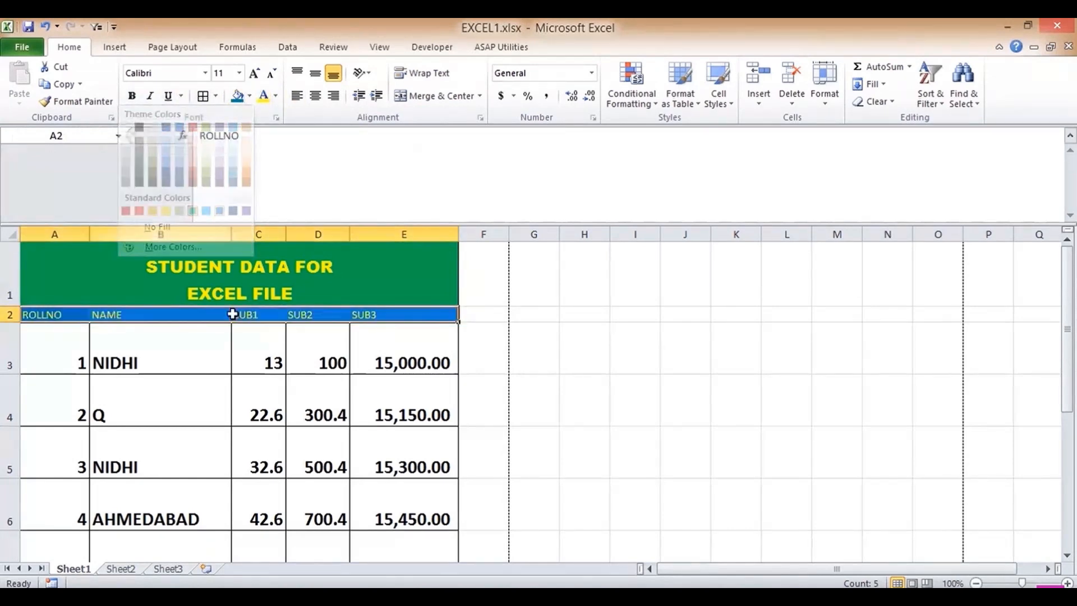
# - Paint B3's bold large format onto A2:E2, then reapply the blue fill and yellow font
pyautogui.click(119, 356)
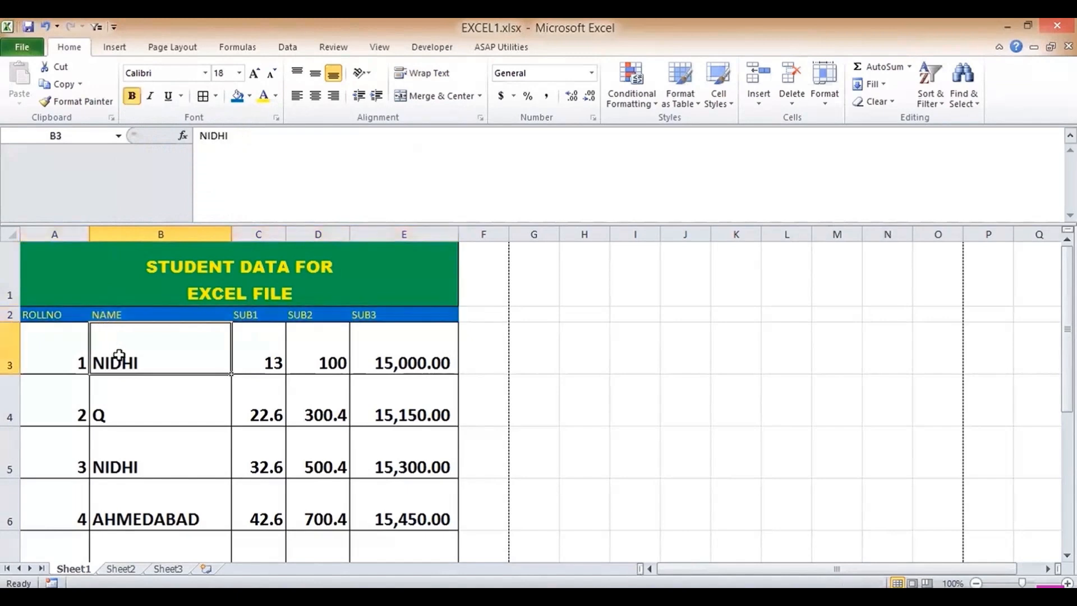
pyautogui.click(53, 101)
pyautogui.click(68, 310)
pyautogui.moveTo(68, 308)
pyautogui.mouseDown()
pyautogui.moveTo(188, 293)
pyautogui.moveTo(377, 319)
pyautogui.mouseUp()
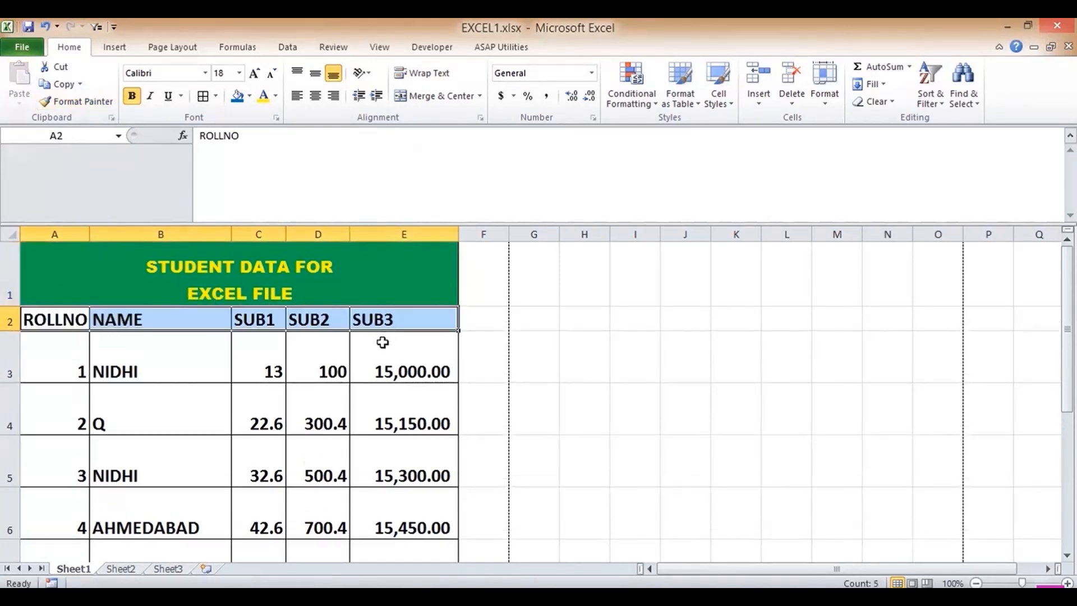
pyautogui.click(237, 95)
pyautogui.click(263, 96)
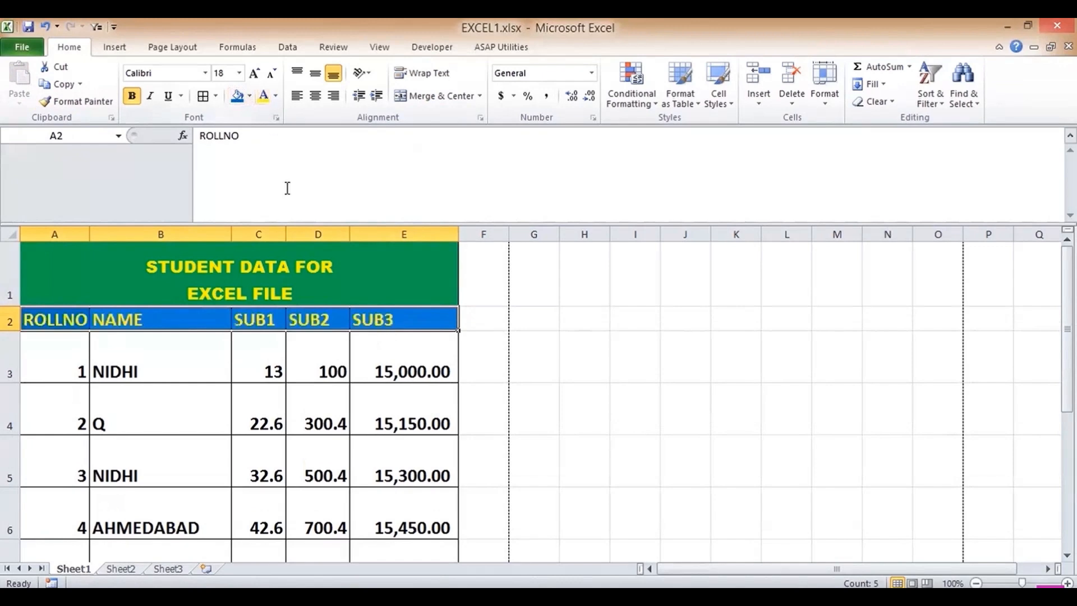
# - Put a thick box border around the merged title cell and reselect the header cells
pyautogui.click(130, 362)
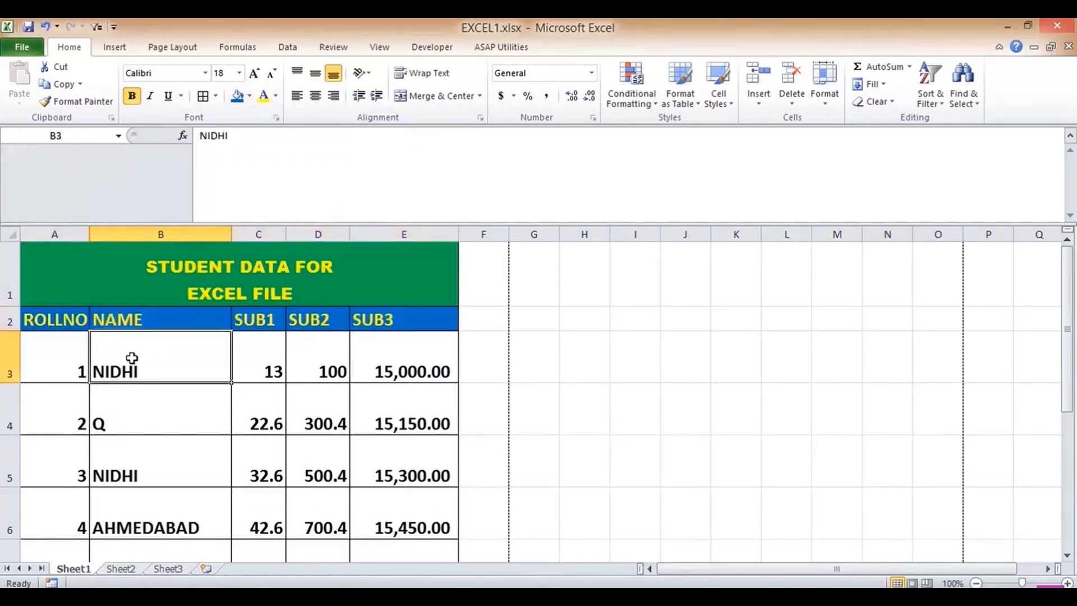
pyautogui.click(162, 275)
pyautogui.click(216, 96)
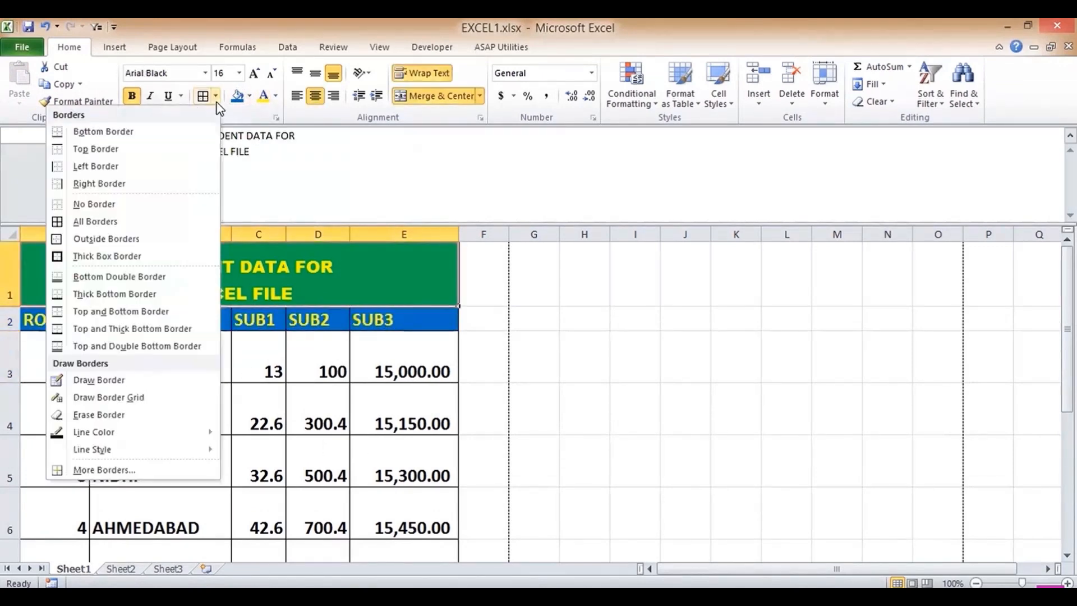
pyautogui.click(120, 248)
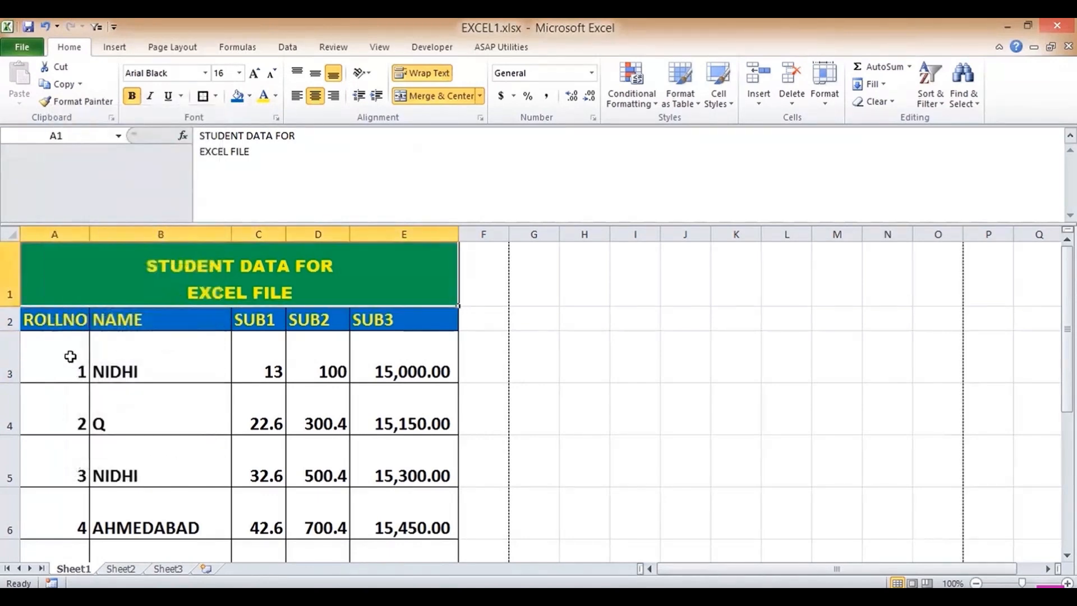
pyautogui.moveTo(101, 316); pyautogui.dragTo(365, 314)
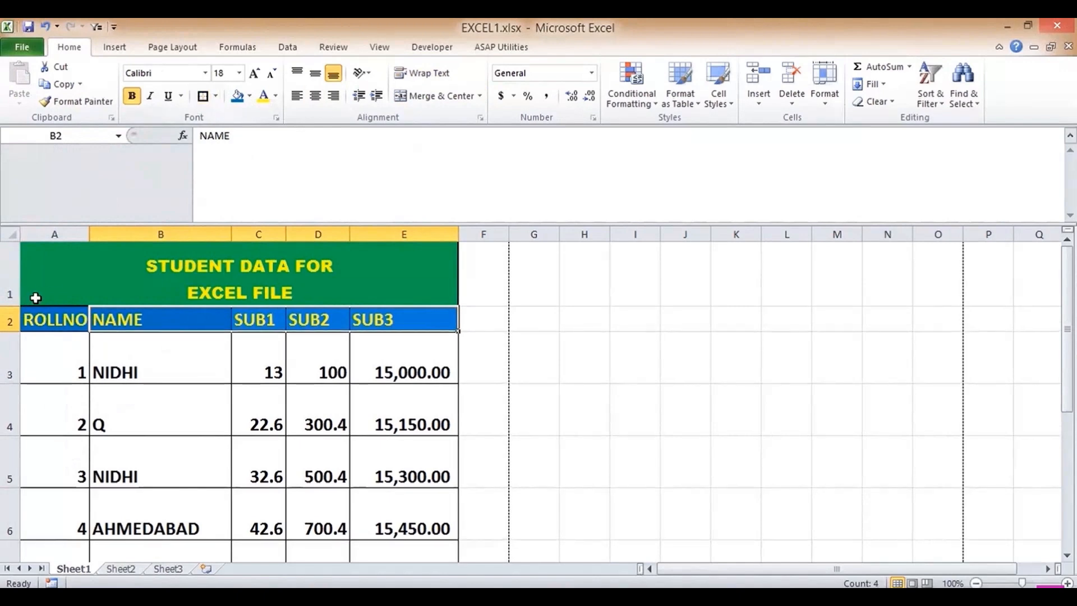
pyautogui.click(44, 317)
pyautogui.click(203, 96)
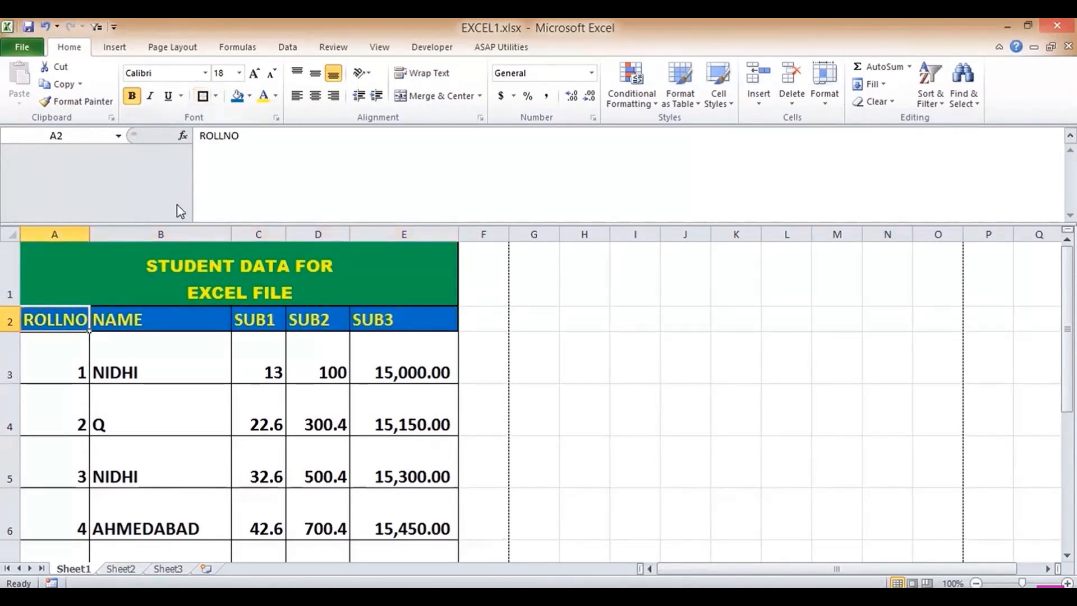
pyautogui.click(130, 343)
# - Centre the data in A3:E13 while left-aligning the student names in column B
pyautogui.moveTo(46, 370); pyautogui.dragTo(408, 528)
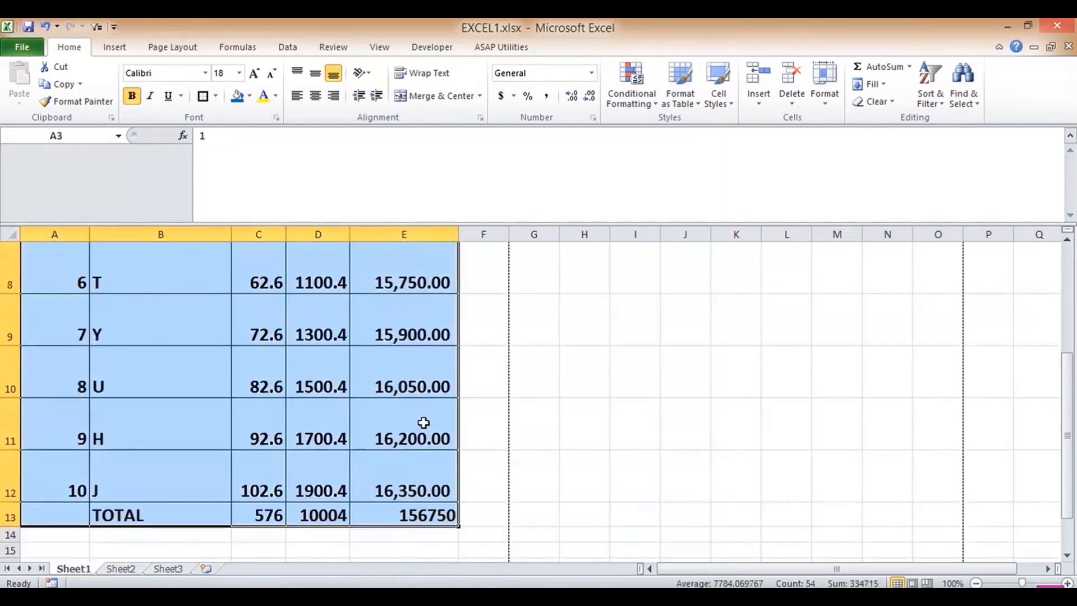
pyautogui.click(316, 97)
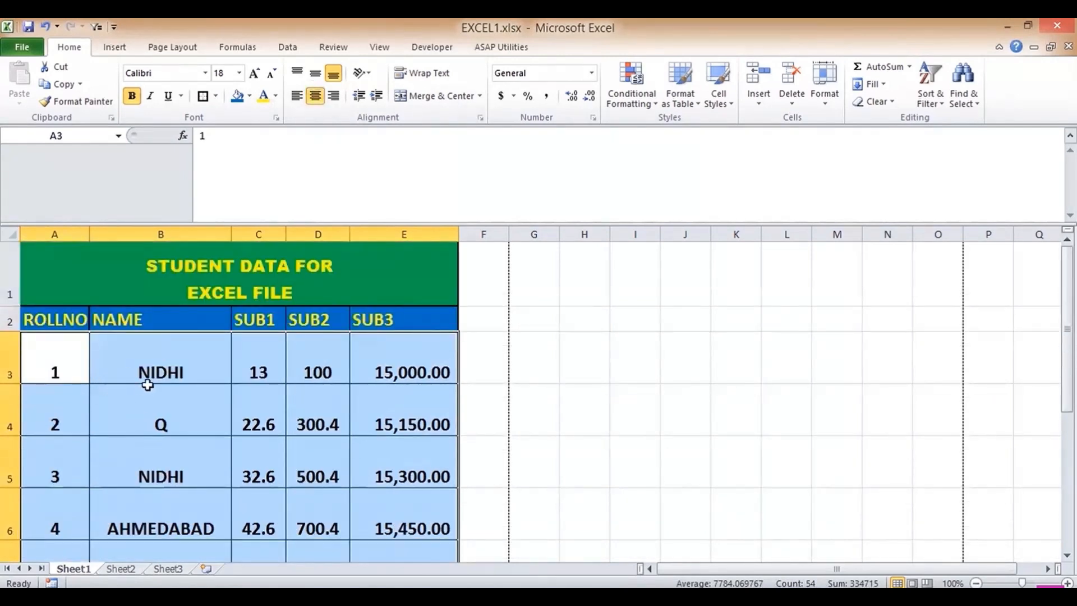
pyautogui.moveTo(140, 361); pyautogui.dragTo(145, 505)
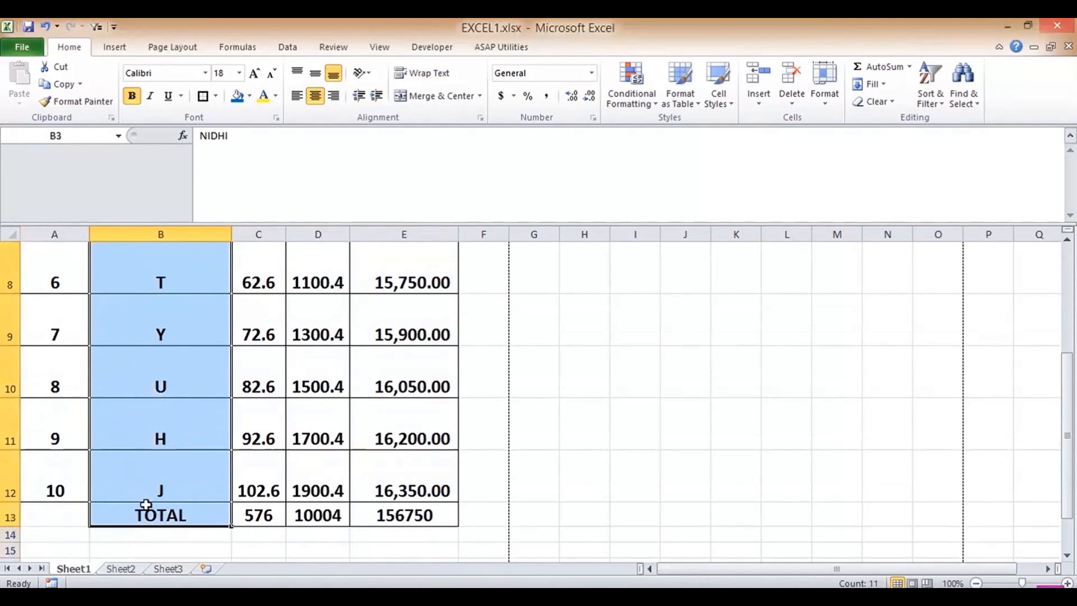
pyautogui.click(297, 96)
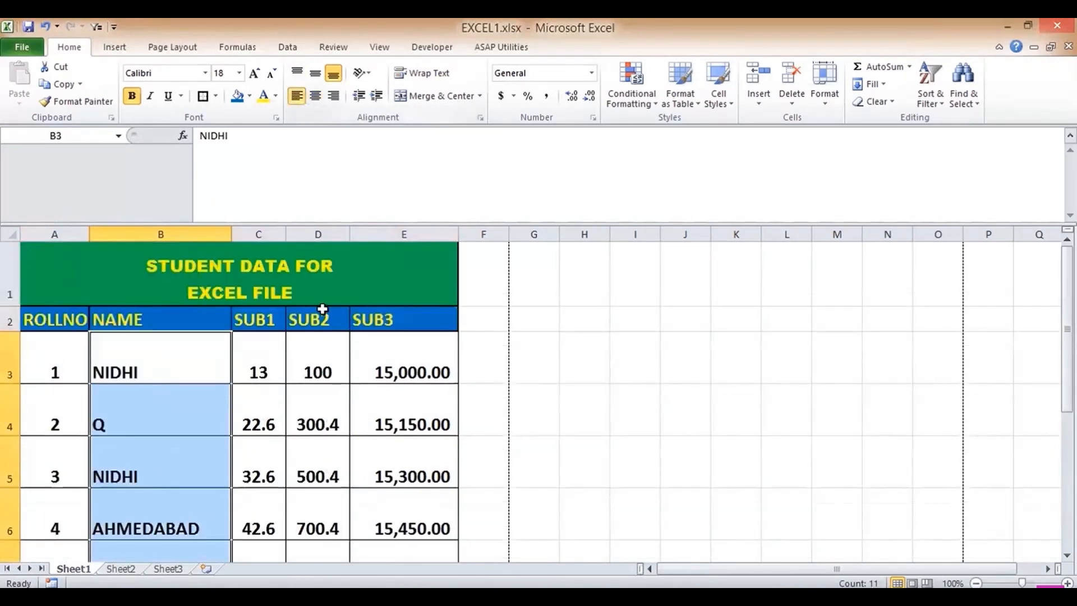
pyautogui.click(282, 370)
pyautogui.press('Down')
pyautogui.press('Down')
pyautogui.press('Down')
pyautogui.press('Down')
pyautogui.press('Down')
pyautogui.press('Down')
pyautogui.press('Down')
pyautogui.press('Down')
pyautogui.press('Down')
pyautogui.press('Down')
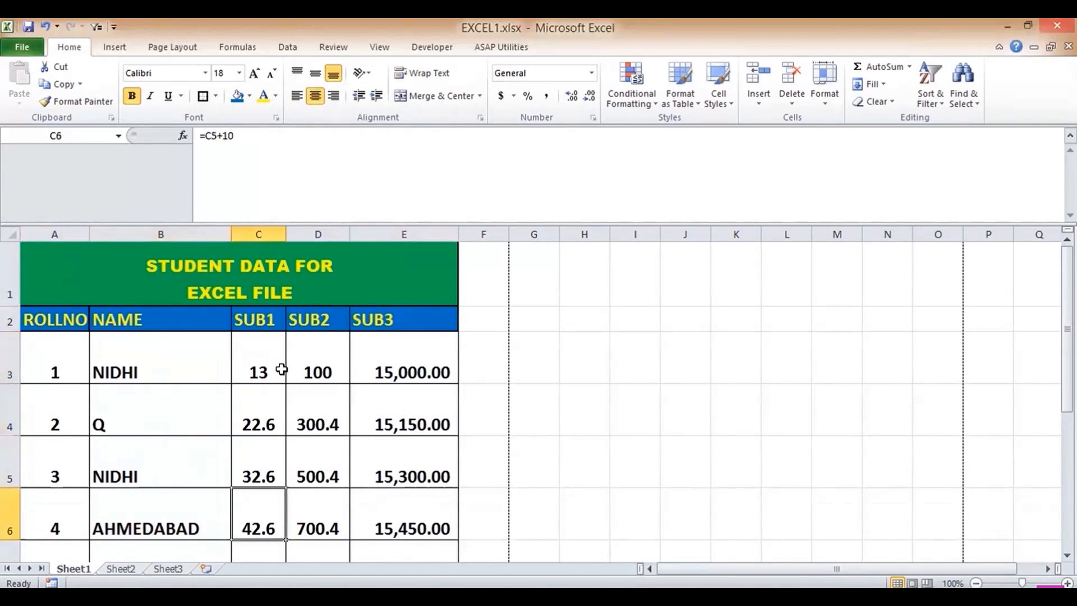
pyautogui.press('Down')
pyautogui.press('Up')
pyautogui.hotkey('ctrl', 'Home')
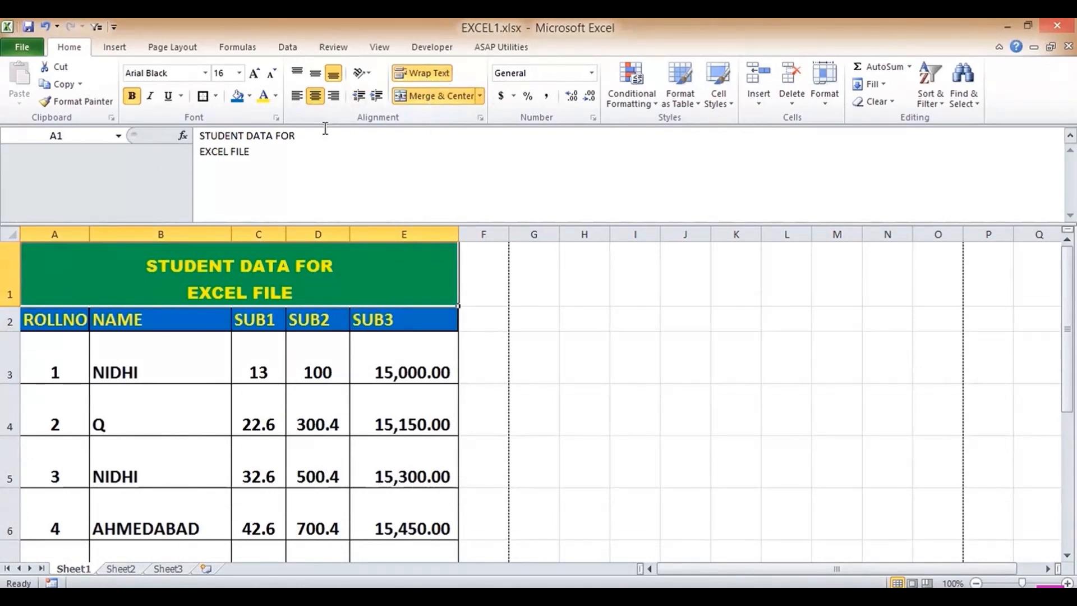
# - Encrypt the workbook with a password, then close Excel, saving the changes
pyautogui.click(24, 48)
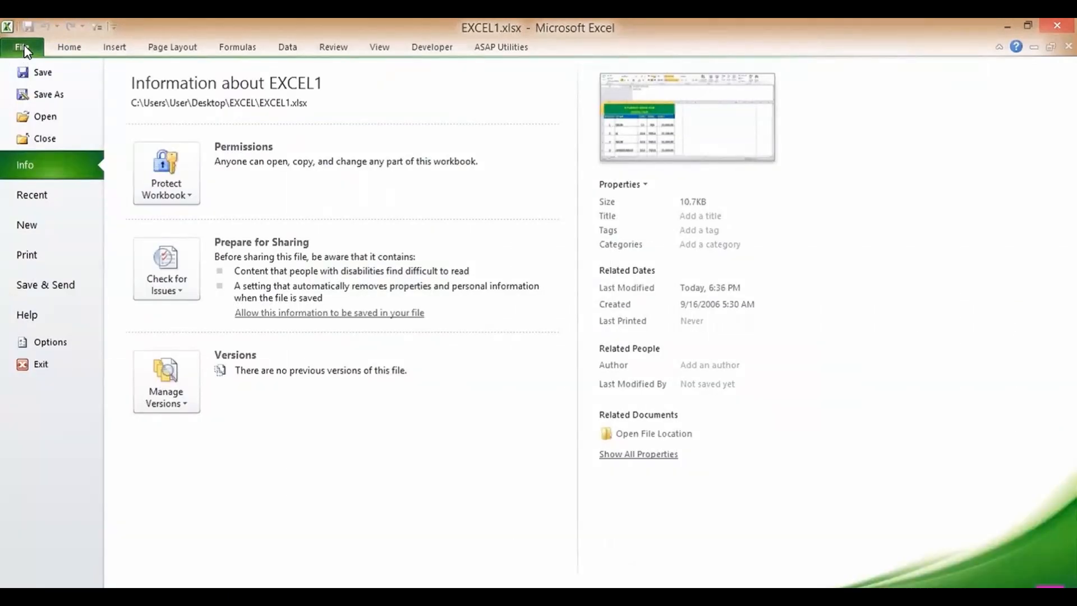
pyautogui.click(169, 181)
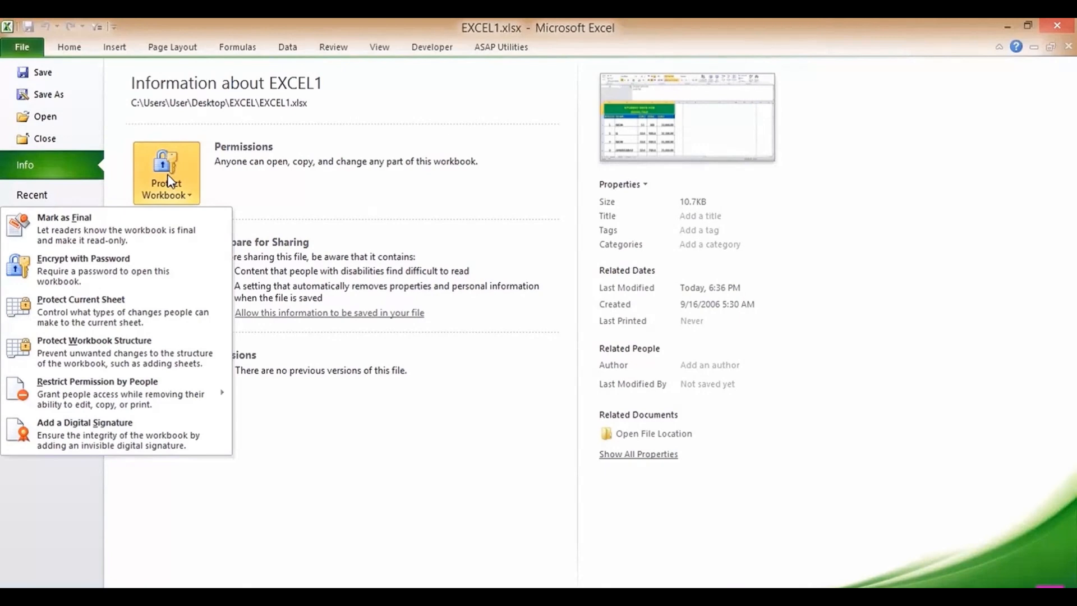
pyautogui.click(126, 265)
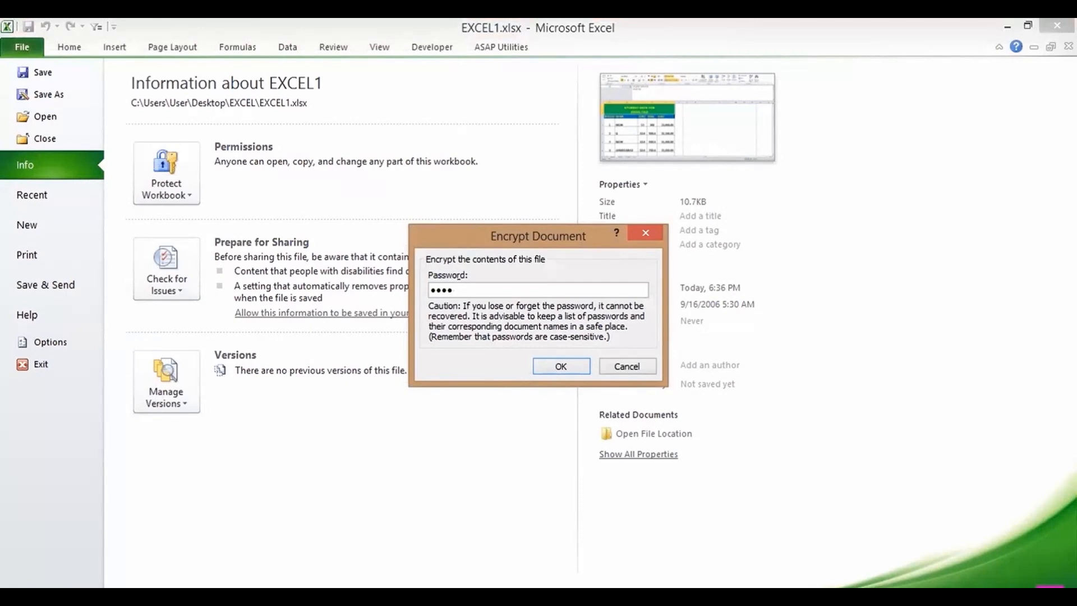
pyautogui.click(538, 368)
pyautogui.write('123')
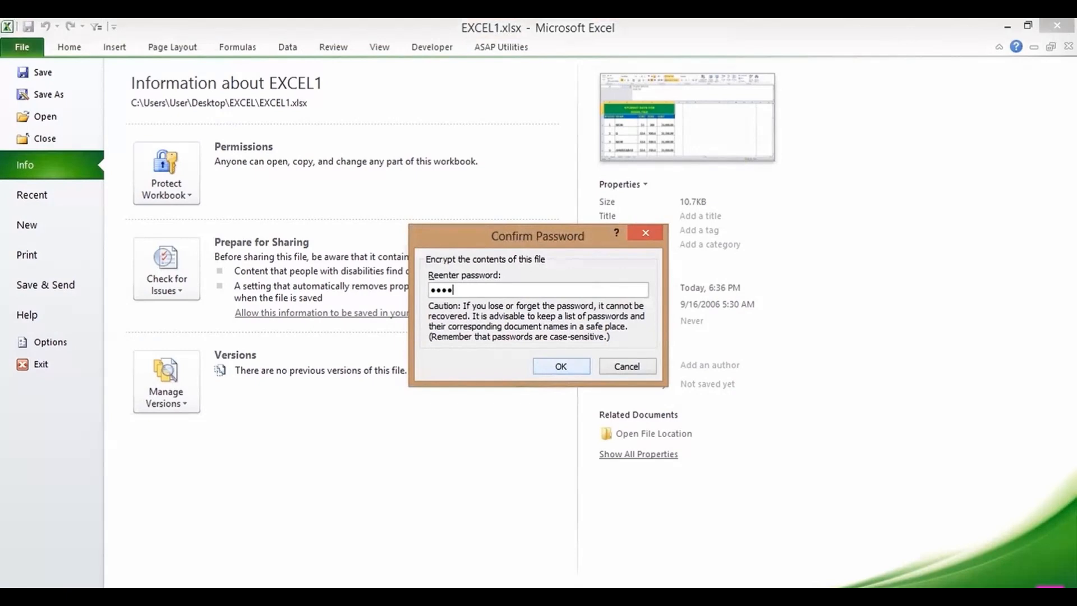
pyautogui.write('4')
pyautogui.click(553, 366)
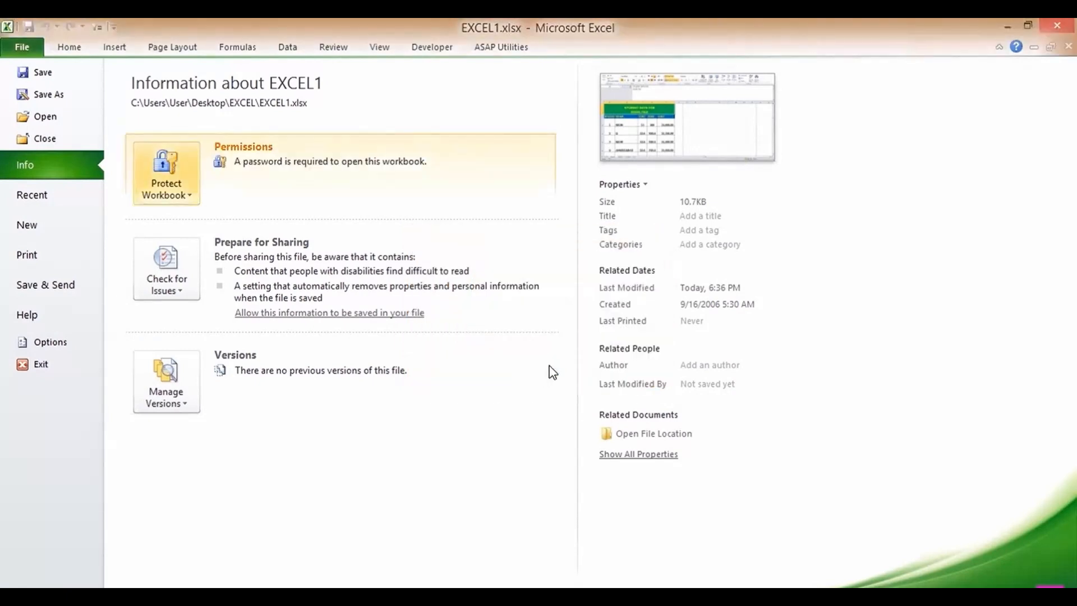
pyautogui.click(1057, 26)
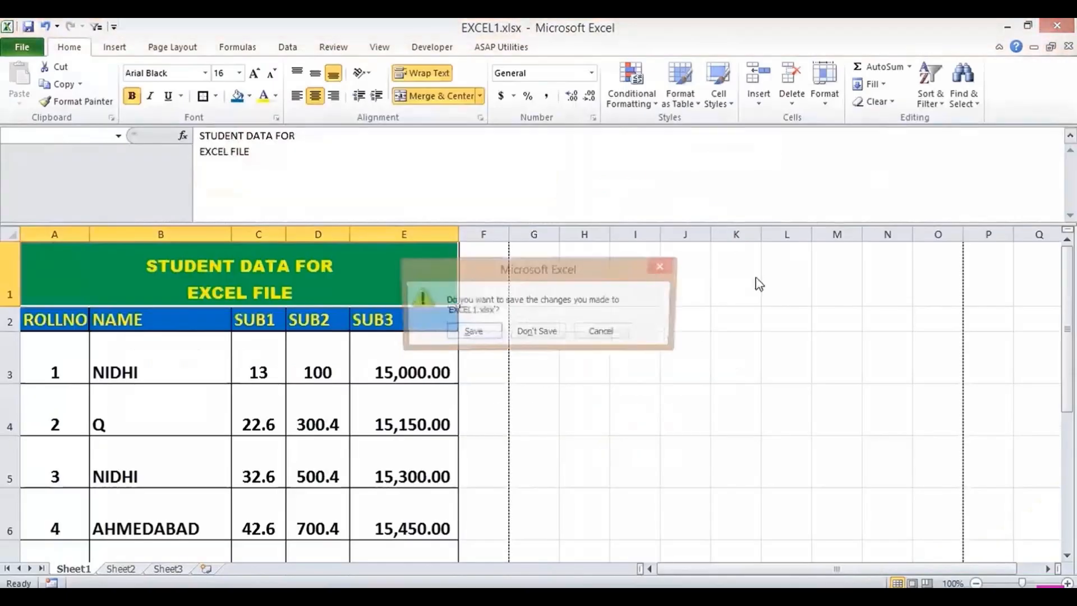
pyautogui.click(471, 333)
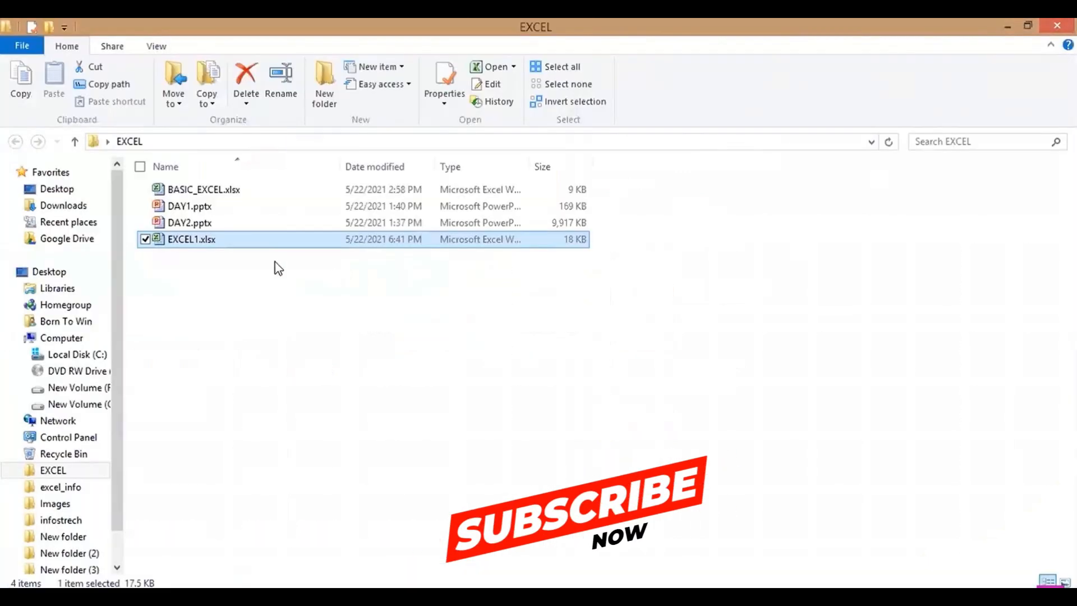
# - Open EXCEL1.xlsx with its password, maximize Excel, and close the Document Recovery pane
pyautogui.doubleClick(187, 242)
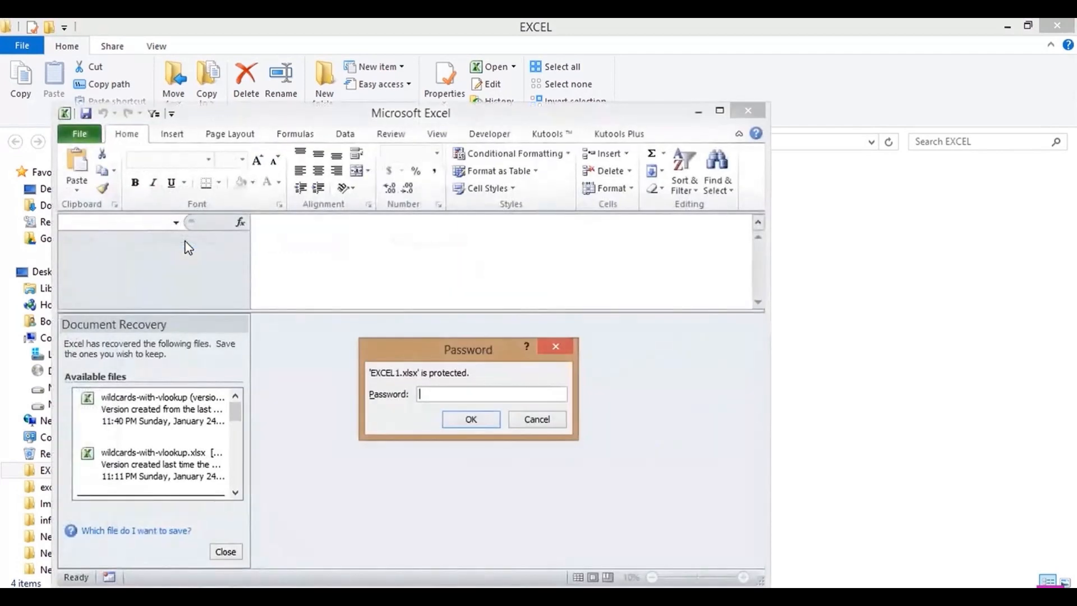
pyautogui.press('Return')
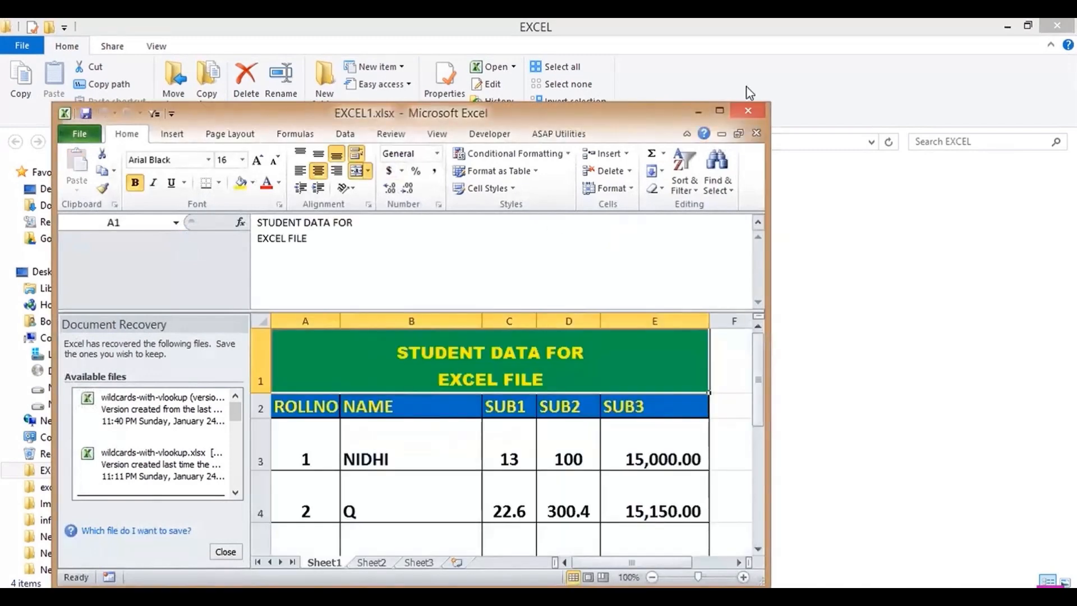
pyautogui.click(720, 111)
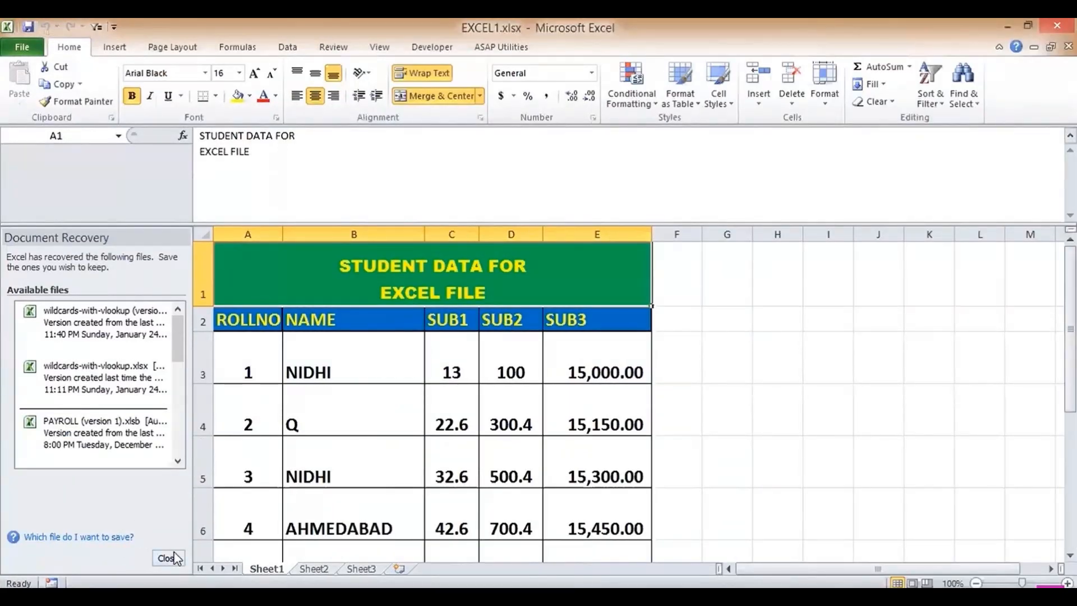
pyautogui.click(168, 557)
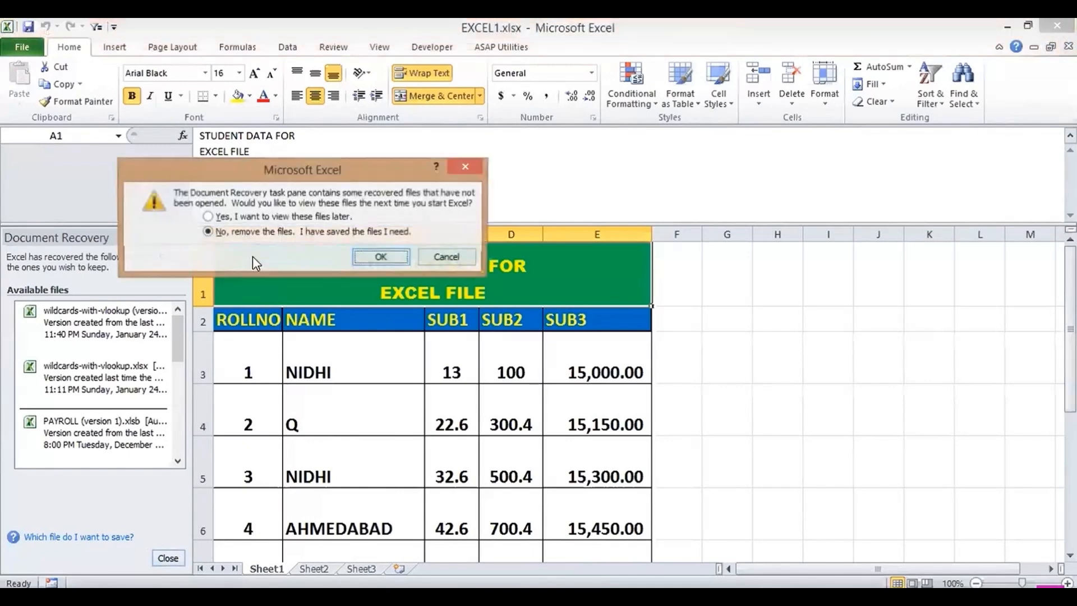
# - Dismiss the recovery prompt, check Protect Workbook options without changes, and show the New templates
pyautogui.click(392, 264)
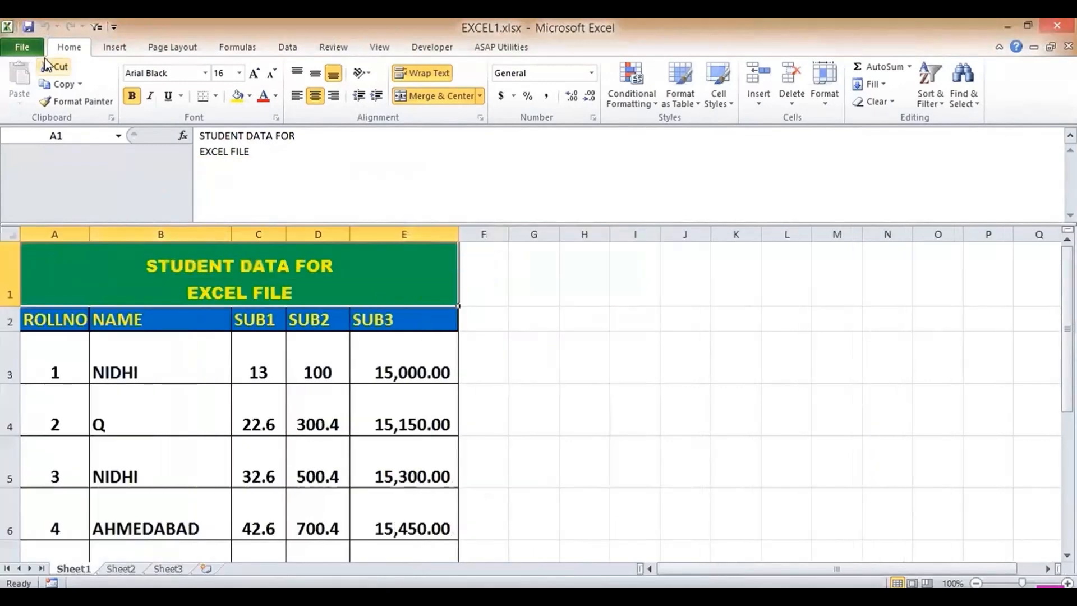
pyautogui.click(22, 47)
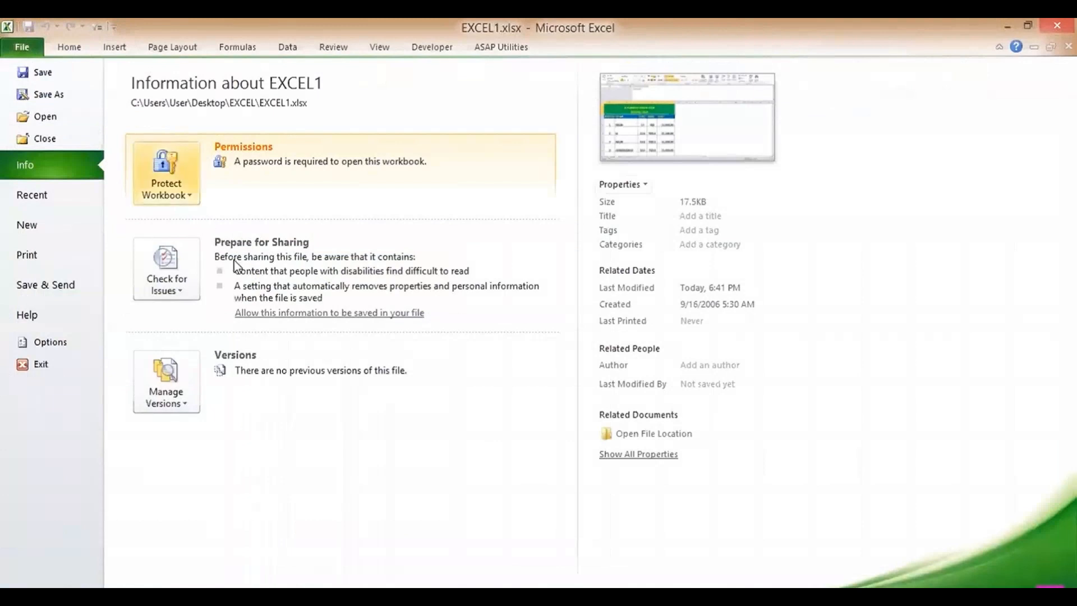
pyautogui.click(172, 182)
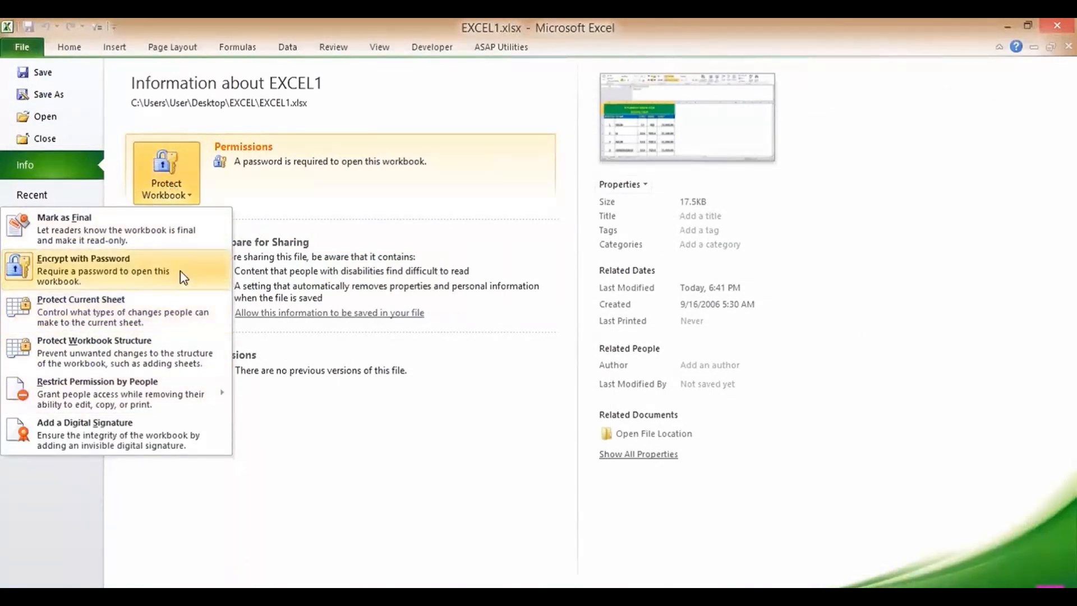
pyautogui.click(314, 459)
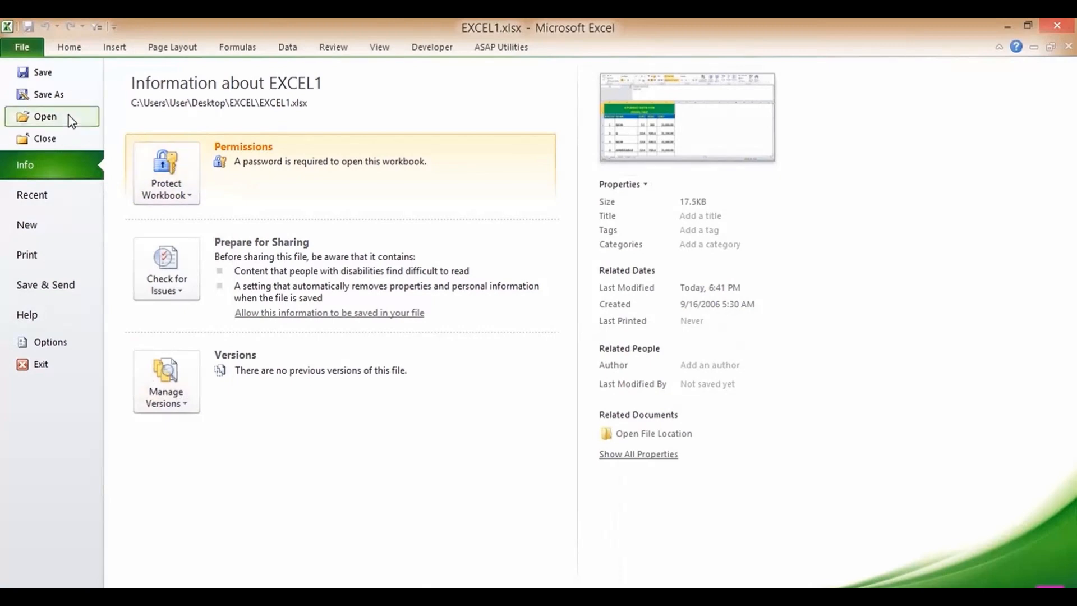
pyautogui.click(40, 199)
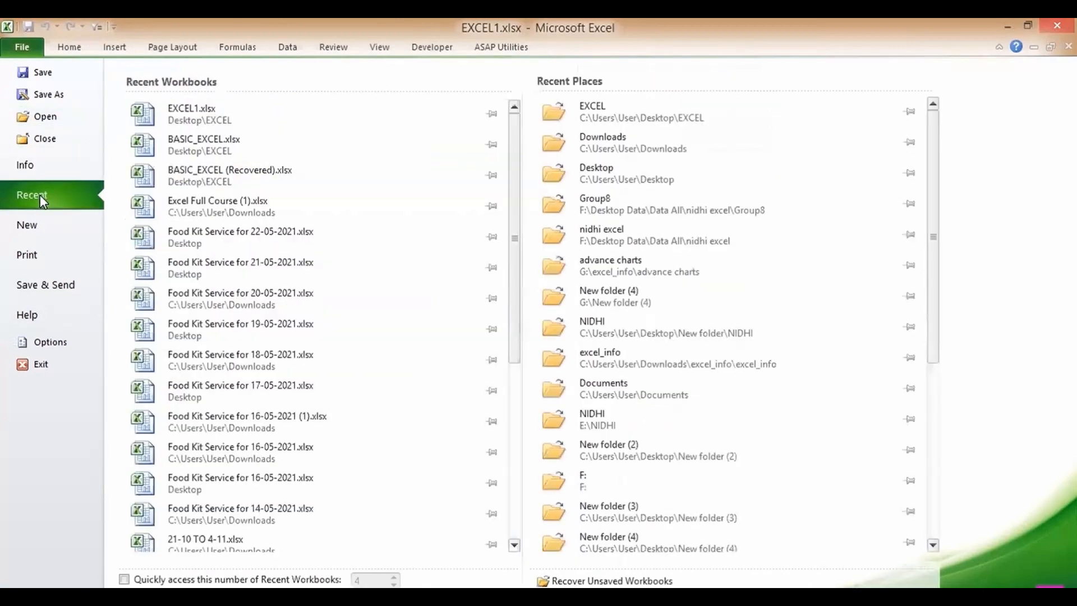
pyautogui.click(33, 229)
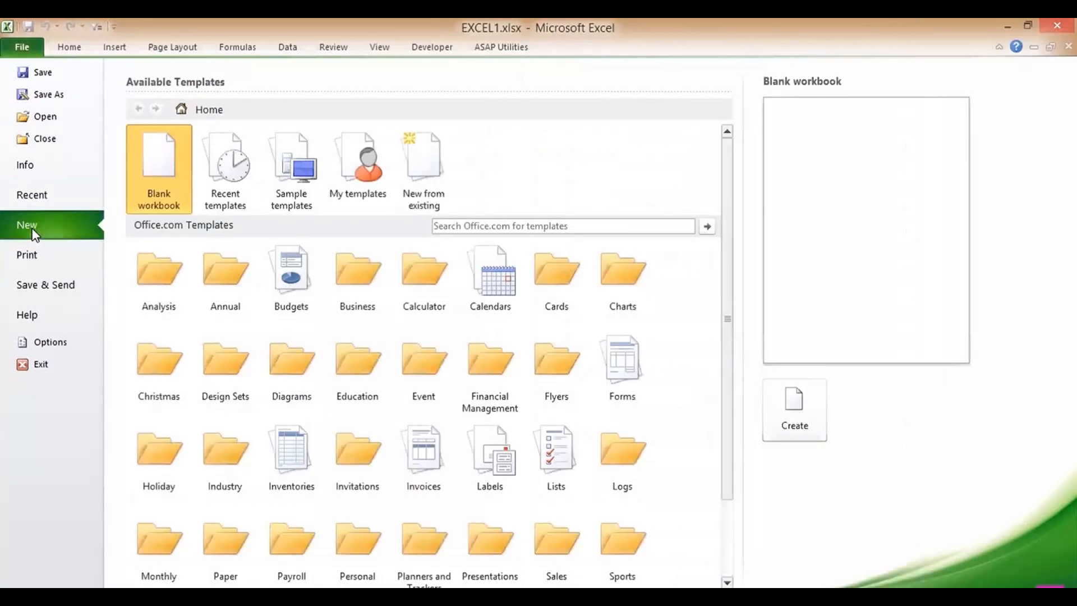
# - In Excel Options, add Fill Color to the Quick Access Toolbar after Save, Undo, Redo and Filter
pyautogui.click(48, 349)
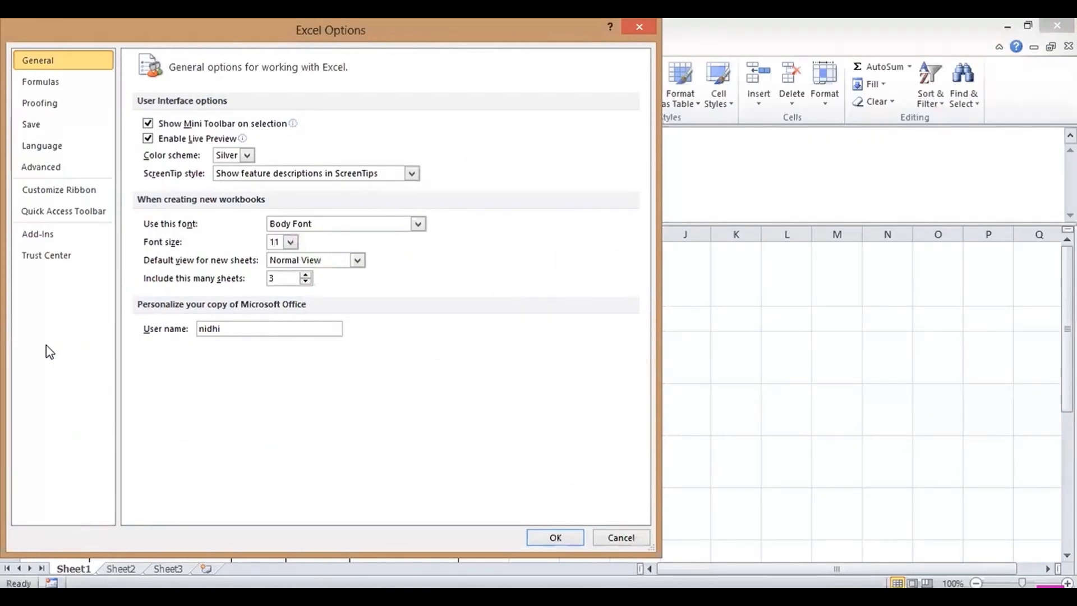
pyautogui.click(43, 170)
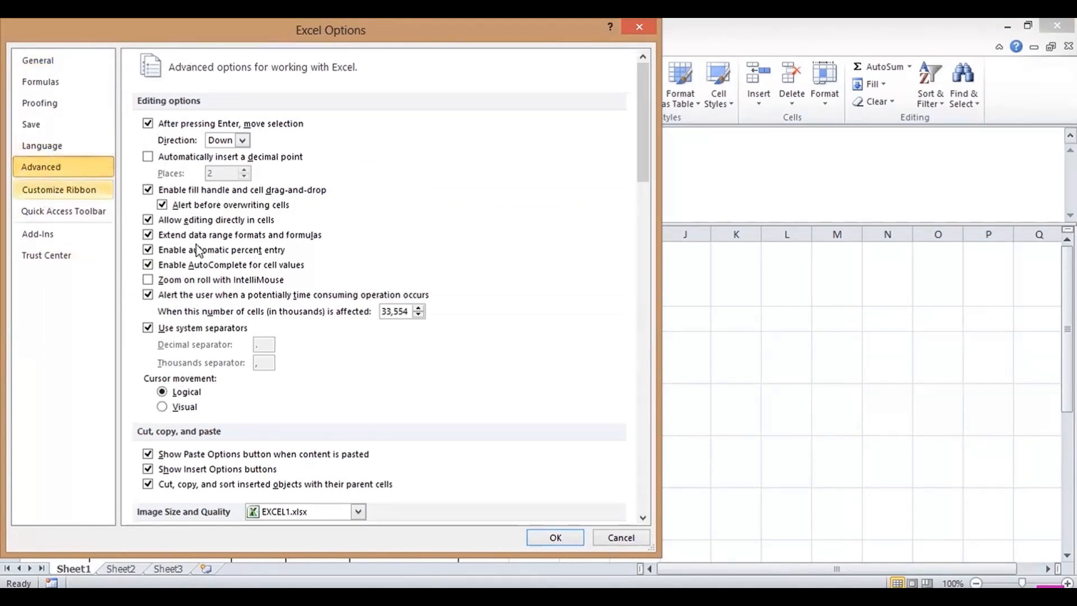
pyautogui.click(12, 189)
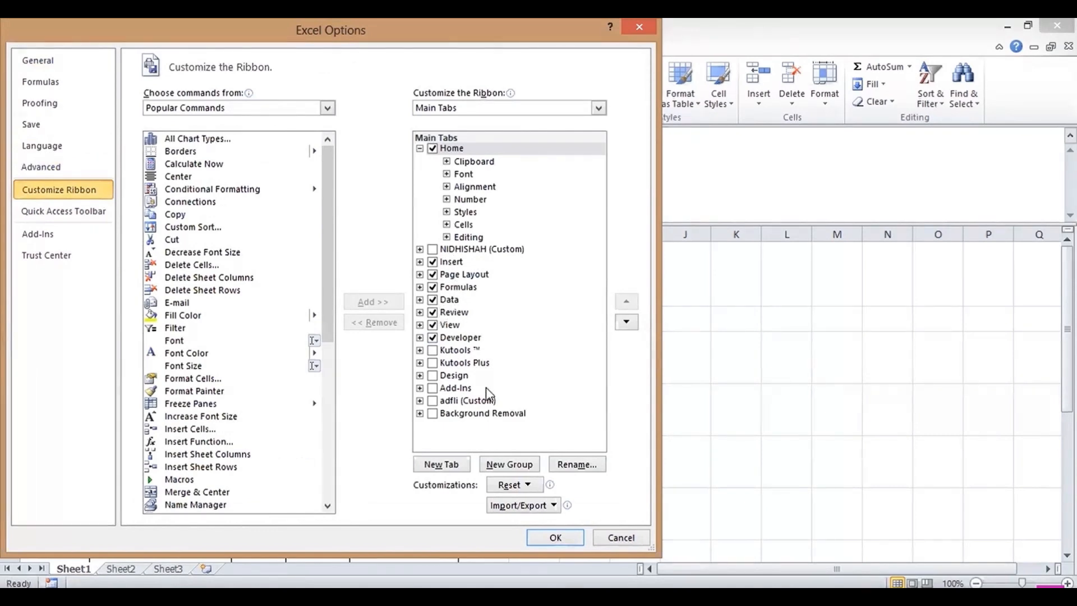
pyautogui.click(78, 211)
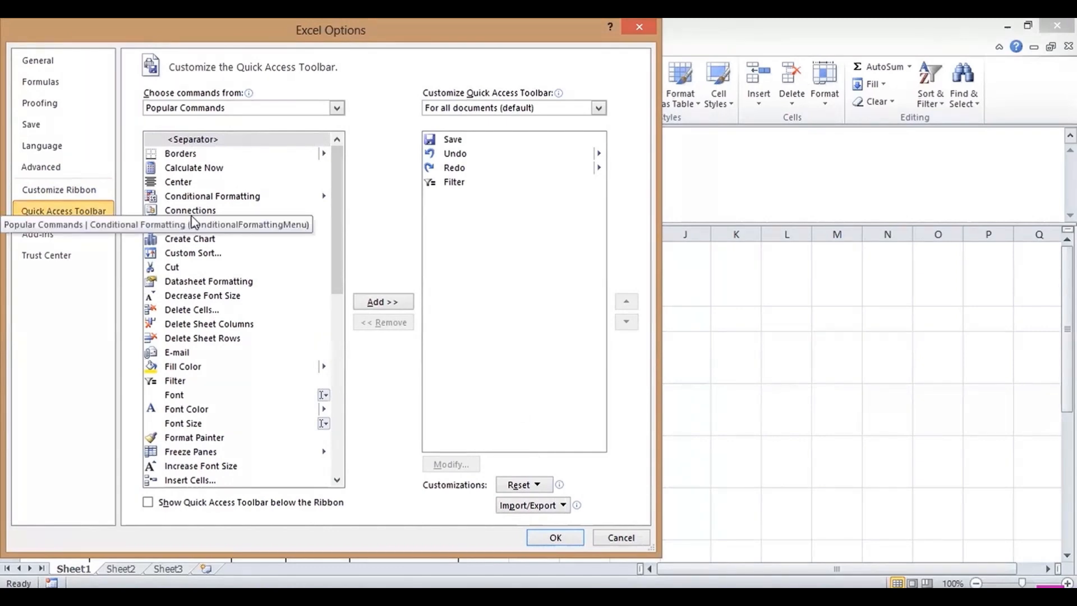
pyautogui.click(193, 372)
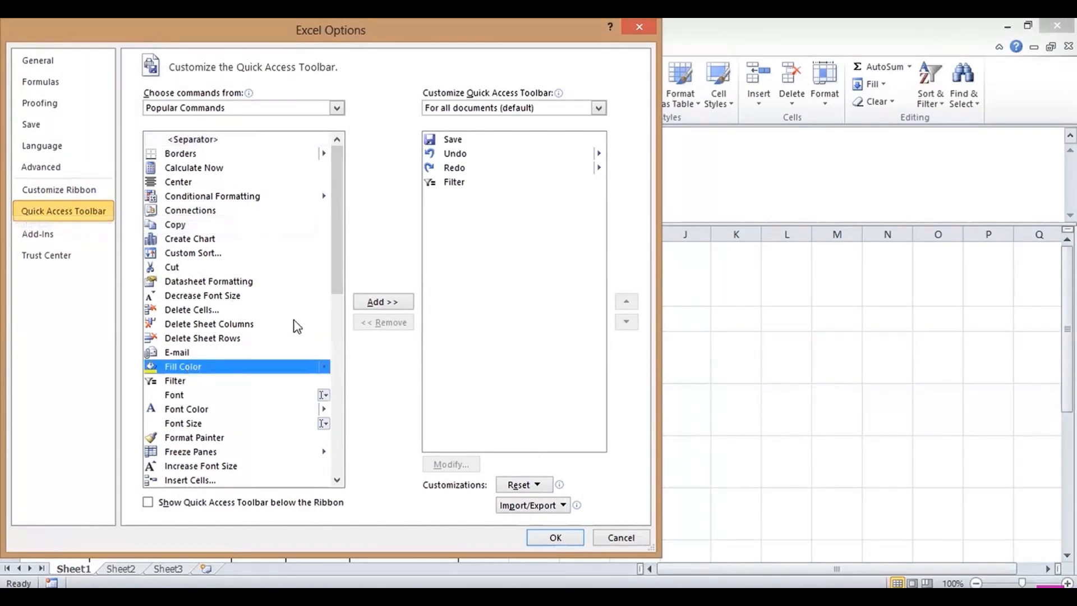
pyautogui.click(383, 302)
pyautogui.click(556, 538)
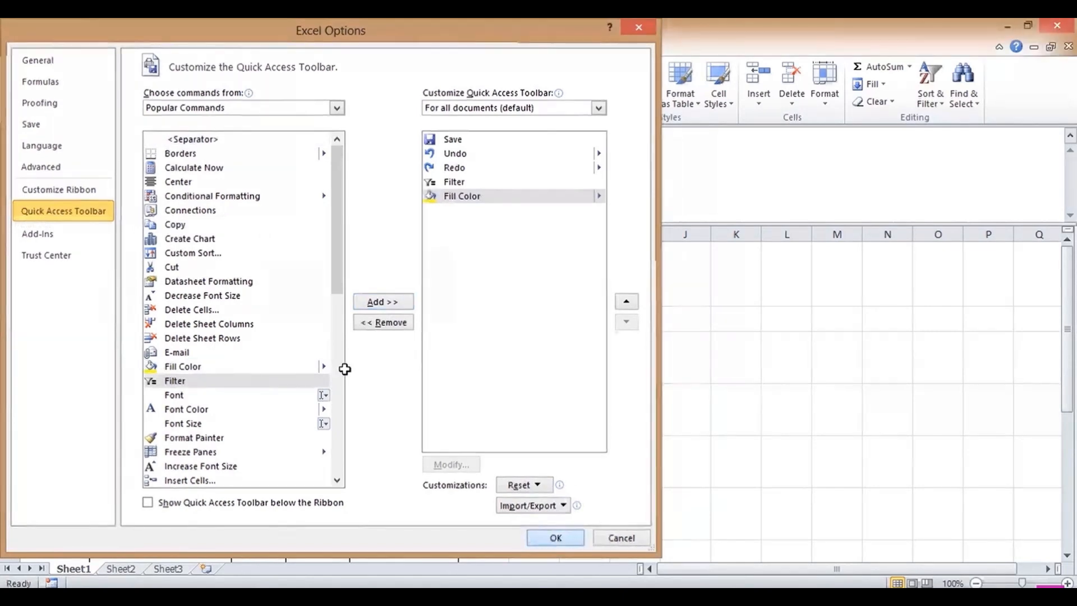
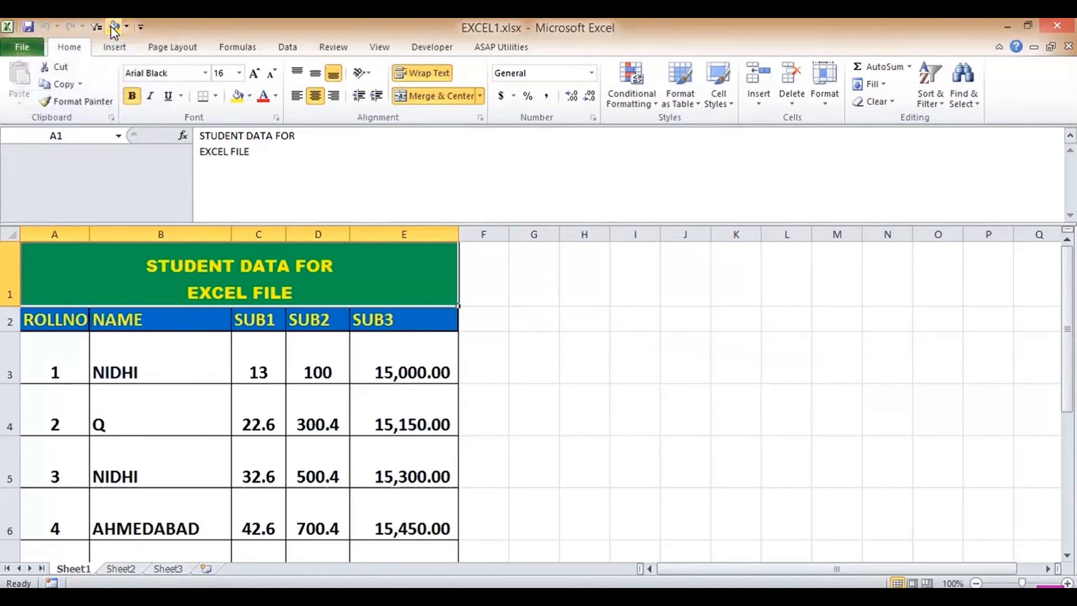
# - Browse the Advanced and Quick Access Toolbar pages in Excel Options, then open Proofing's AutoCorrect options
pyautogui.click(23, 50)
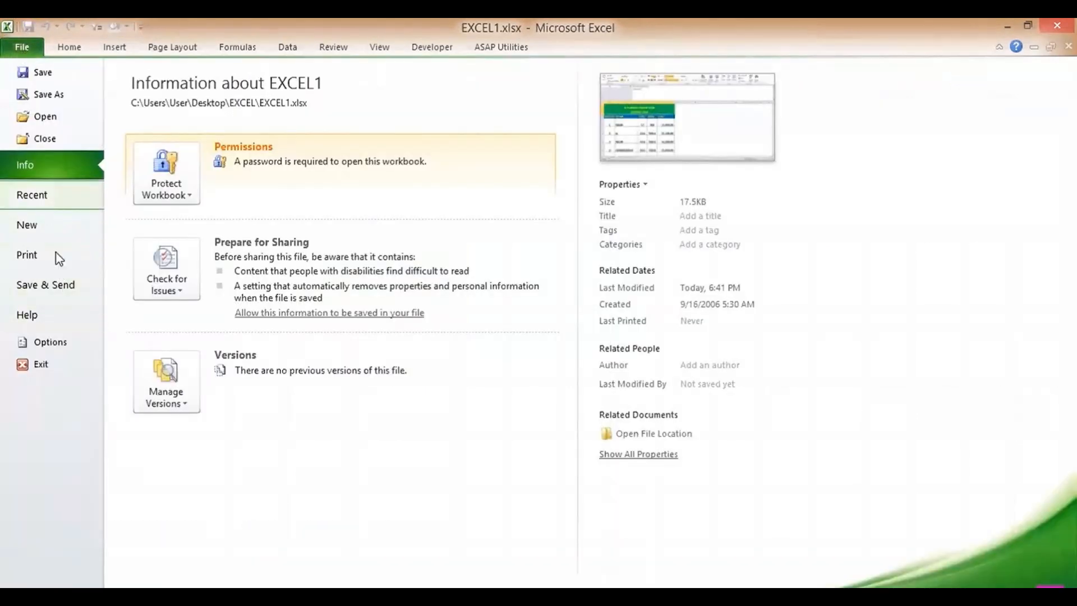
pyautogui.click(59, 342)
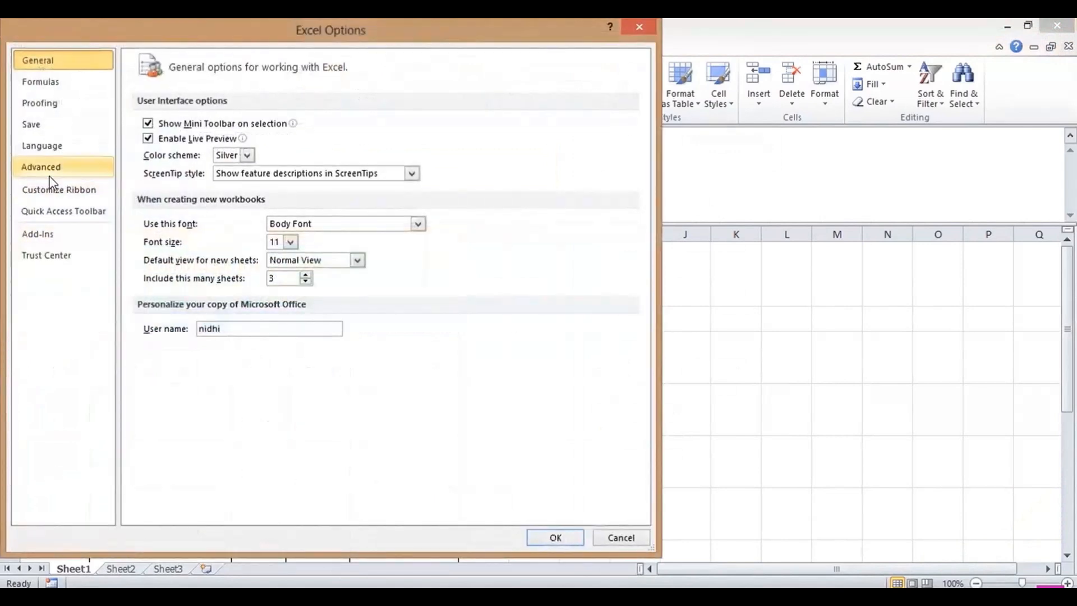
pyautogui.click(43, 172)
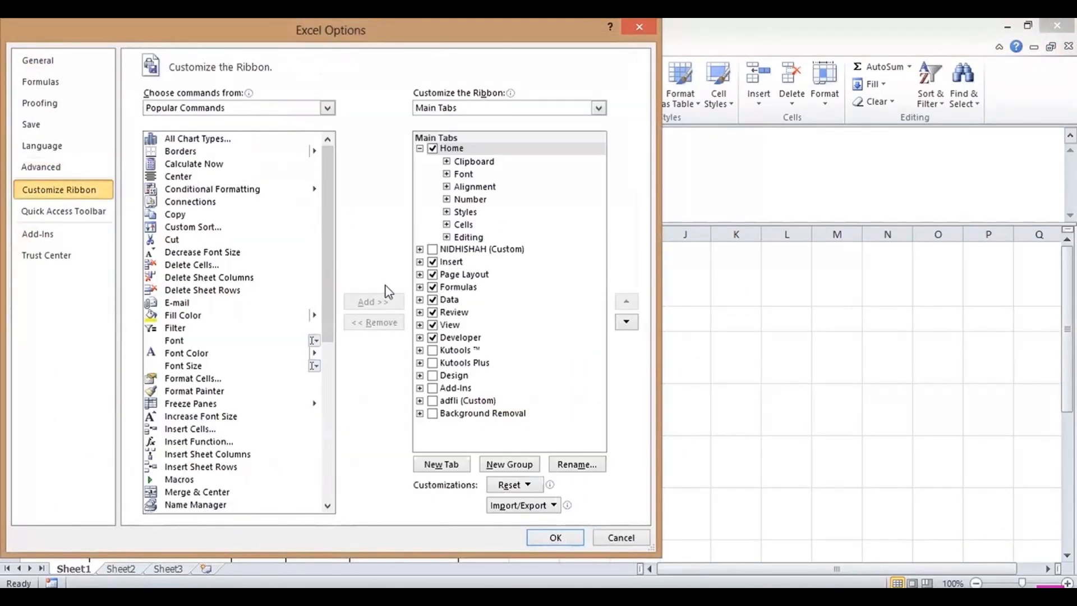
pyautogui.click(61, 211)
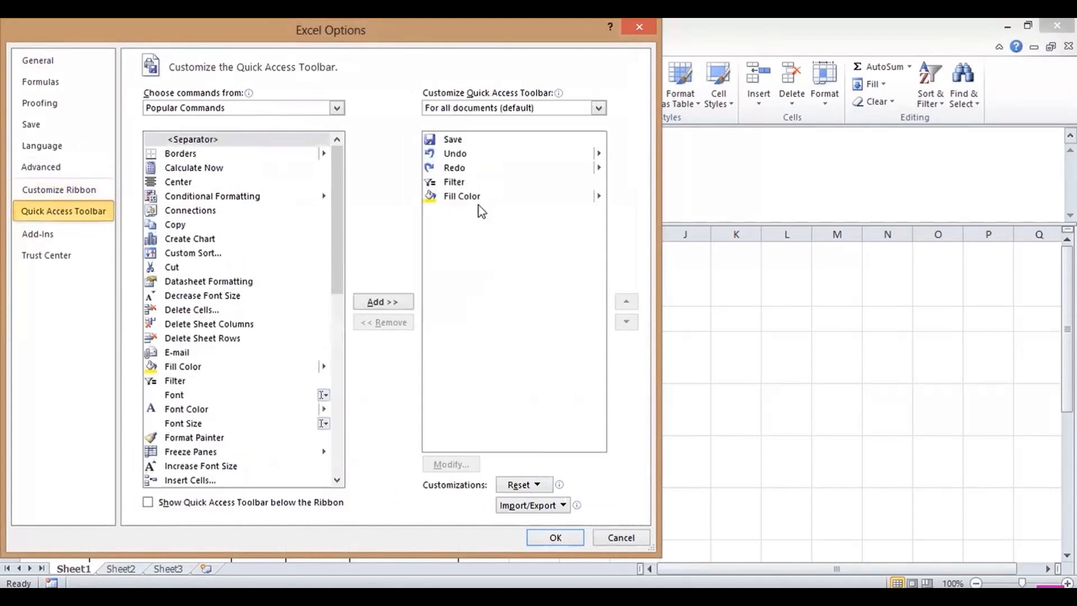
pyautogui.click(54, 105)
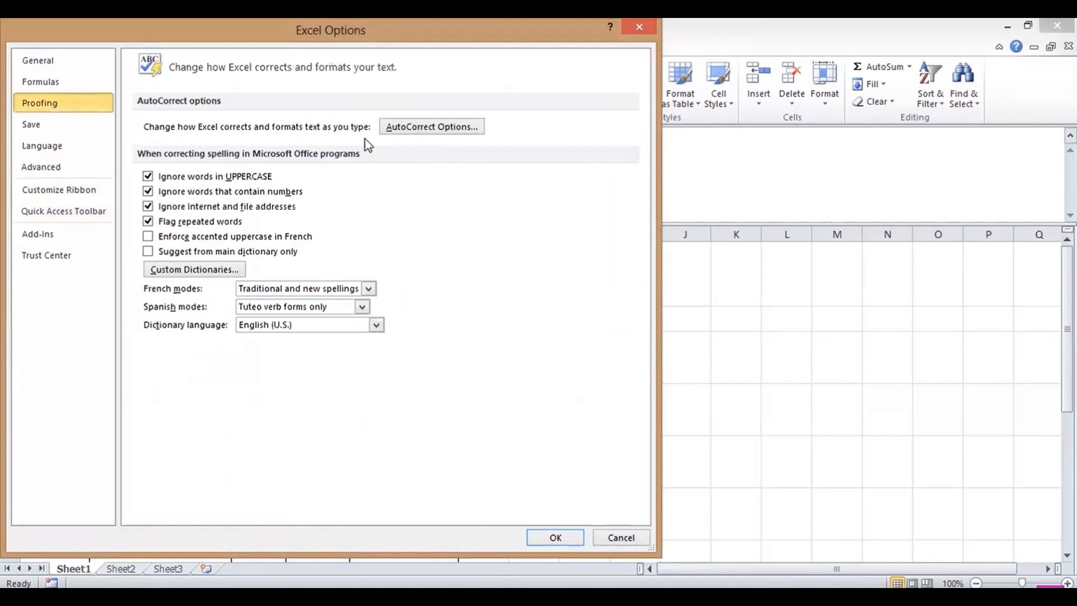
pyautogui.click(415, 129)
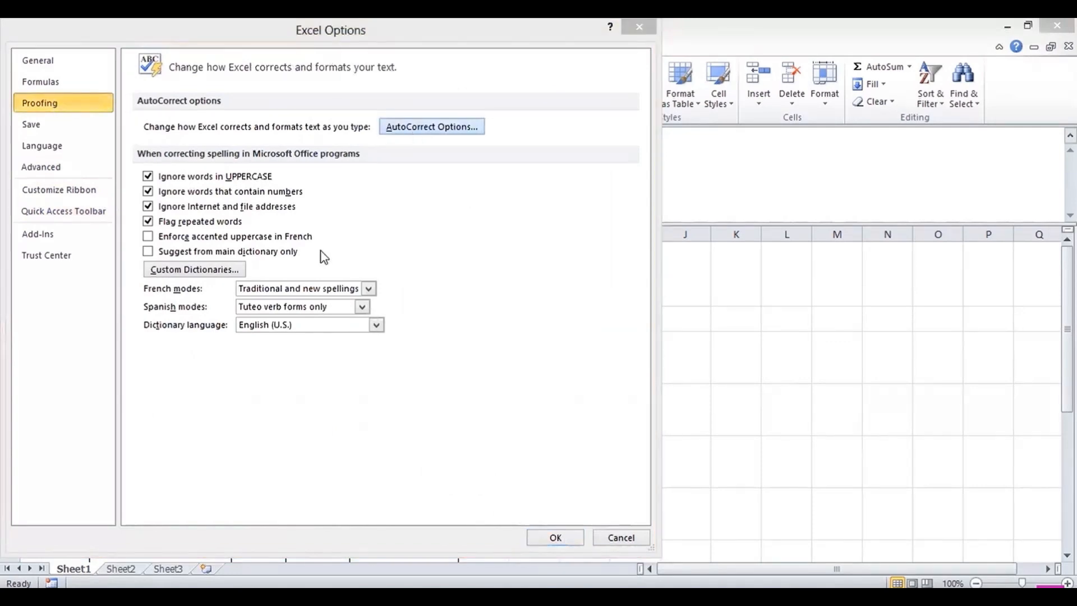
# - Add an AutoCorrect entry replacing JI with STUDENT DATA and close Options
pyautogui.click(290, 320)
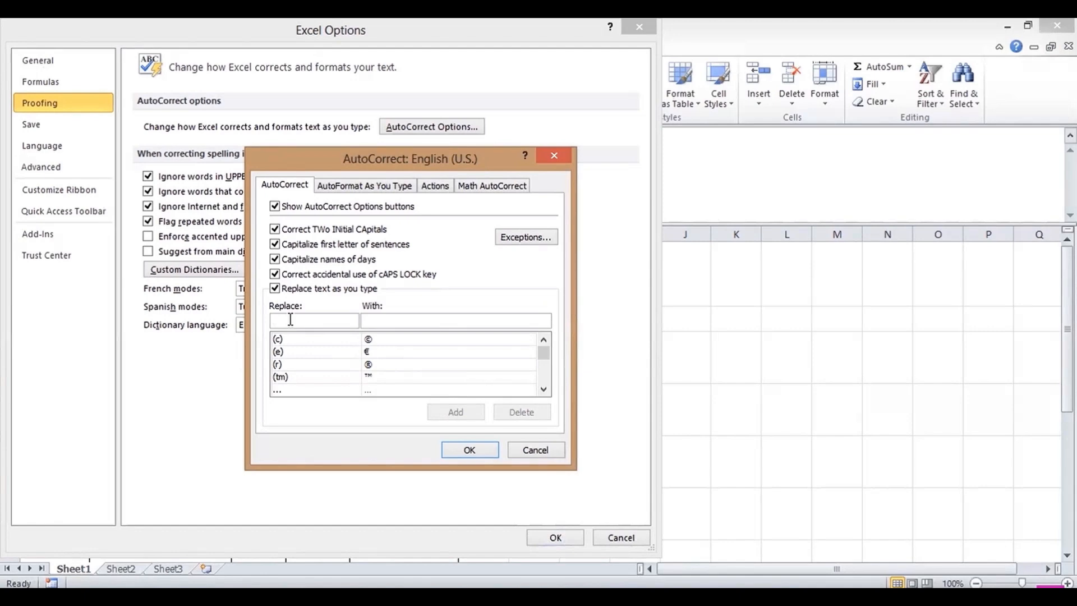
pyautogui.write('j')
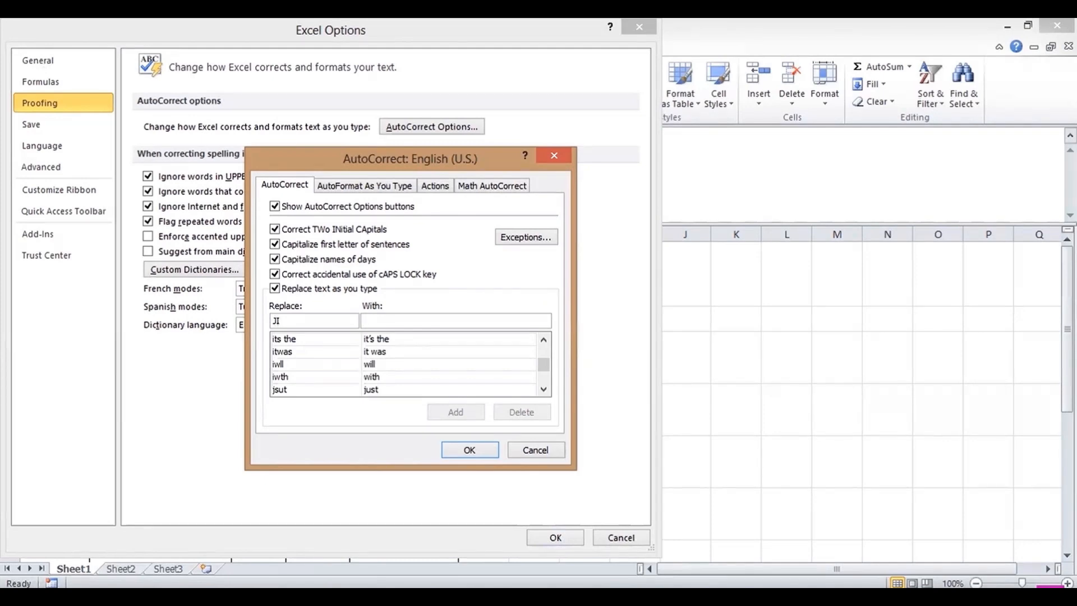
pyautogui.write('STUDENT DAT')
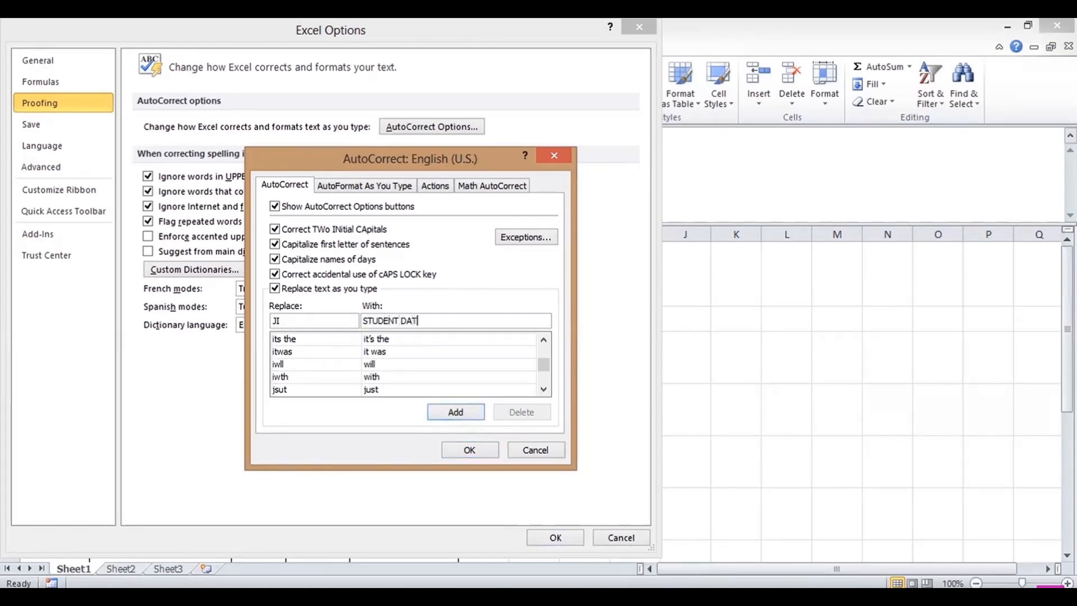
pyautogui.write('A')
pyautogui.click(447, 414)
pyautogui.click(476, 453)
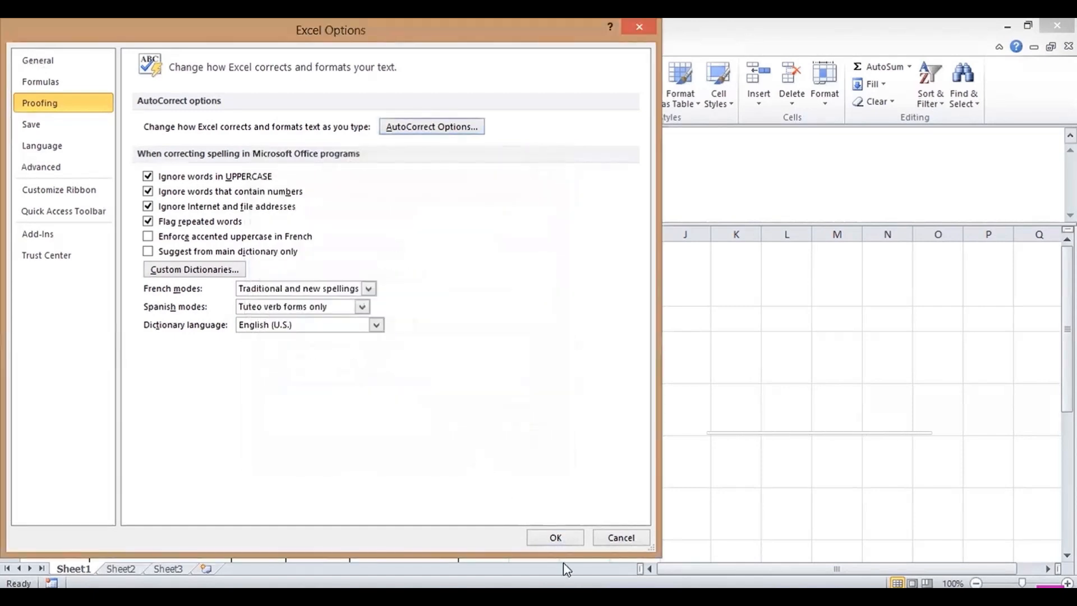
pyautogui.click(556, 539)
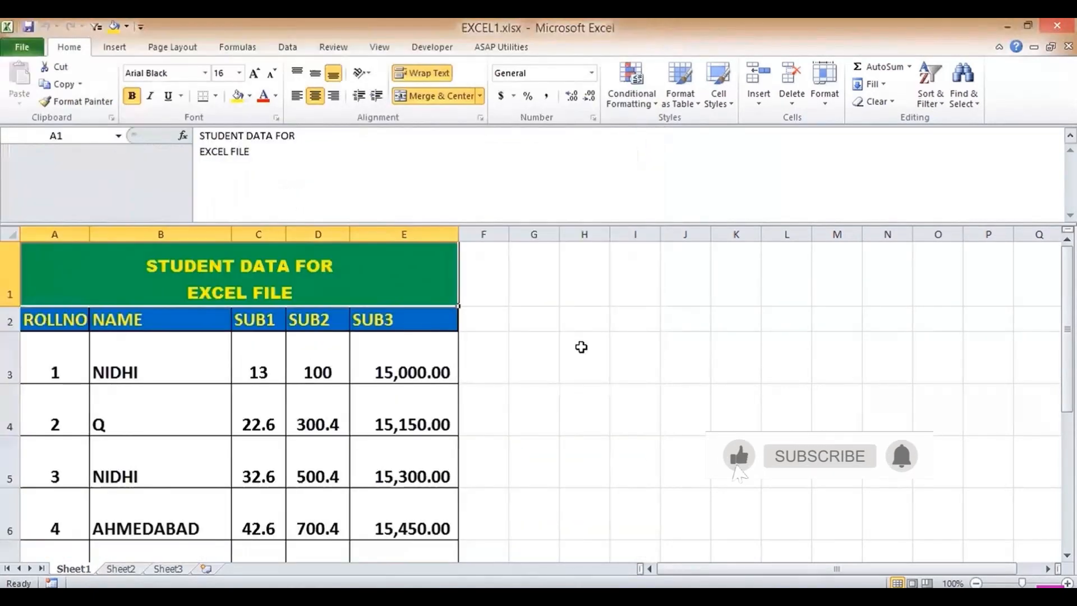
# - Test the entry by typing JI in H3, then delete the expanded text
pyautogui.write('JI')
pyautogui.press('Tab')
pyautogui.click(581, 348)
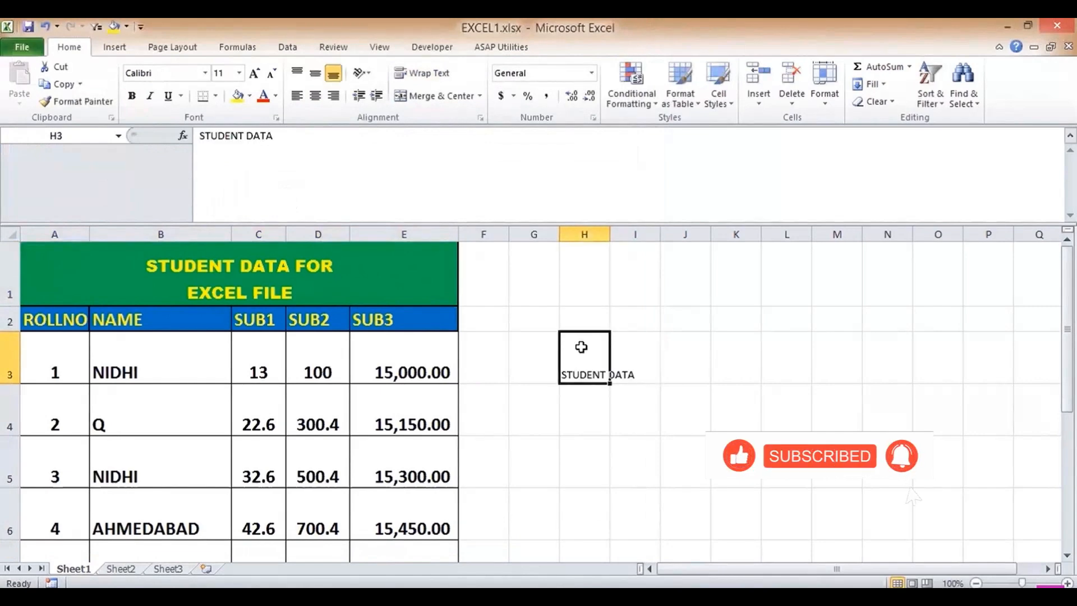
pyautogui.press('Delete')
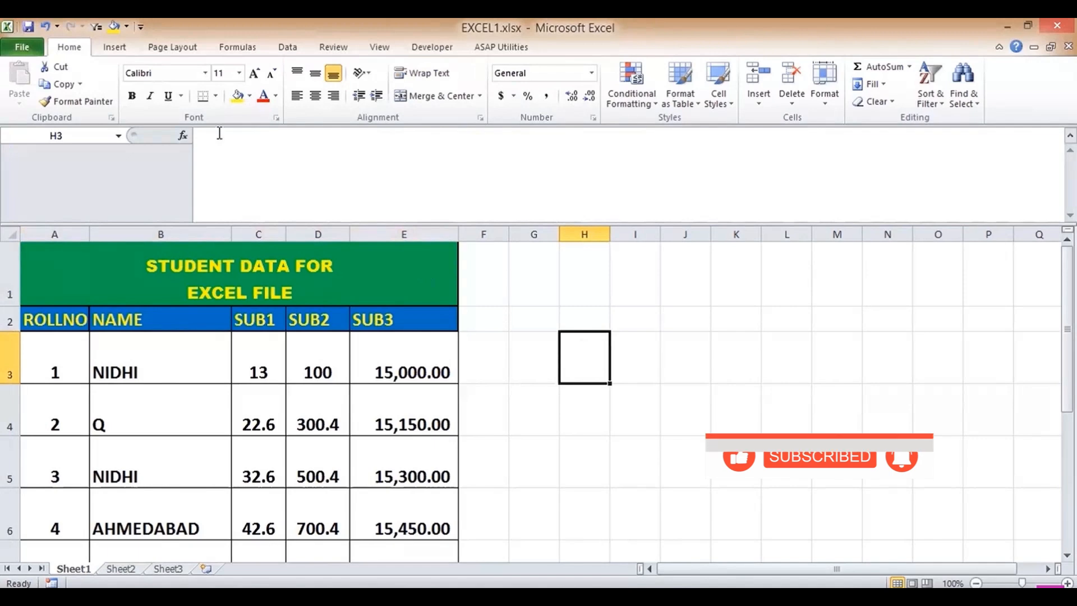
pyautogui.click(22, 47)
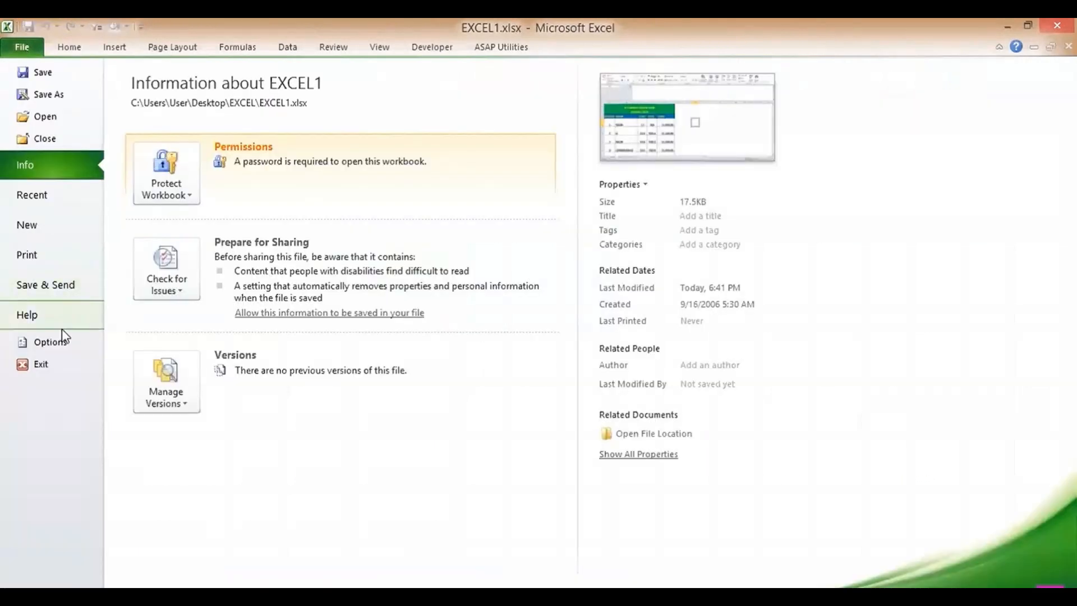
# - Remove EXCEL1.xlsx's opening password via Encrypt with Password, then close the workbook
pyautogui.click(50, 342)
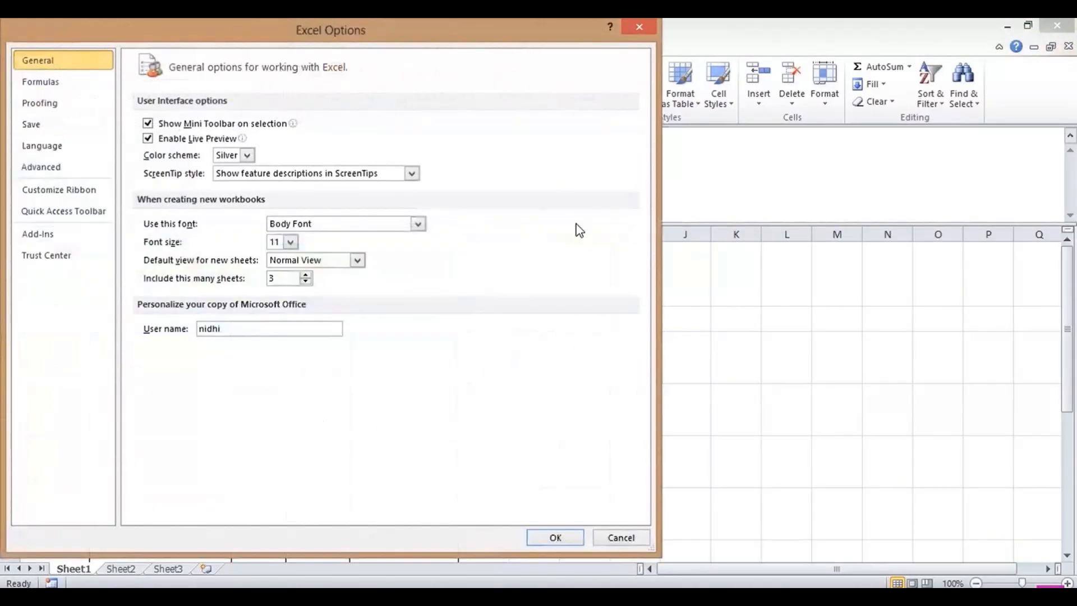
pyautogui.click(620, 540)
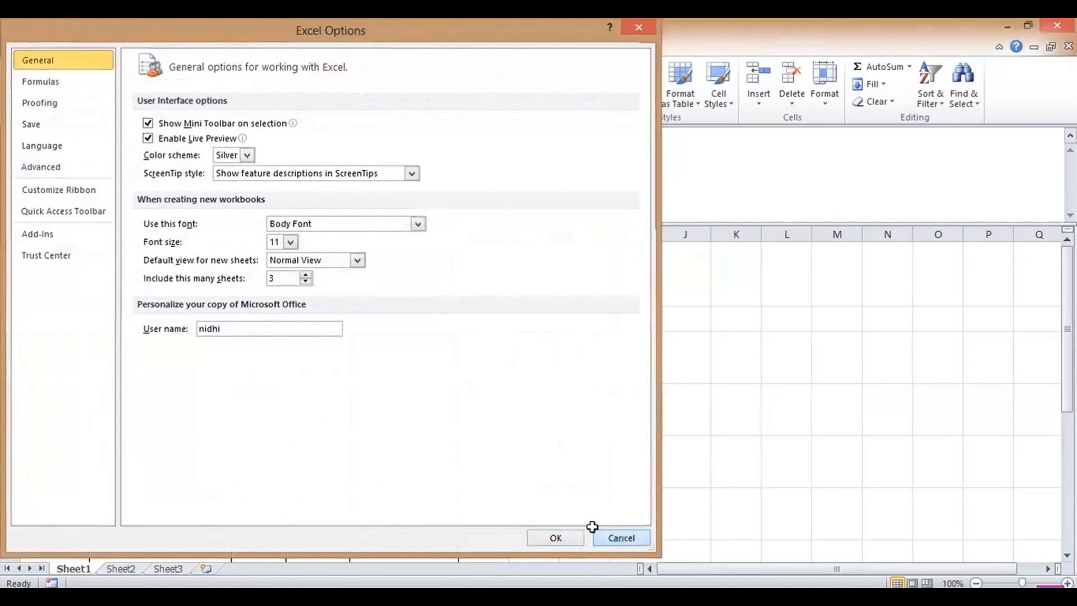
pyautogui.click(28, 51)
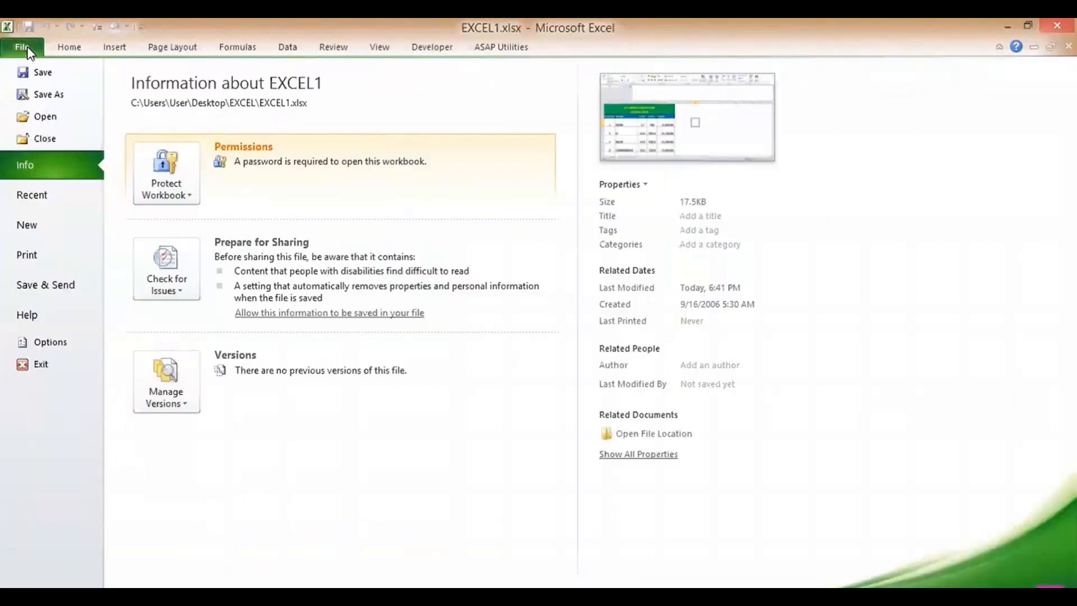
pyautogui.click(167, 186)
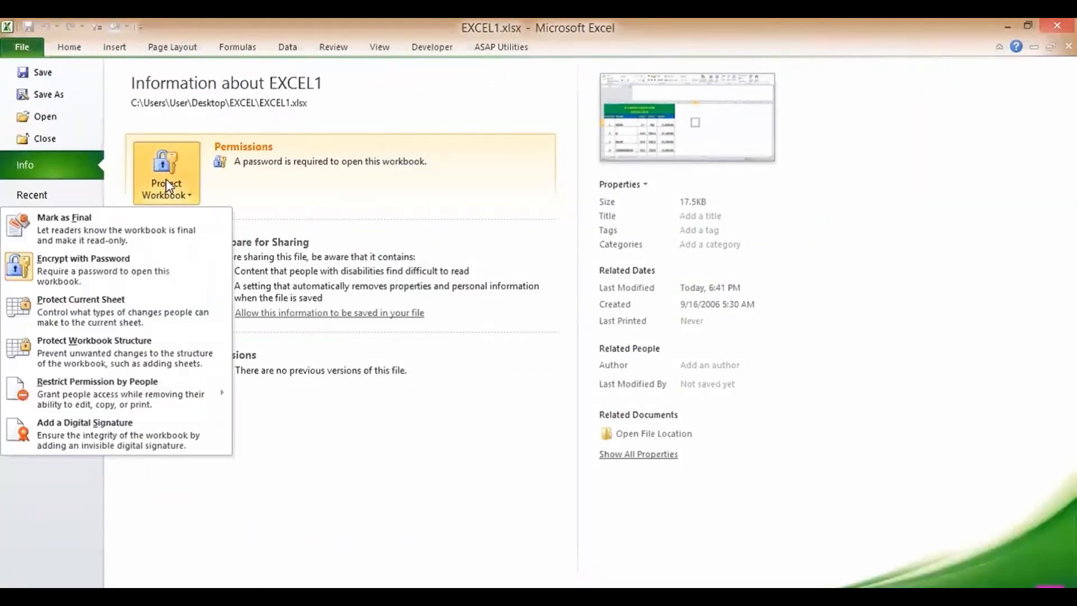
pyautogui.click(115, 276)
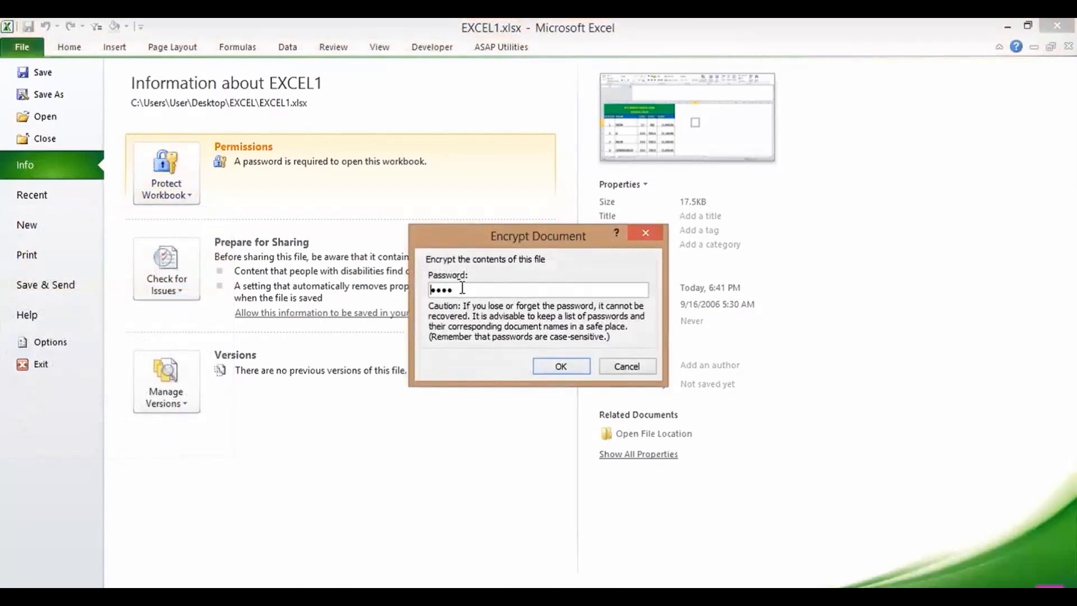
pyautogui.press('BackSpace')
pyautogui.click(559, 367)
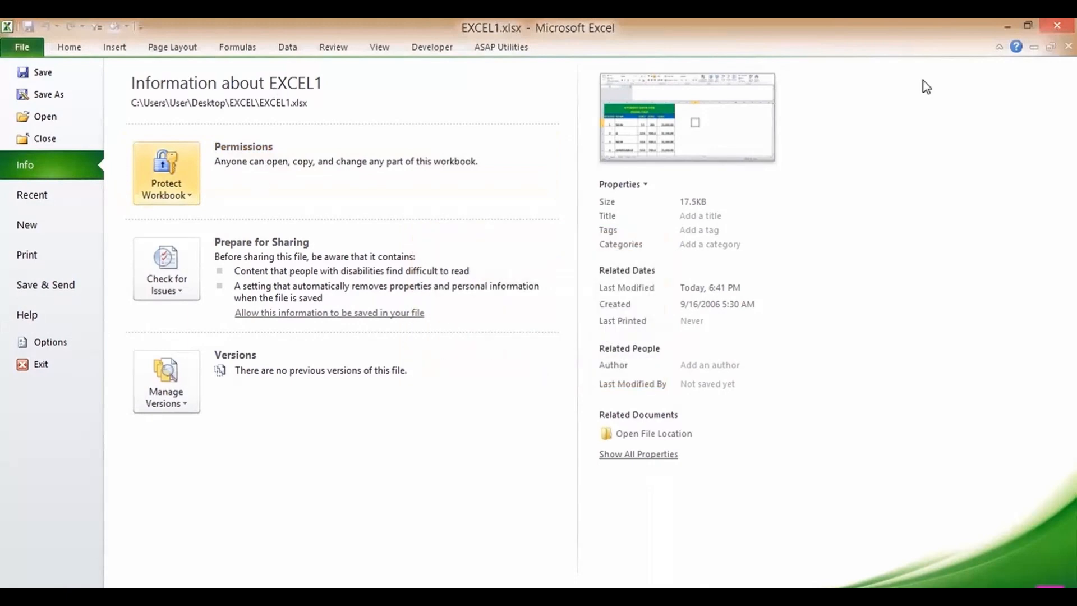
pyautogui.click(1057, 26)
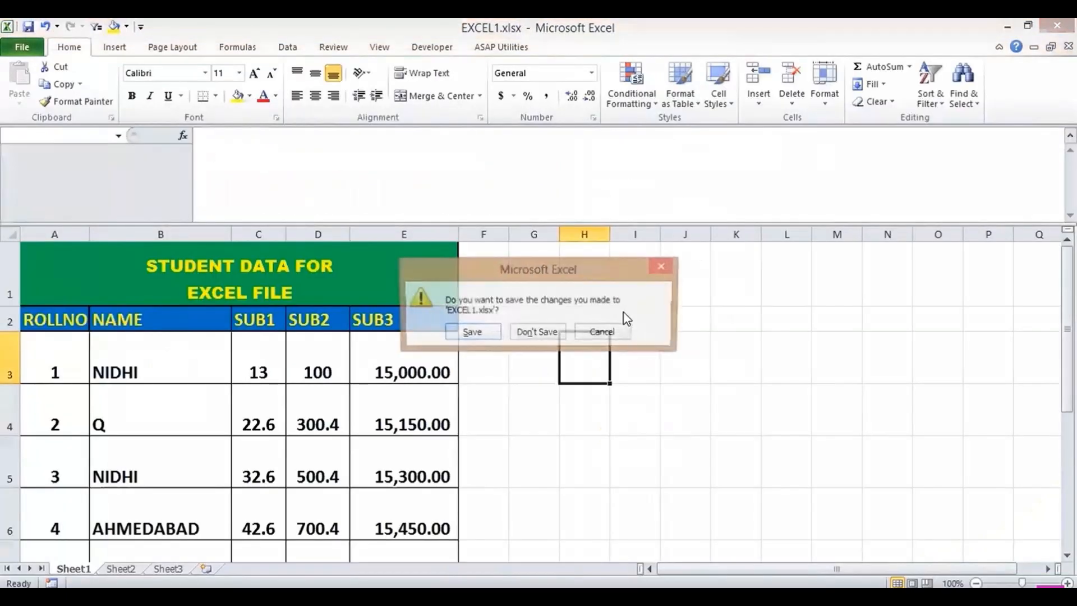
# - Save EXCEL1.xlsx, reopen it, and dismiss Document Recovery, keeping recovered files for later
pyautogui.click(471, 333)
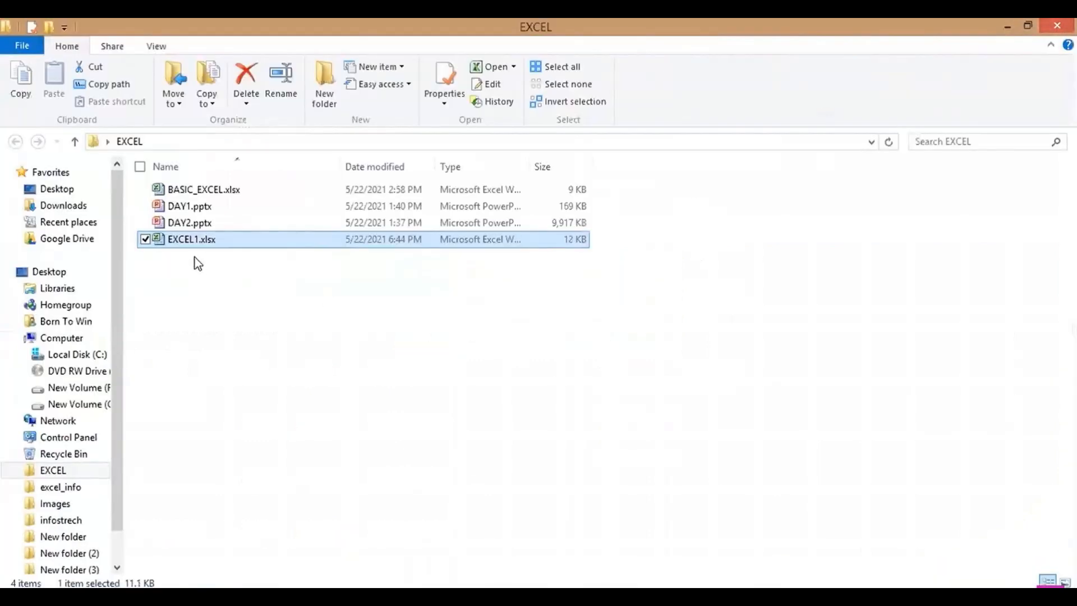
pyautogui.doubleClick(217, 245)
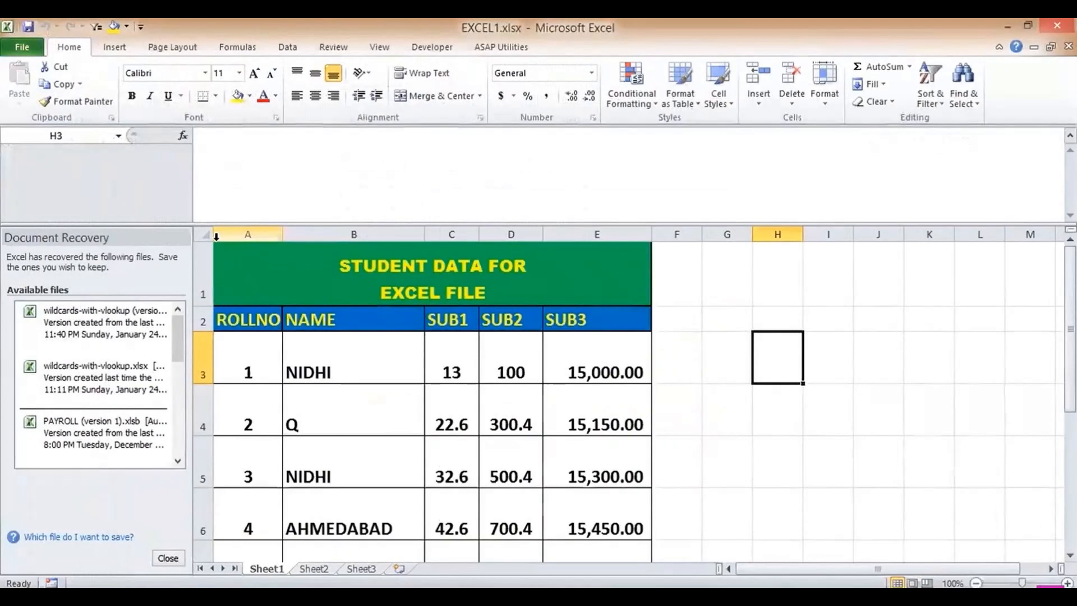
pyautogui.click(167, 558)
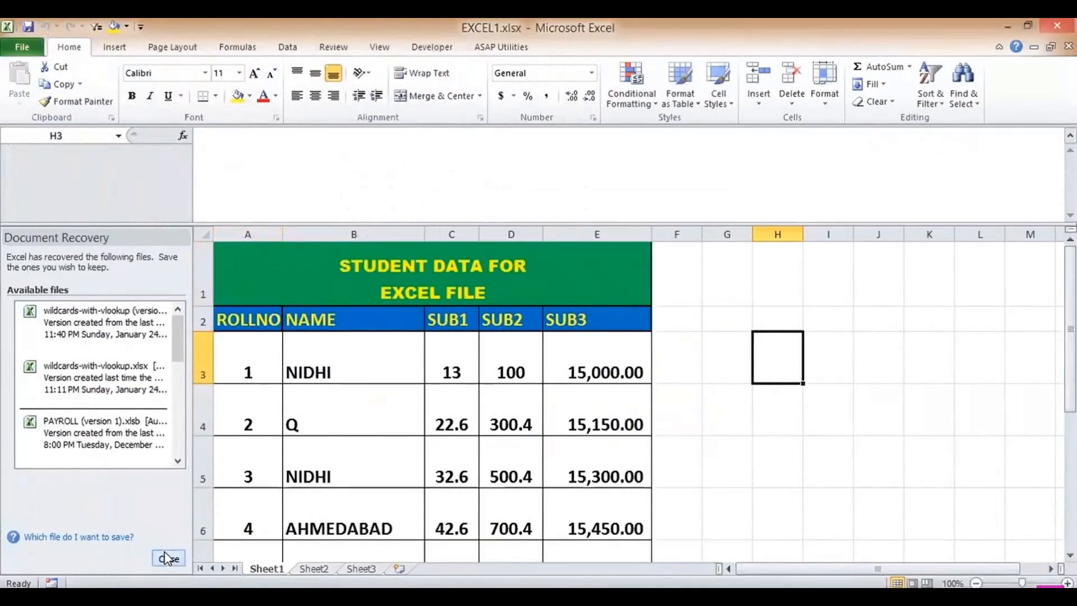
pyautogui.click(227, 218)
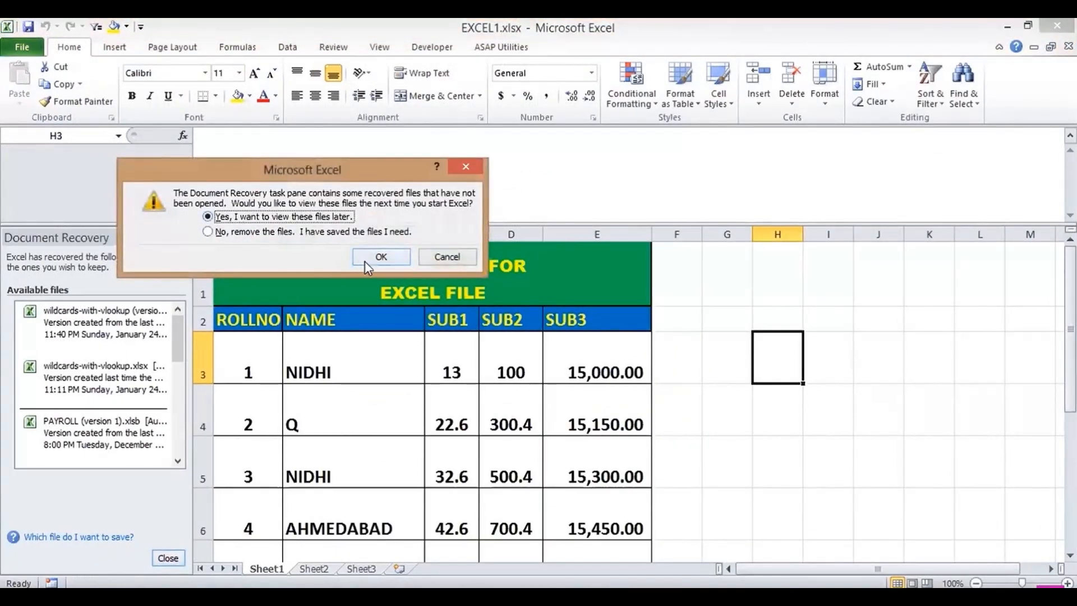
pyautogui.click(370, 259)
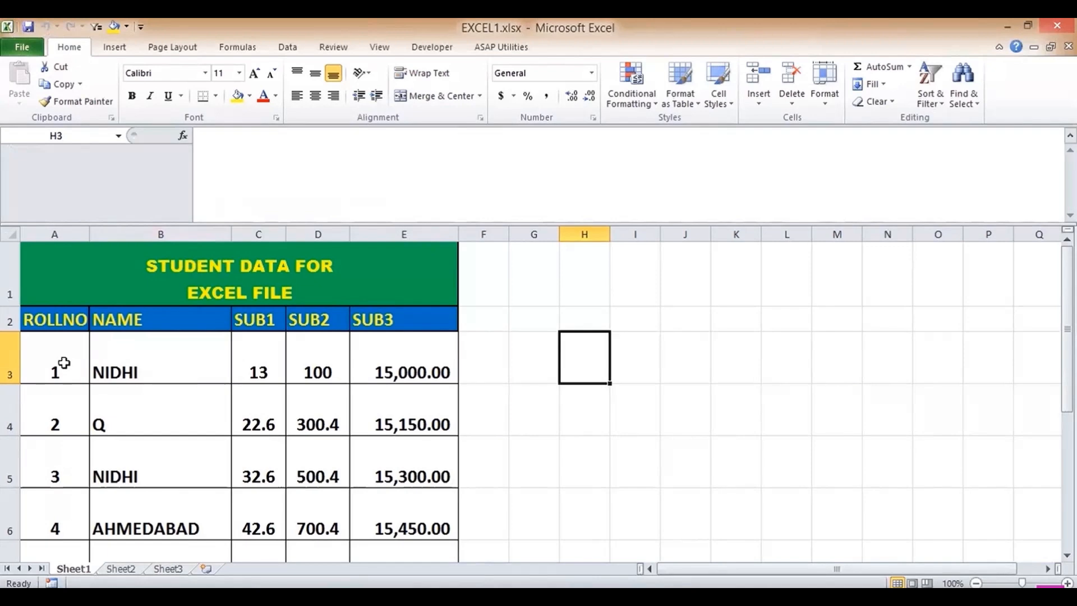
# - Auto-fill the A3:A4 roll numbers down column A, then disable the fill handle in Advanced options
pyautogui.moveTo(65, 361); pyautogui.dragTo(84, 430)
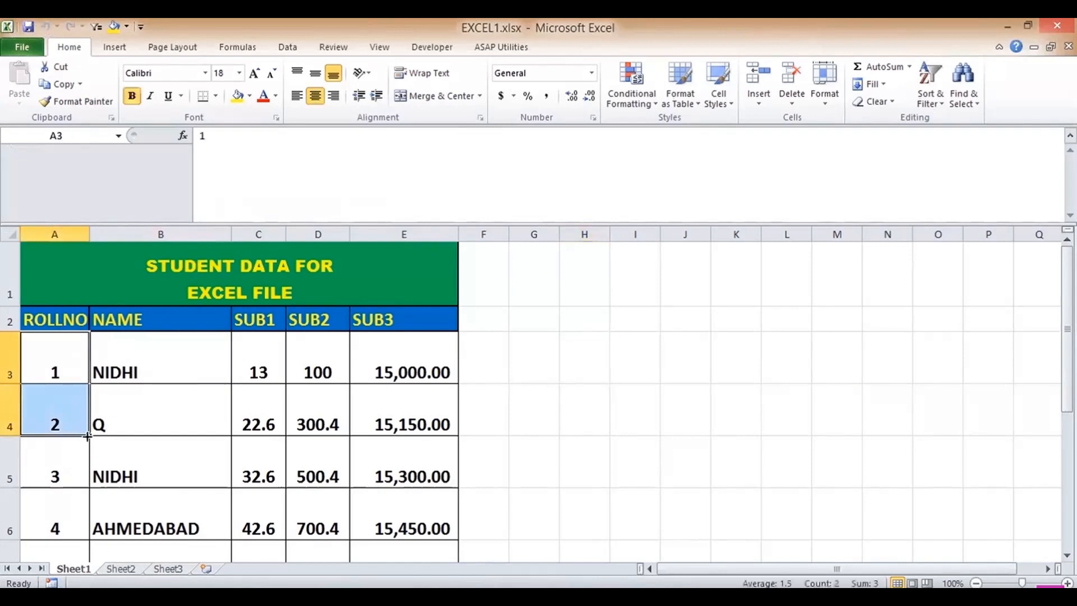
pyautogui.doubleClick(88, 436)
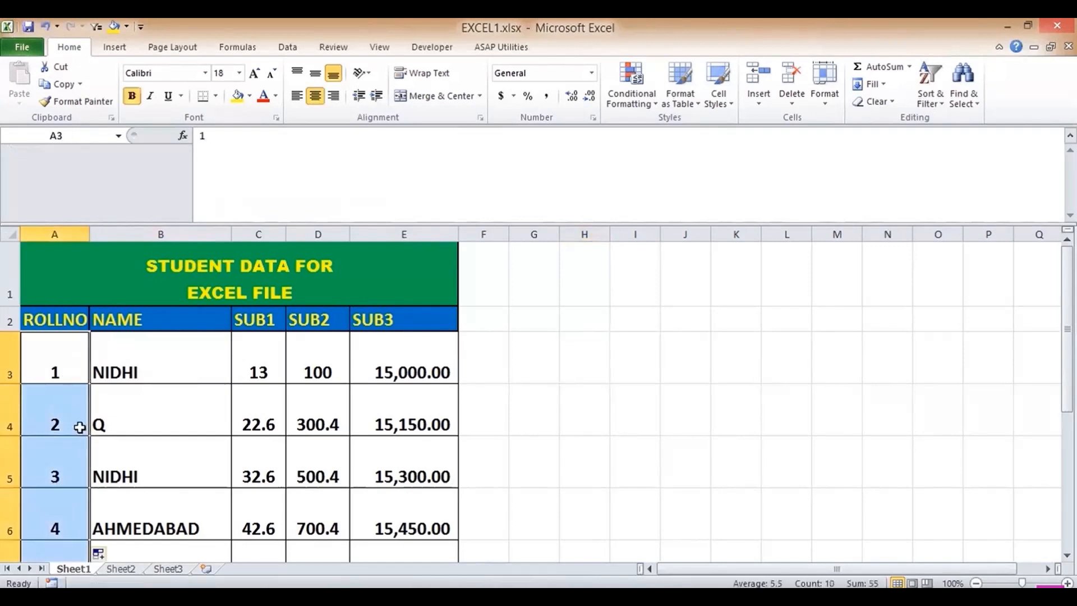
pyautogui.click(23, 47)
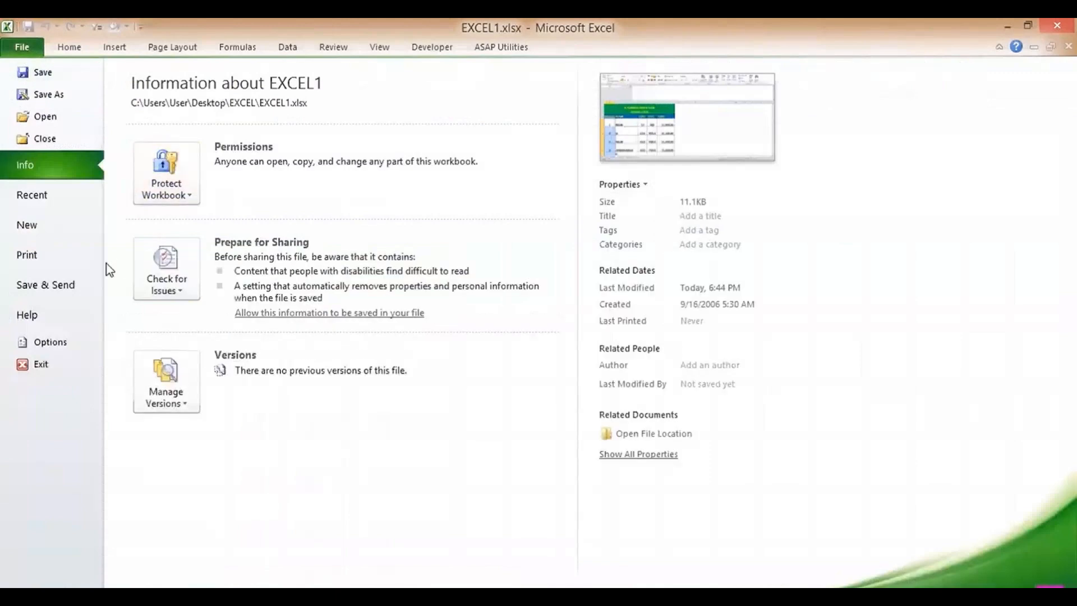
pyautogui.click(46, 344)
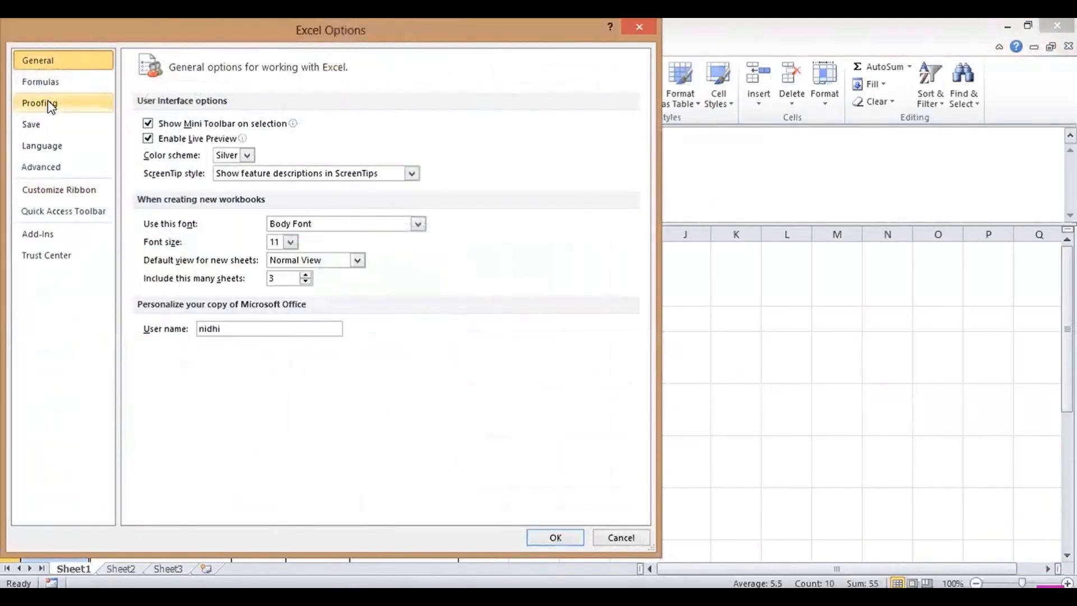
pyautogui.click(43, 168)
pyautogui.click(147, 190)
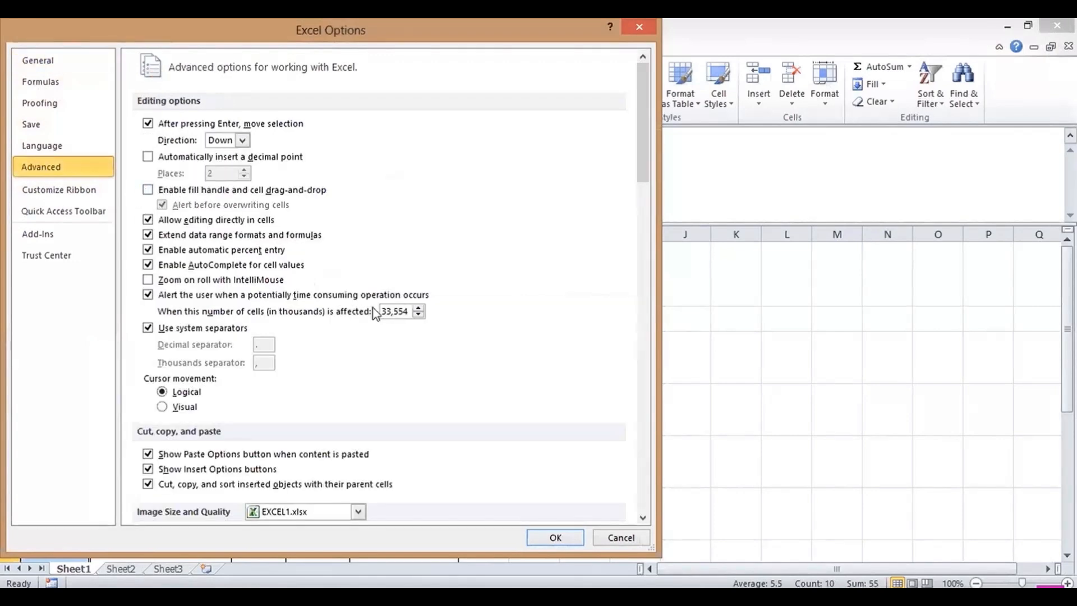
pyautogui.click(553, 538)
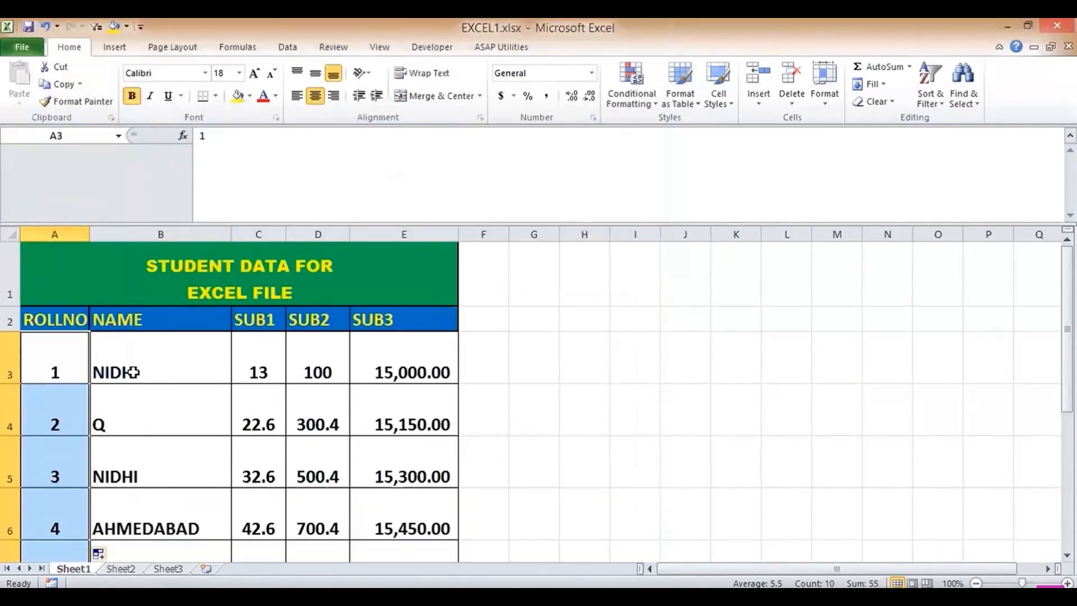
# - Test the disabled fill handle with values 1 and 2 in H1:H2, then clear them
pyautogui.click(589, 288)
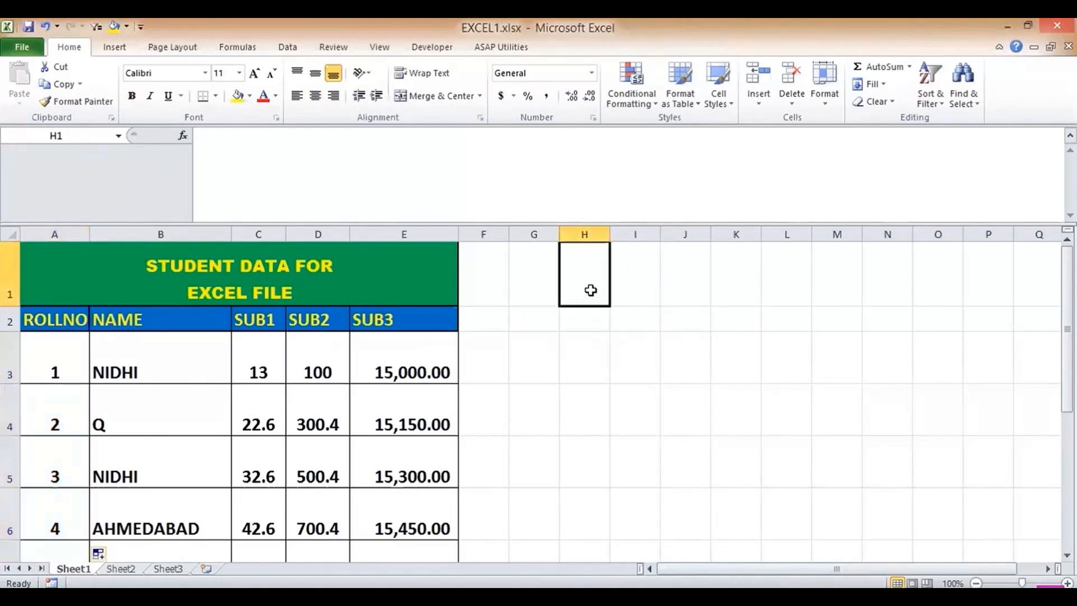
pyautogui.write('1')
pyautogui.press('Return')
pyautogui.write('2')
pyautogui.press('Return')
pyautogui.moveTo(590, 289); pyautogui.dragTo(608, 371)
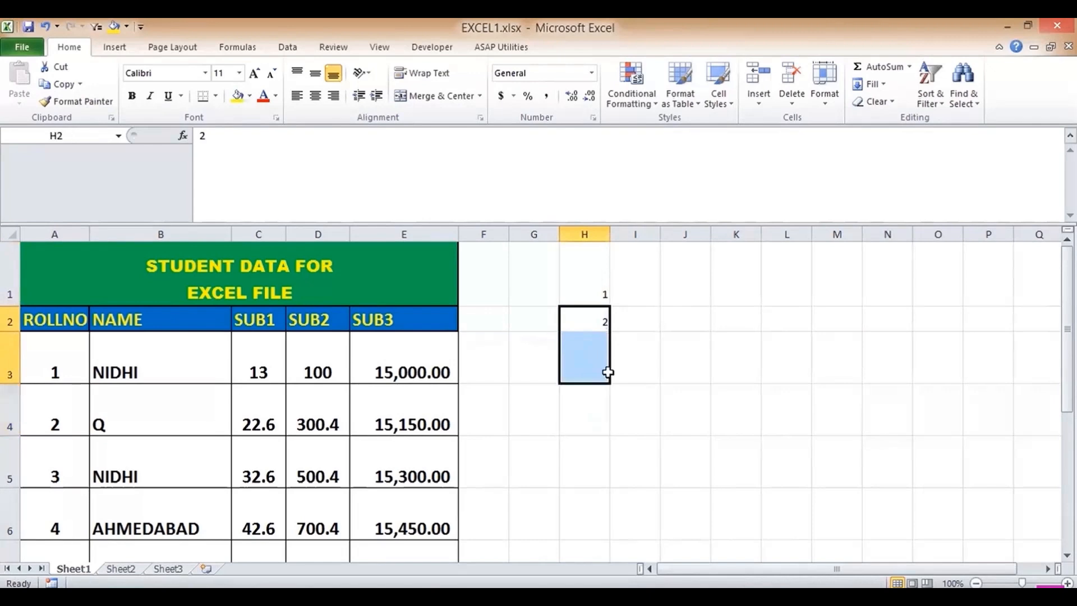
pyautogui.moveTo(597, 251); pyautogui.dragTo(606, 376)
pyautogui.moveTo(586, 248); pyautogui.dragTo(589, 308)
pyautogui.press('Delete')
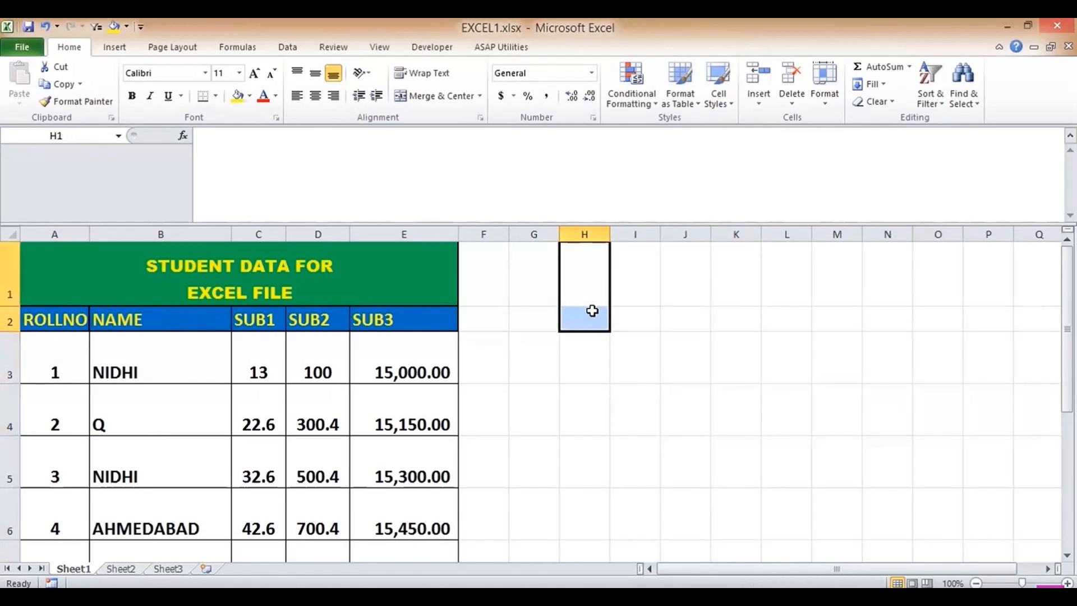
# - Re-enable the fill handle and auto-fill roll numbers from A3:A4 down to row 12
pyautogui.moveTo(48, 356); pyautogui.dragTo(53, 413)
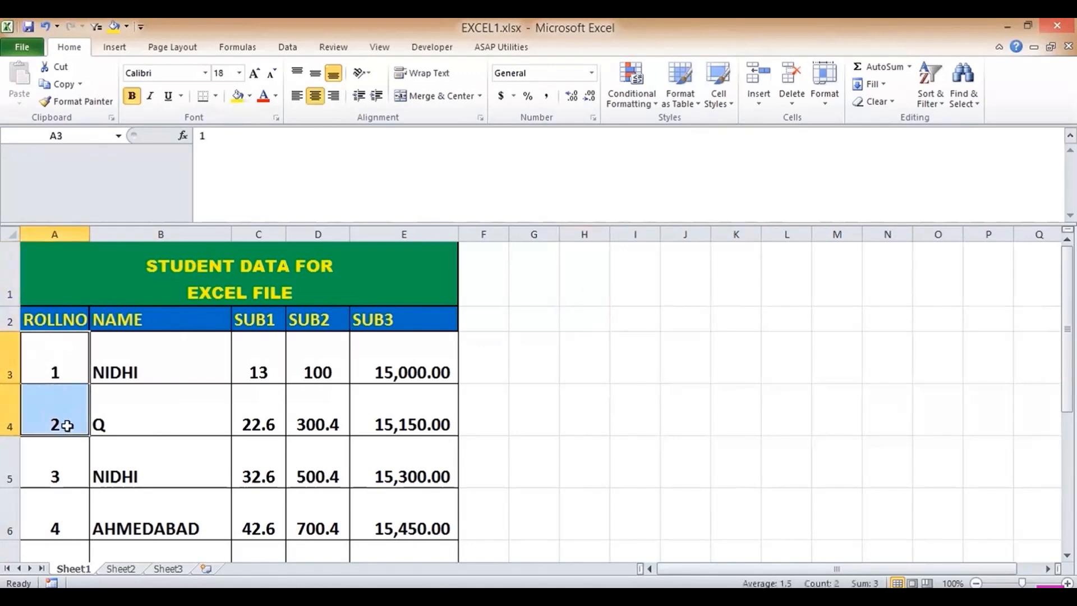
pyautogui.moveTo(77, 461); pyautogui.dragTo(76, 499)
pyautogui.click(62, 367)
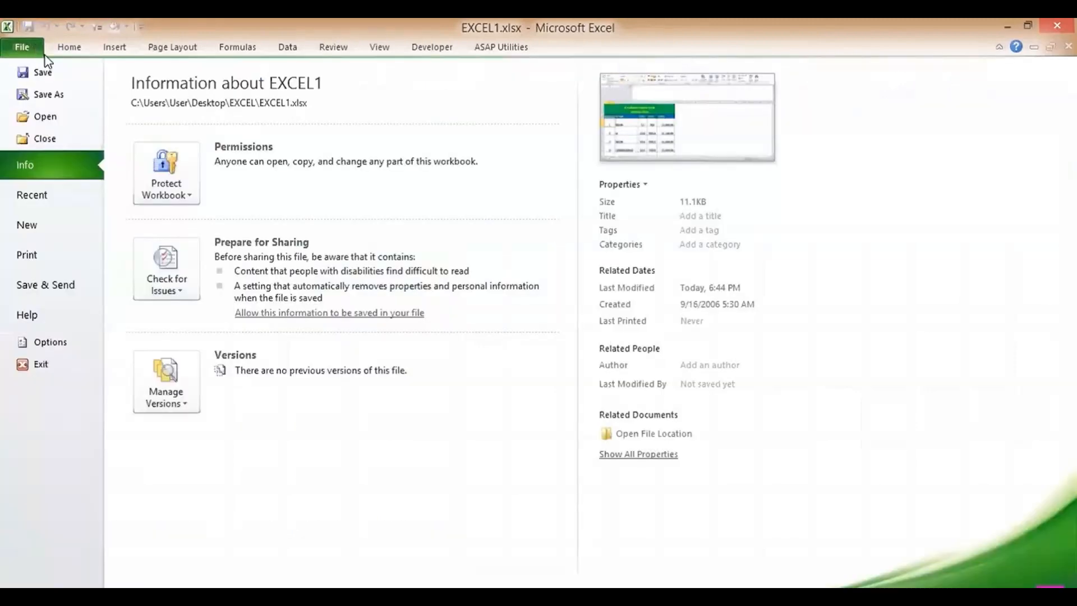
pyautogui.click(53, 345)
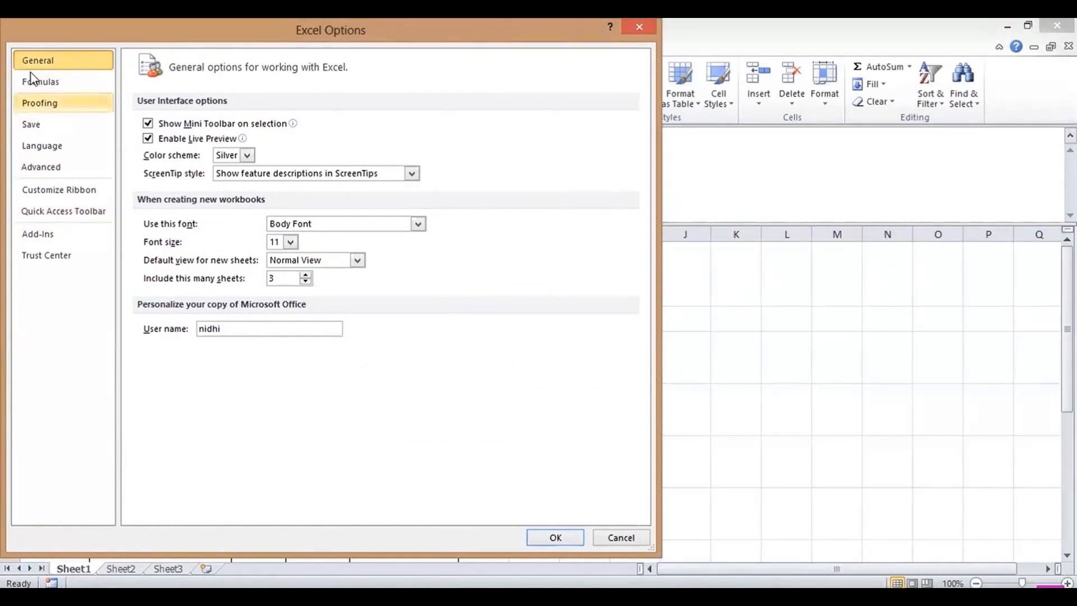
pyautogui.click(39, 166)
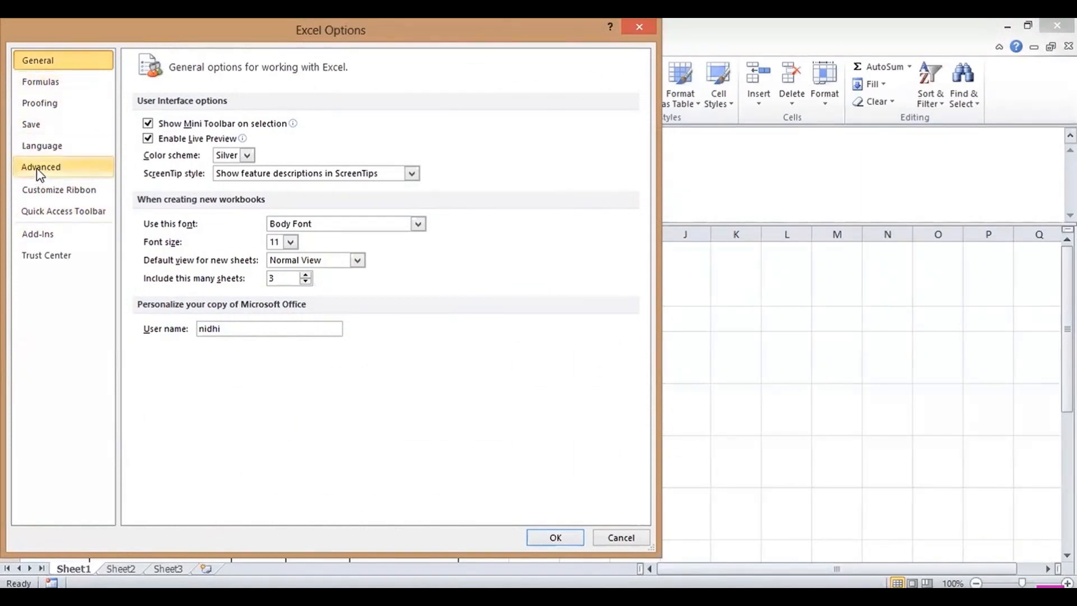
pyautogui.click(554, 537)
pyautogui.moveTo(74, 365)
pyautogui.mouseDown()
pyautogui.moveTo(72, 424)
pyautogui.moveTo(88, 436)
pyautogui.mouseUp()
pyautogui.doubleClick(88, 437)
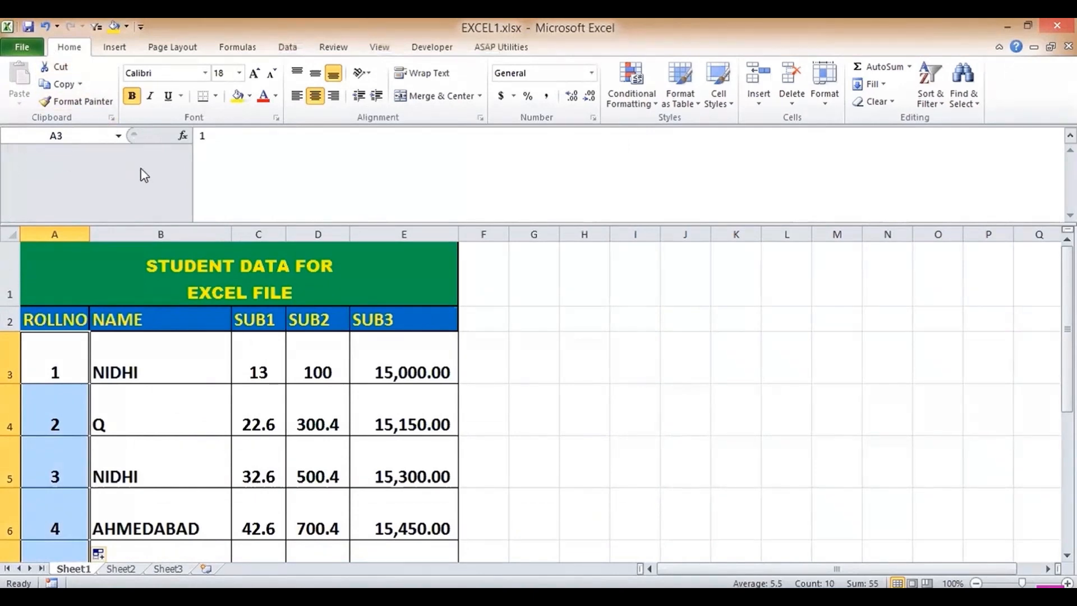
# - Replace the Office user name in Excel Options' General page with a new name
pyautogui.click(22, 47)
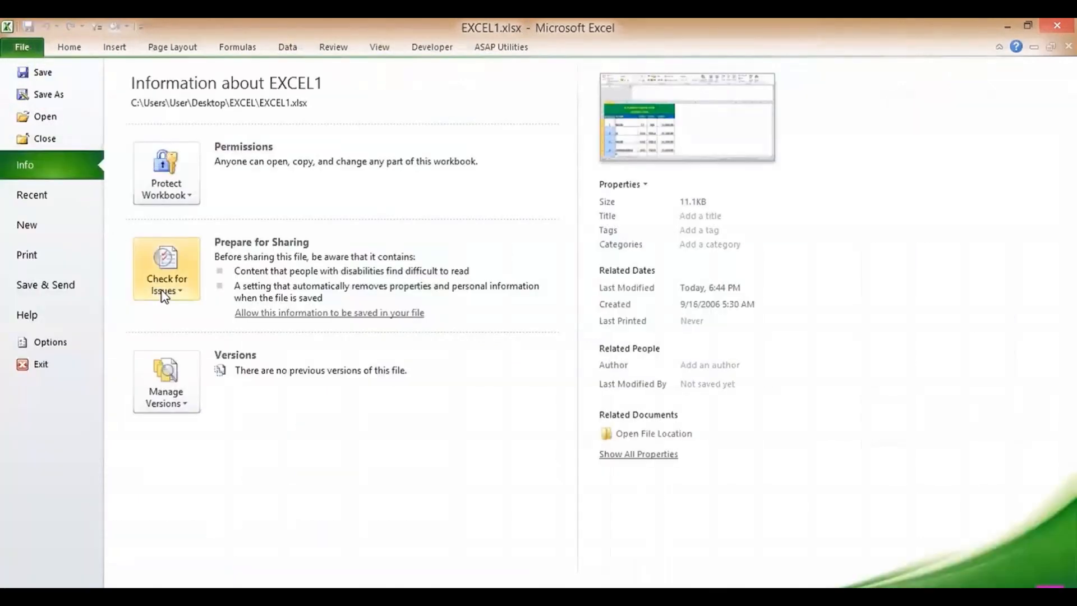
pyautogui.click(50, 343)
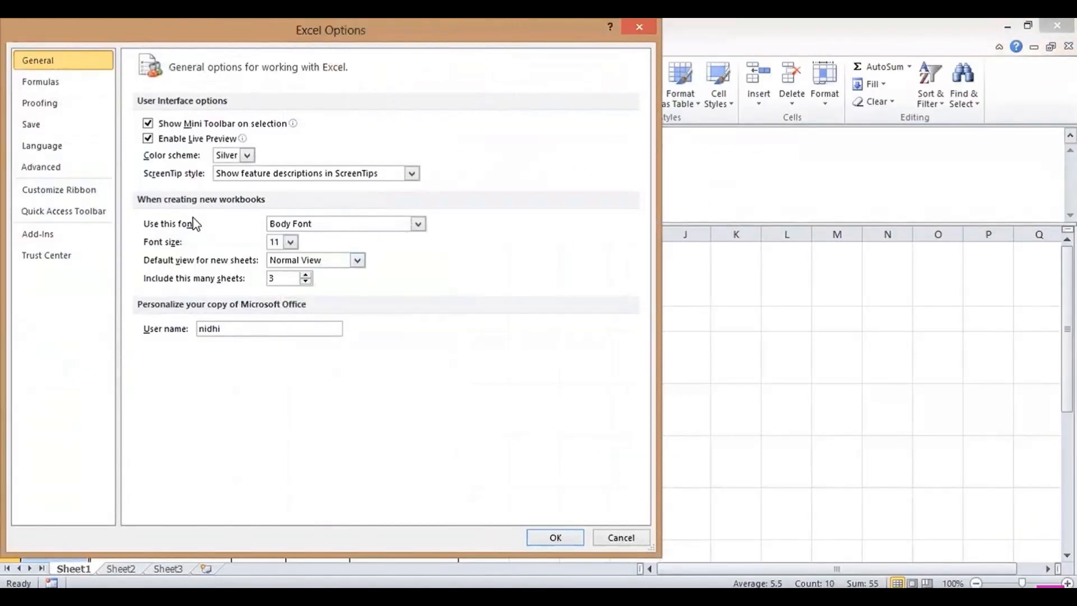
pyautogui.moveTo(236, 328); pyautogui.dragTo(187, 333)
pyautogui.press('BackSpace')
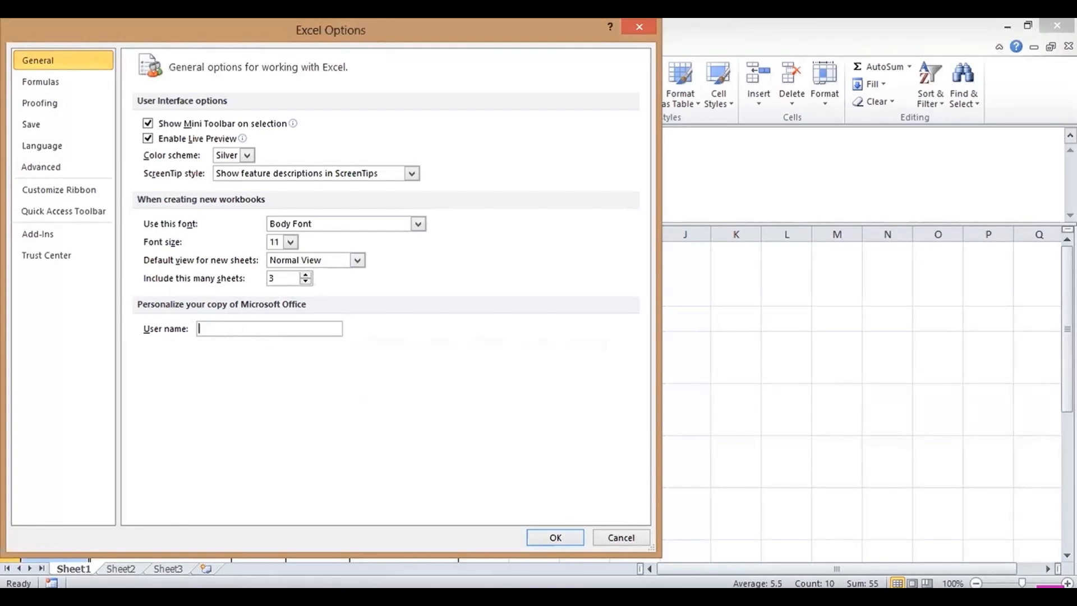
pyautogui.write('FIRST_NAME')
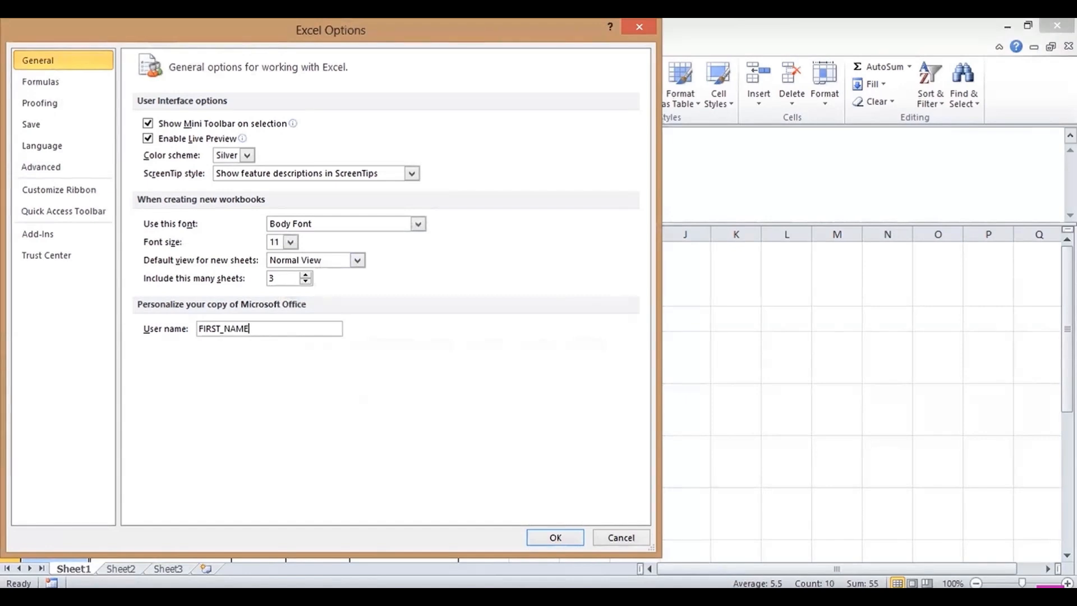
# - Look through the Formulas, Proofing, Language and Advanced option pages
pyautogui.click(76, 84)
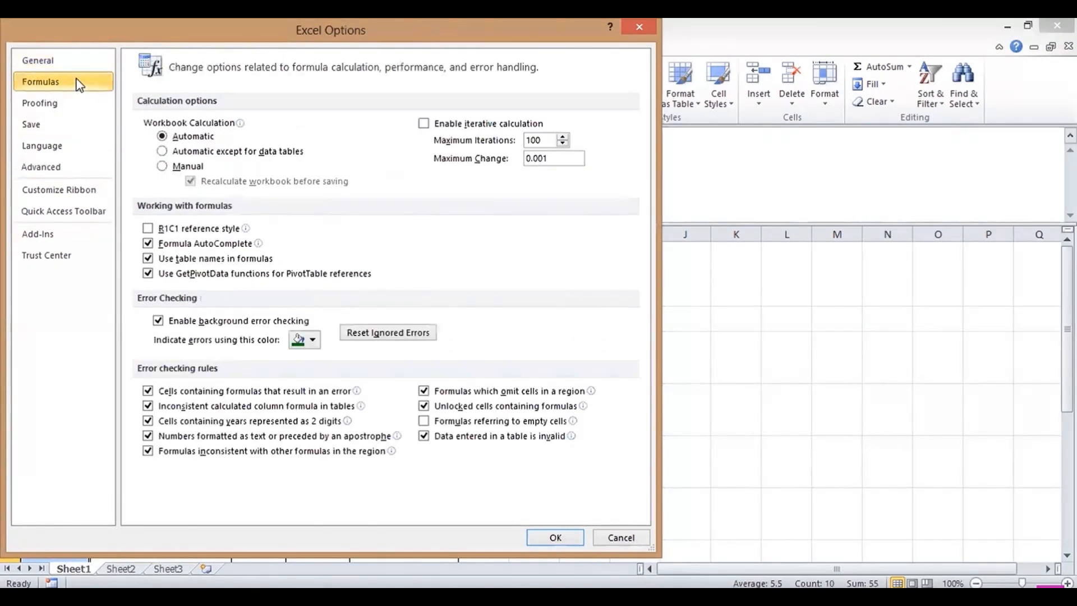
pyautogui.click(68, 105)
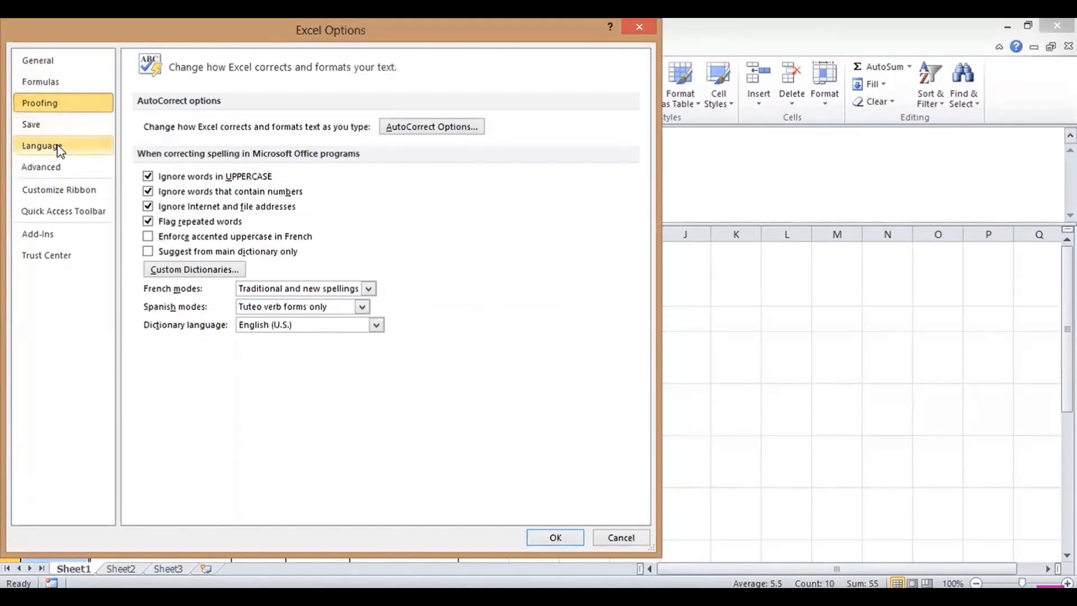
pyautogui.click(89, 149)
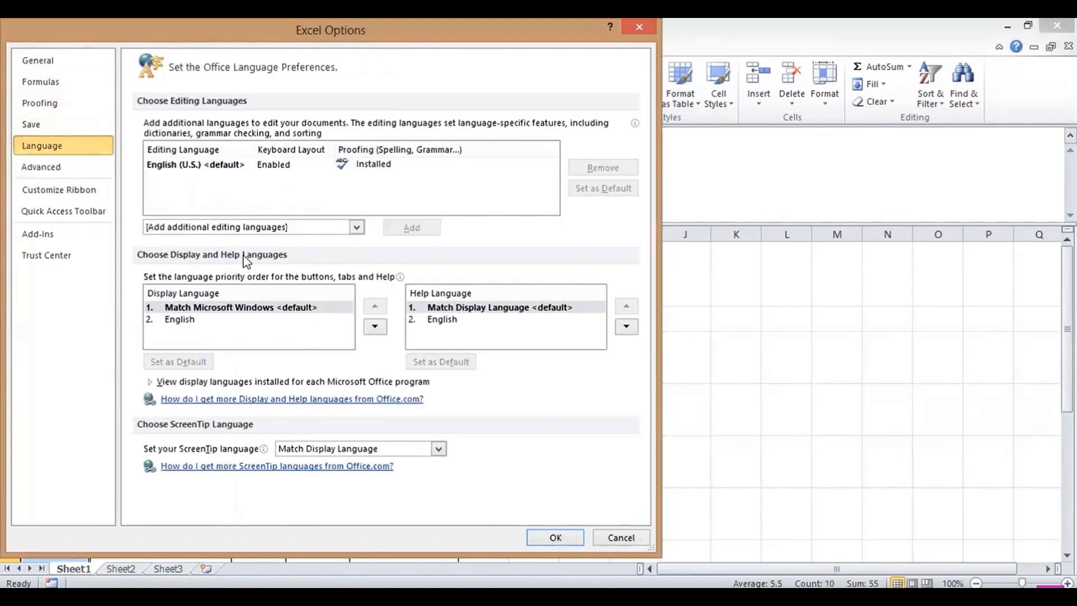
pyautogui.click(45, 168)
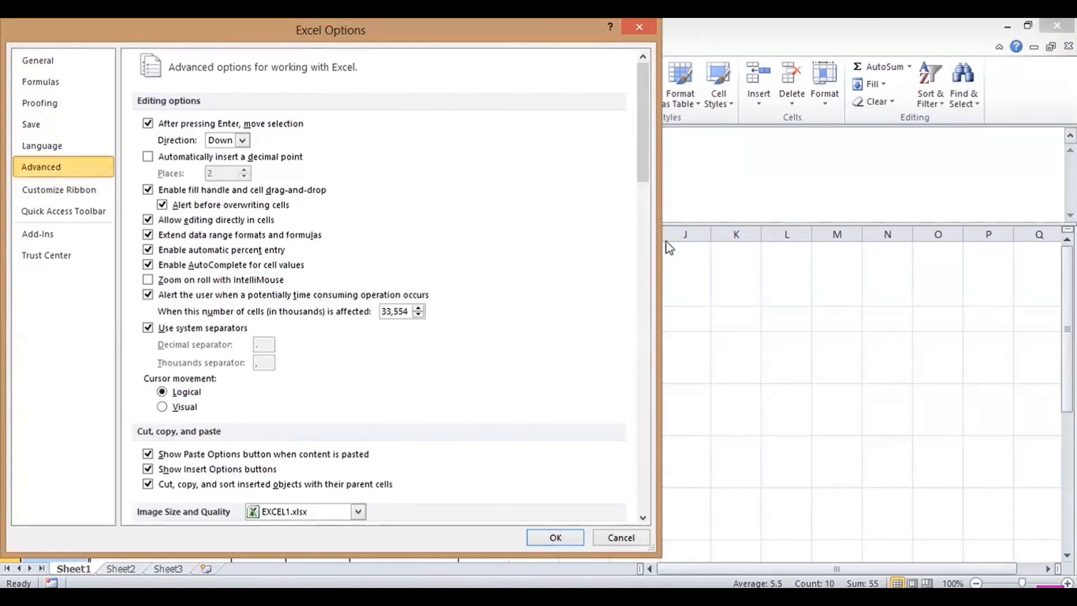
pyautogui.moveTo(646, 162); pyautogui.dragTo(651, 84)
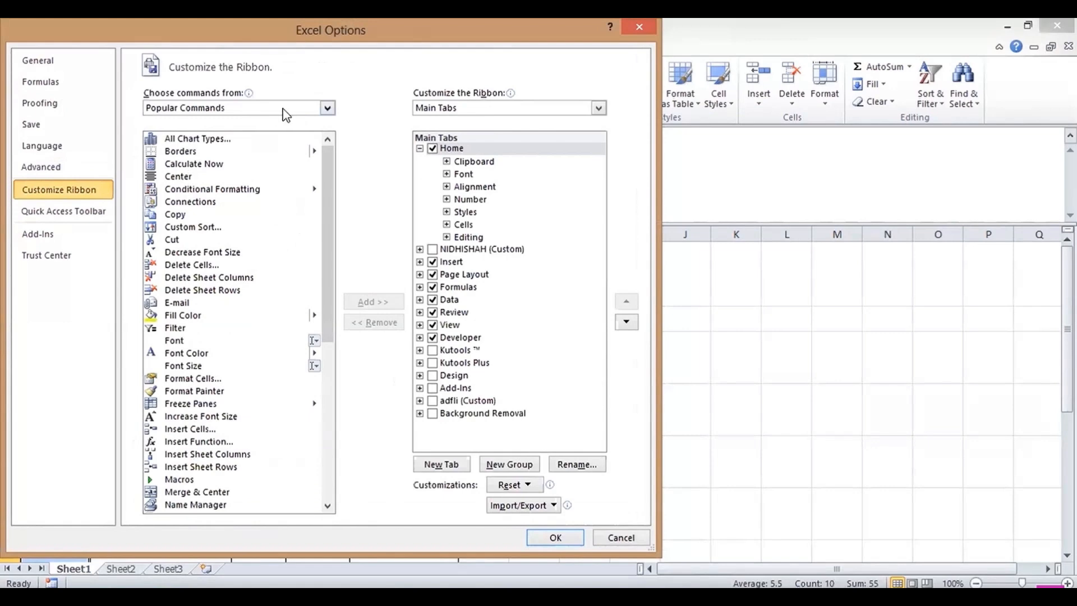
# - Set Choose commands from to All Tabs, view Quick Access Toolbar settings, then cancel Options
pyautogui.click(258, 108)
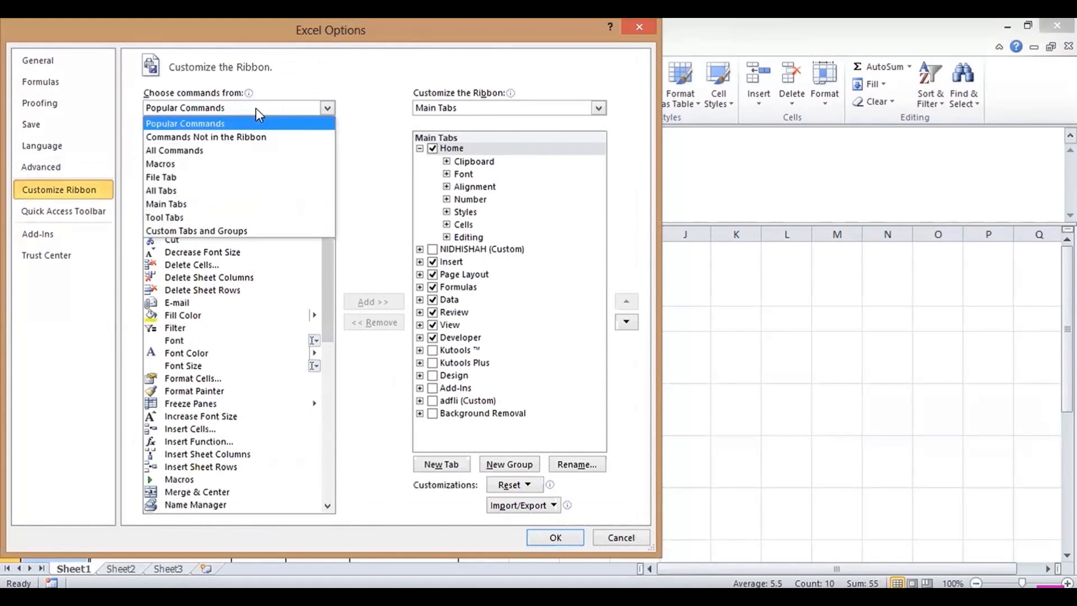
pyautogui.click(213, 192)
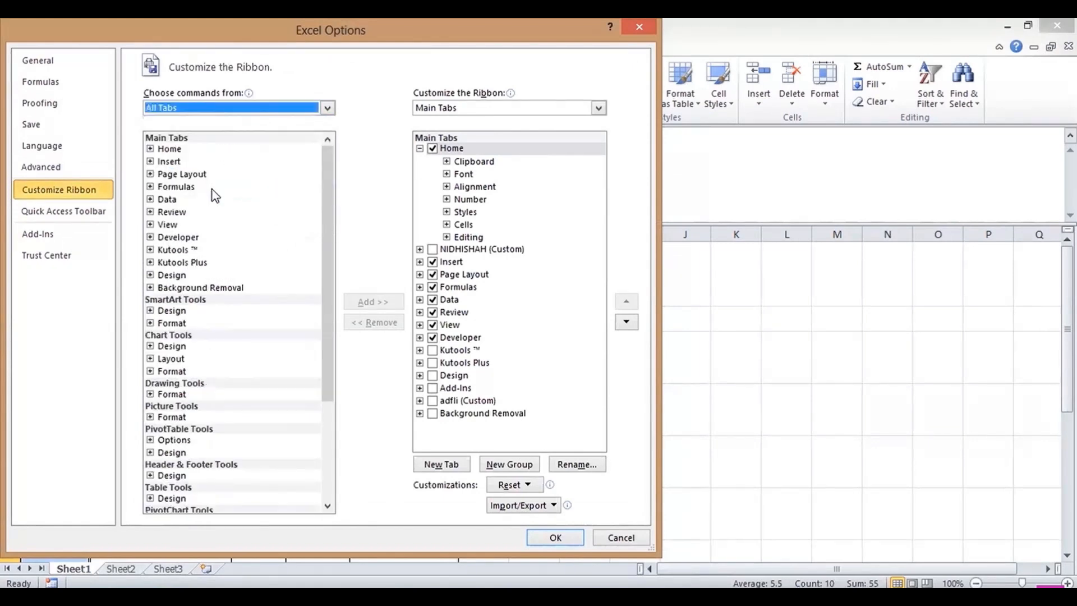
pyautogui.click(79, 212)
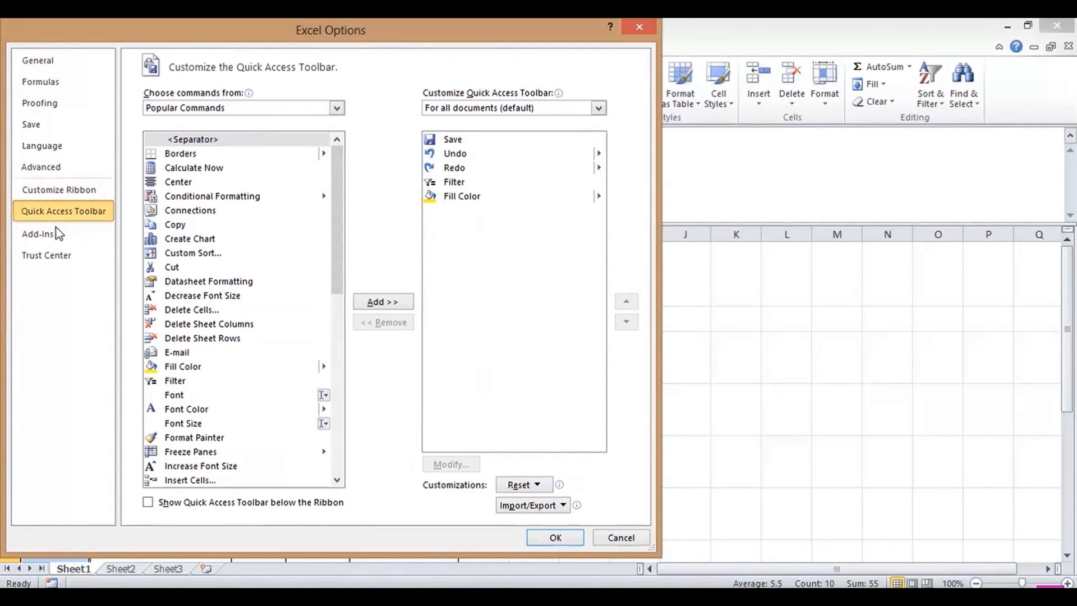
pyautogui.click(619, 537)
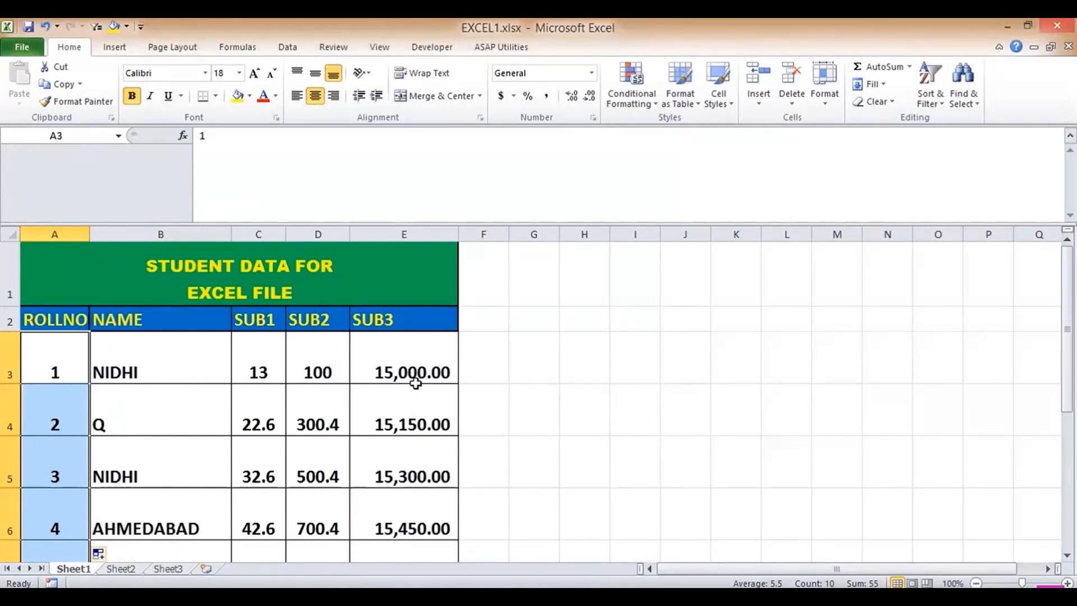
# - Clear the contents of E2, then retype the SUB3 heading
pyautogui.click(362, 319)
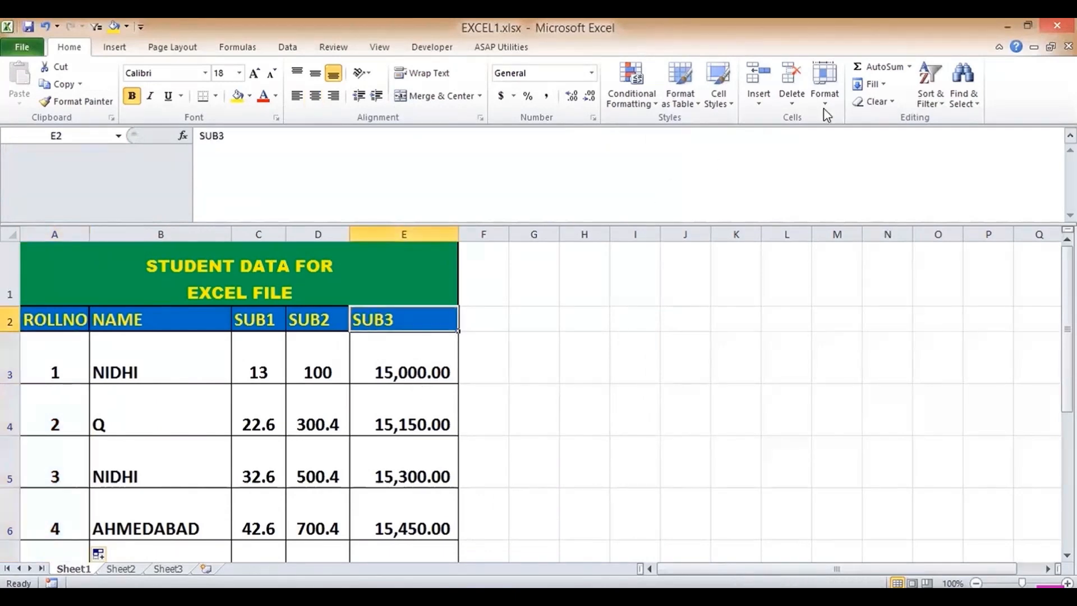
pyautogui.click(876, 104)
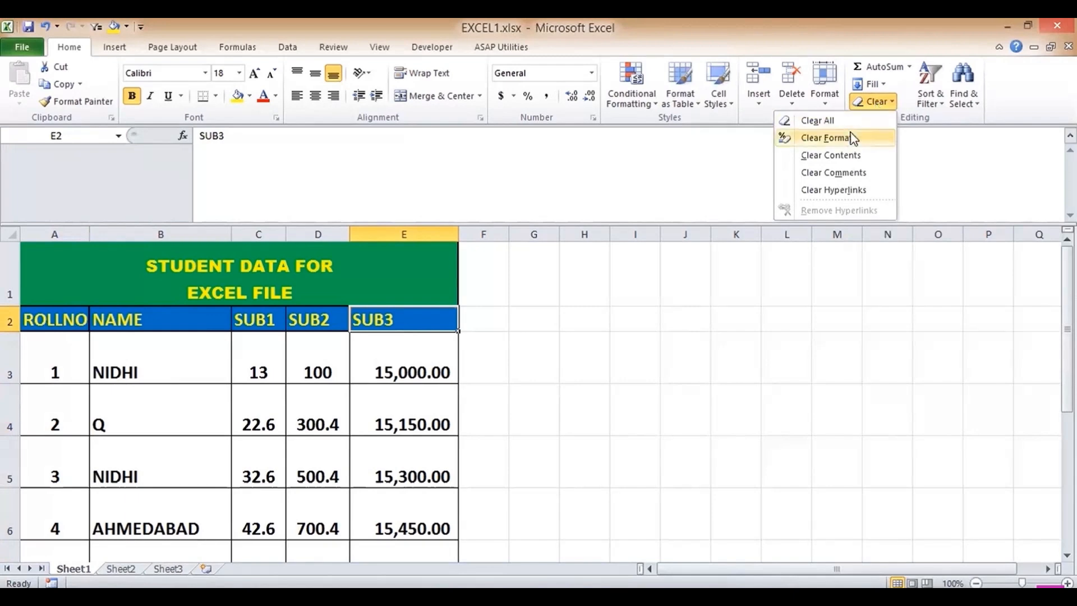
pyautogui.click(841, 155)
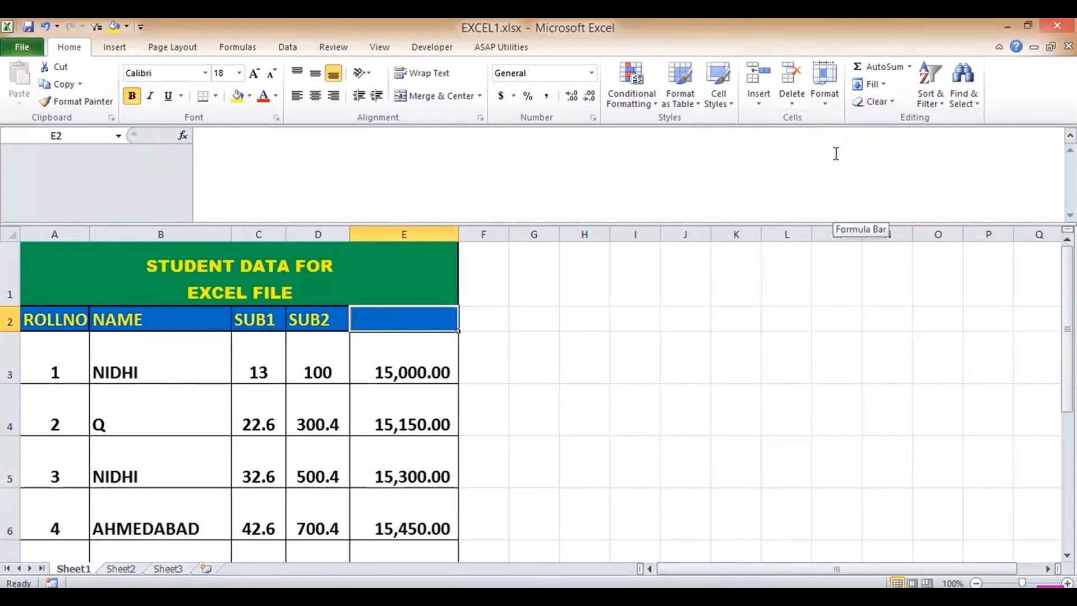
pyautogui.write('SUB3')
pyautogui.press('Return')
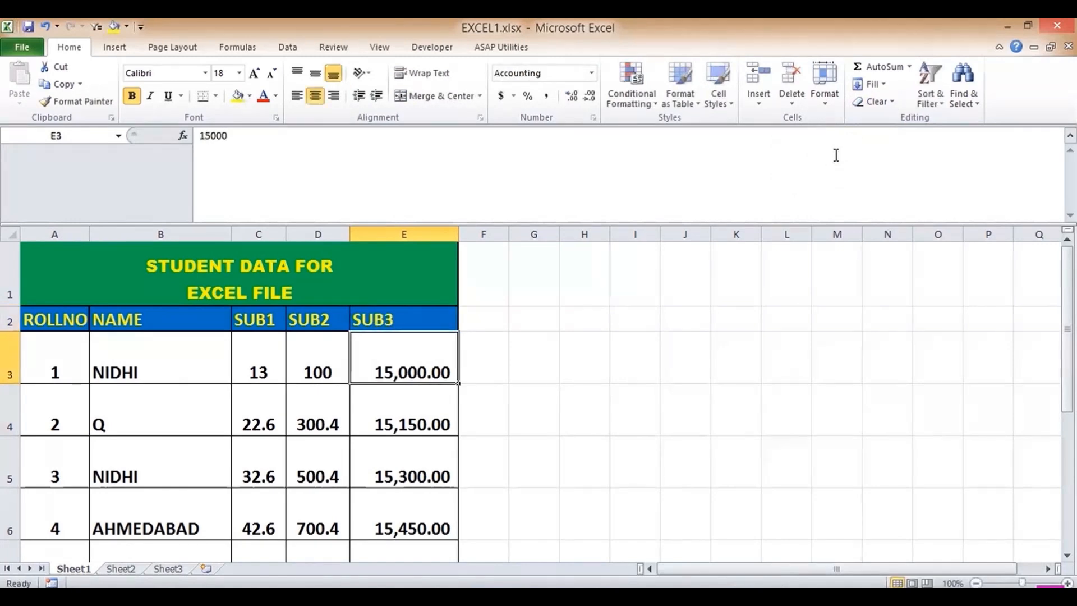
pyautogui.press('Up')
# - Clear E2 entirely, undo, clear its contents, then clear all remaining fill and borders
pyautogui.click(873, 101)
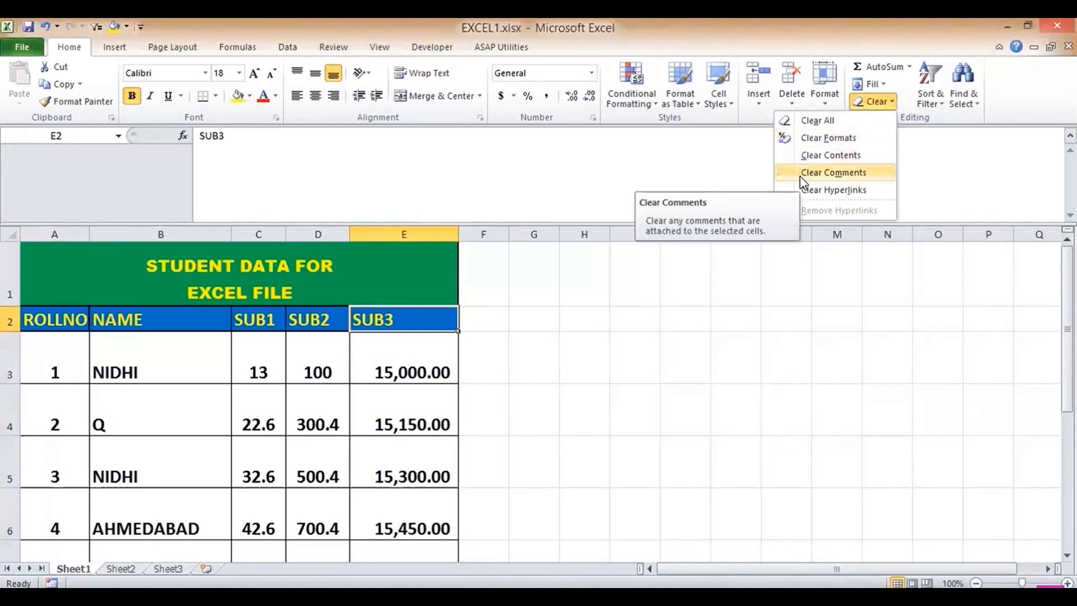
pyautogui.click(816, 121)
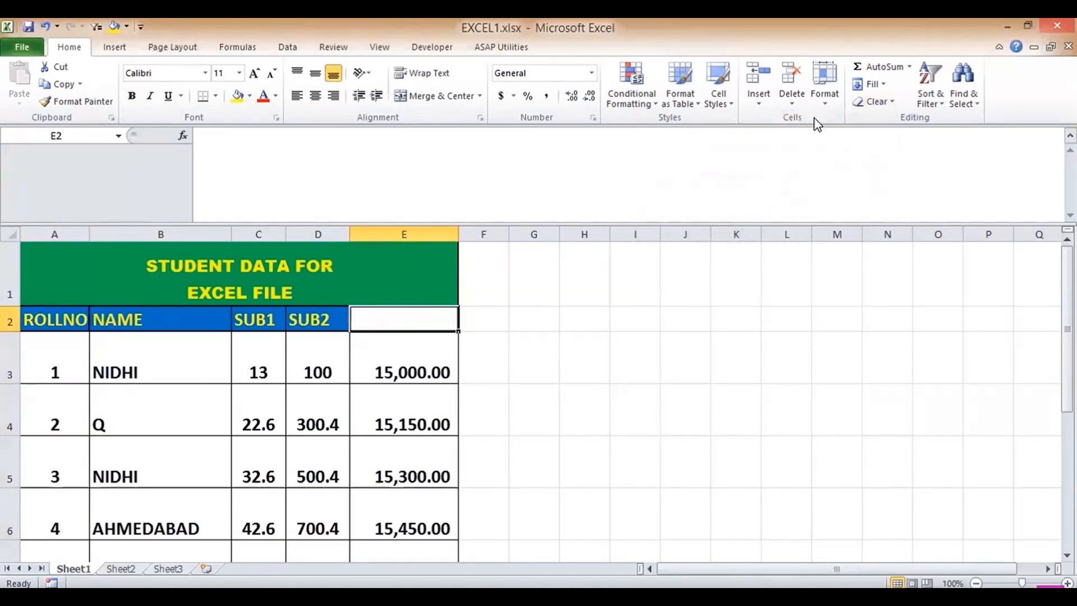
pyautogui.hotkey('ctrl', 'z')
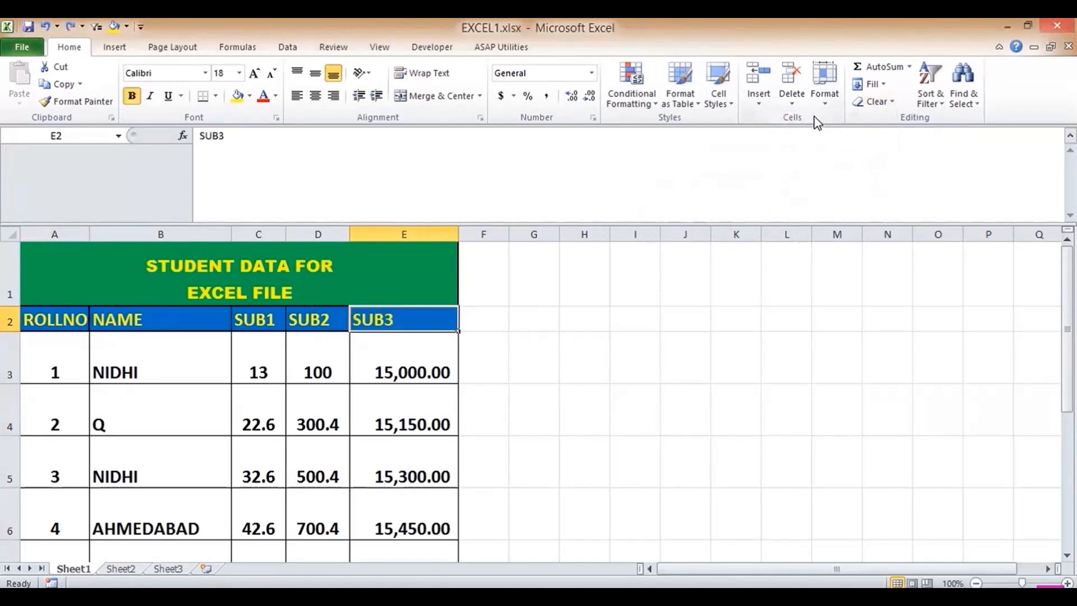
pyautogui.click(832, 109)
pyautogui.click(874, 101)
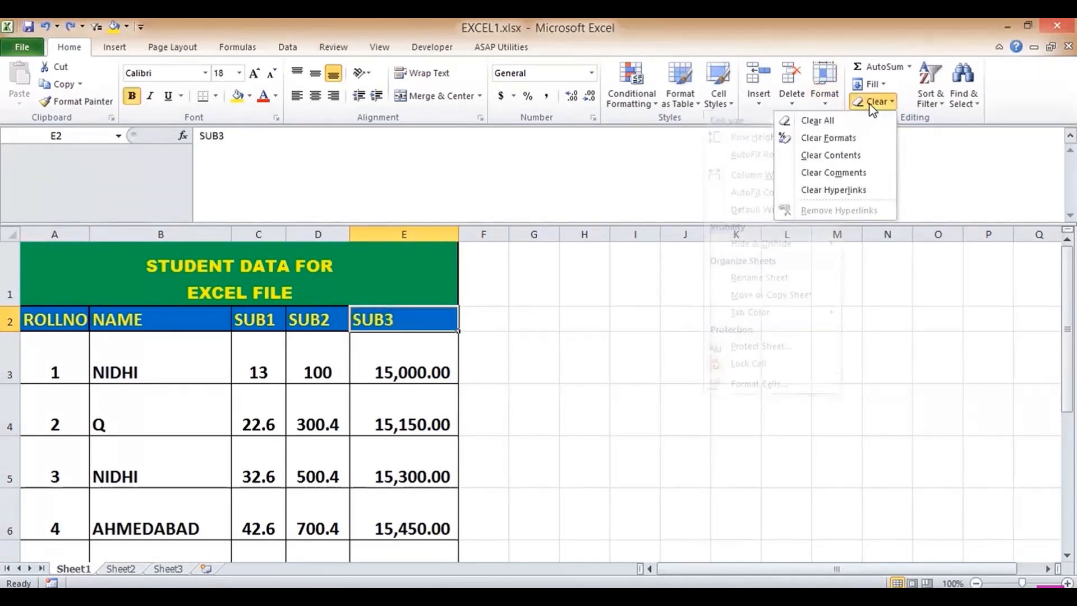
pyautogui.click(821, 157)
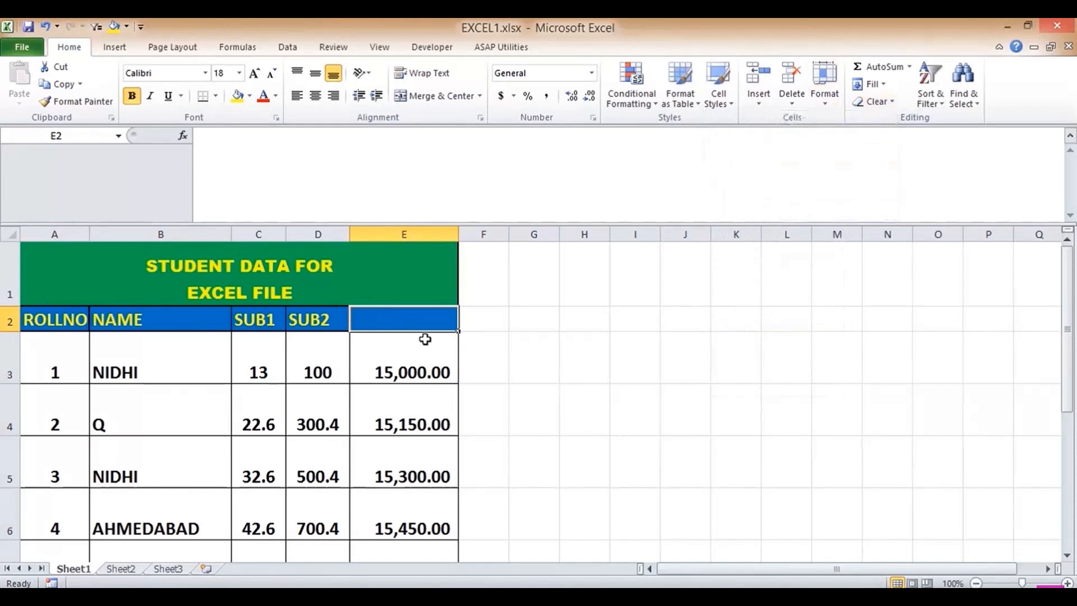
pyautogui.click(879, 102)
pyautogui.click(818, 121)
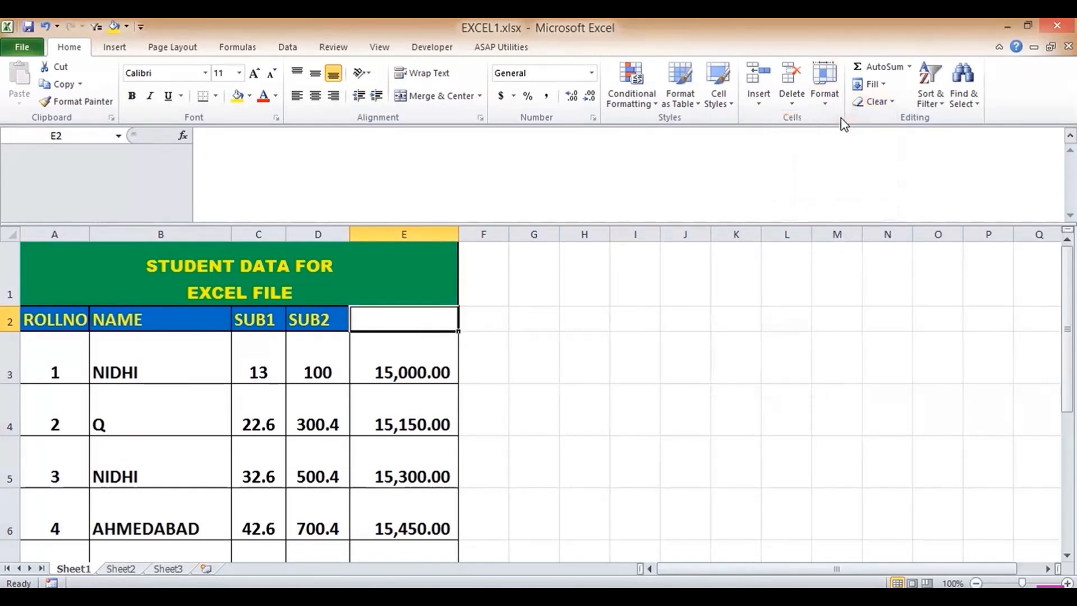
pyautogui.click(322, 319)
# - Copy D2's SUB2 header into E2 and change its text to SUB3
pyautogui.hotkey('ctrl', 'c')
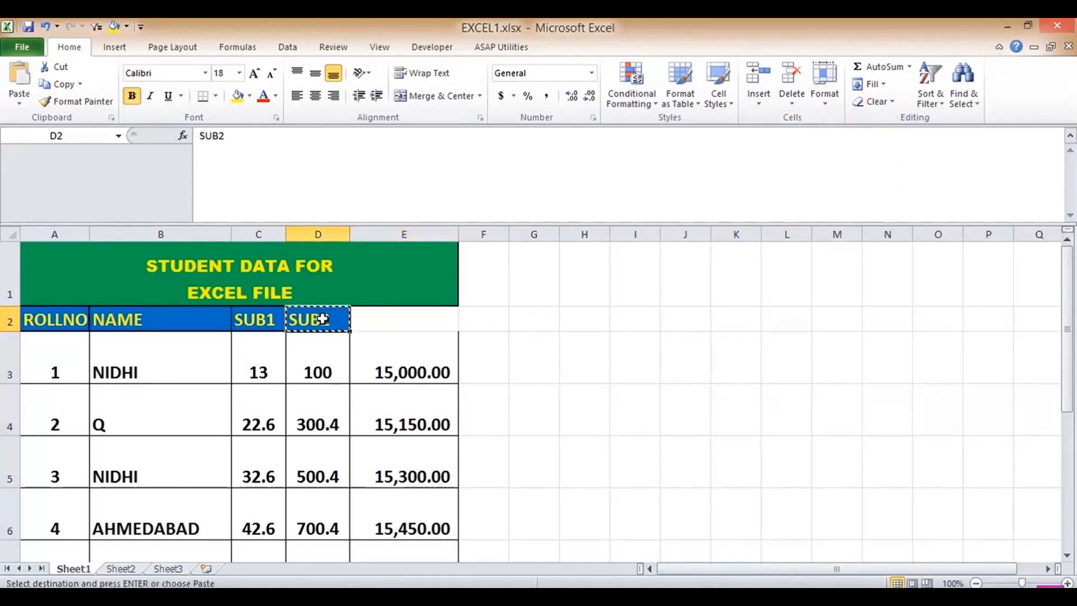
pyautogui.press('Right')
pyautogui.hotkey('ctrl', 'v')
pyautogui.click(281, 153)
pyautogui.press('BackSpace')
pyautogui.write('3')
pyautogui.press('Return')
pyautogui.press('Up')
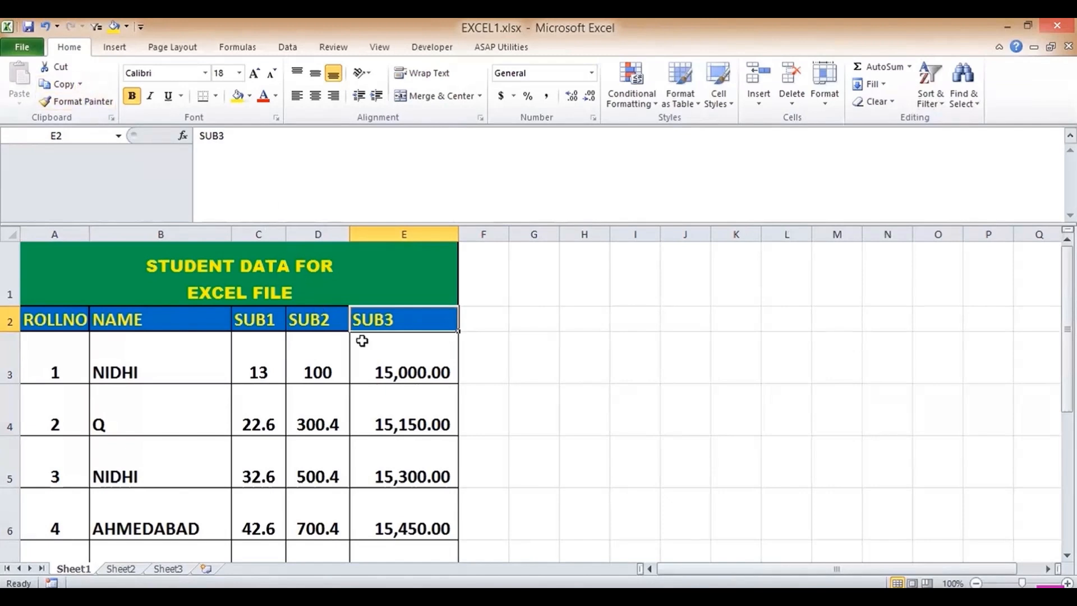
# - Copy 15,000.00 from E3 into H3, AutoFit column H, then delete H3's value
pyautogui.click(386, 360)
pyautogui.hotkey('ctrl', 'c')
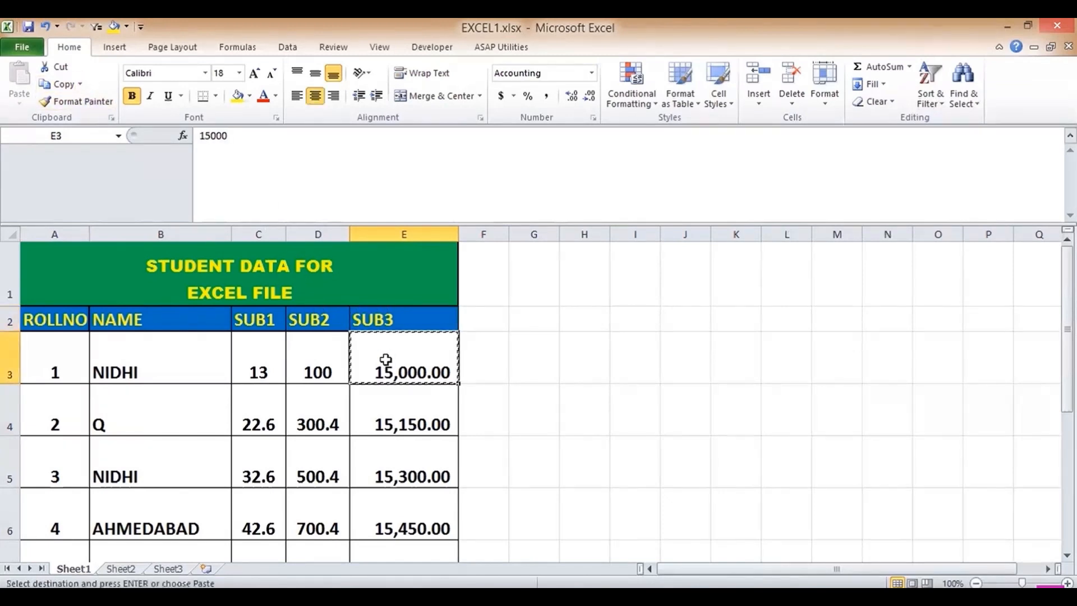
pyautogui.press('Right')
pyautogui.press('Right')
pyautogui.press('Right')
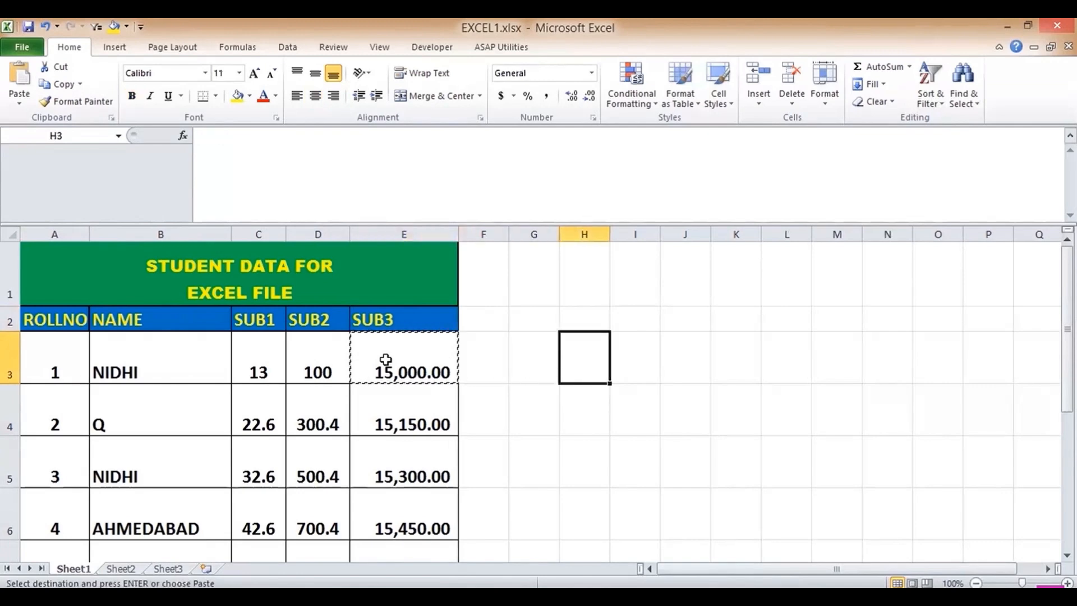
pyautogui.hotkey('ctrl', 'v')
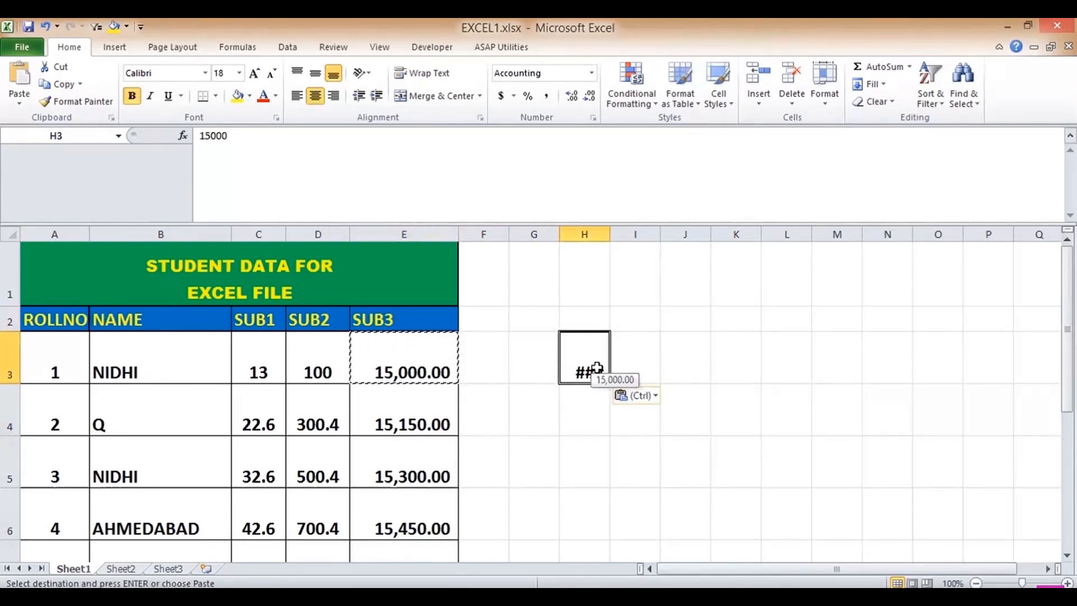
pyautogui.press('Escape')
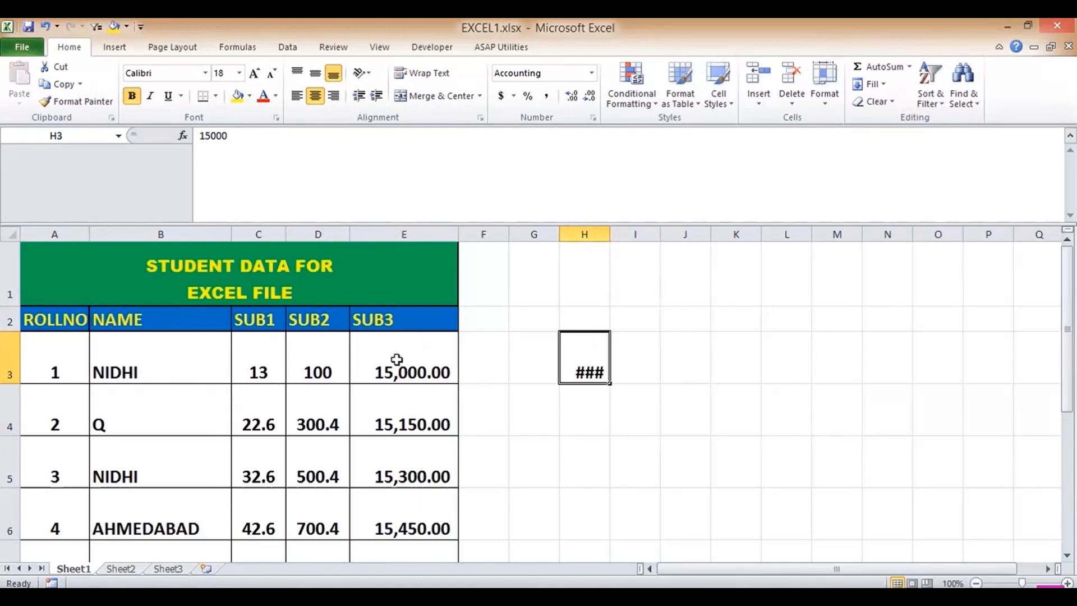
pyautogui.moveTo(611, 234); pyautogui.dragTo(611, 234)
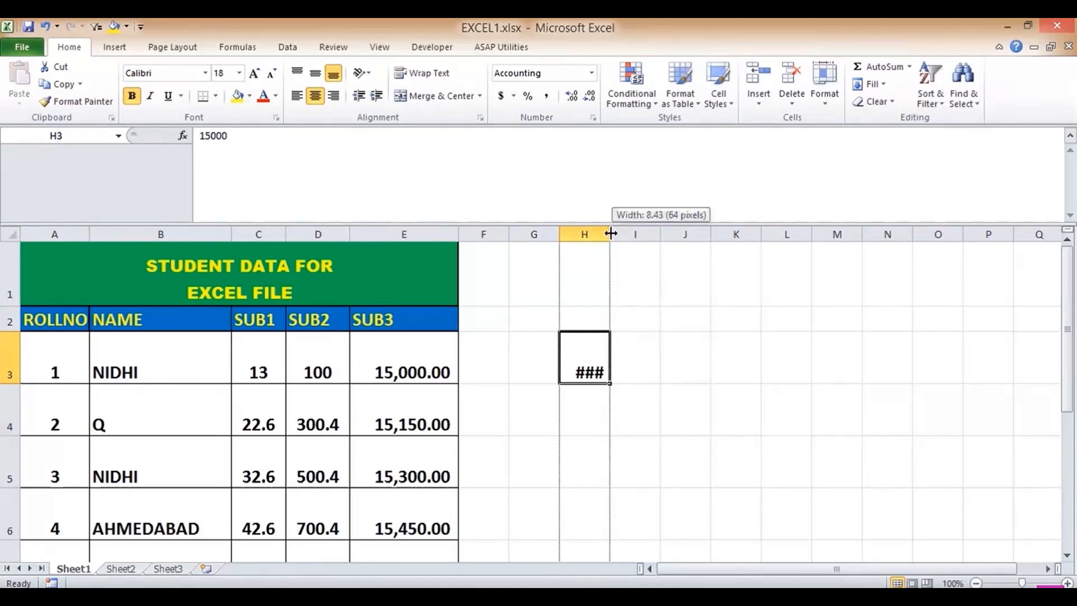
pyautogui.doubleClick(611, 234)
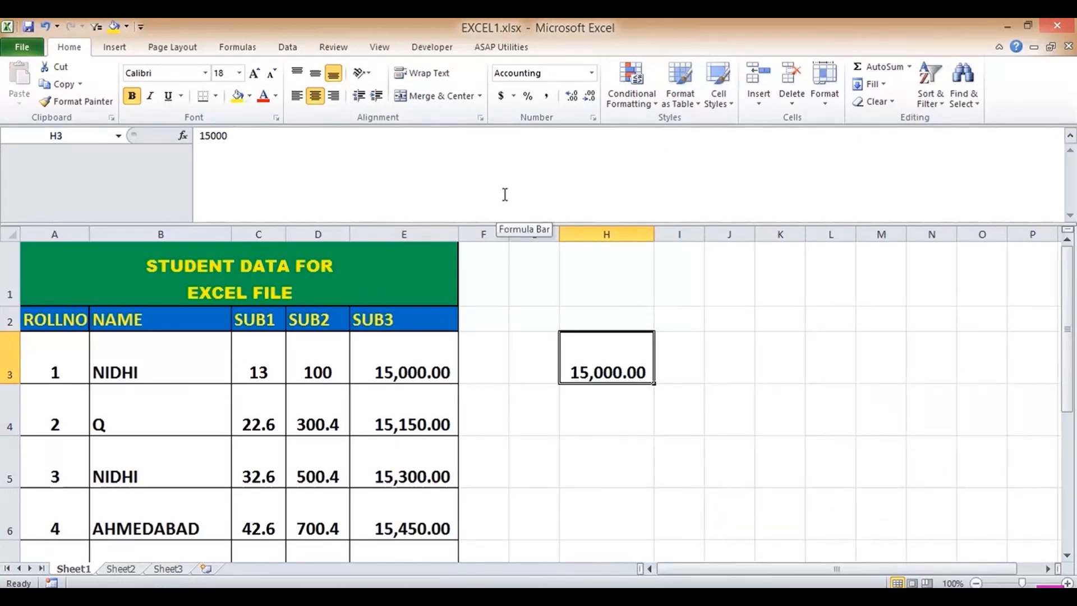
pyautogui.press('Delete')
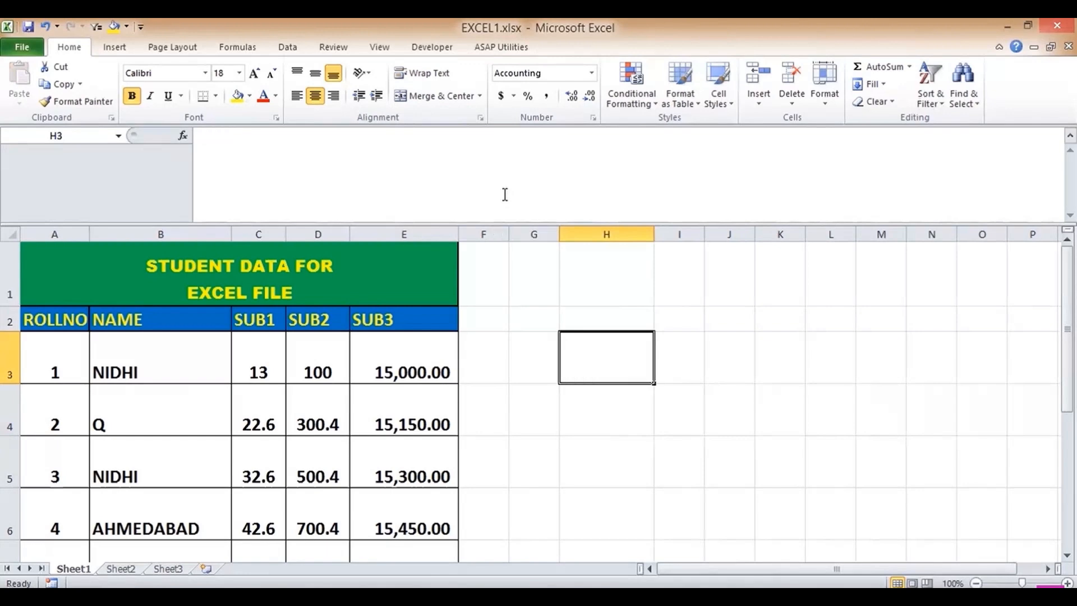
pyautogui.click(481, 96)
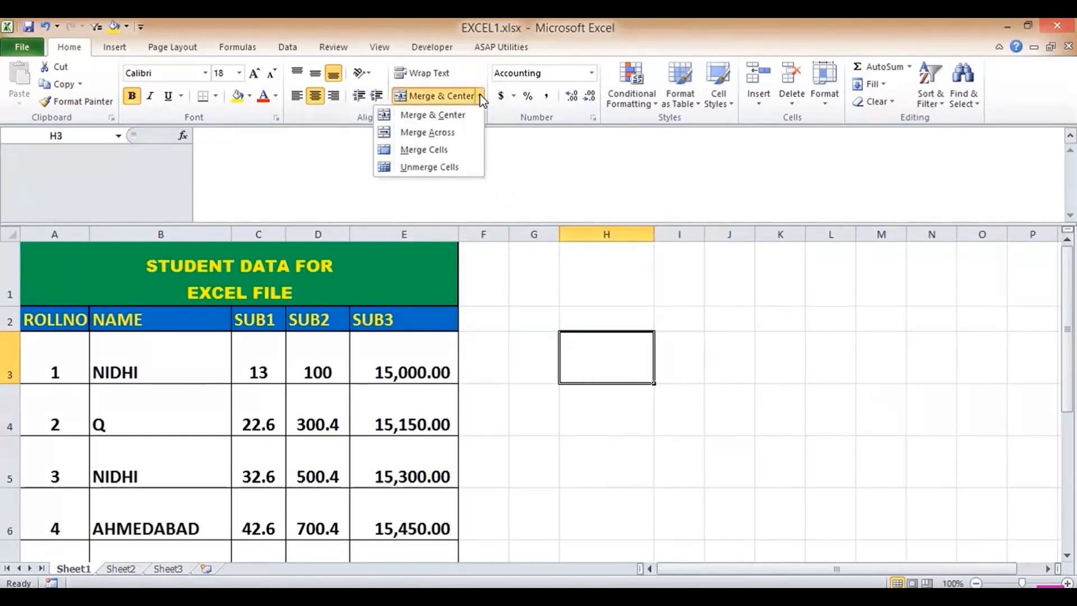
pyautogui.click(438, 307)
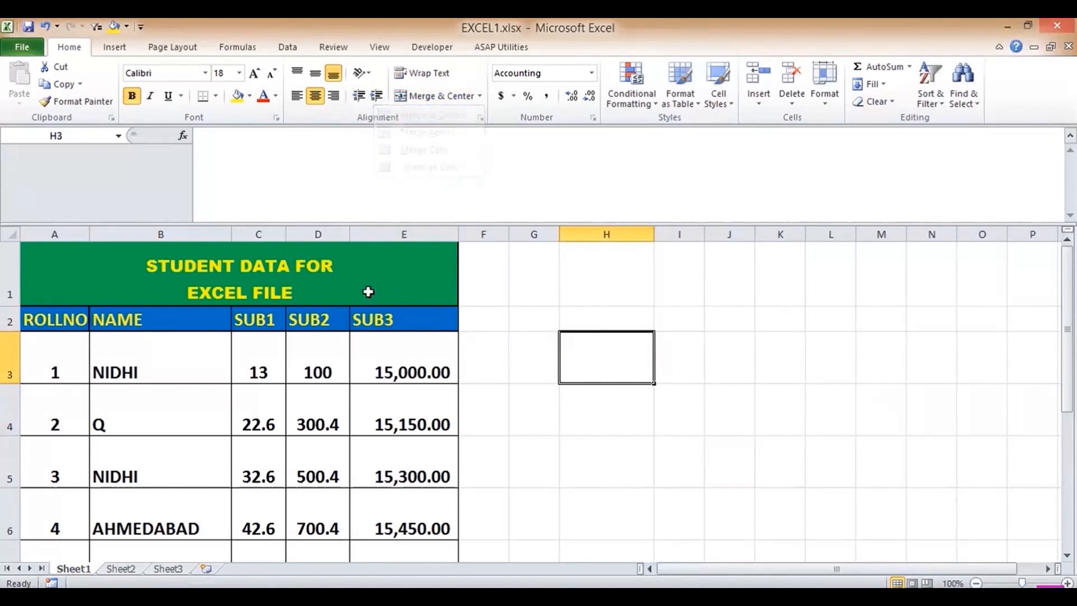
pyautogui.click(283, 271)
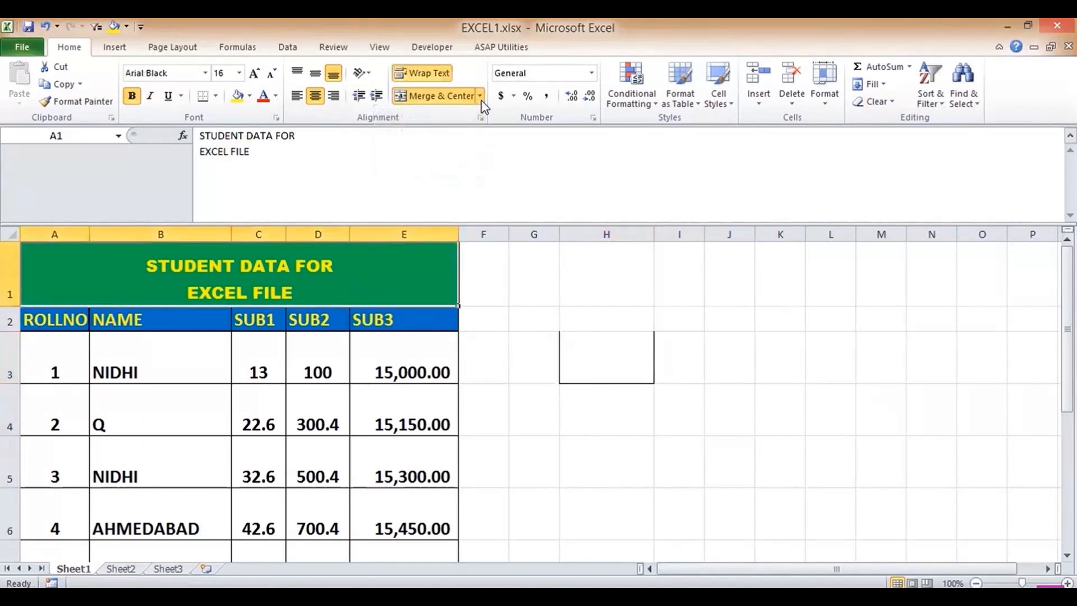
pyautogui.click(480, 96)
pyautogui.click(427, 167)
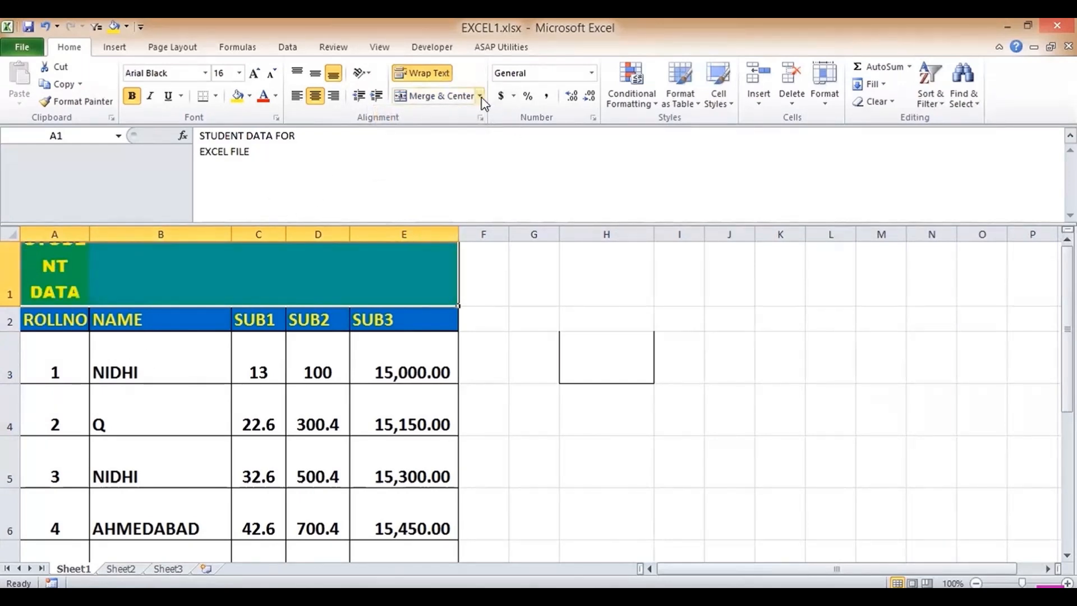
pyautogui.click(449, 96)
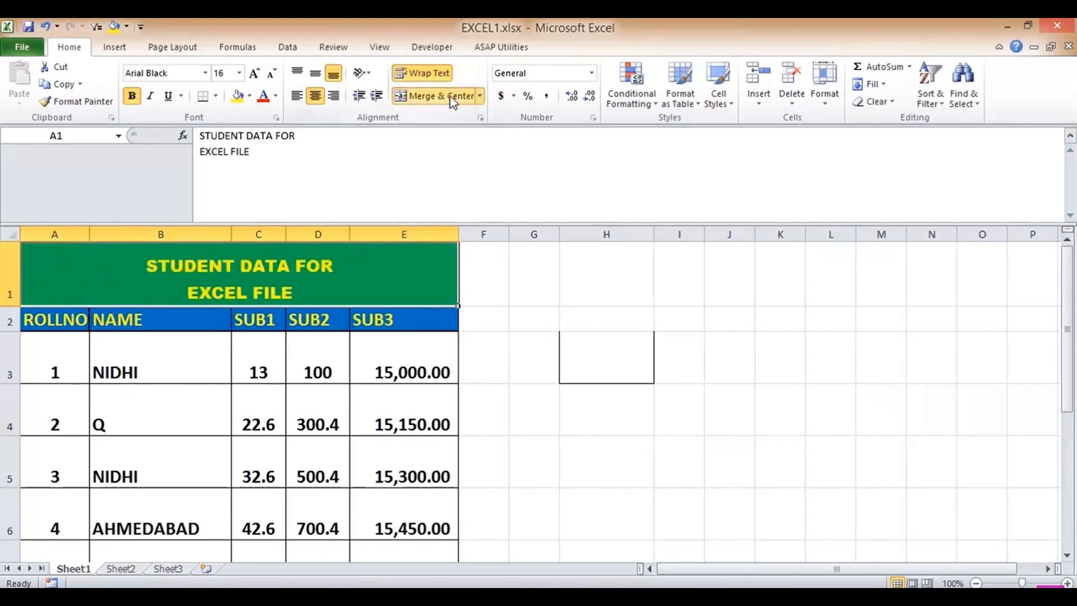
pyautogui.click(480, 97)
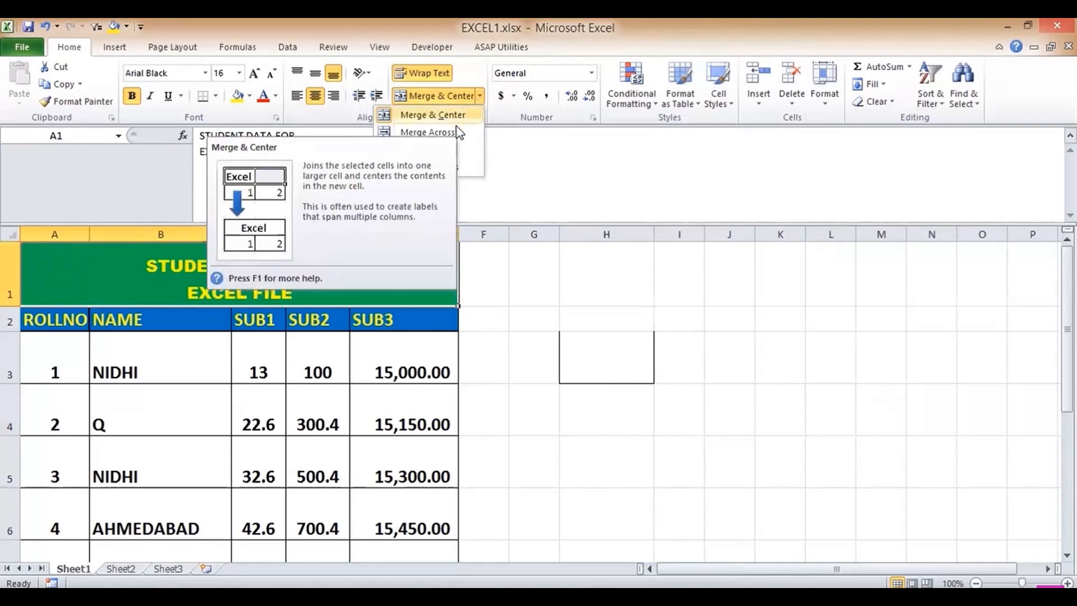
pyautogui.click(479, 96)
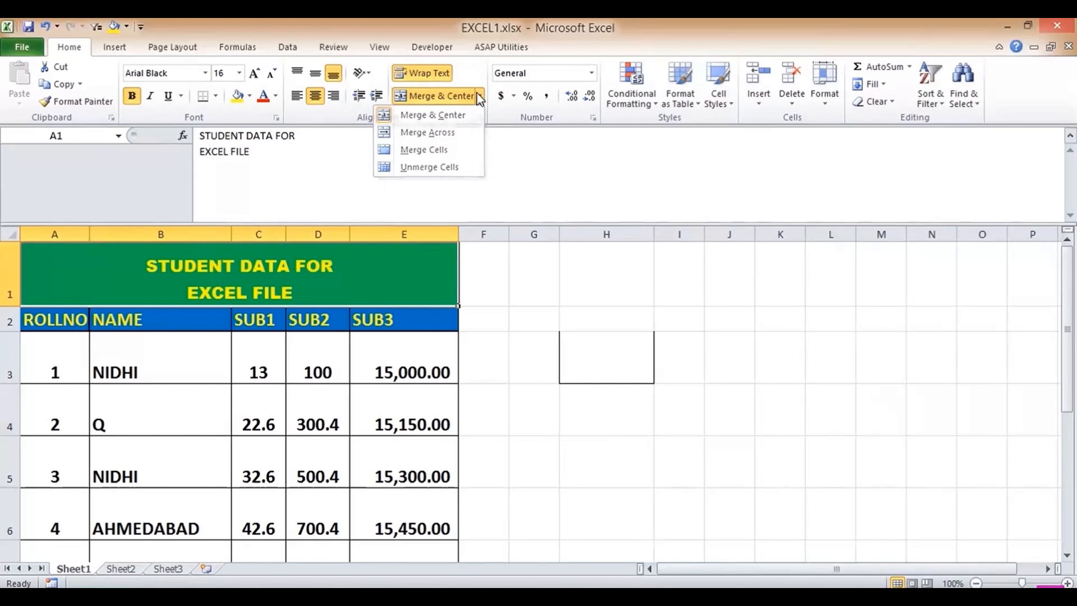
pyautogui.click(252, 369)
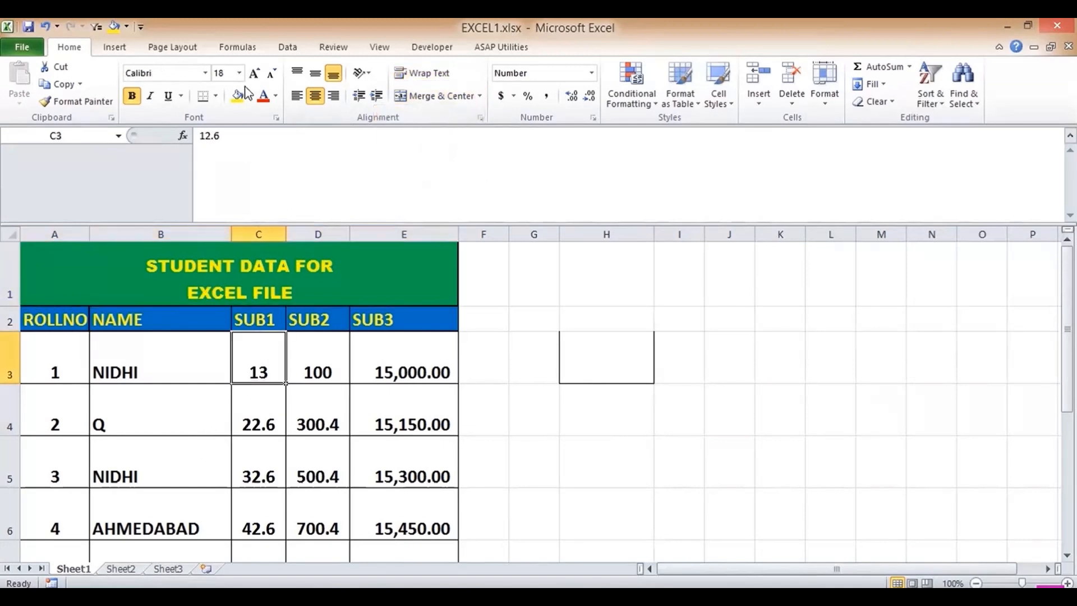
# - Enlarge the font of the 13 in cell C3 through several sizes
pyautogui.click(255, 73)
pyautogui.click(255, 73)
pyautogui.click(255, 74)
pyautogui.click(255, 73)
pyautogui.click(255, 73)
pyautogui.click(255, 73)
pyautogui.click(256, 74)
pyautogui.click(255, 73)
pyautogui.click(255, 74)
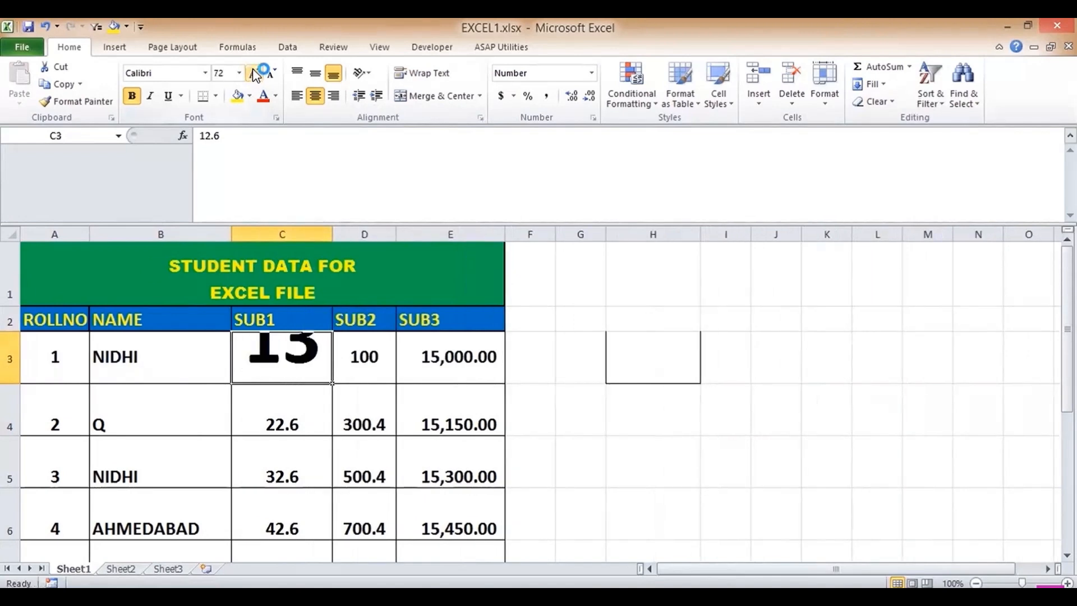
# - Shrink C3's 13 back down to 22 point
pyautogui.click(272, 74)
pyautogui.click(271, 73)
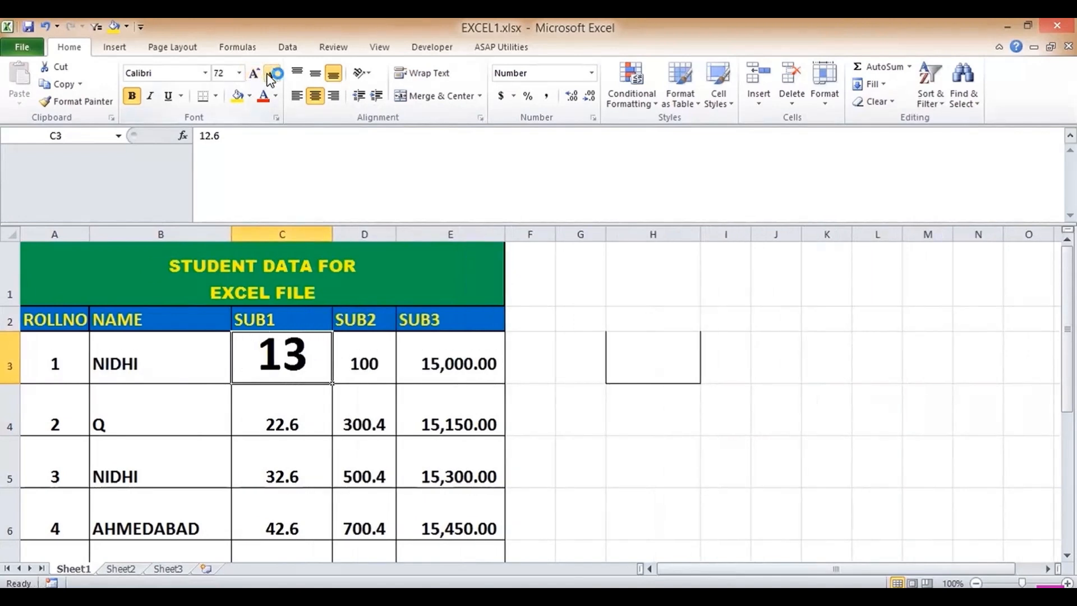
pyautogui.click(271, 74)
pyautogui.click(272, 73)
pyautogui.click(271, 73)
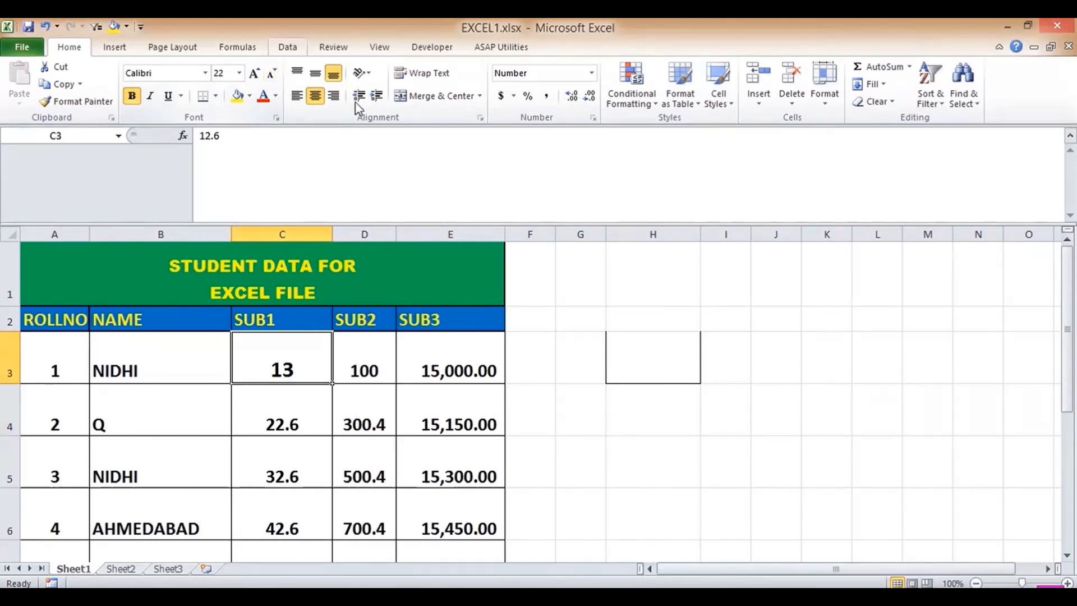
pyautogui.click(367, 75)
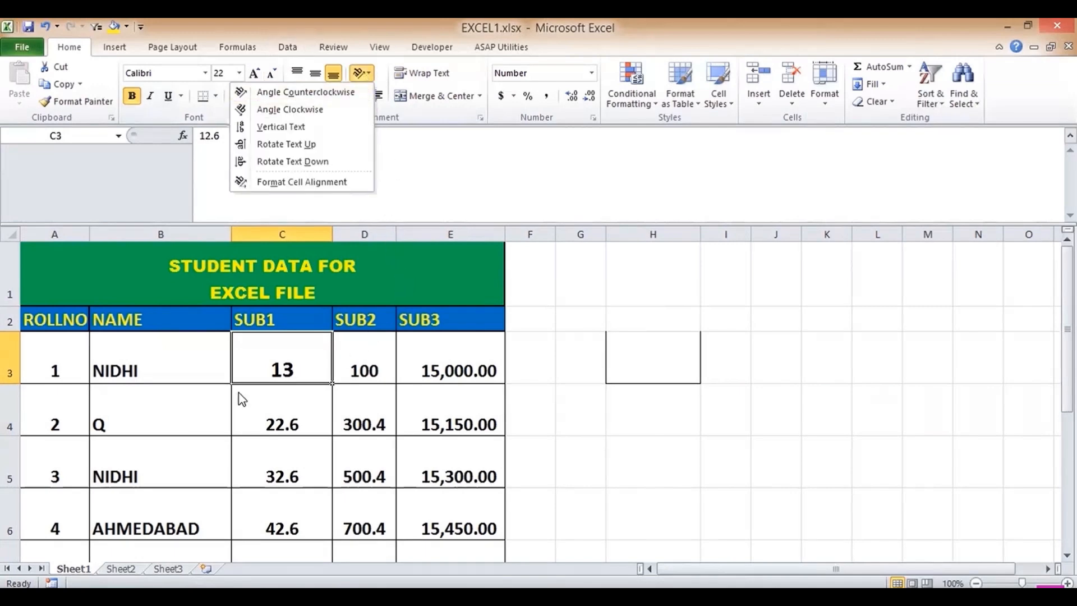
# - Try Vertical Text, Rotate Text Up and Rotate Text Down on NIDHI in B3
pyautogui.click(143, 366)
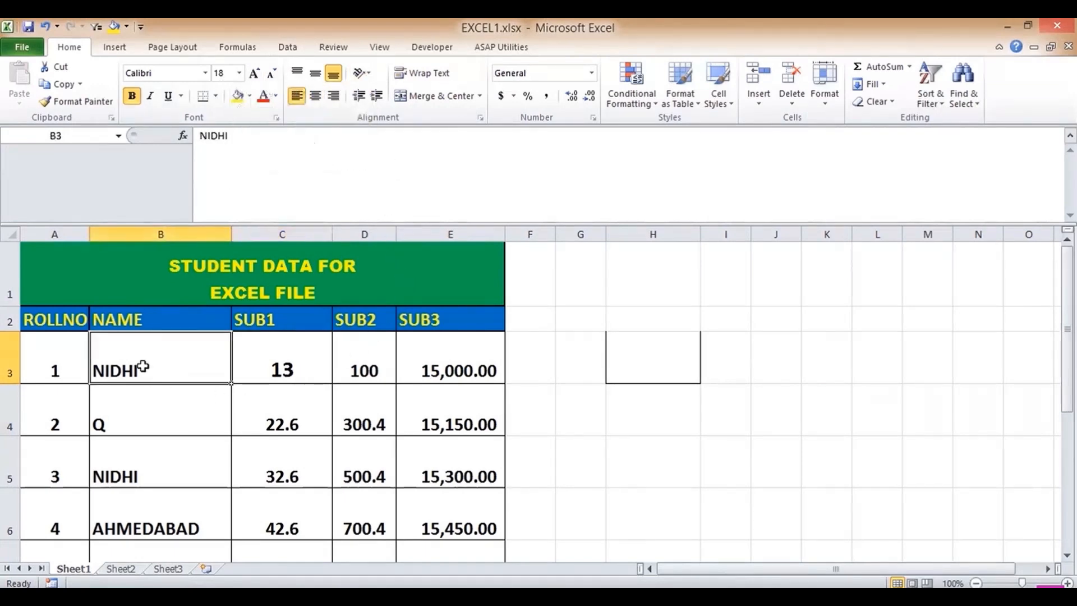
pyautogui.click(359, 79)
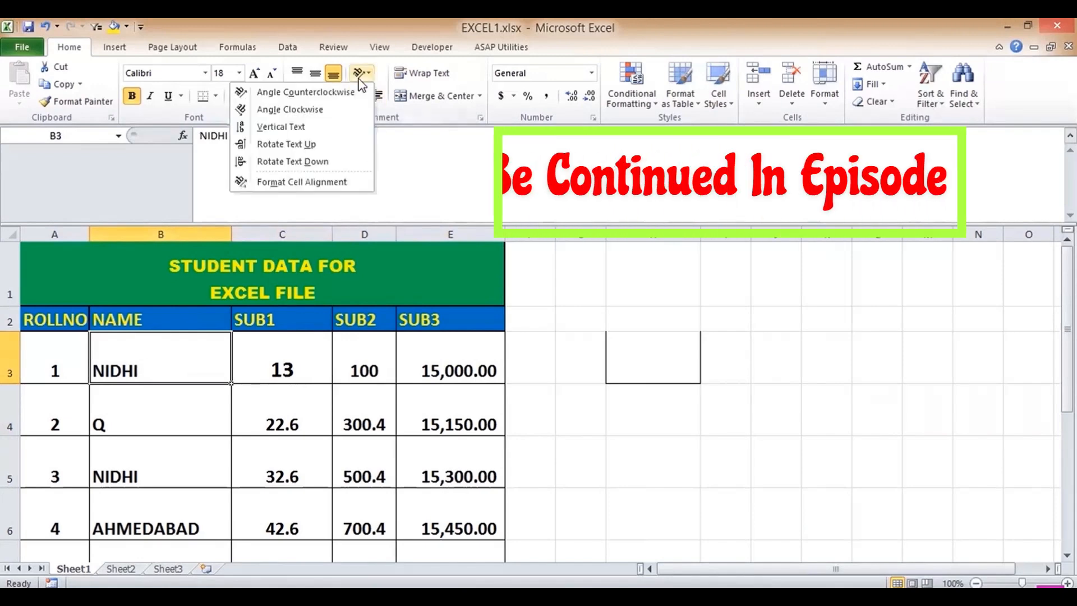
pyautogui.click(309, 134)
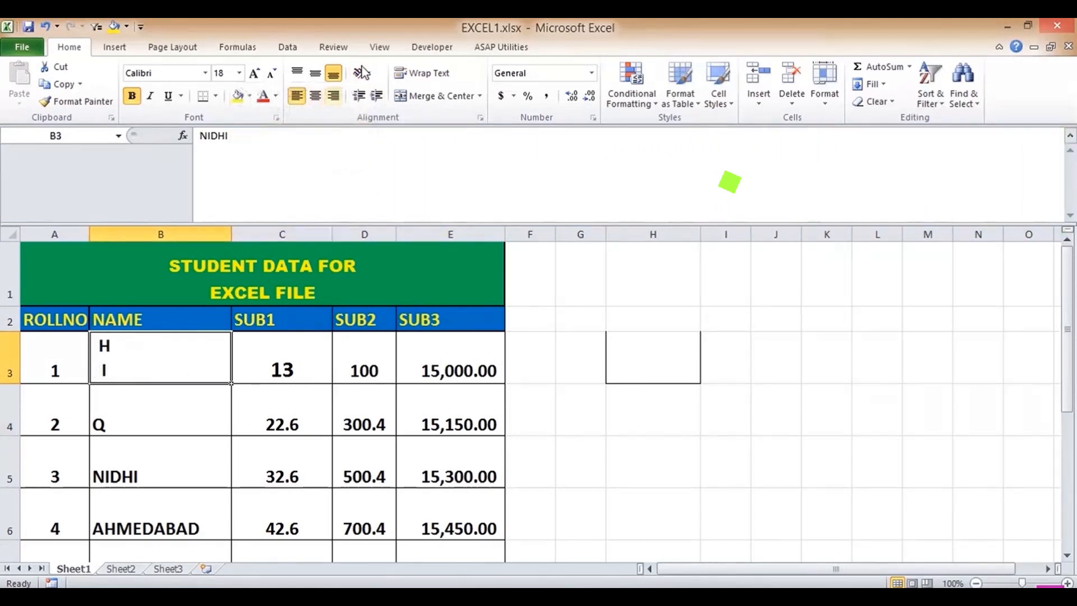
pyautogui.click(370, 74)
pyautogui.click(303, 143)
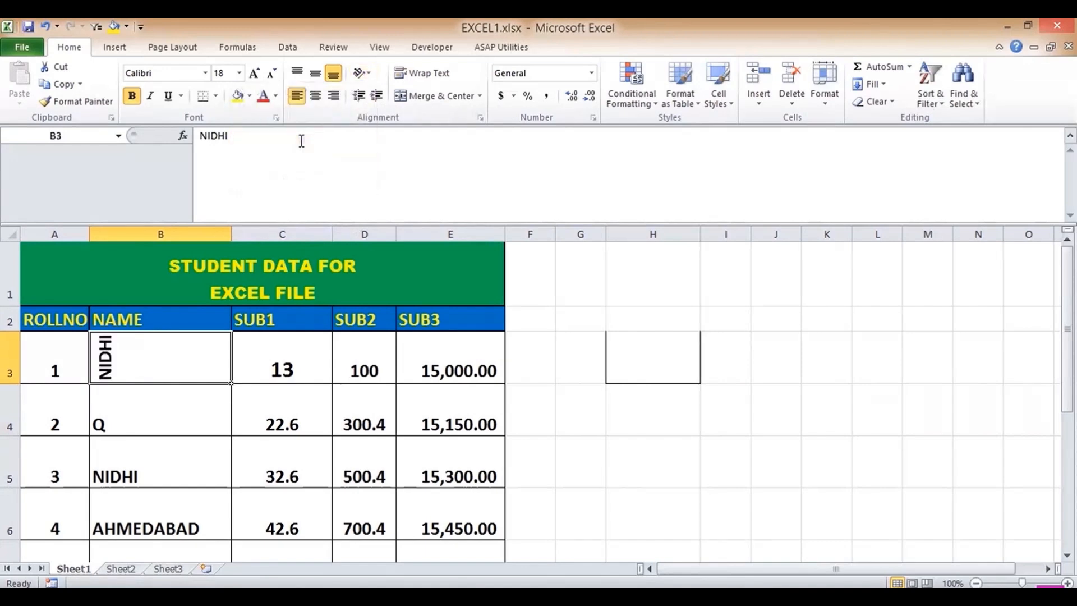
pyautogui.click(362, 73)
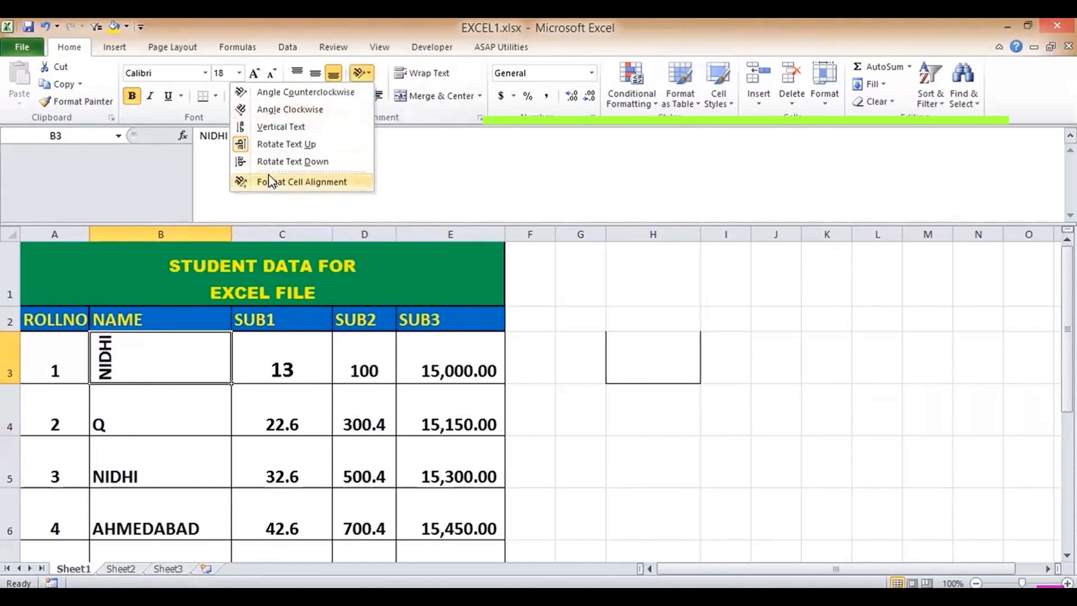
pyautogui.click(282, 162)
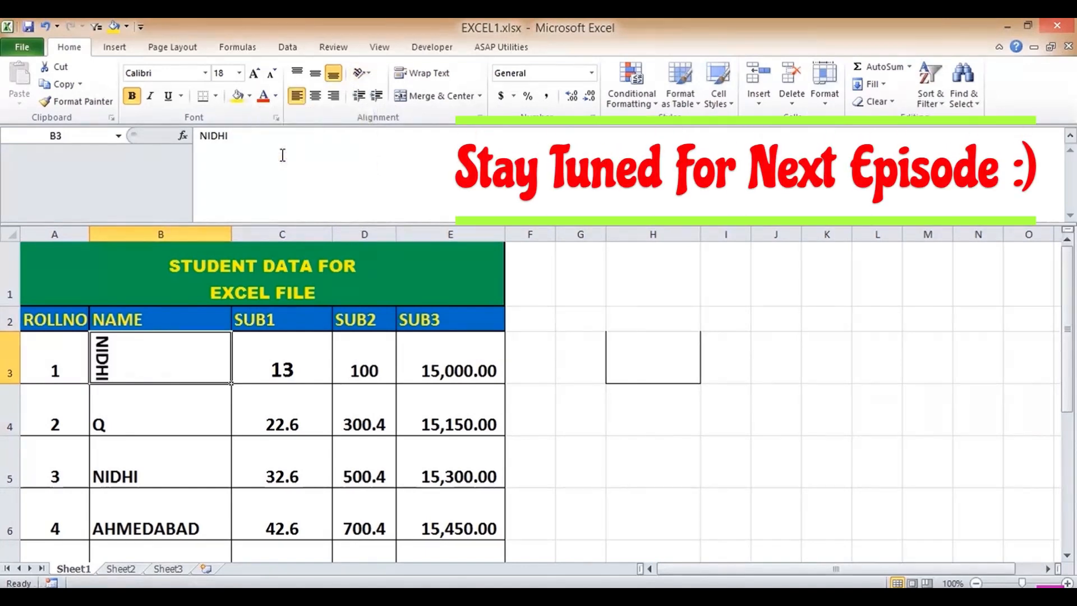
# - Retry vertical text and Angle Counterclockwise, leaving NIDHI angled clockwise
pyautogui.click(369, 75)
pyautogui.click(334, 127)
pyautogui.click(362, 73)
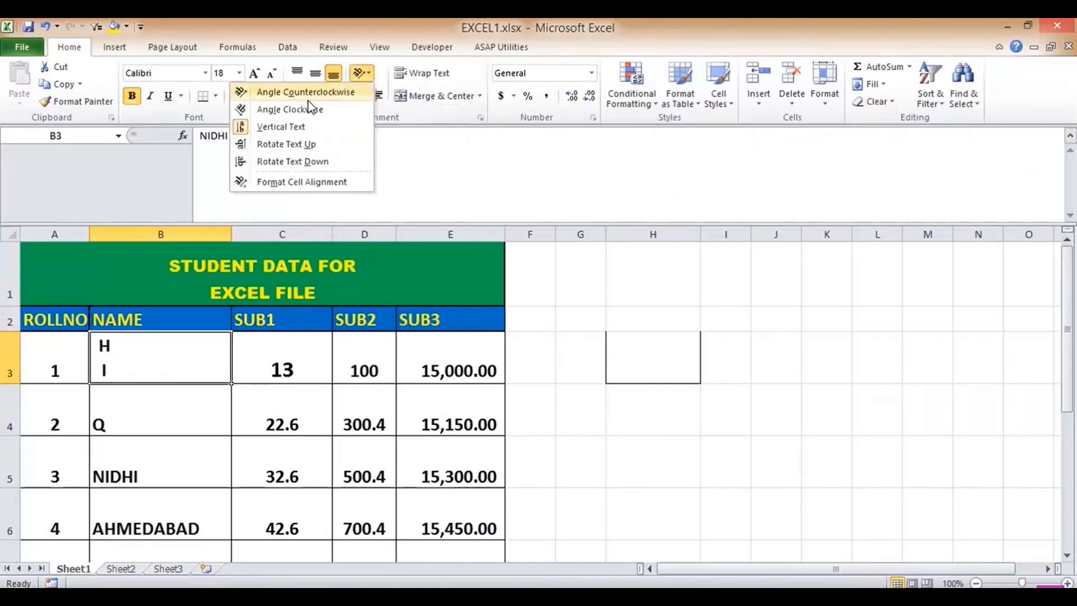
pyautogui.click(308, 94)
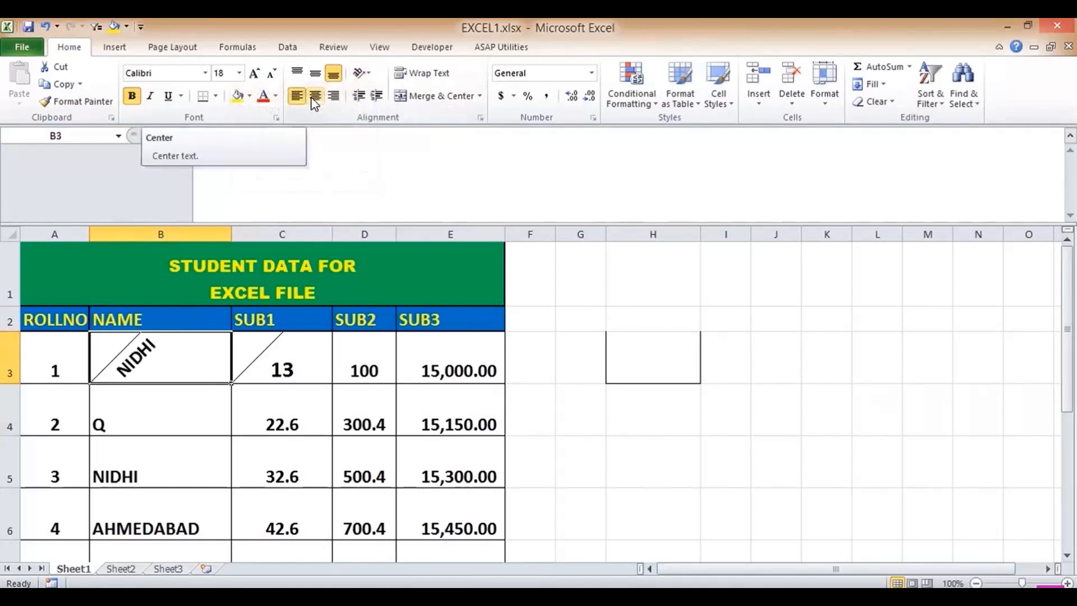
pyautogui.click(368, 75)
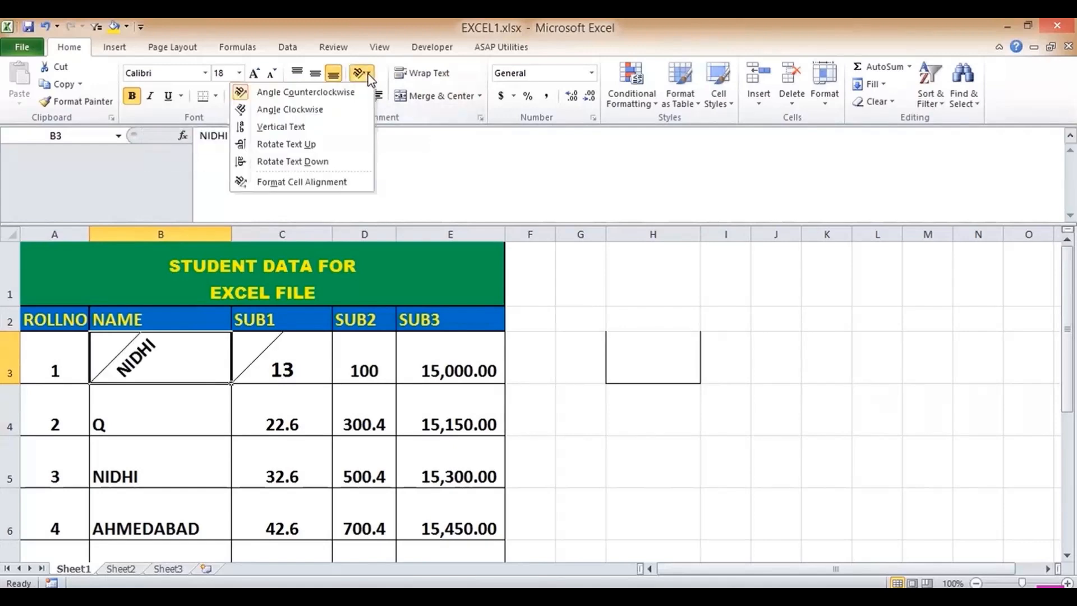
pyautogui.click(321, 111)
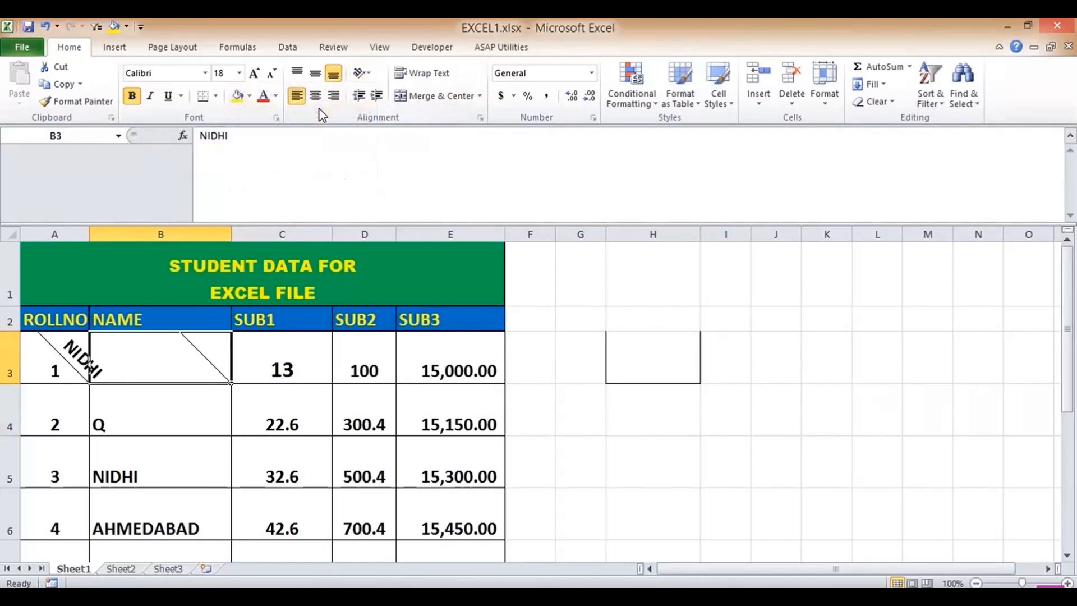
pyautogui.click(364, 80)
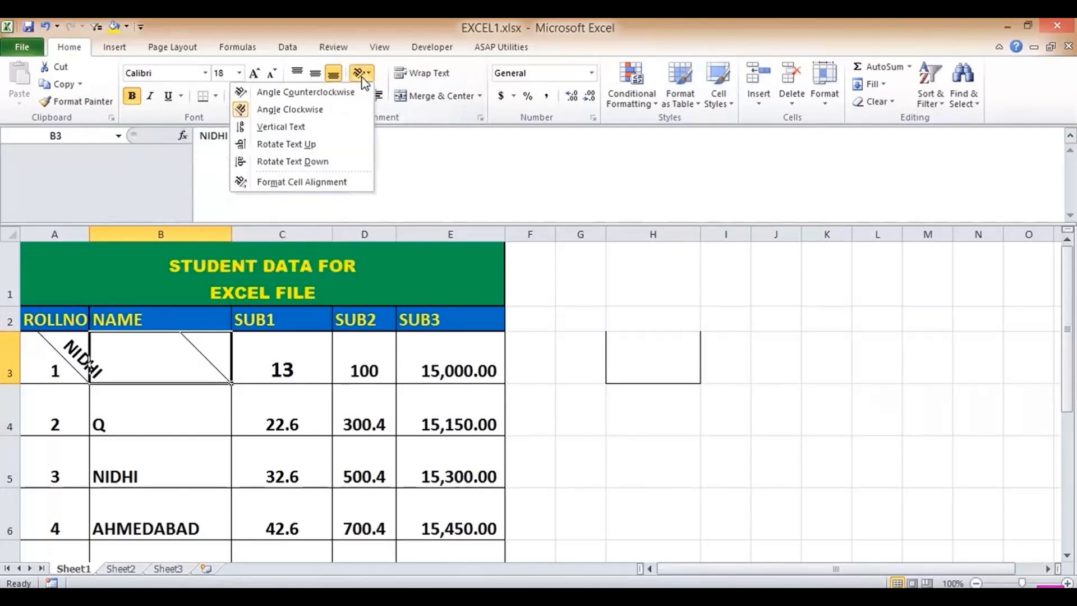
# - View and cancel the Format Cells alignment settings, then angle B3's NIDHI counterclockwise
pyautogui.click(308, 182)
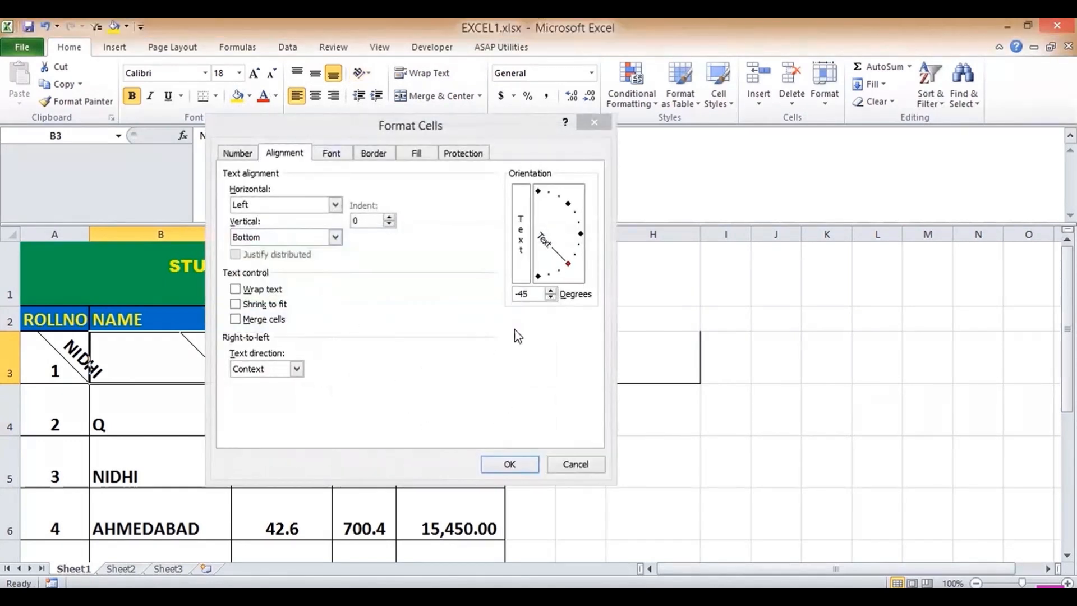
pyautogui.click(578, 465)
pyautogui.click(159, 403)
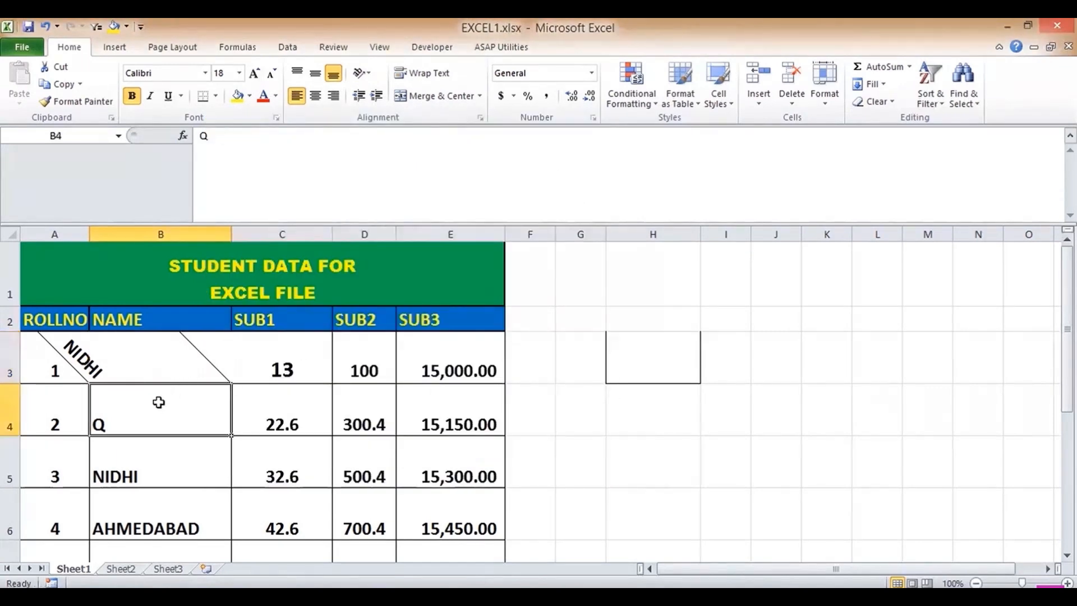
pyautogui.click(135, 345)
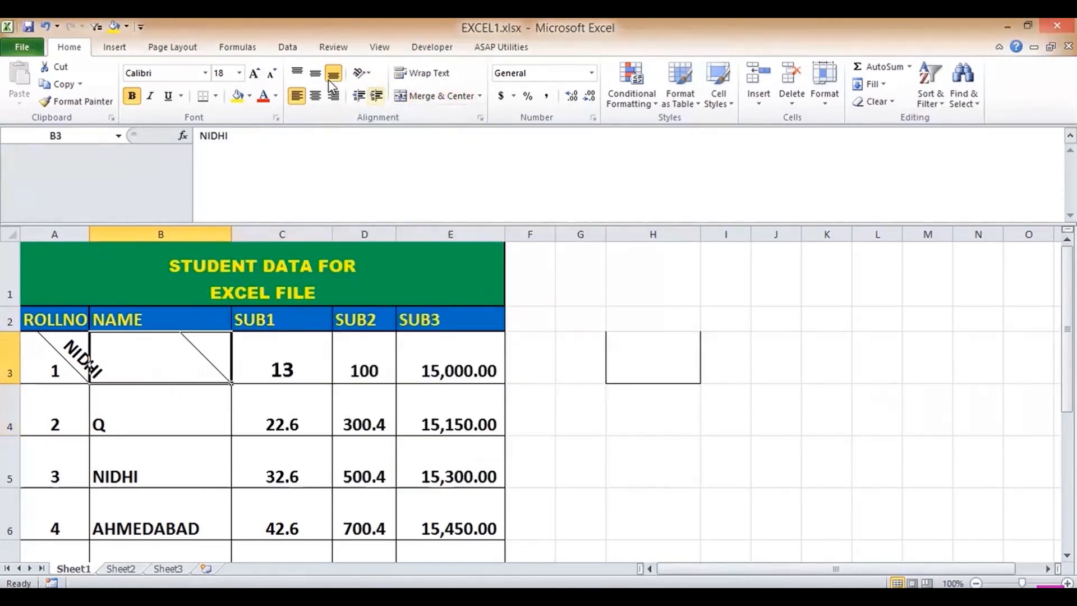
pyautogui.click(366, 75)
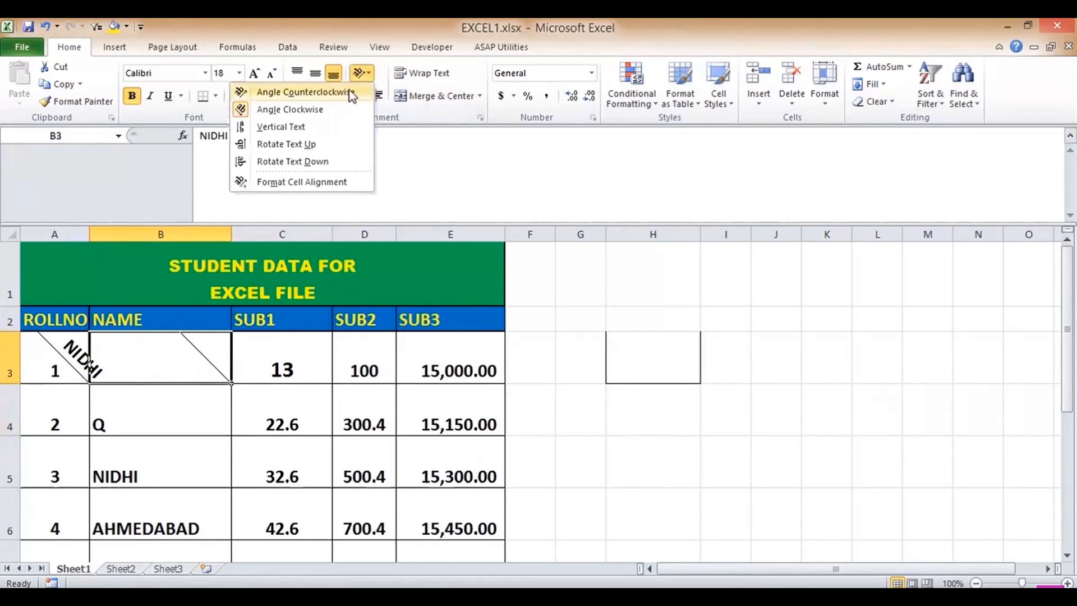
pyautogui.click(298, 92)
pyautogui.click(366, 75)
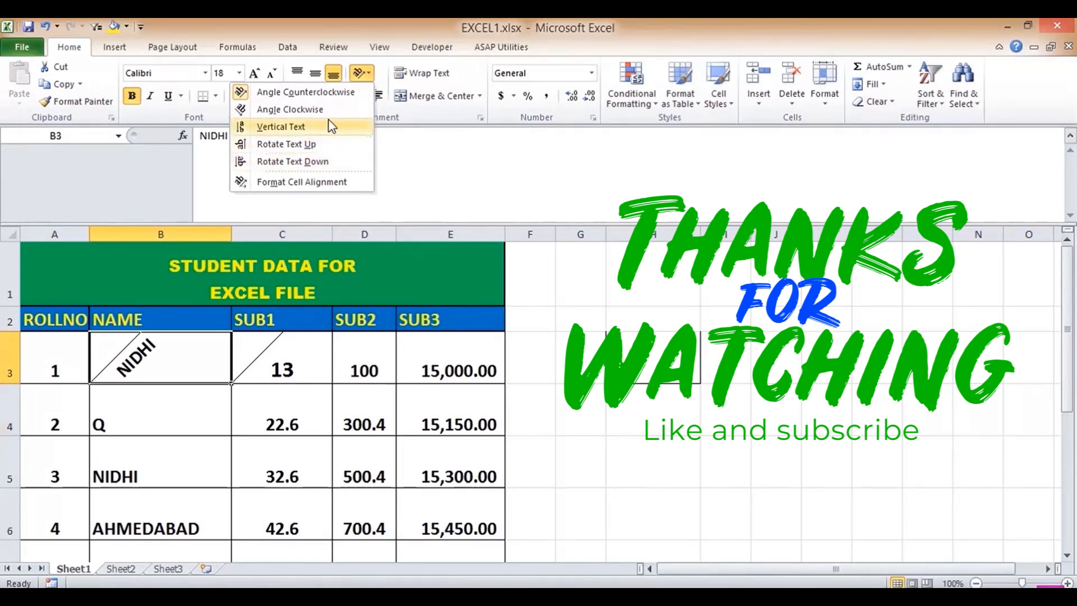
# - Clear all formatting from cell B3
pyautogui.click(367, 71)
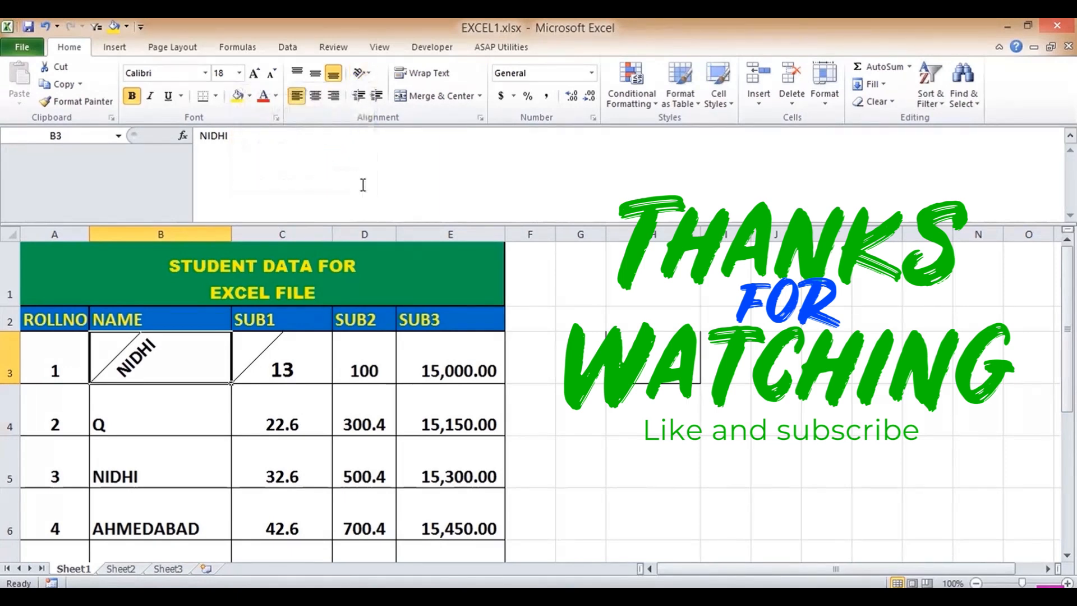
pyautogui.click(886, 102)
pyautogui.click(825, 138)
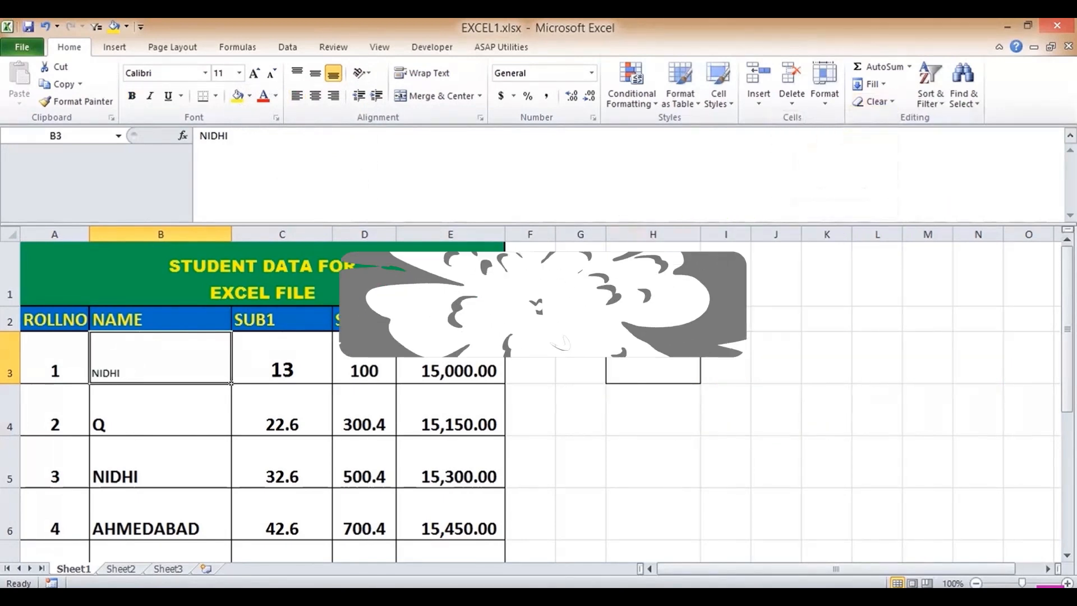
# - Copy B4's bold formatting onto B3 with Format Painter
pyautogui.click(121, 404)
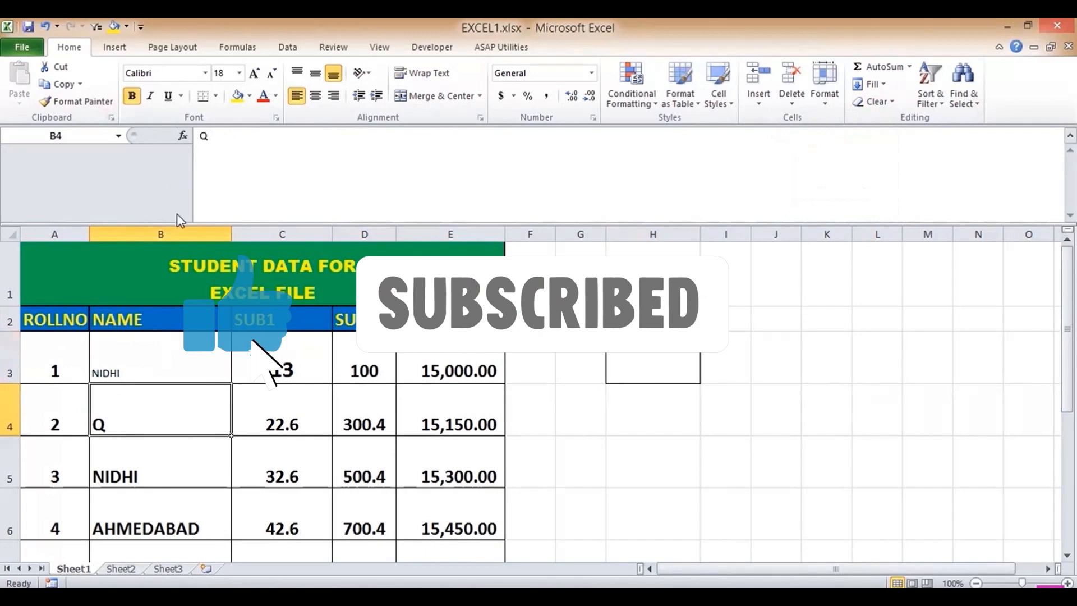
pyautogui.click(76, 101)
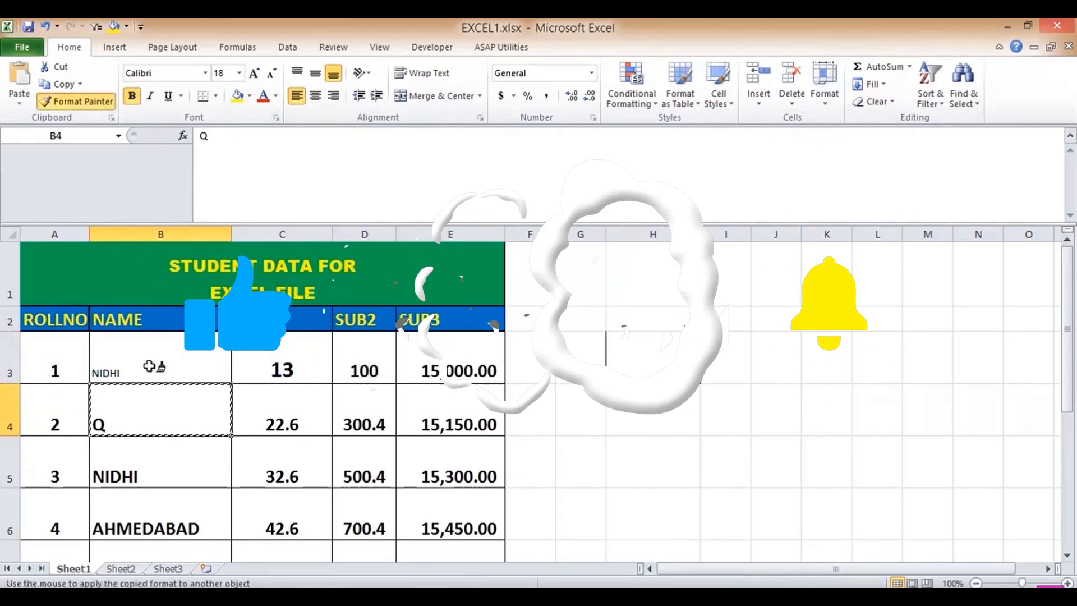
pyautogui.click(208, 380)
pyautogui.click(353, 420)
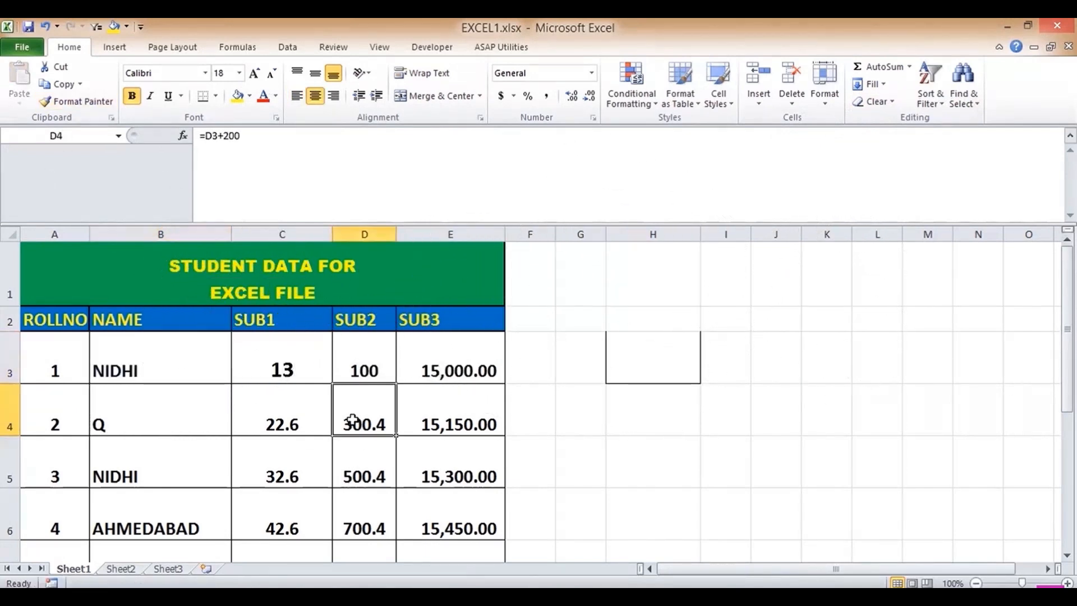